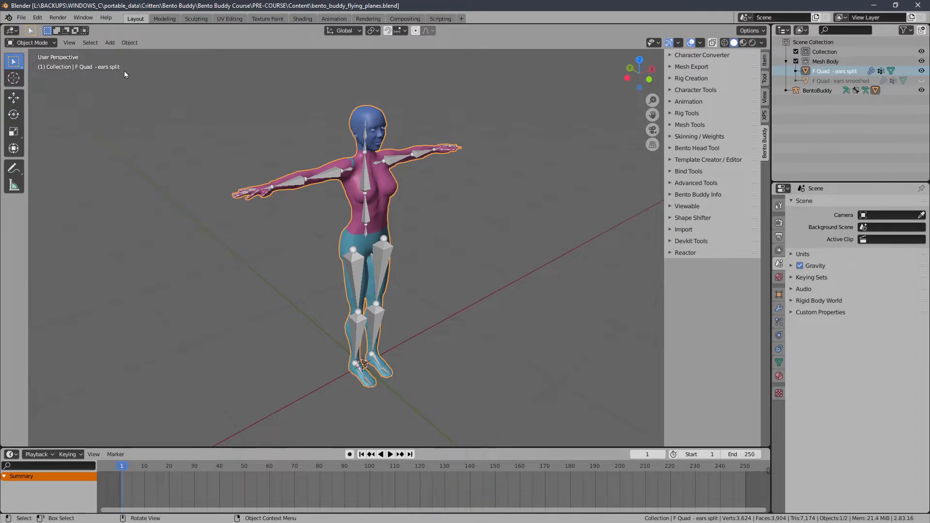
Step: Add a plane mesh at the figure's feet and scale it down to roughly the width of the two feet
left_click(109, 43)
mouse_move(125, 54)
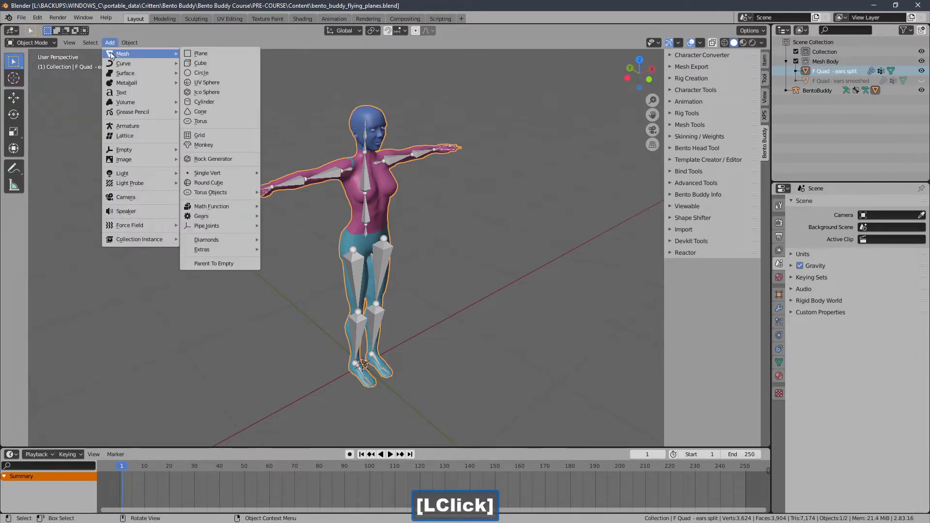
left_click(221, 54)
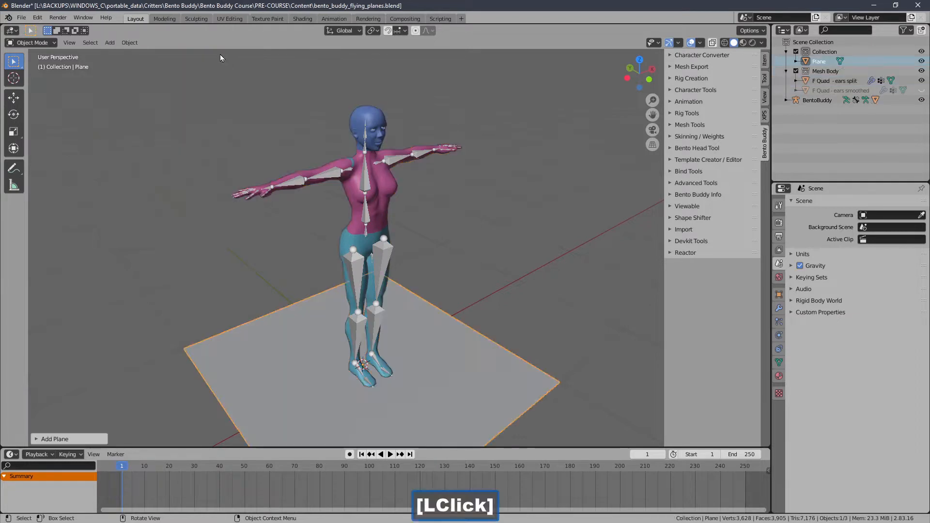
middle_click_drag(252, 232, 397, 275)
key("s")
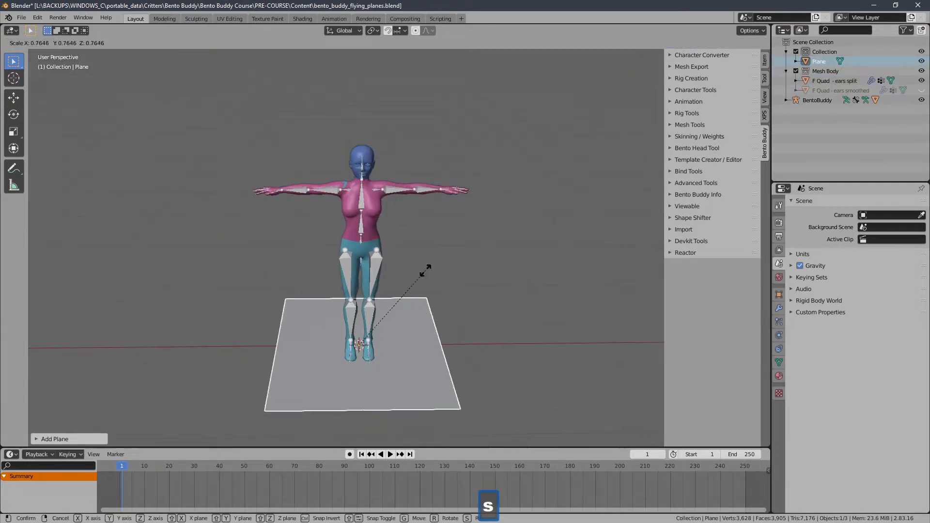
left_click(341, 336)
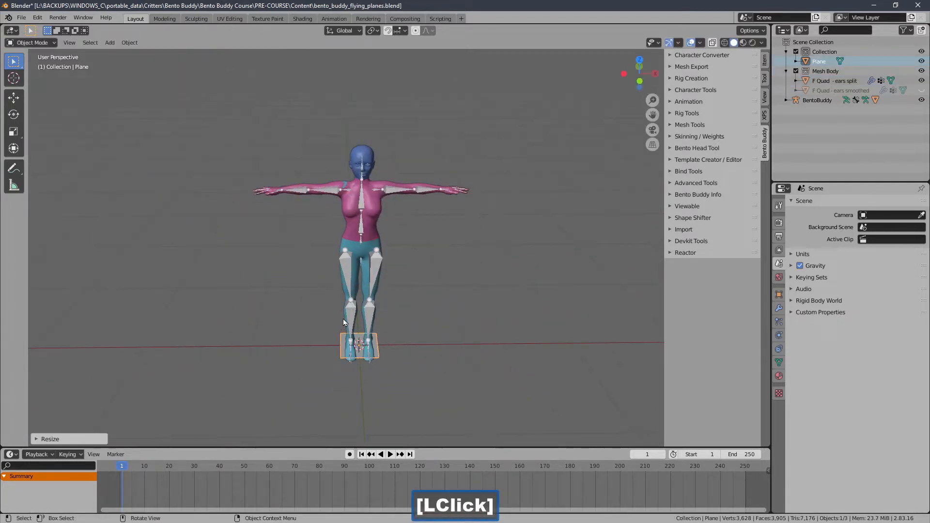
Step: Isolate the plane in top view, scale it down to about 0.2 of its size, and bring the figure back into view
key("KP_1")
key("KP_7")
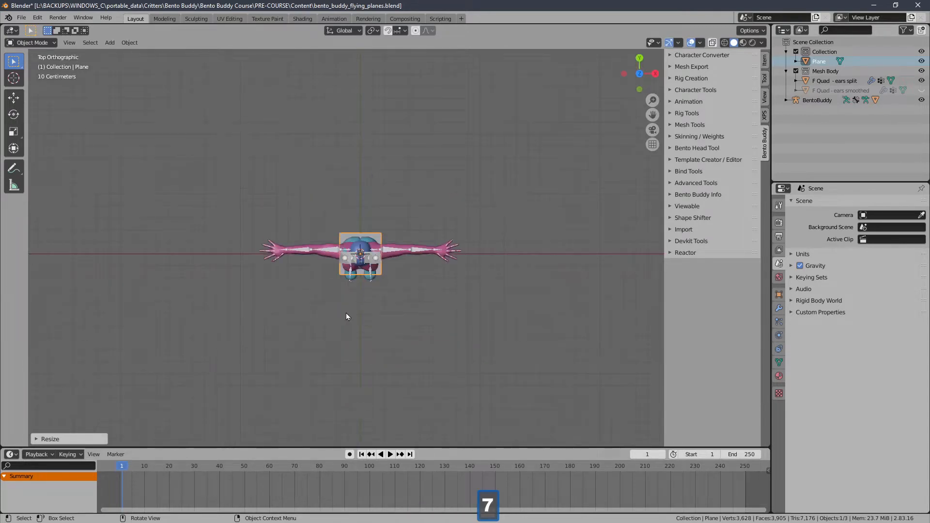
key("KP_Decimal")
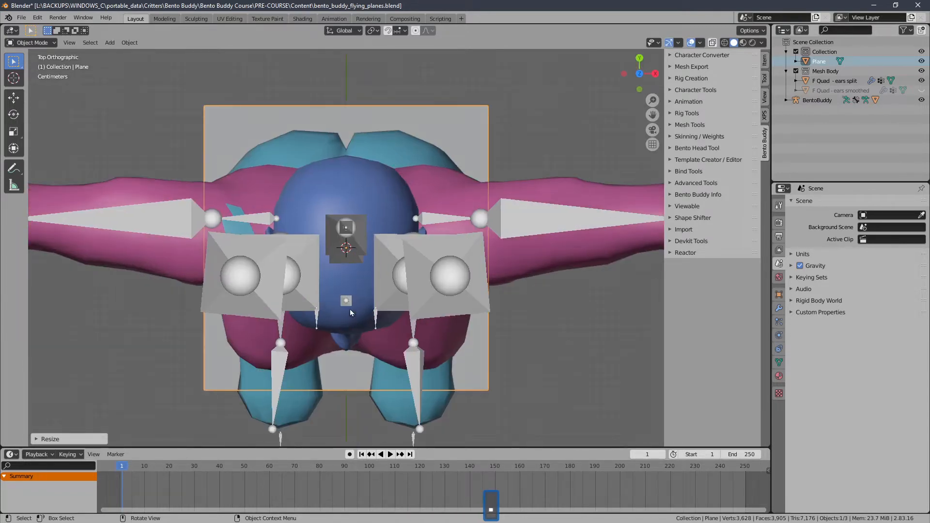
key("KP_Divide")
middle_click_drag(355, 249, 362, 284, "ctrl")
key("s")
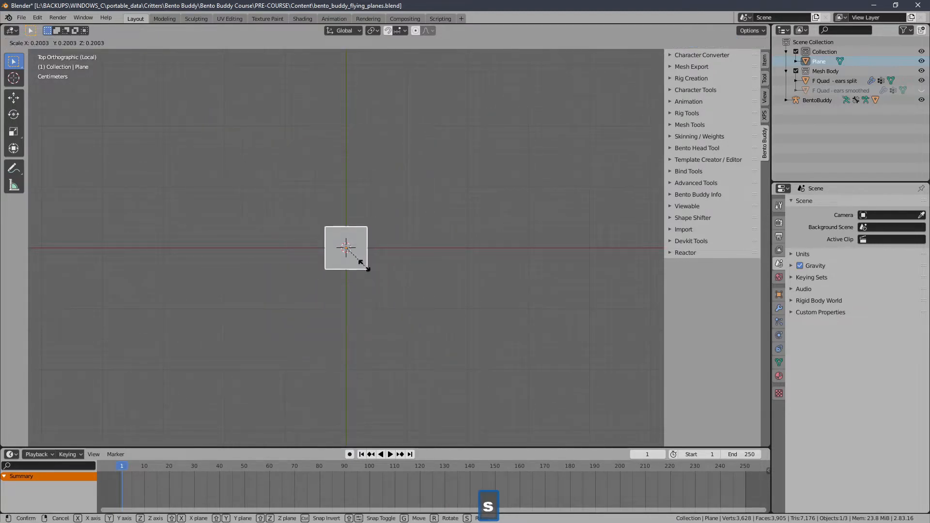
left_click(355, 271)
key("KP_Divide")
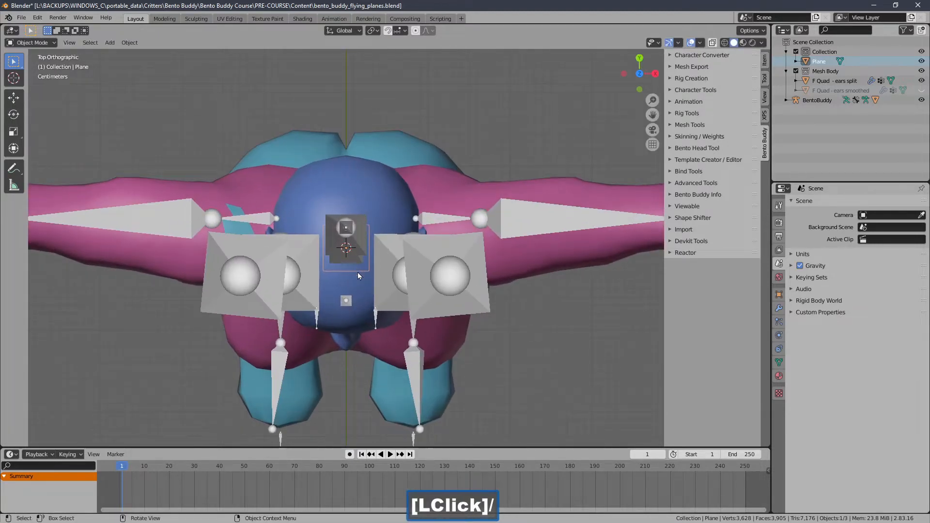
Step: Scale the plane up uniformly until it spans slightly beyond both feet of the figure
middle_click_drag(358, 272, 348, 316)
middle_click_drag(357, 241, 359, 264, "ctrl")
key("s")
left_click(454, 228)
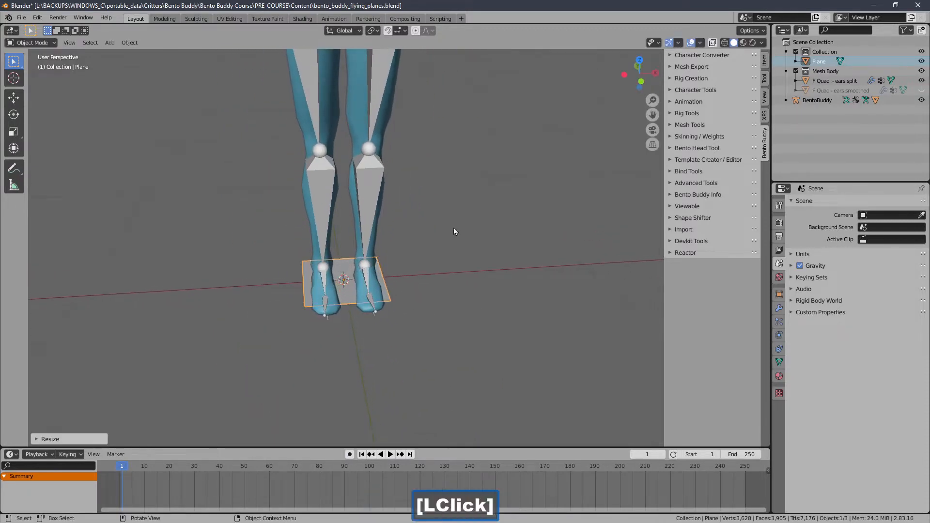
middle_click_drag(453, 228, 397, 257, "ctrl")
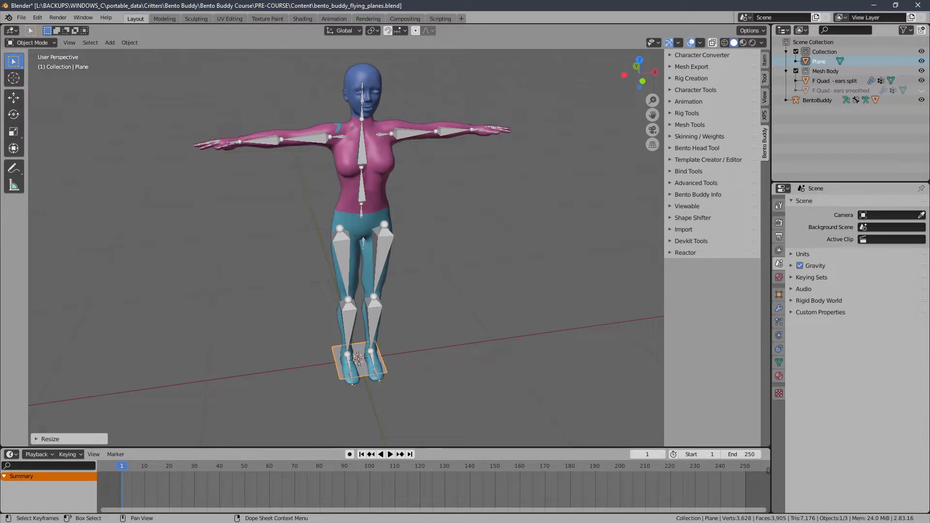
Step: Show the Move object gizmo and shift the plane along the X axis to the floor beside the figure's feet
left_click(687, 371)
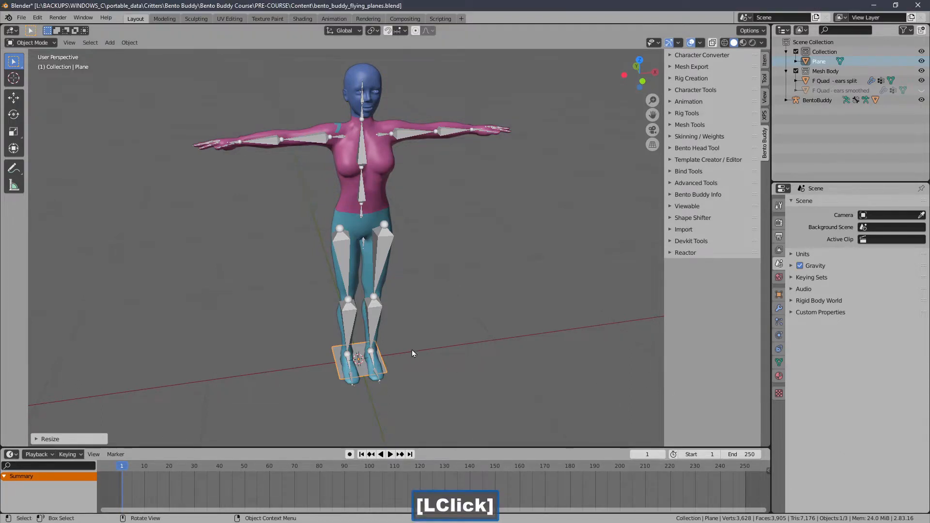
middle_click_drag(412, 350, 383, 275, "ctrl")
middle_click_drag(382, 339, 380, 326, "ctrl")
middle_click_drag(380, 325, 369, 280, "shift")
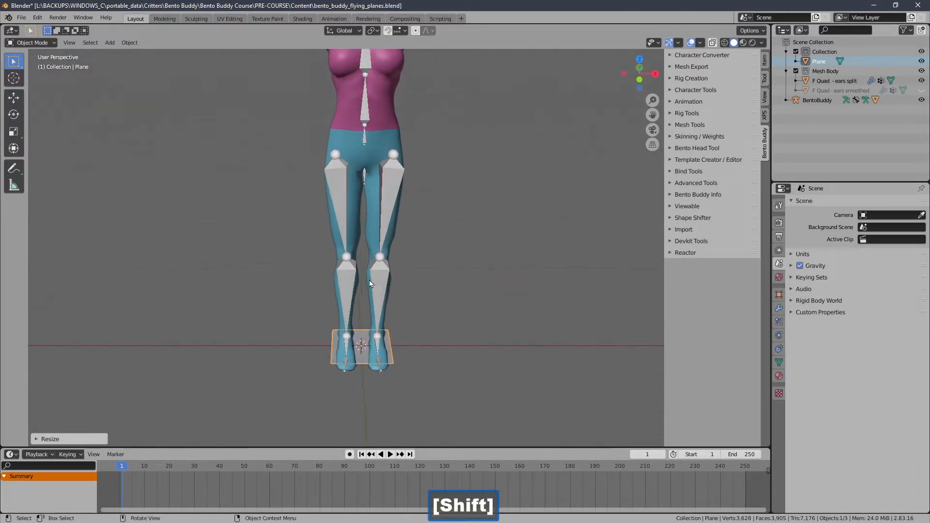
left_click(678, 44)
left_click(649, 133)
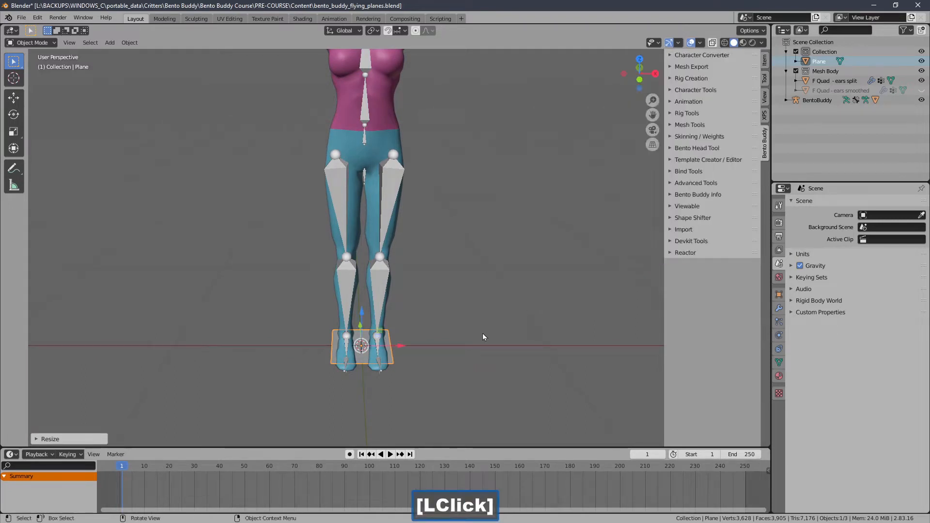
left_click_drag(401, 346, 309, 367)
middle_click_drag(310, 366, 450, 310, "shift")
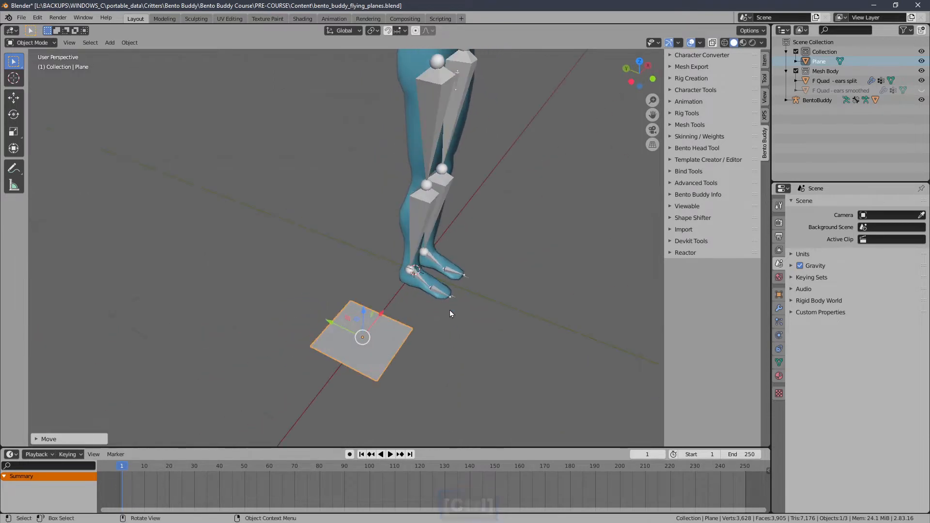
Step: Show the Scale object gizmo and shorten the plane along the Y axis into a rectangle
left_click(701, 43)
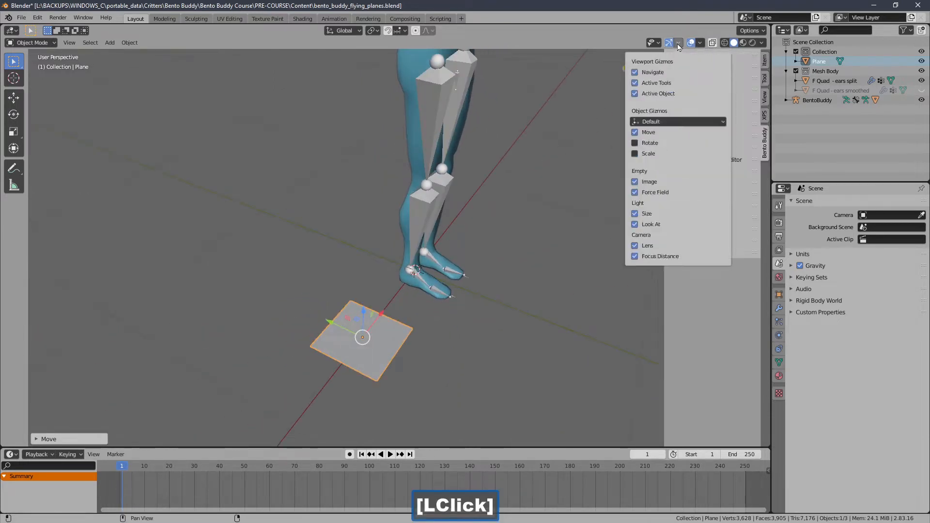
left_click(679, 43)
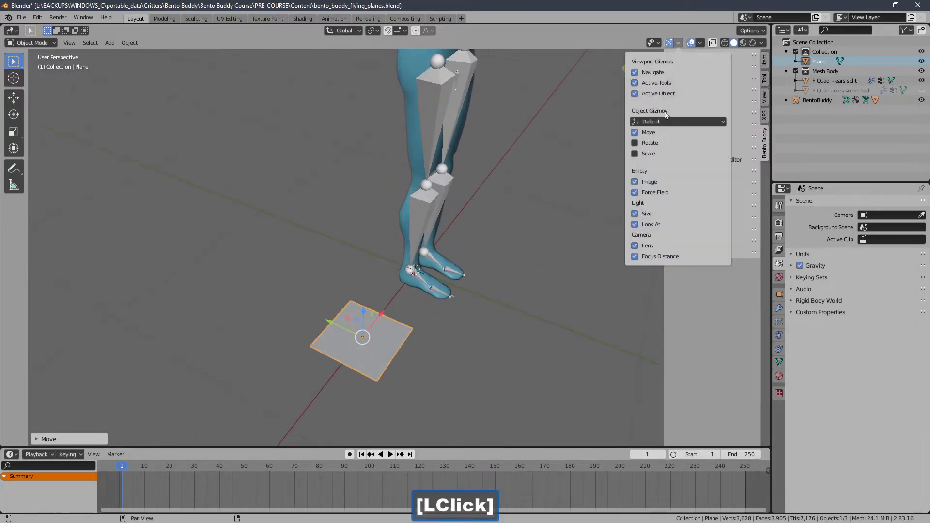
left_click(647, 155)
middle_click_drag(389, 357, 407, 272, "shift")
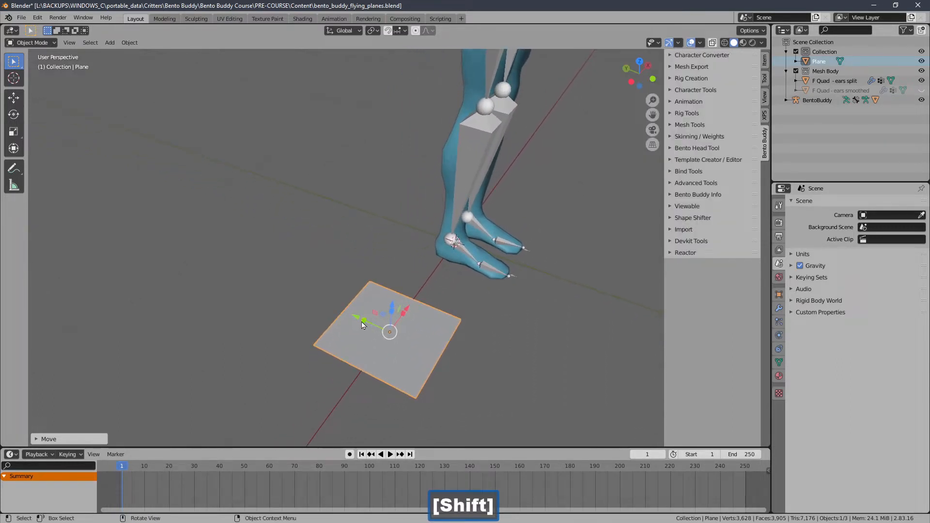
left_click_drag(366, 323, 389, 325)
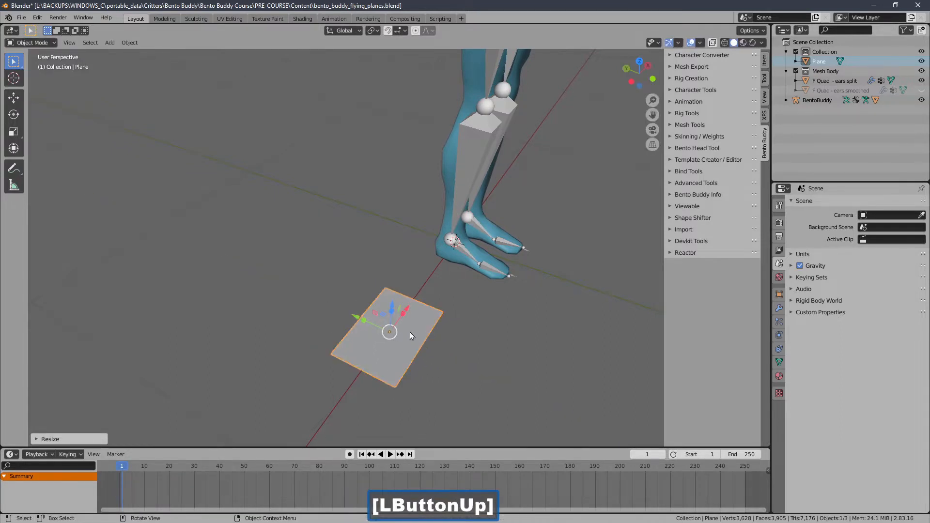
Step: Shrink the rectangular plane slightly along the X axis
middle_click_drag(410, 332, 328, 310)
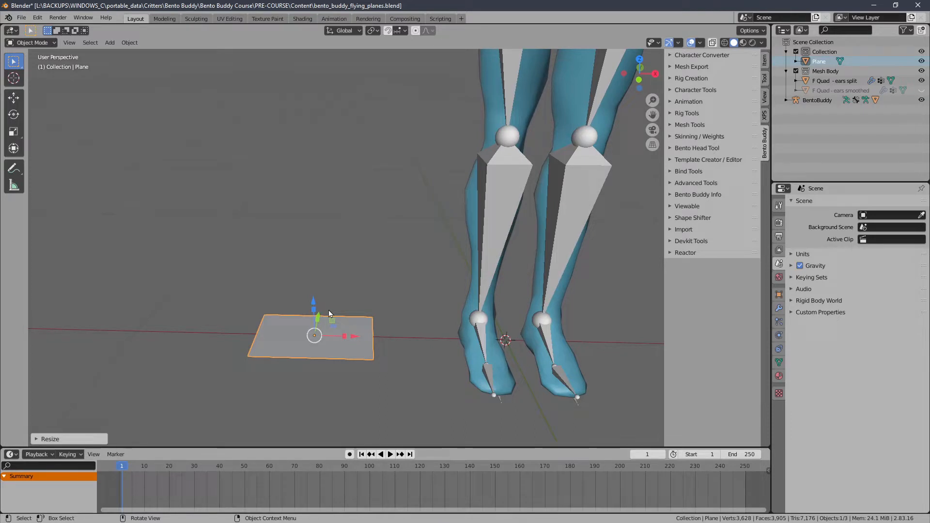
middle_click_drag(328, 310, 362, 325, "shift")
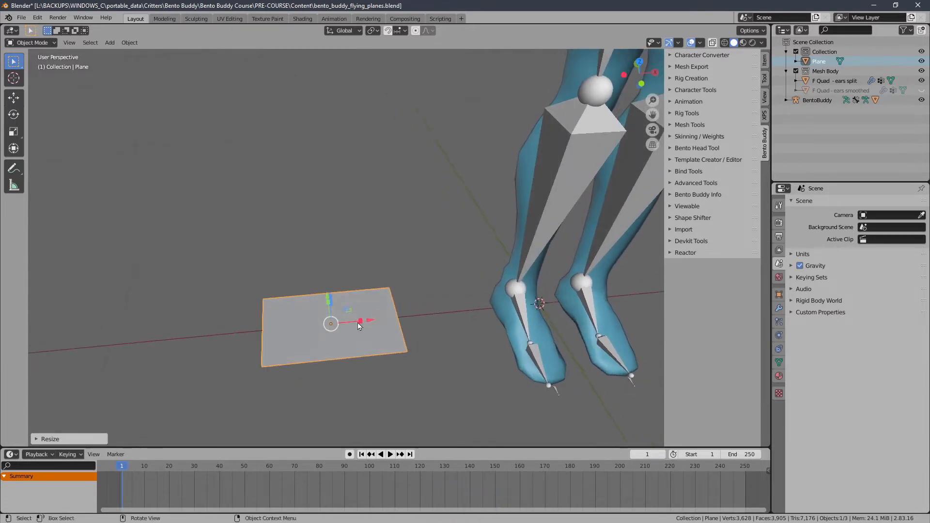
left_click_drag(359, 323, 354, 325)
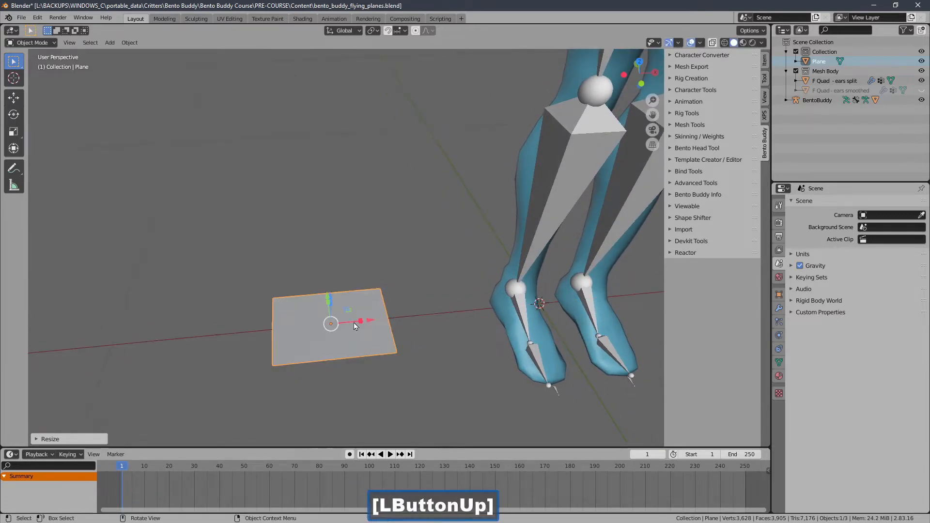
middle_click_drag(354, 325, 362, 349, "ctrl")
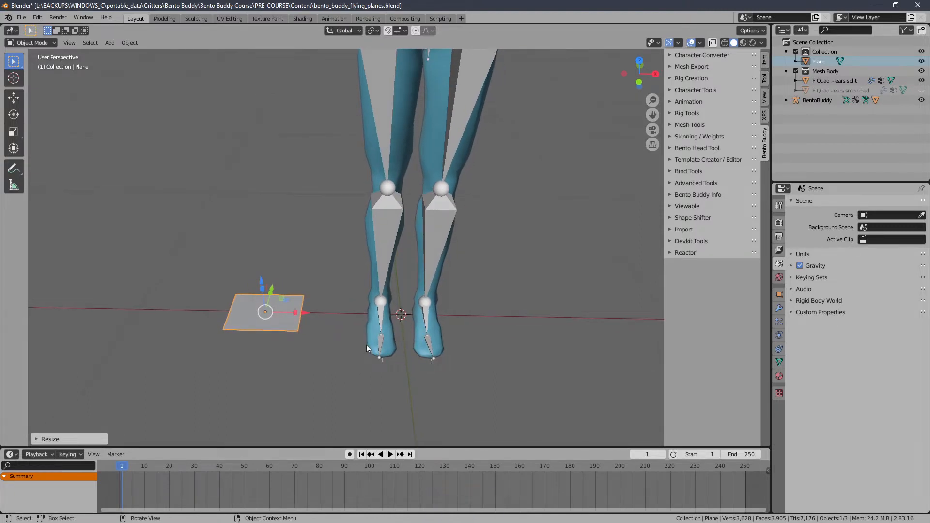
Step: Isolate the plane in top view and move it along X until its edge sits just short of the centre line
key("slash")
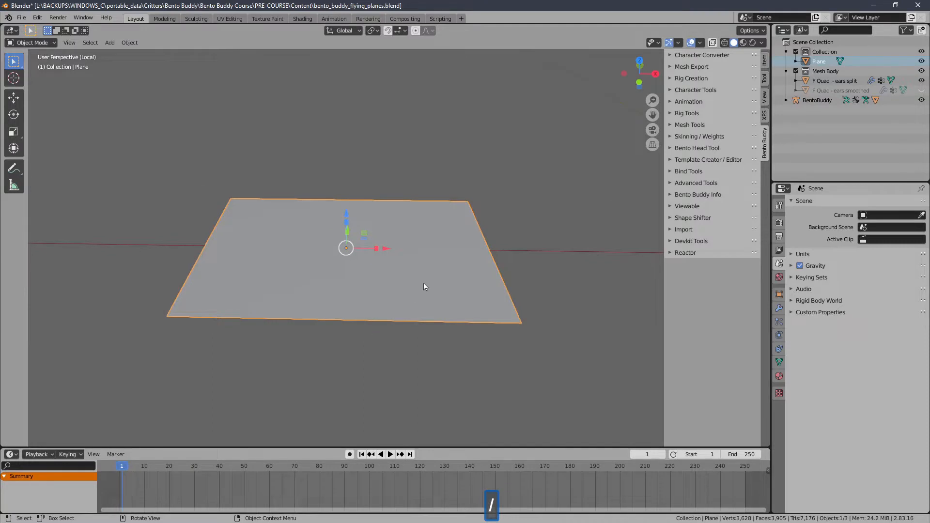
key("KP_7")
middle_click_drag(425, 287, 348, 338, "ctrl")
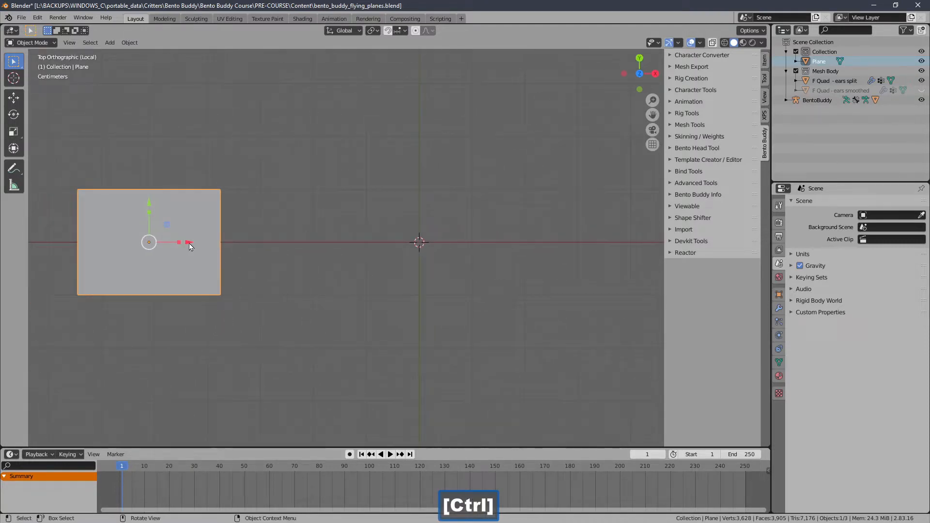
left_click_drag(189, 247, 373, 247)
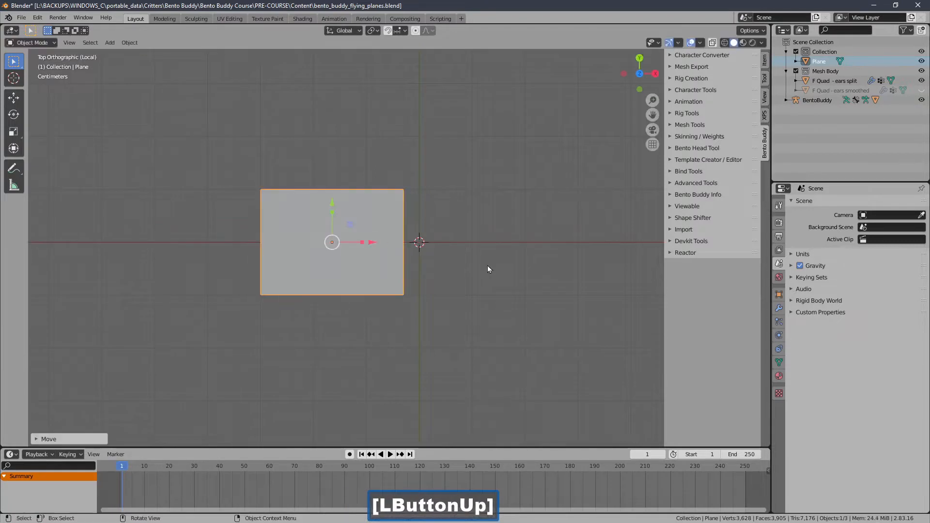
middle_click_drag(488, 269, 441, 224, "shift")
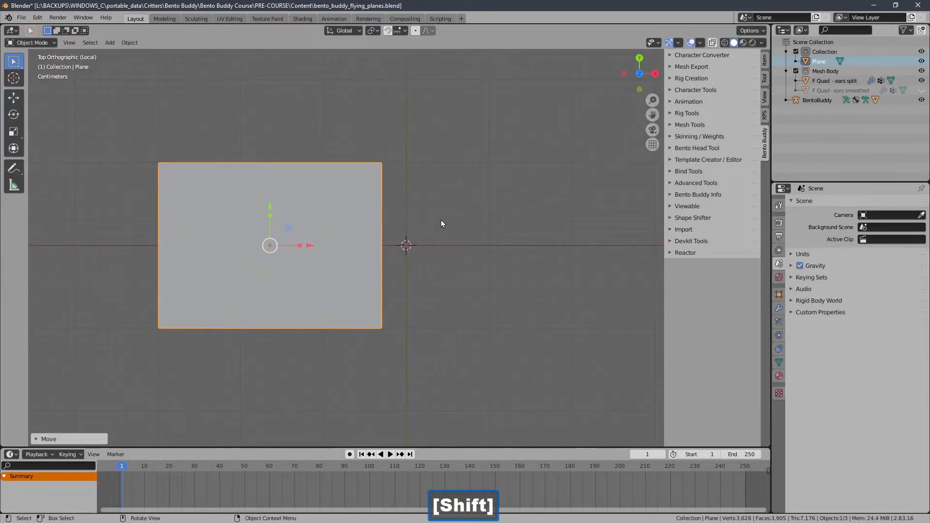
Step: Duplicate the plane and move the copy along X to the matching position on the other side of the centre line
key("shift+d")
right_click(581, 218)
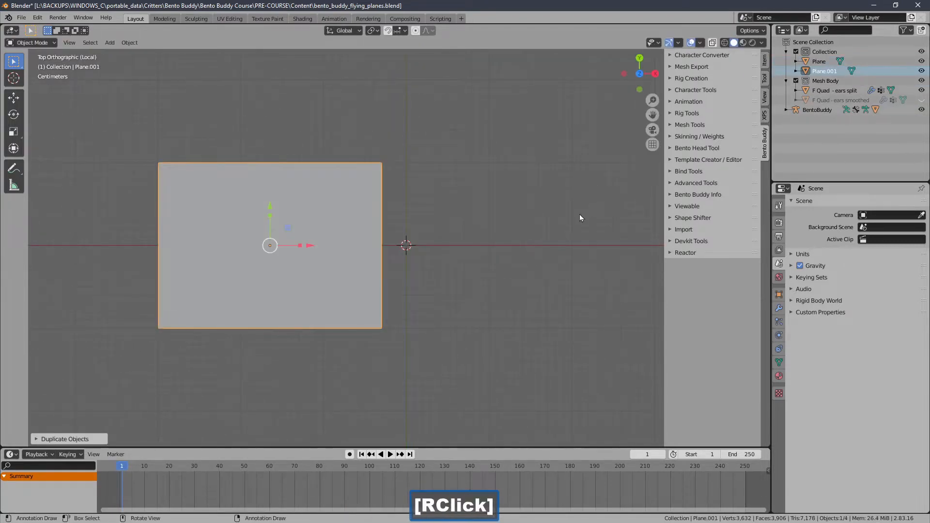
left_click_drag(310, 247, 581, 239)
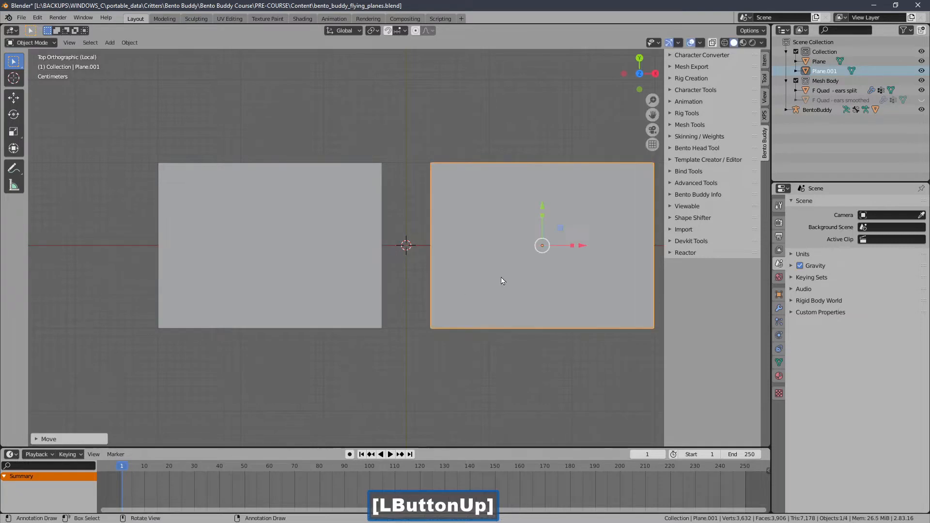
middle_click_drag(502, 281, 378, 335, "ctrl")
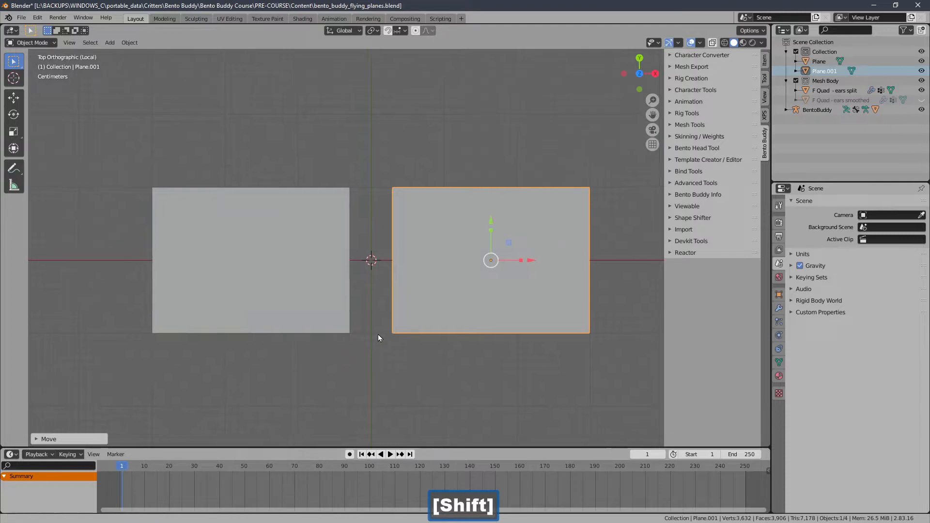
left_click(129, 42)
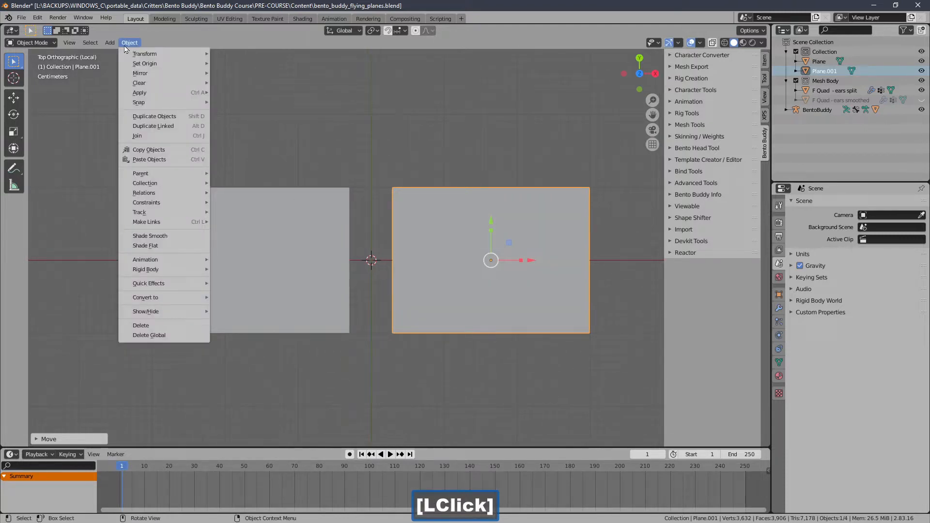
left_click(156, 57)
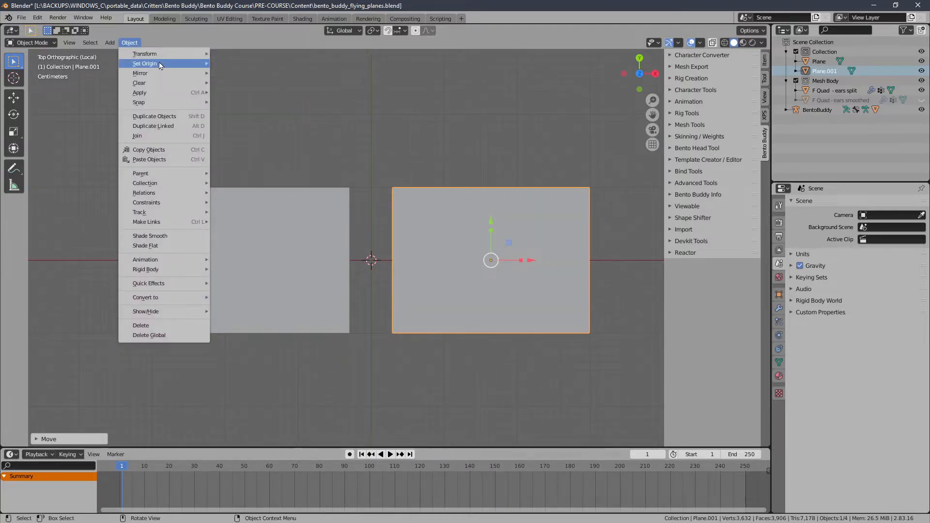
mouse_move(160, 65)
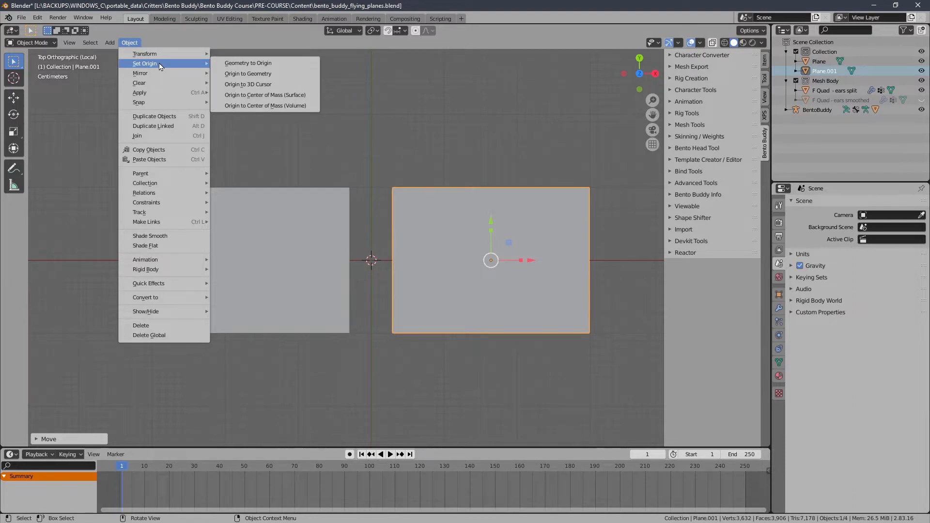
Step: Add an ico sphere at the centre between the two planes and scale it down uniformly to suit the gap
left_click(112, 44)
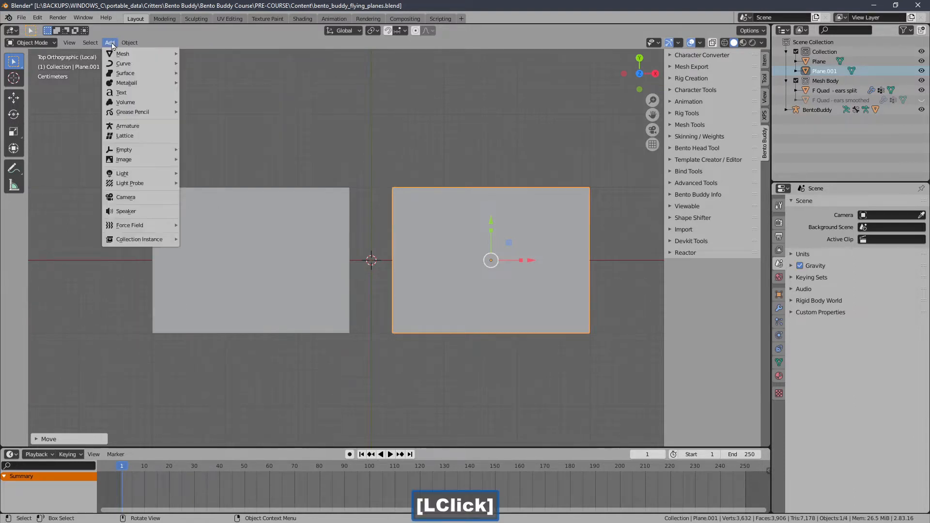
double_click(122, 53)
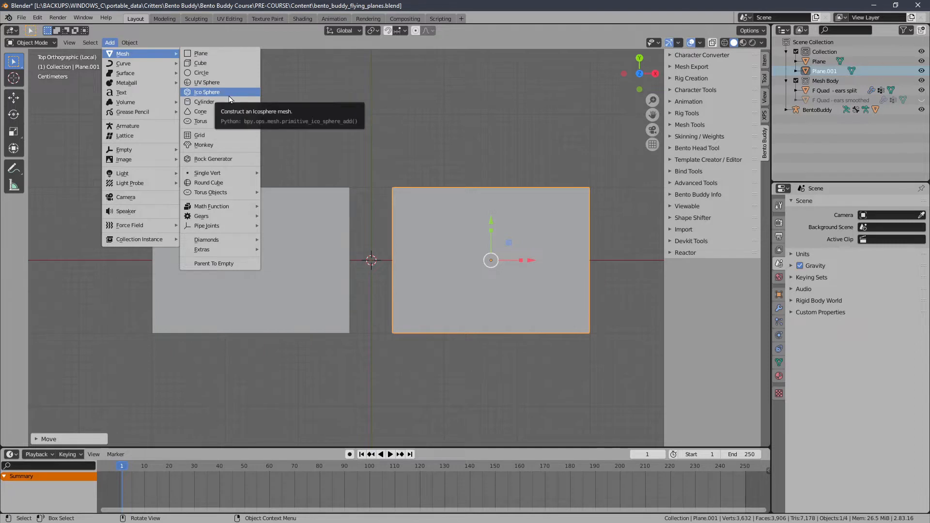
left_click(229, 98)
key("KP_Decimal")
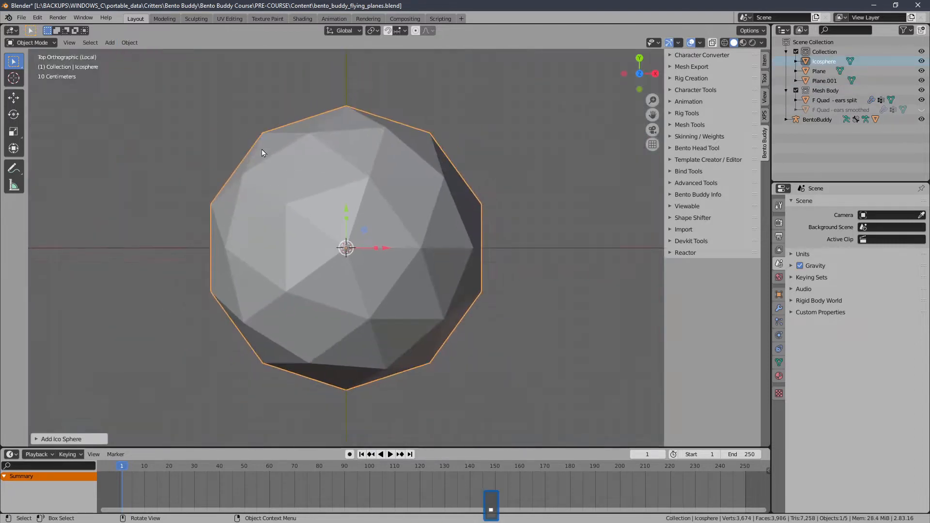
key("s")
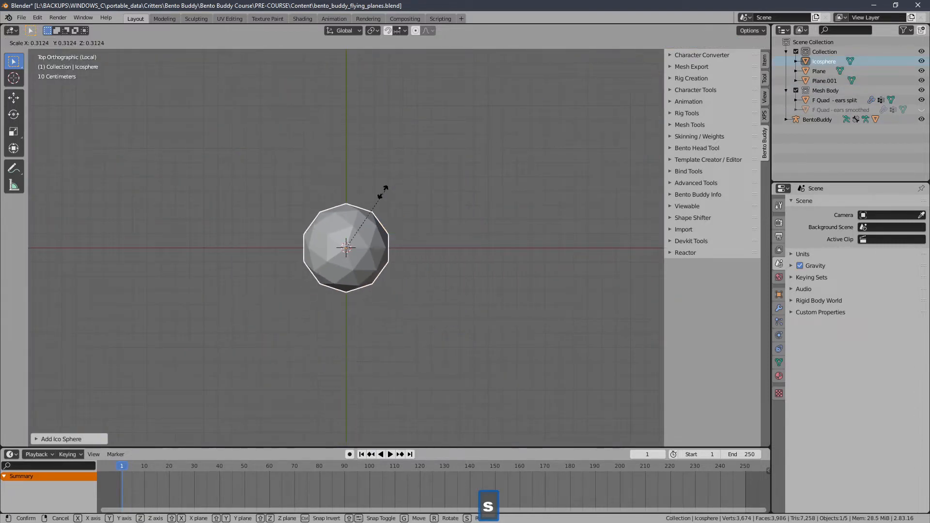
left_click(357, 223)
key("KP_Decimal")
key("s")
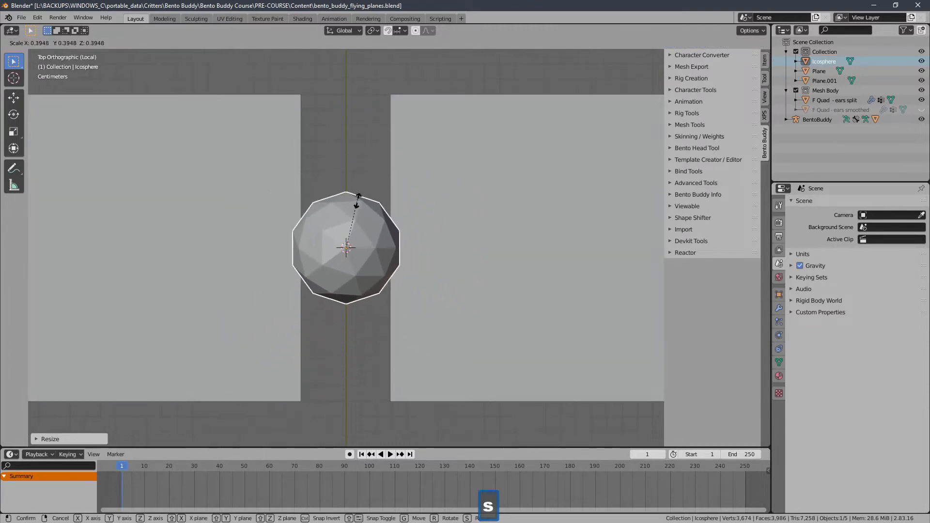
left_click(354, 221)
Step: Stretch the ico sphere along the Y axis into a long slim body and shift it along Y
left_click_drag(347, 220, 356, 138)
scroll(356, 139, "down", 3)
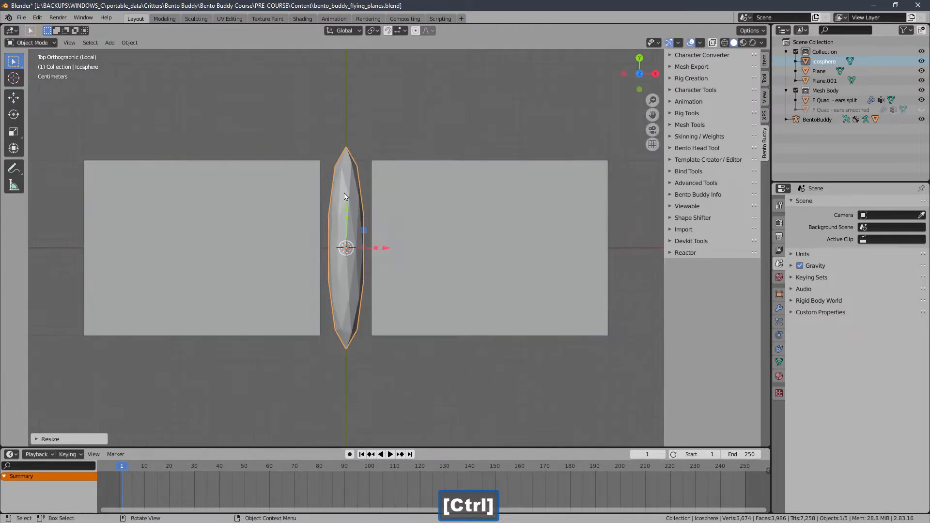
middle_click_drag(339, 196, 437, 170)
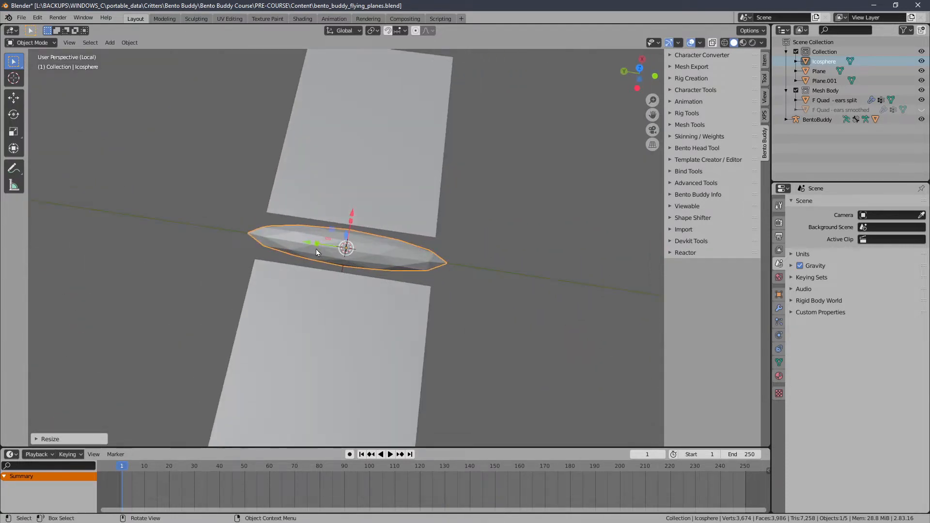
left_click_drag(315, 244, 349, 248)
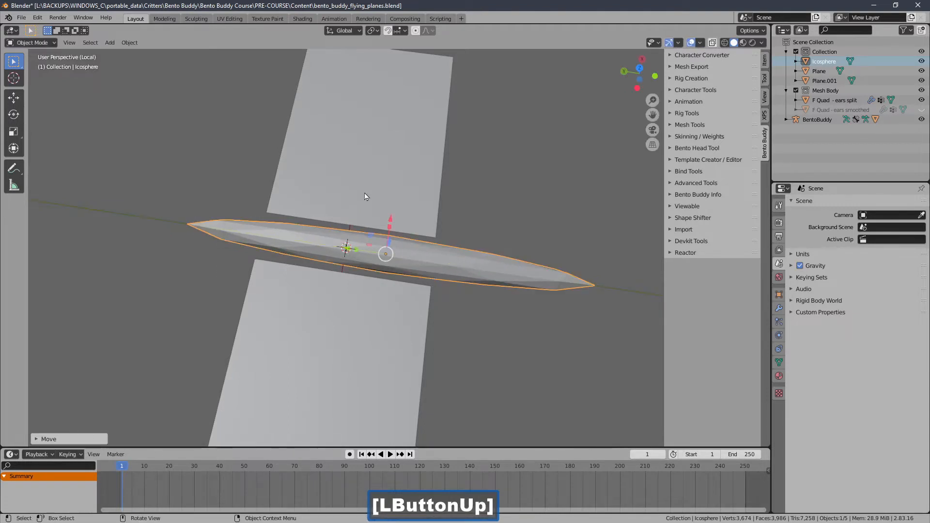
Step: Select the ico sphere and both planes together and apply all their transforms
middle_click_drag(367, 196, 343, 243, "ctrl")
middle_click_drag(343, 242, 301, 230)
left_click(301, 230, "shift")
left_click(417, 213, "shift")
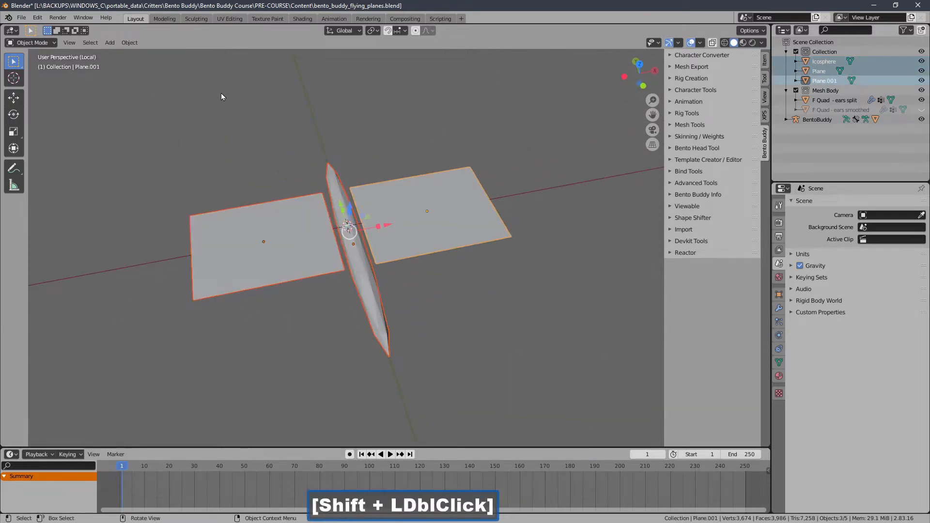
left_click(134, 43)
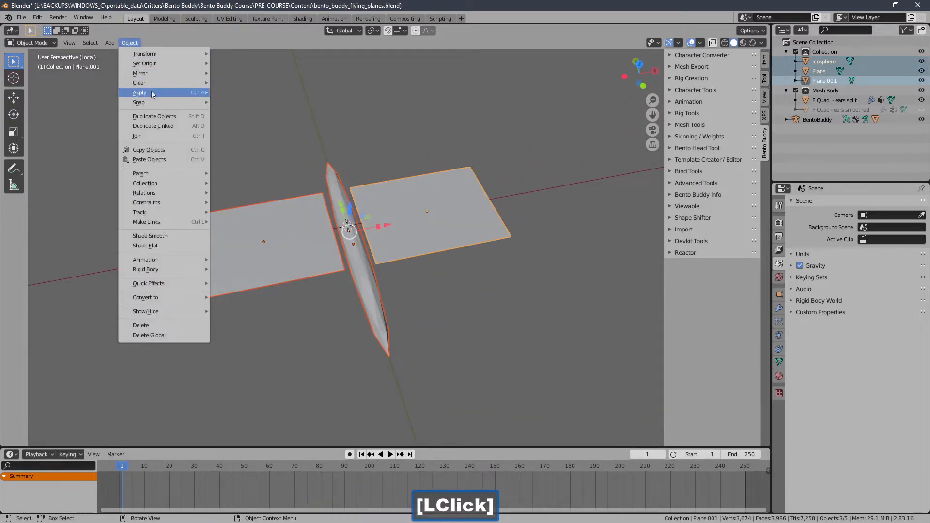
mouse_move(152, 94)
left_click(233, 122)
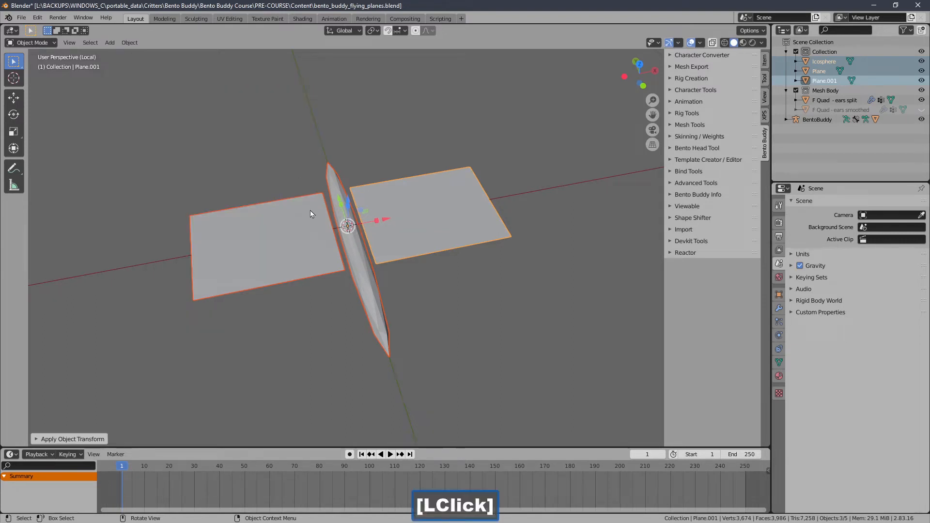
Step: Deselect the meshes, switch the viewport to wireframe shading, and add a single-bone armature at the 3D cursor
middle_click_drag(310, 211, 390, 191)
left_click(335, 182)
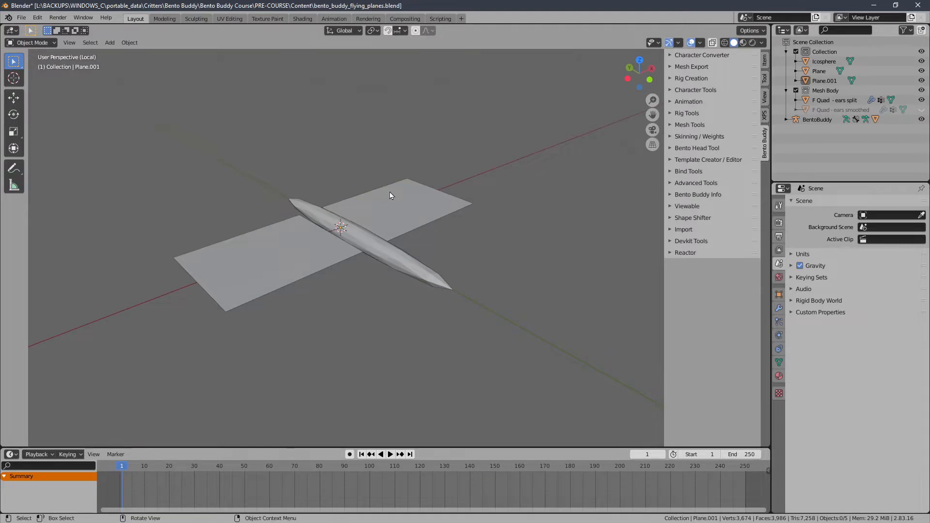
left_click(725, 43)
middle_click_drag(451, 143, 429, 200)
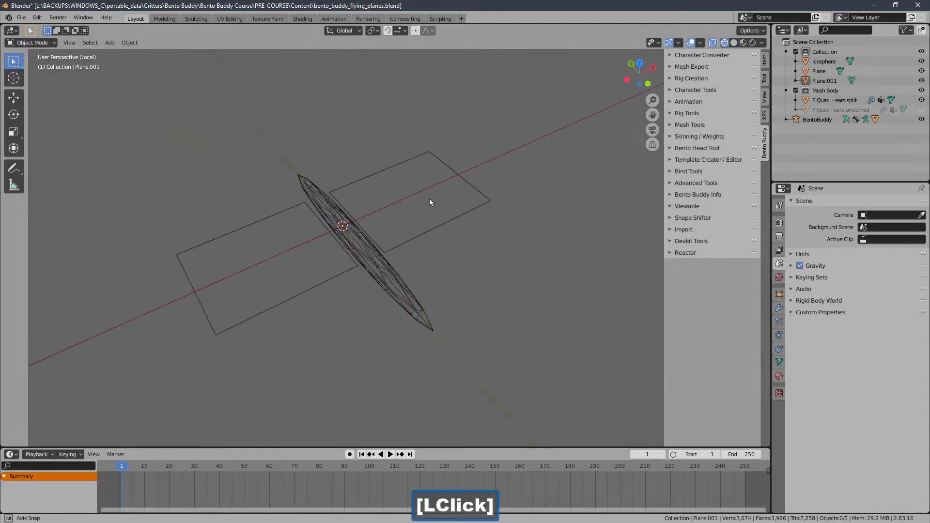
left_click(130, 47)
mouse_move(109, 43)
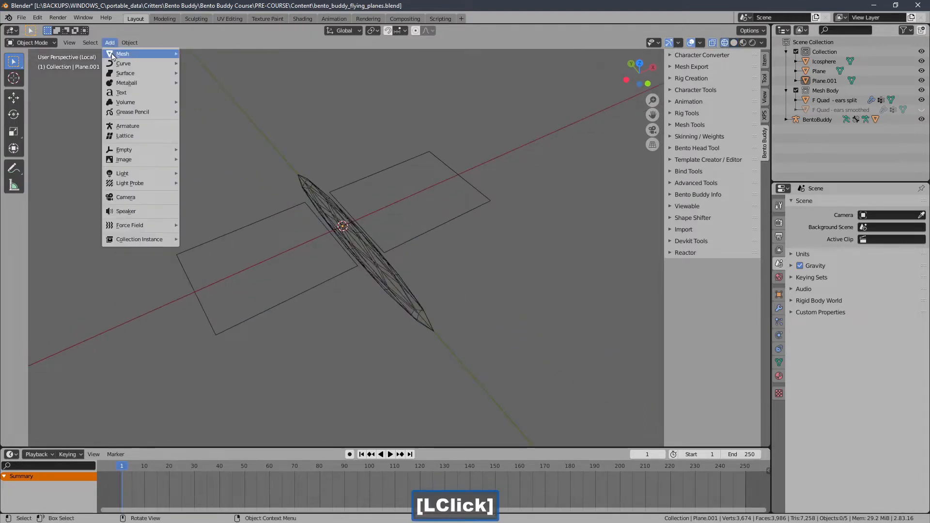
left_click(130, 126)
middle_click_drag(260, 174, 282, 308)
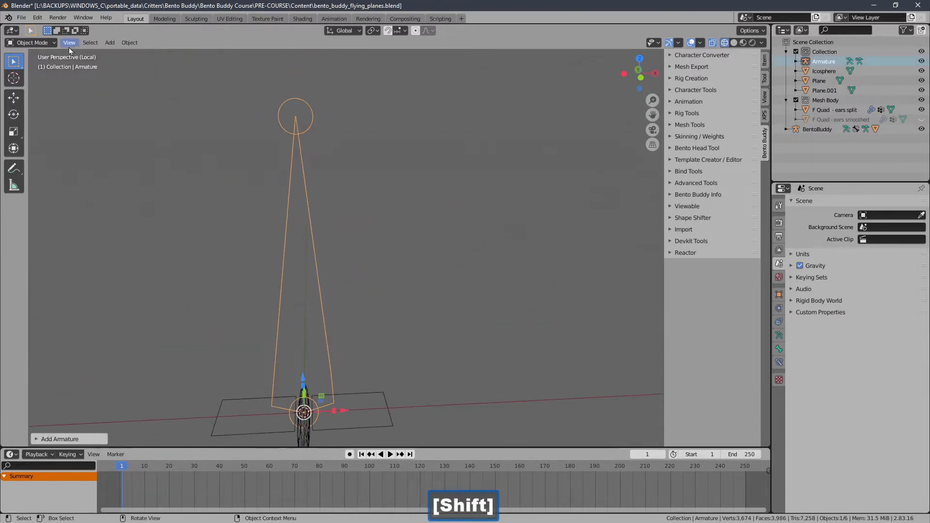
Step: Enter Edit Mode on the armature and lower the bone's tip along Z to make the bone much shorter
left_click(46, 44)
left_click(43, 52)
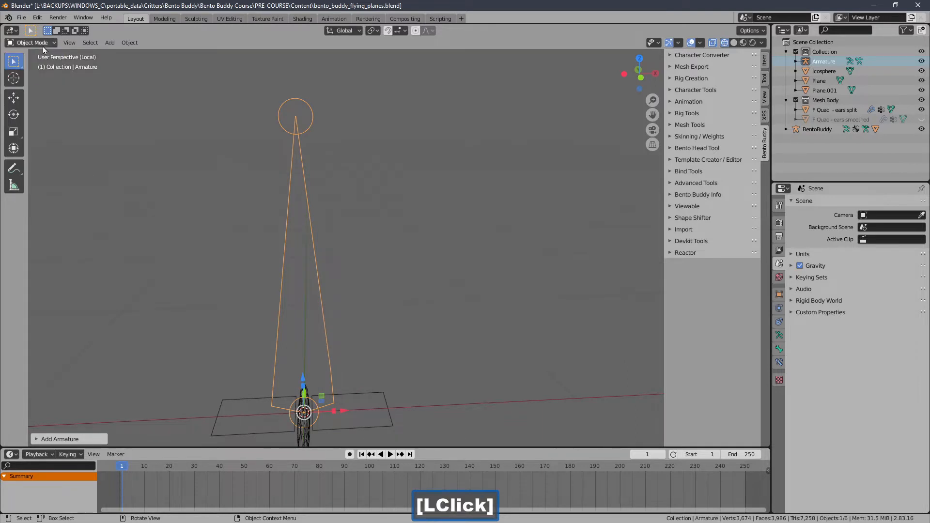
left_click(43, 43)
left_click(34, 45)
left_click(29, 64)
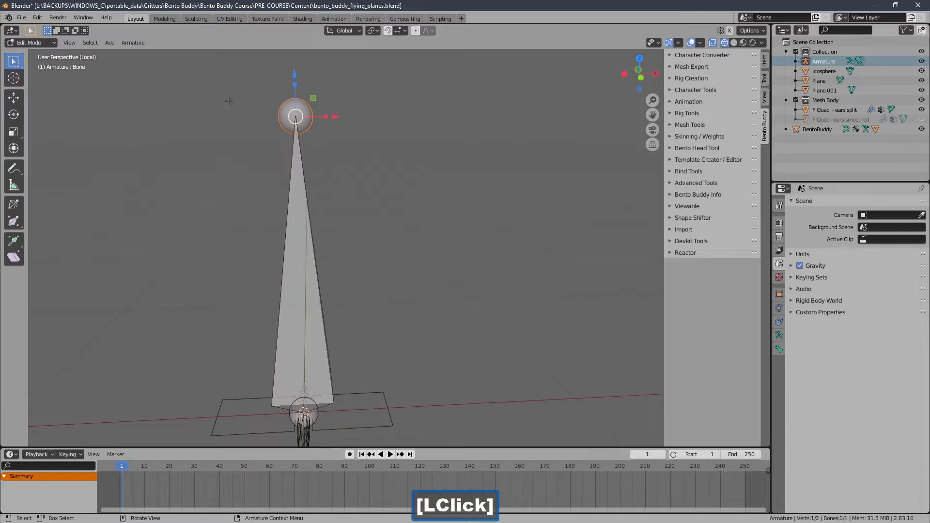
left_click_drag(294, 86, 284, 349)
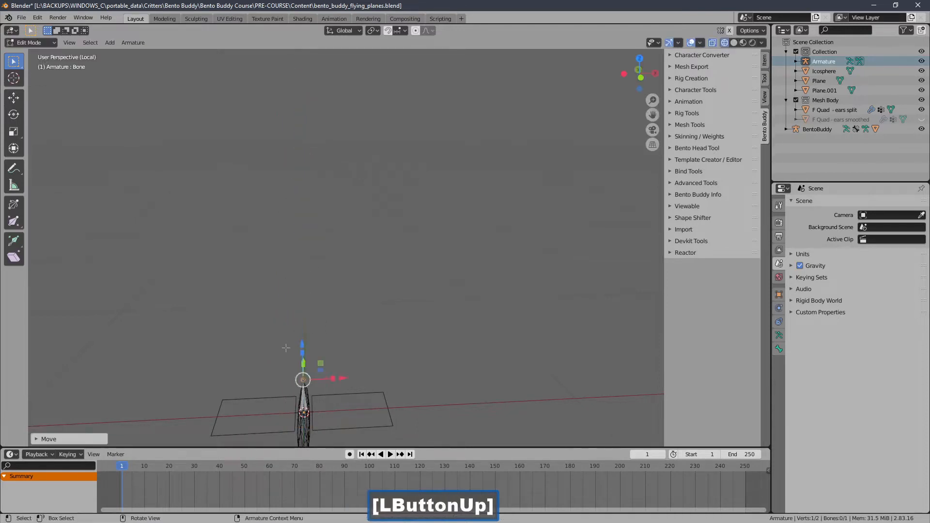
Step: In right side view, move the bone's tip so the bone lies along the body, reaching just past its +Y end
key("KP_Decimal")
middle_click_drag(285, 317, 359, 356)
middle_click_drag(371, 301, 303, 344, "ctrl")
middle_click_drag(346, 289, 343, 319, "ctrl")
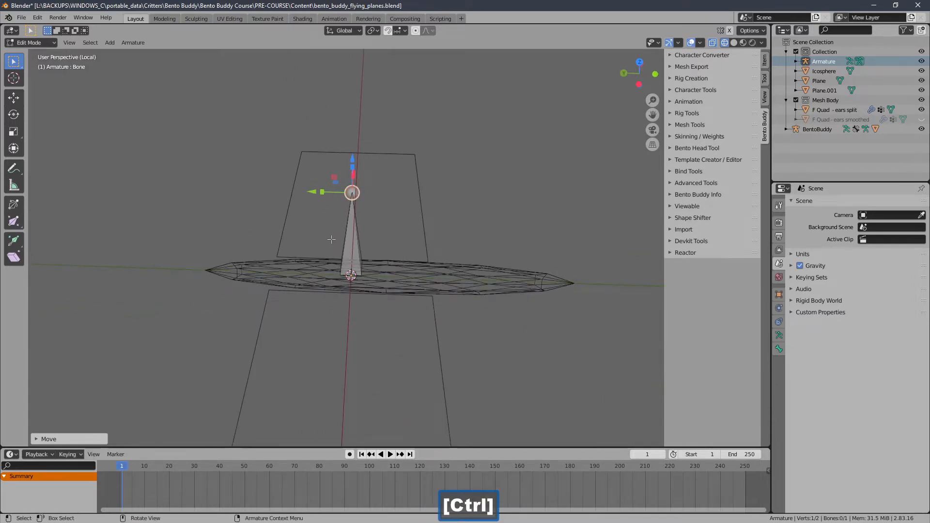
key("KP_7")
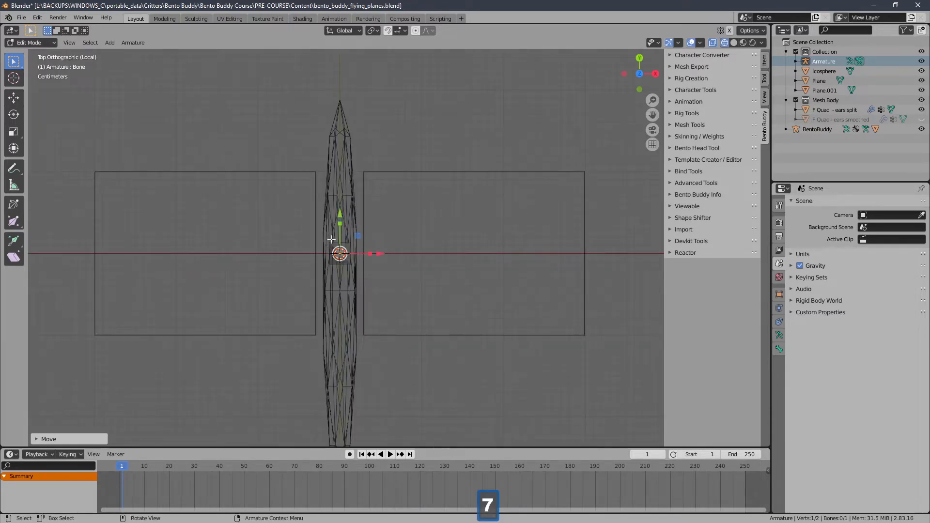
key("KP_3")
key("g")
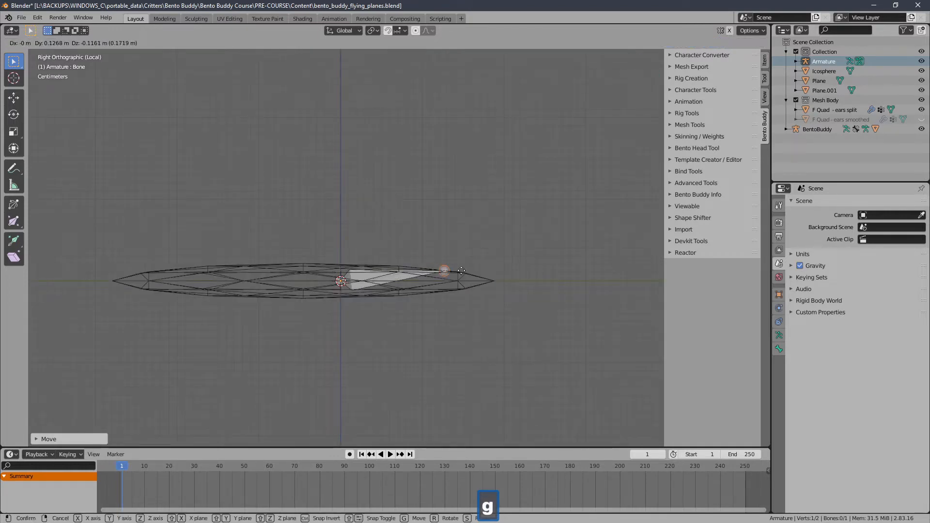
left_click(515, 262)
Step: Turn on snapping to Vertex and snap the bone's tip onto the point at the body's +Y end
middle_click_drag(516, 263, 414, 255, "shift")
scroll(414, 255, "up", 1)
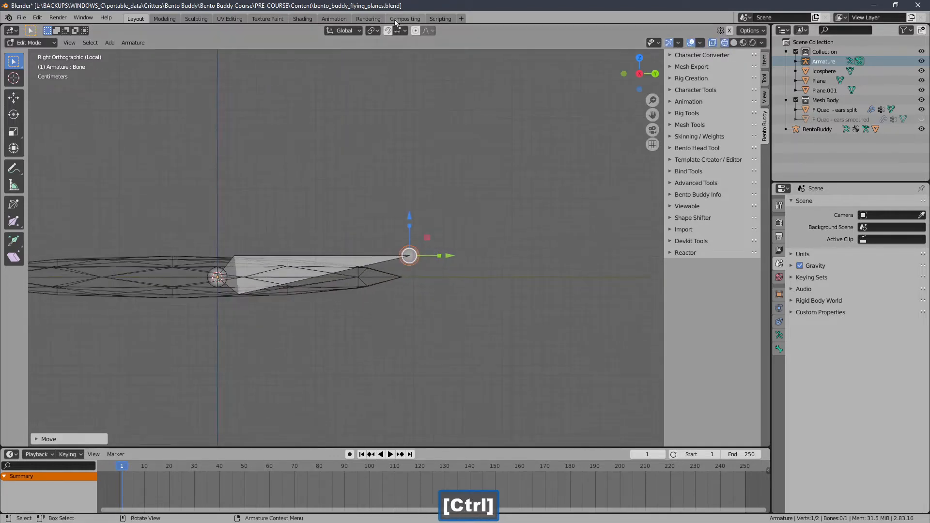
left_click(389, 31)
left_click(398, 32)
left_click(389, 69)
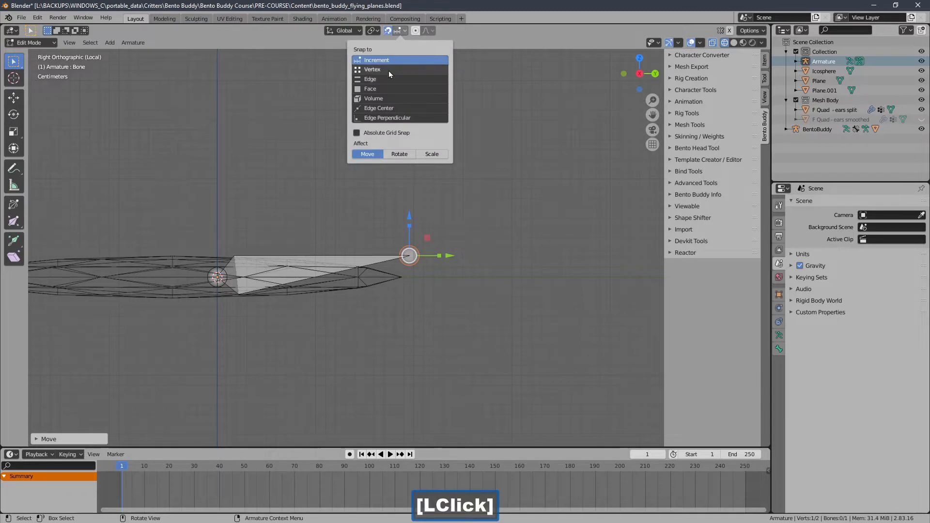
key("g")
left_click(401, 276)
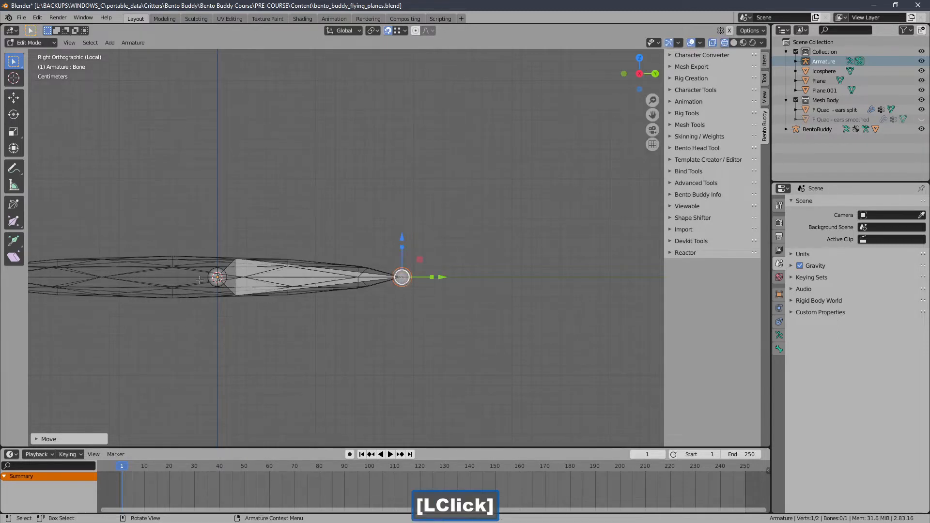
Step: Snap the bone's head onto the point at the body's opposite, -Y end
middle_click_drag(199, 280, 283, 271, "shift")
left_click(182, 277)
middle_click_drag(182, 277, 273, 277, "shift")
key("g")
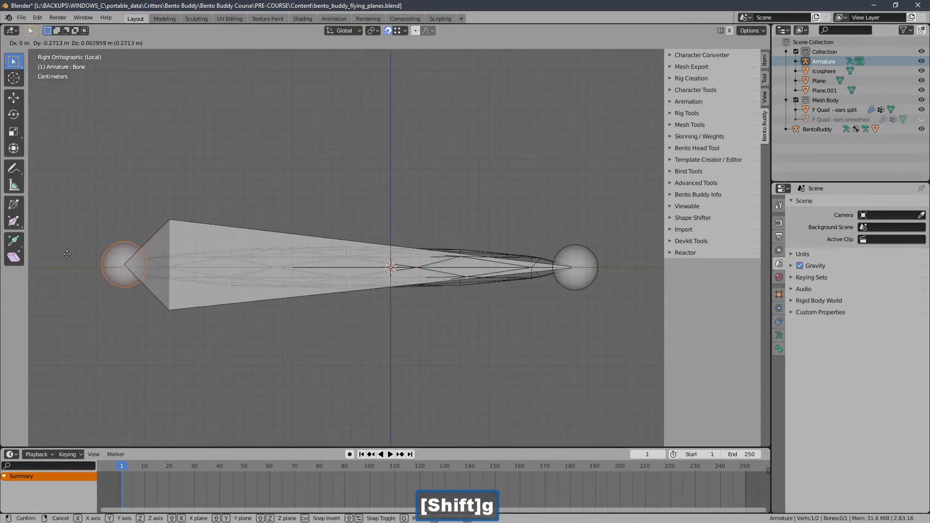
left_click(122, 266)
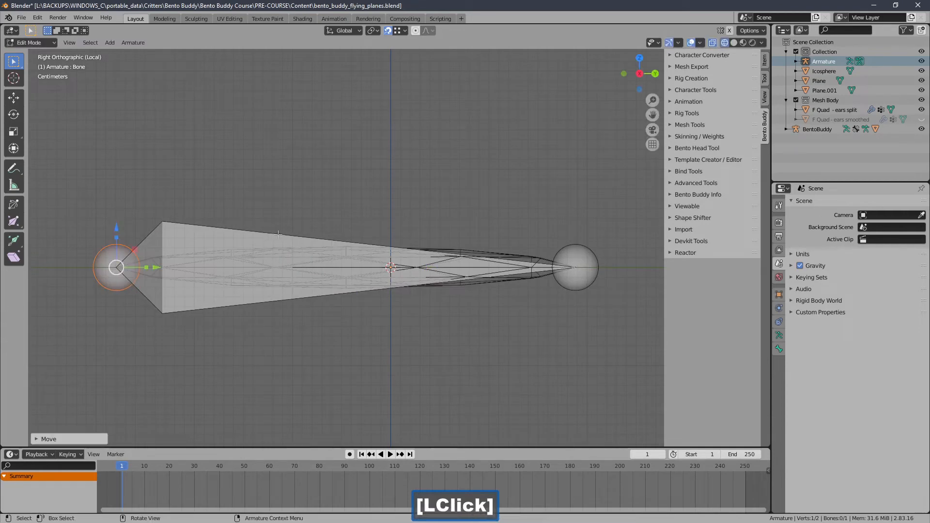
middle_click_drag(335, 239, 331, 258)
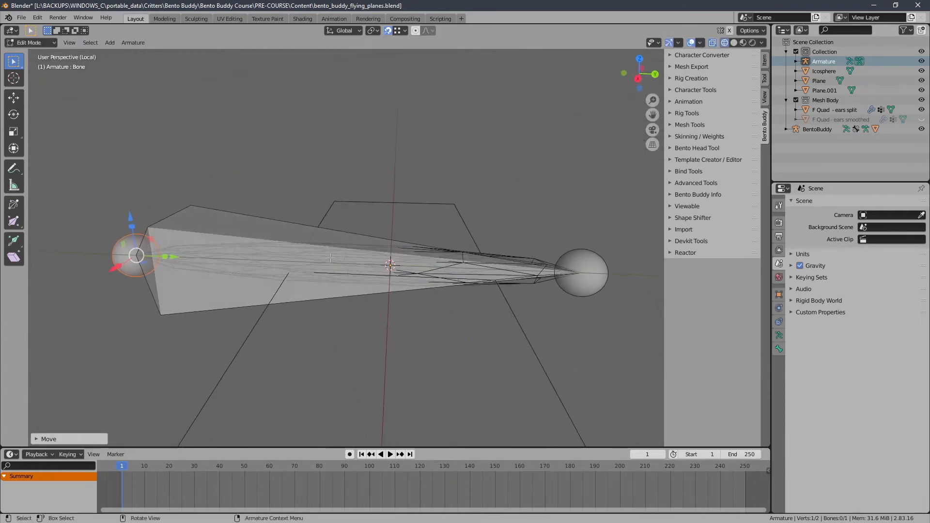
Step: Turn off snapping and move the bone's head along Y to near the centre, at about -0.01 m
left_click(388, 30)
left_click_drag(168, 259, 416, 251)
middle_click_drag(416, 251, 412, 262)
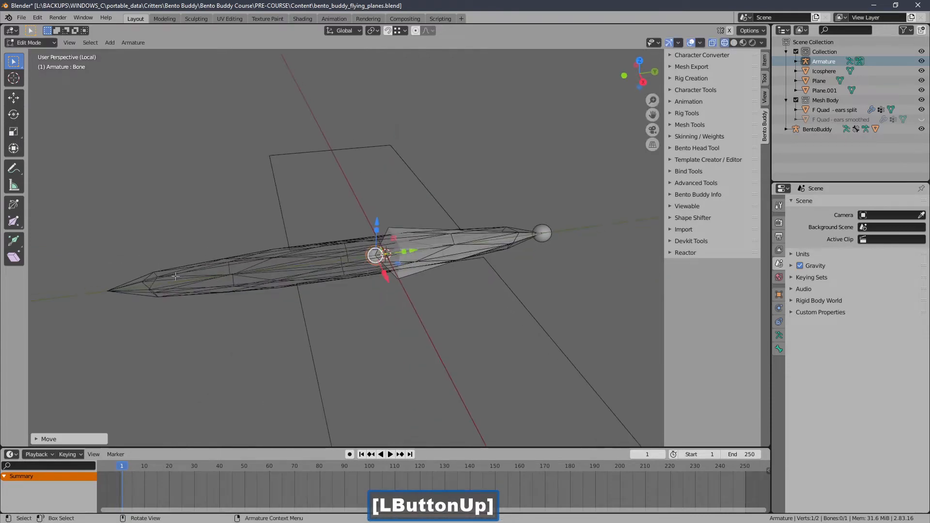
Step: Rename the bone to BODY in its bone properties
middle_click_drag(175, 276, 200, 245)
middle_click_drag(104, 272, 247, 269)
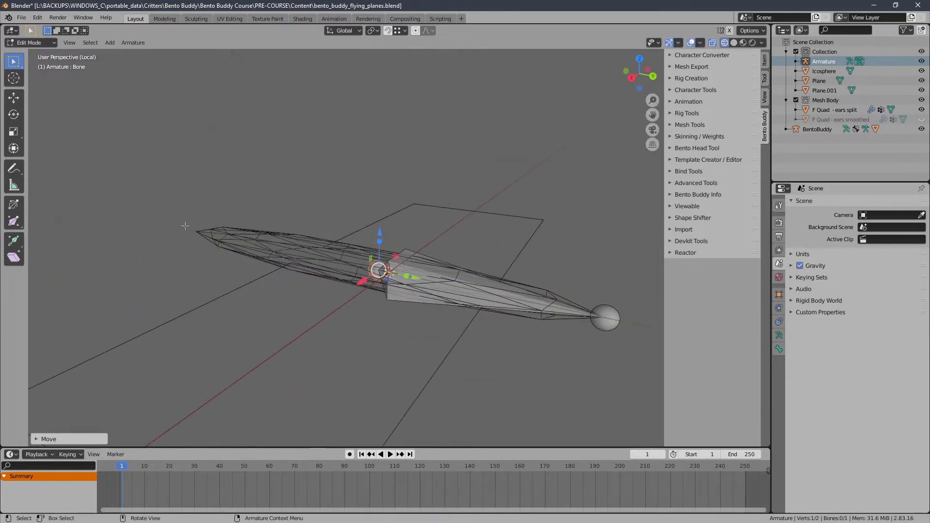
middle_click_drag(185, 226, 410, 218)
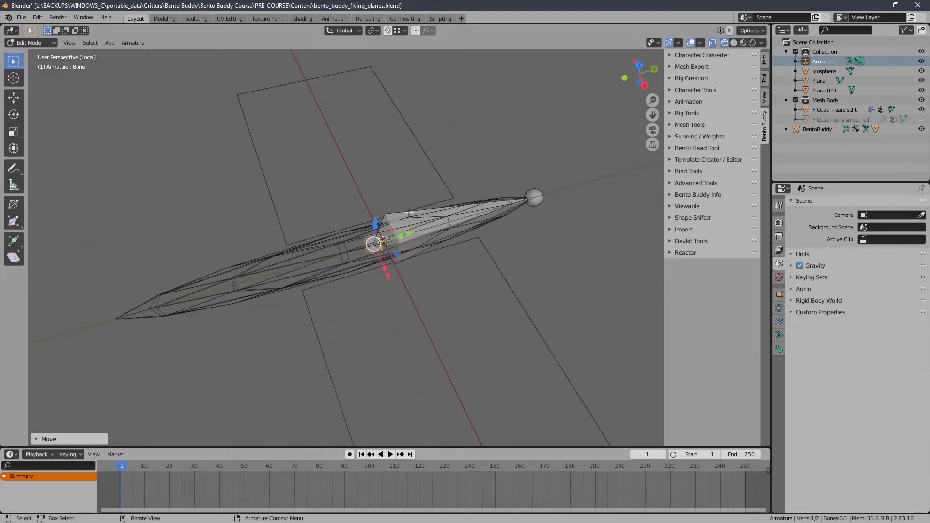
left_click(30, 42)
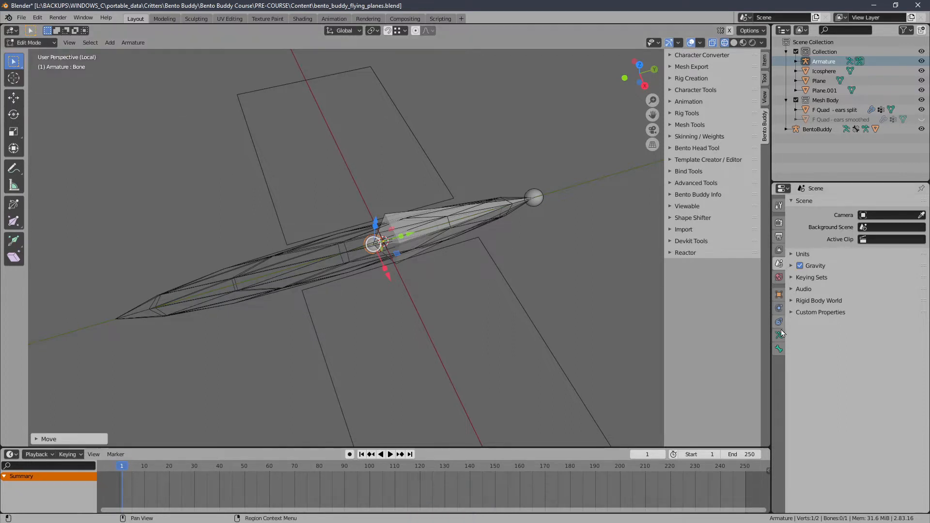
left_click(779, 348)
left_click(824, 204)
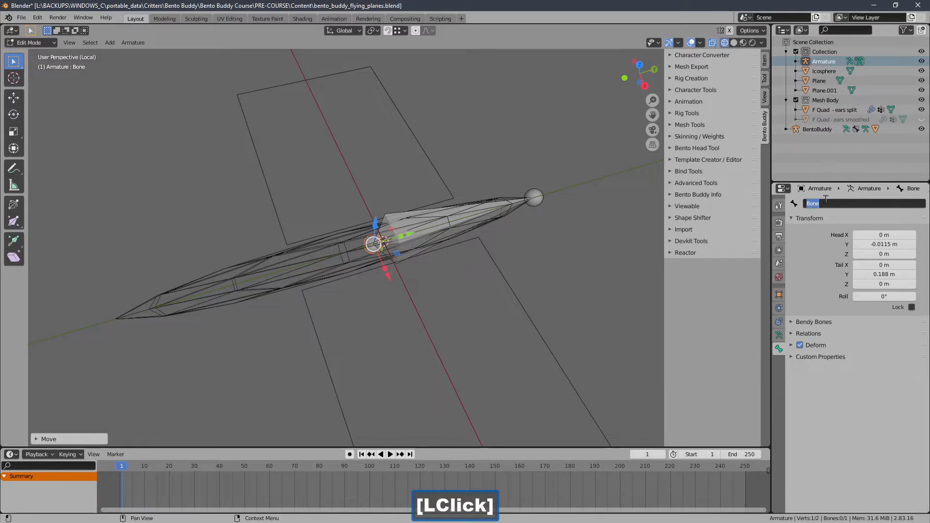
key("Caps_Lock")
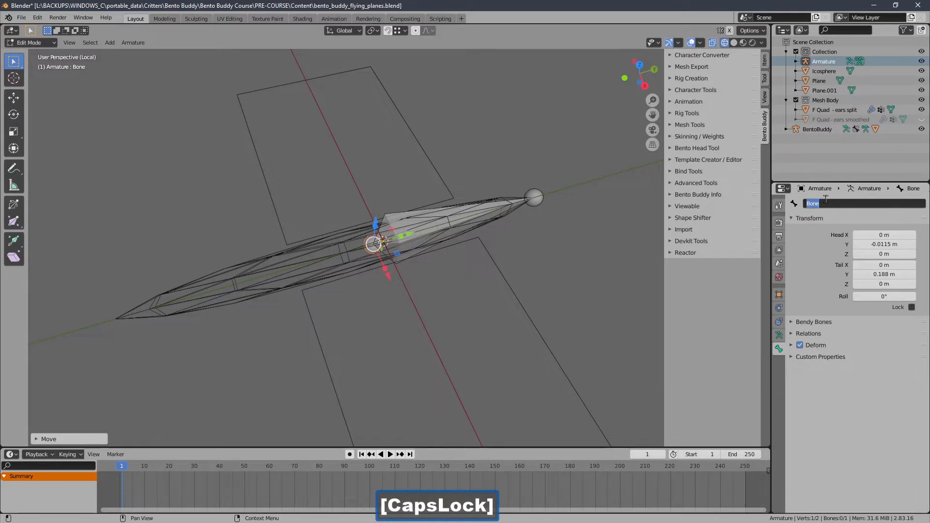
type("BODY")
key("Caps_Lock")
key("Return")
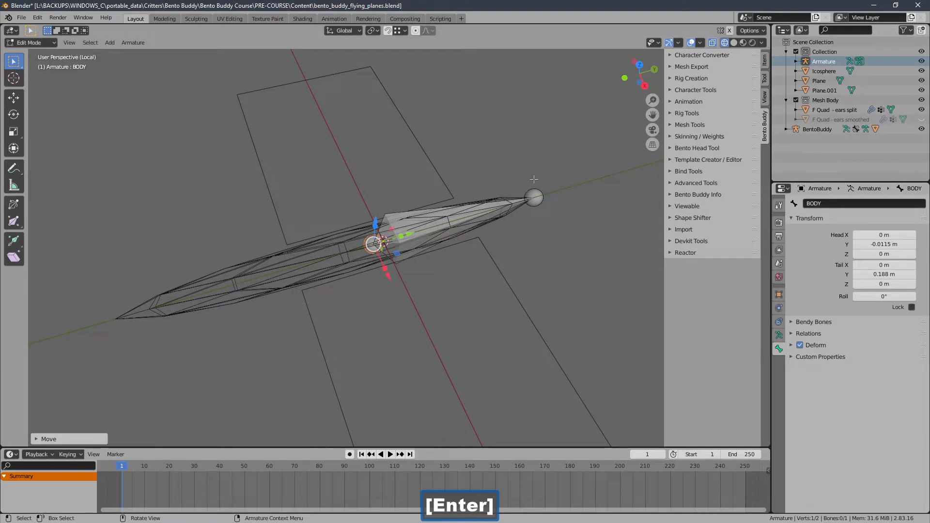
Step: Move the whole BODY bone along -Y until its tail sits near the body's centre, at about Y -0.002 m
left_click(533, 184)
middle_click_drag(516, 177, 478, 156)
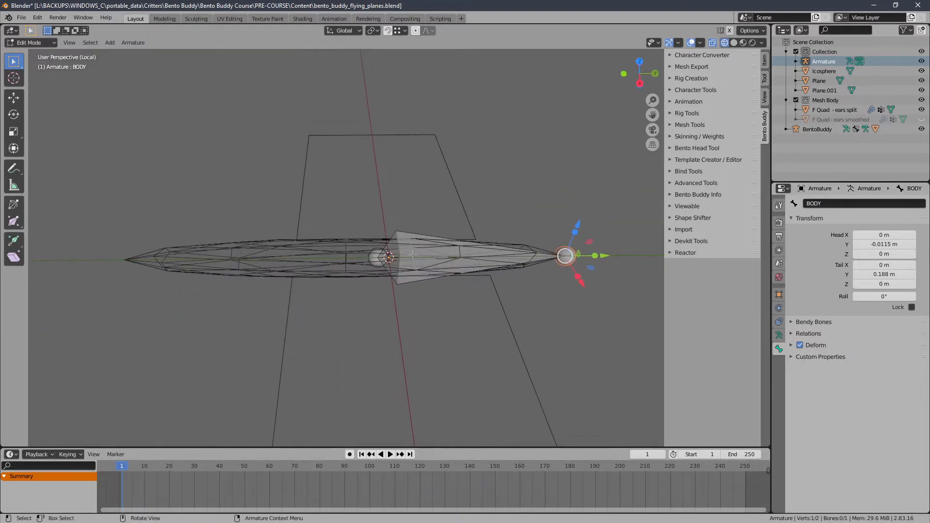
left_click(53, 42)
left_click(437, 259)
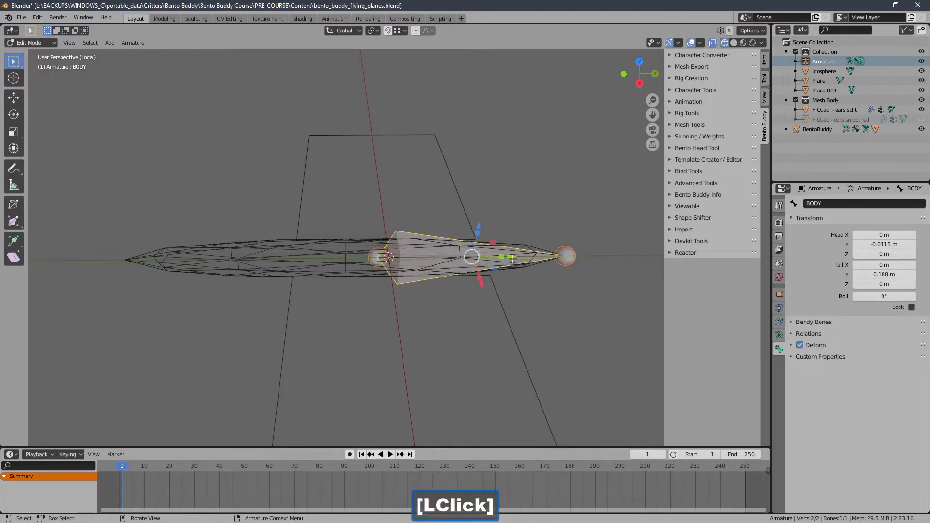
left_click_drag(513, 259, 328, 257)
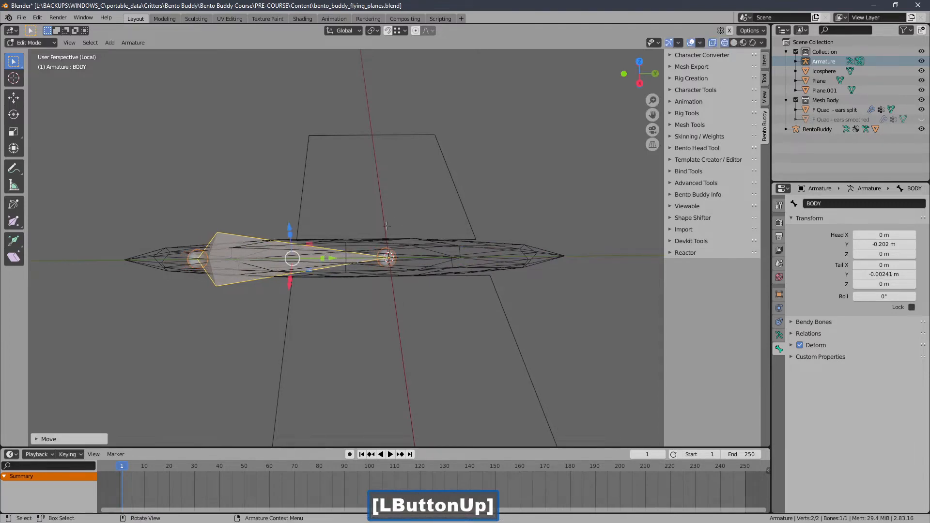
Step: Select the joint at the BODY bone's tail in top view and turn on X-axis mirroring for armature editing
double_click(392, 264)
middle_click_drag(497, 224, 437, 215)
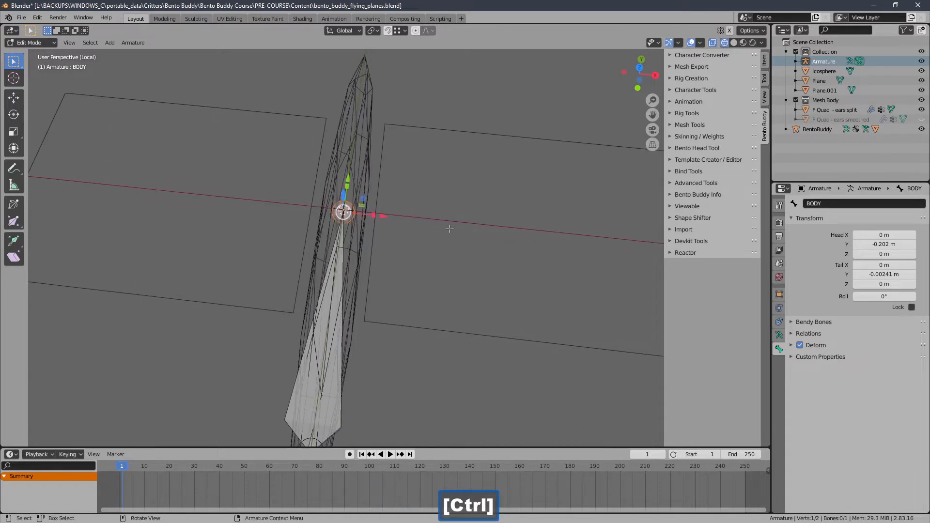
middle_click_drag(320, 143, 328, 147)
key("KP_7")
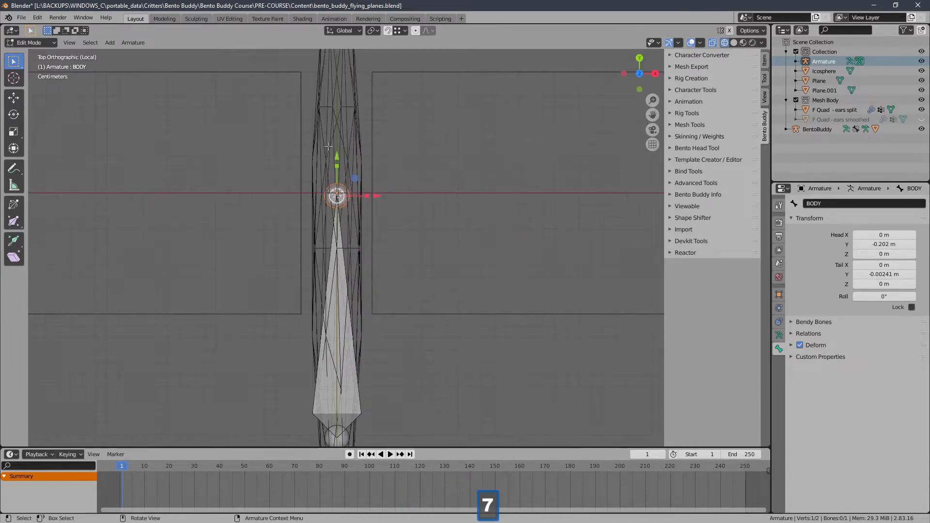
left_click(134, 44)
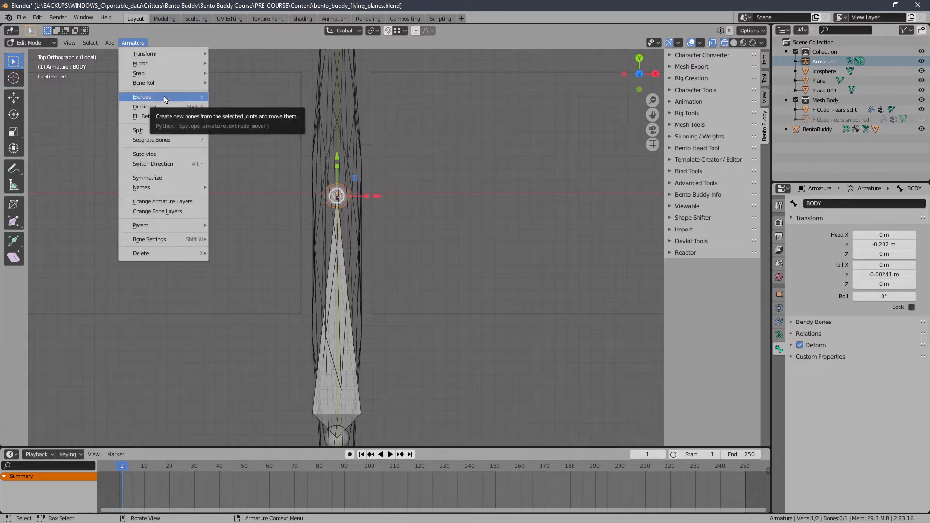
middle_click_drag(334, 197, 325, 187, "ctrl")
left_click(263, 200)
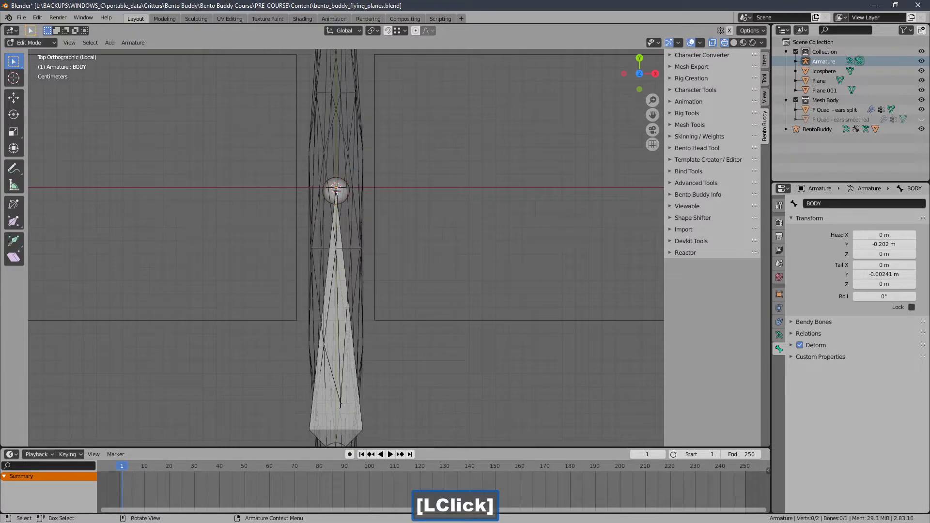
left_click(336, 189)
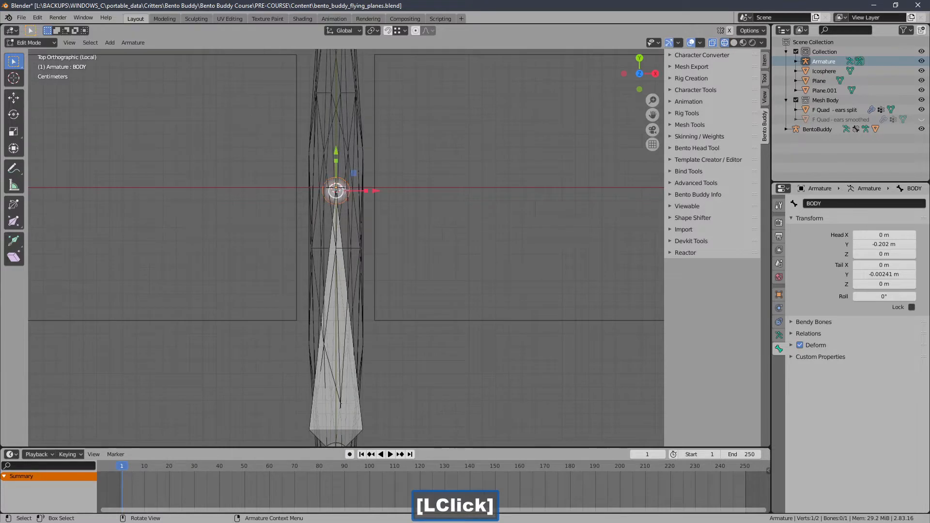
left_click(133, 43)
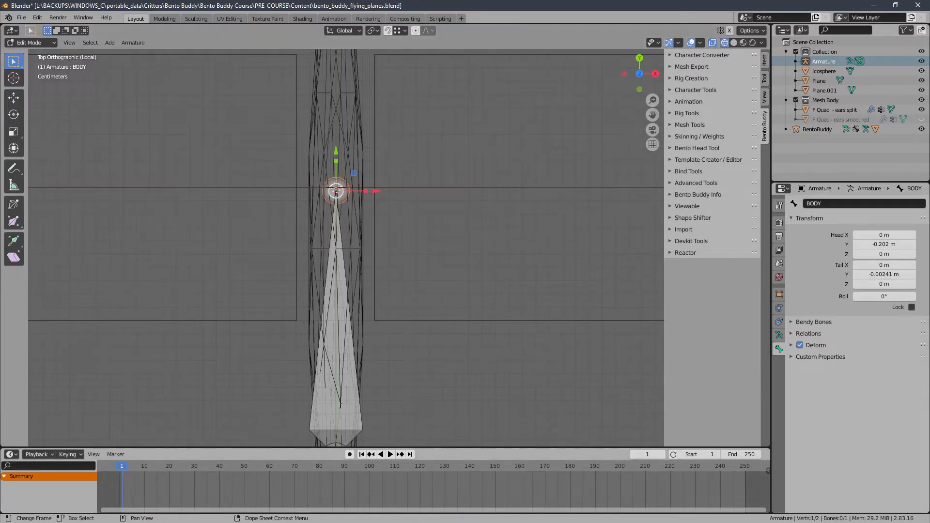
left_click(458, 522)
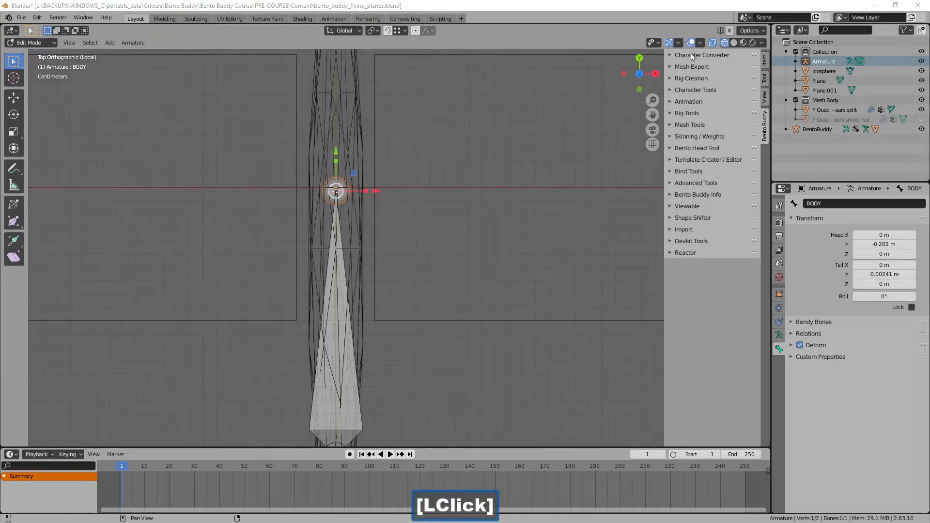
left_click(729, 31)
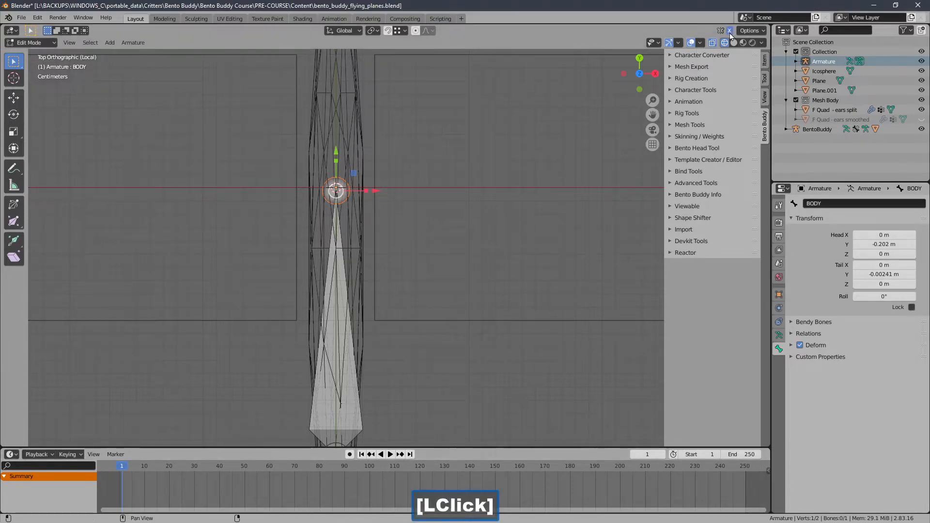
Step: Extrude forked bones from the BODY bone's tail and extend them along X to about 0.288 m on each side
left_click(130, 43)
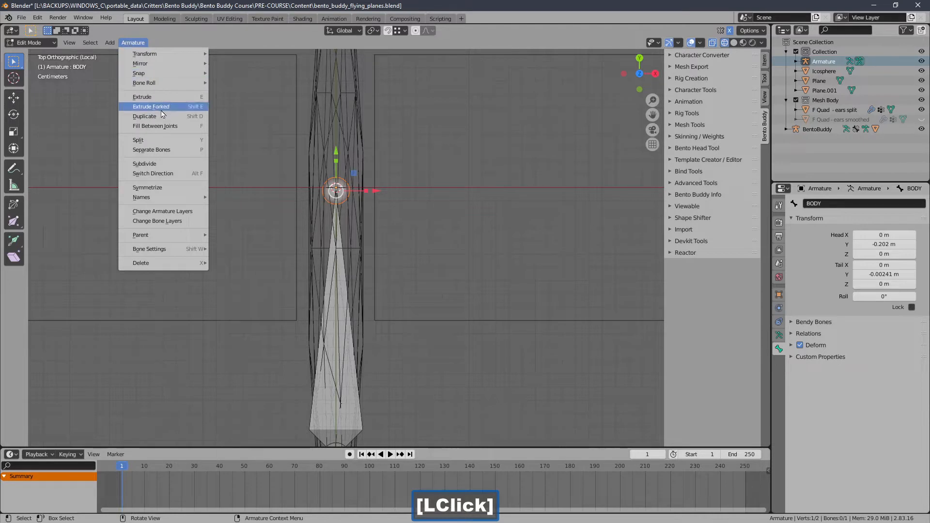
left_click(180, 111)
right_click(356, 214)
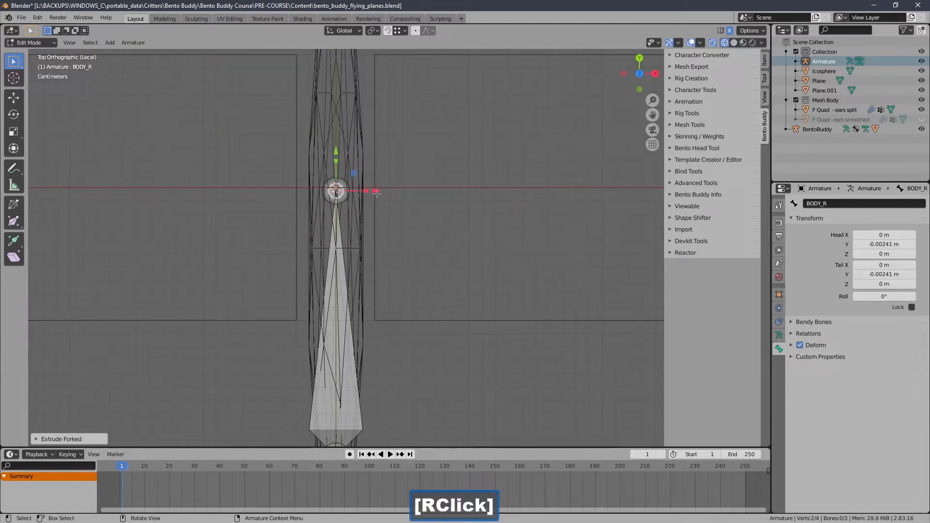
left_click_drag(376, 193, 568, 190)
middle_click_drag(475, 175, 452, 221, "ctrl")
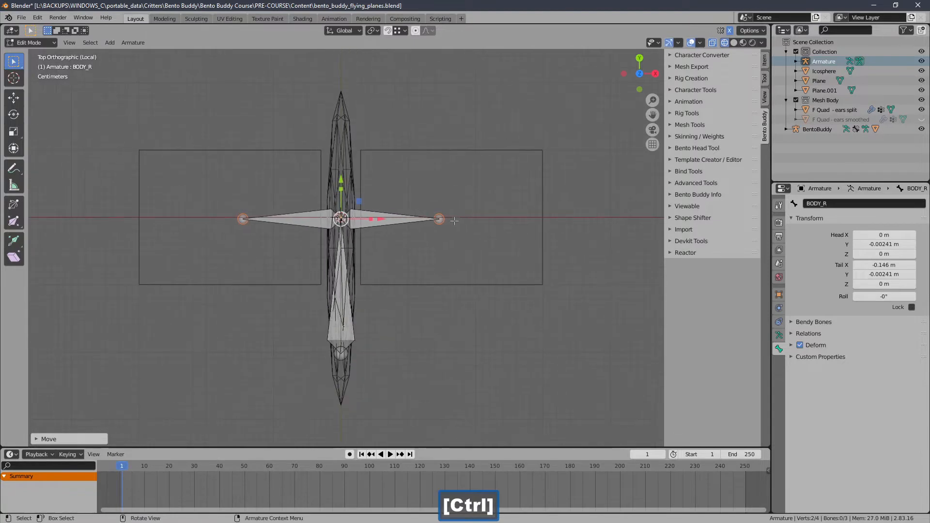
left_click_drag(391, 222, 490, 222)
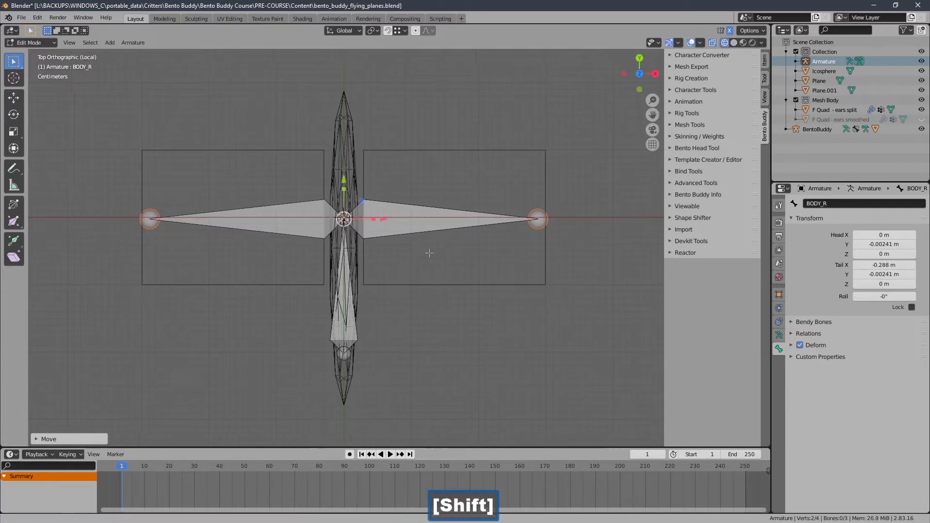
Step: Disconnect both wing bones from the BODY bone in their relations settings, keeping BODY as parent
middle_click_drag(426, 253, 442, 240, "shift")
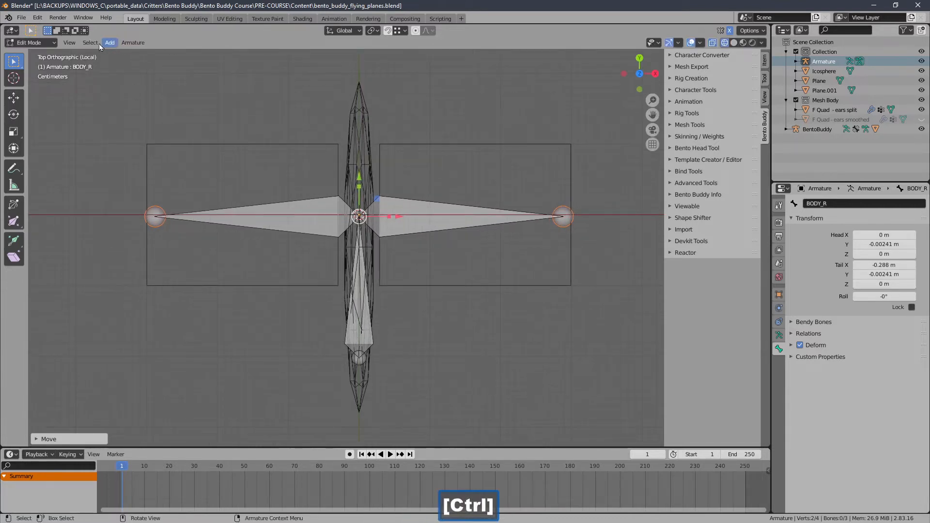
left_click(54, 43)
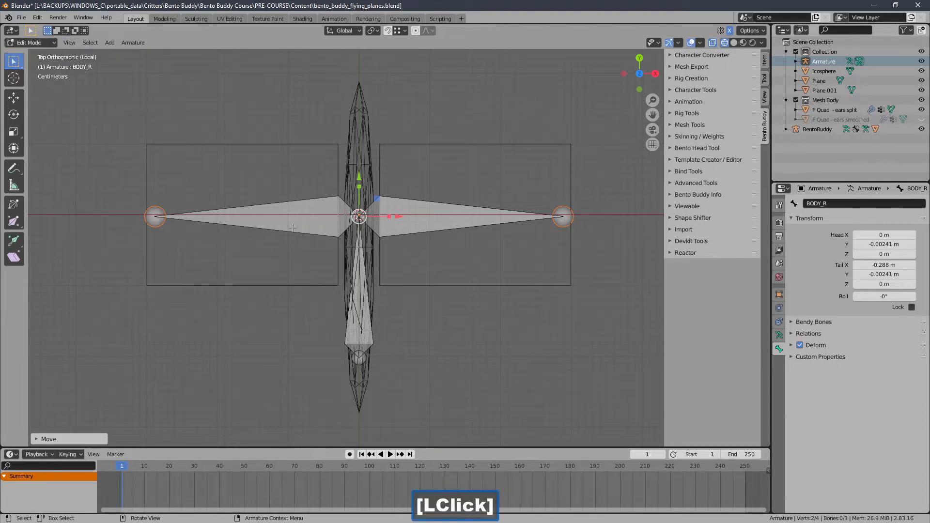
left_click(272, 216)
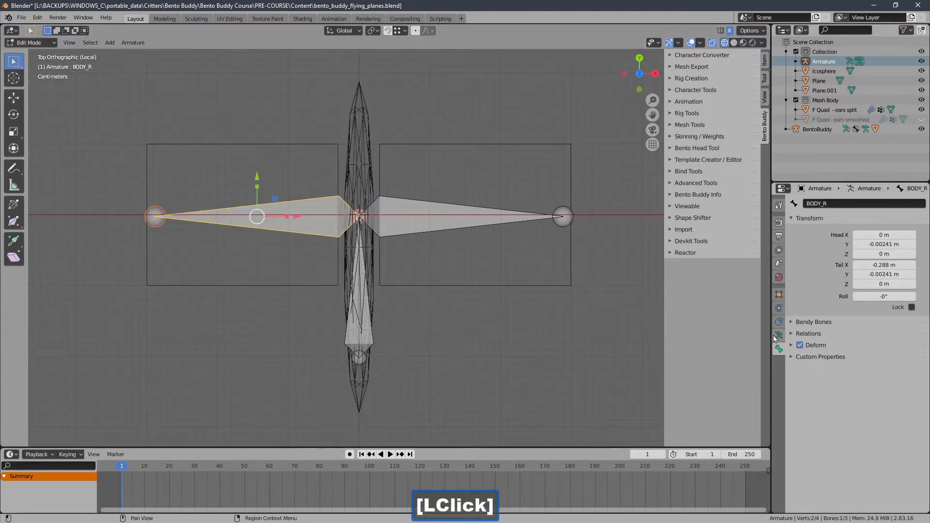
left_click(800, 346)
left_click(807, 334)
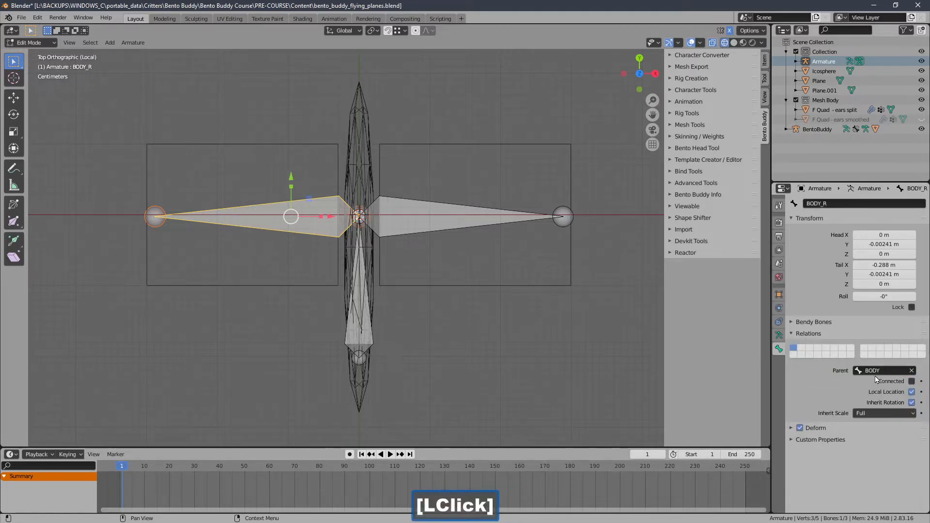
left_click(439, 224)
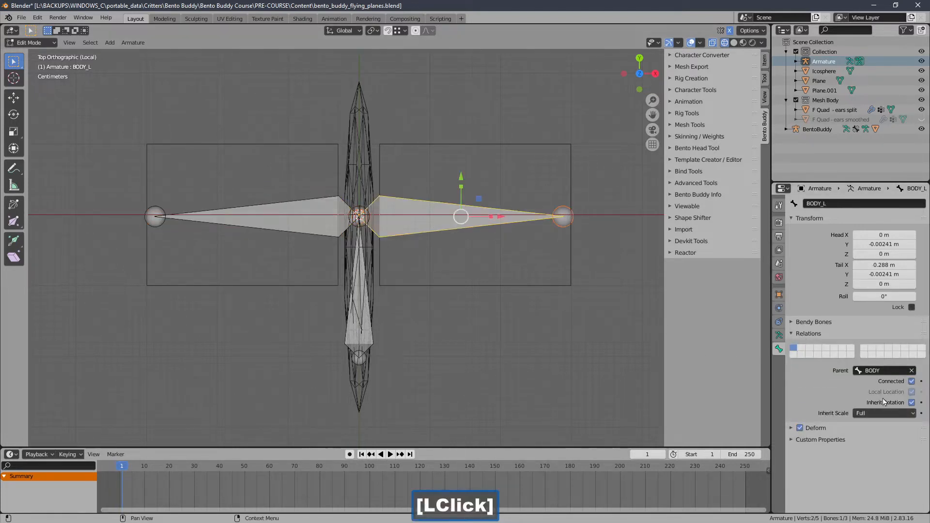
left_click(912, 382)
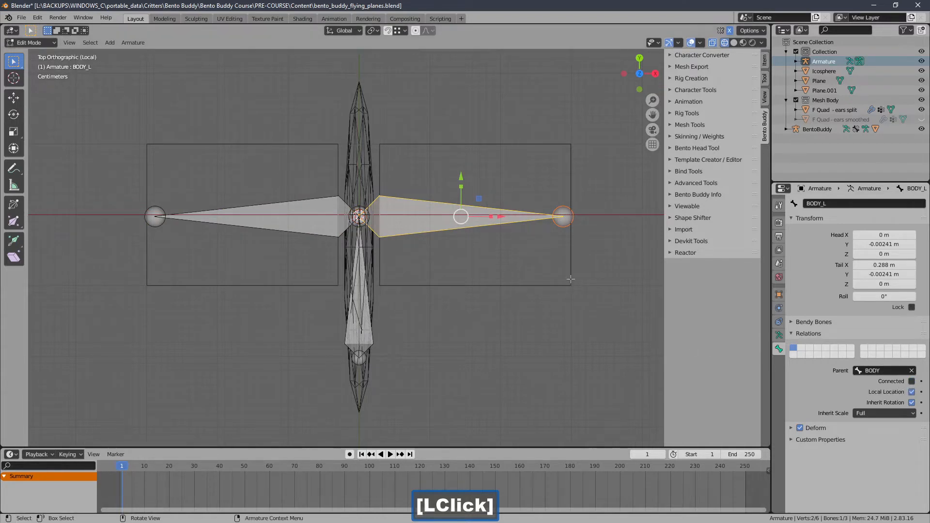
Step: Rename the wing bone on the -X side to R, and open the +X wing bone's name for editing
left_click(837, 203)
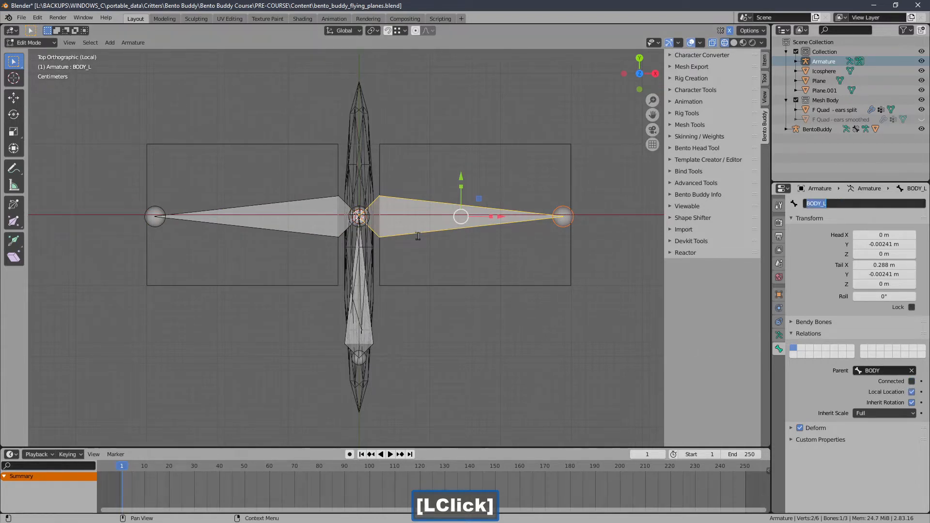
left_click(316, 223)
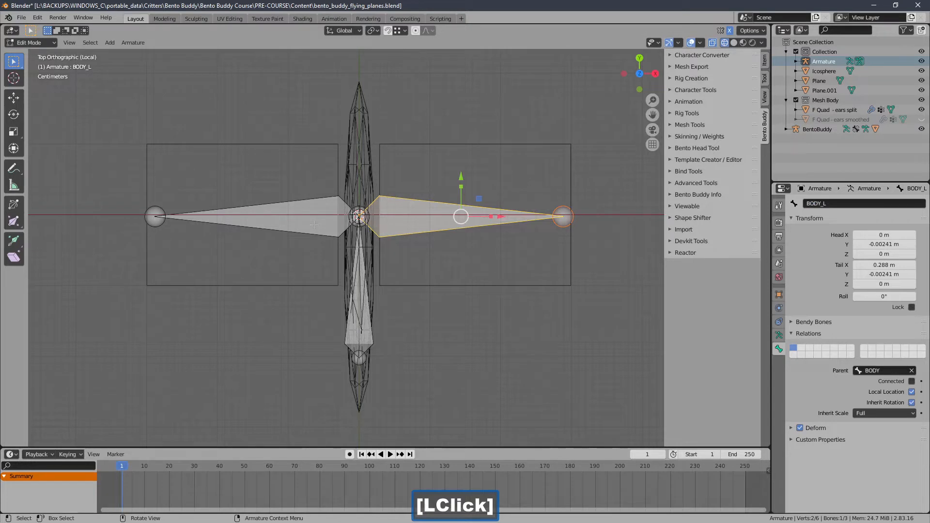
left_click(314, 225)
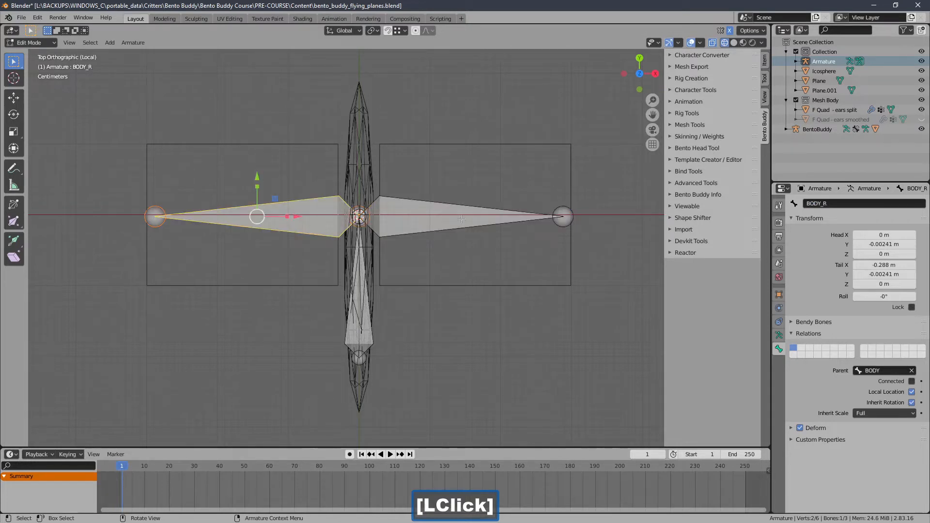
left_click(845, 204)
double_click(846, 203)
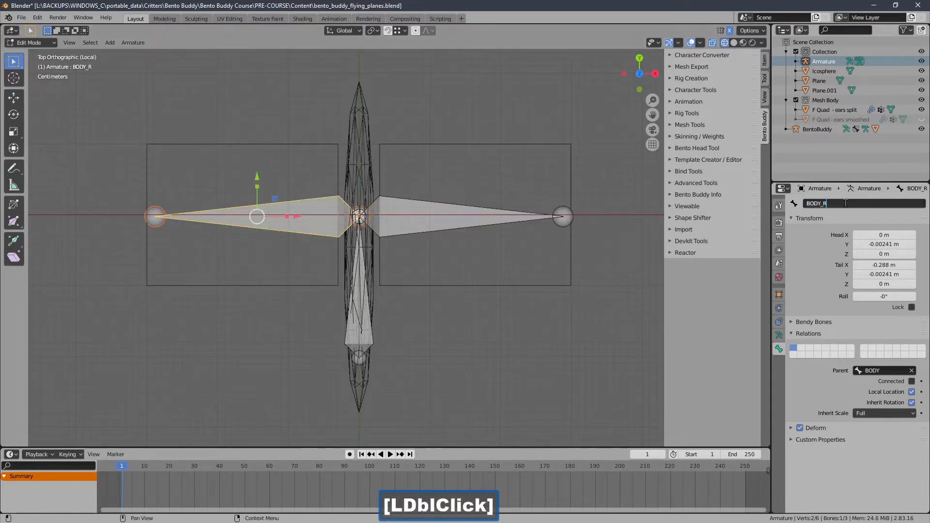
key("BackSpace")
key("Return")
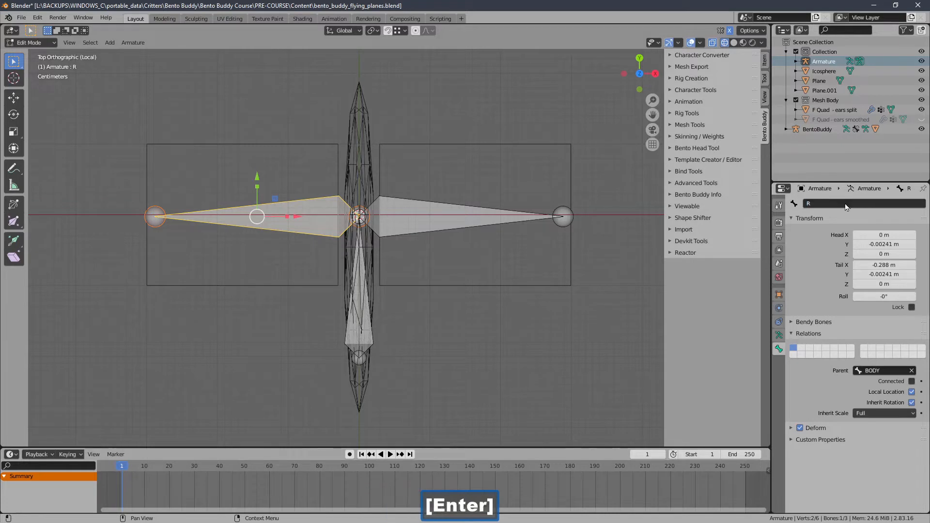
left_click(440, 224)
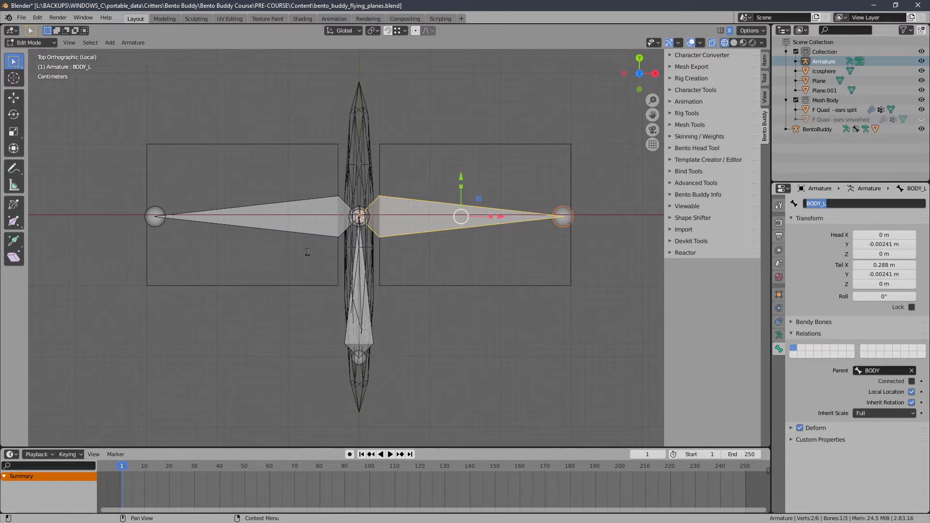
left_click(382, 192)
Step: Move the BODY bone's head along Y to the opposite side, at about 0.182 m, and return to Object Mode
scroll(339, 209, "down", 1)
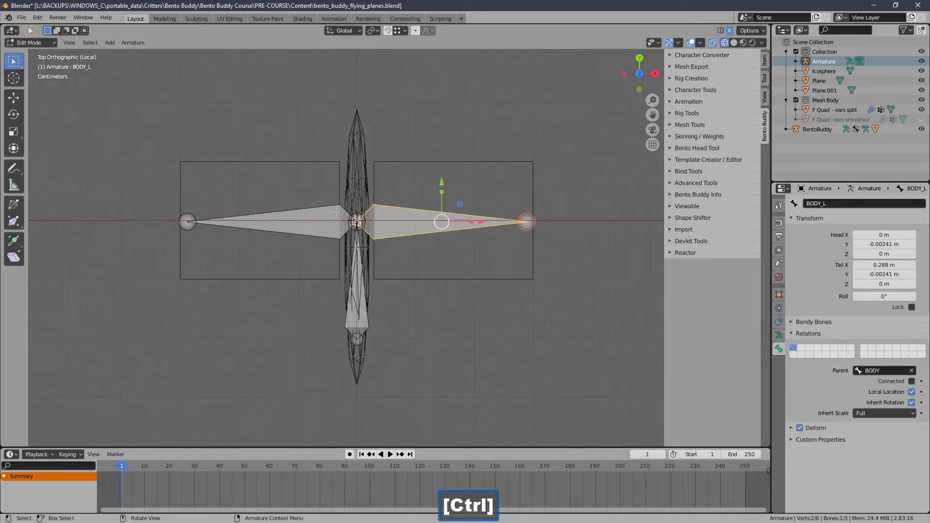
middle_click_drag(337, 211, 444, 152)
middle_click_drag(443, 152, 466, 162)
left_click(510, 221)
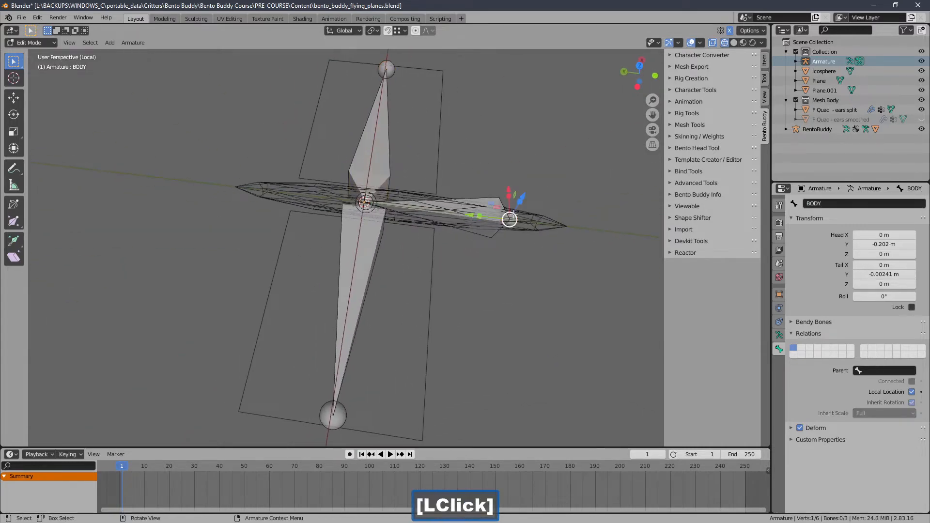
left_click_drag(471, 215, 200, 184)
middle_click_drag(307, 209, 380, 198)
middle_click_drag(380, 197, 387, 226)
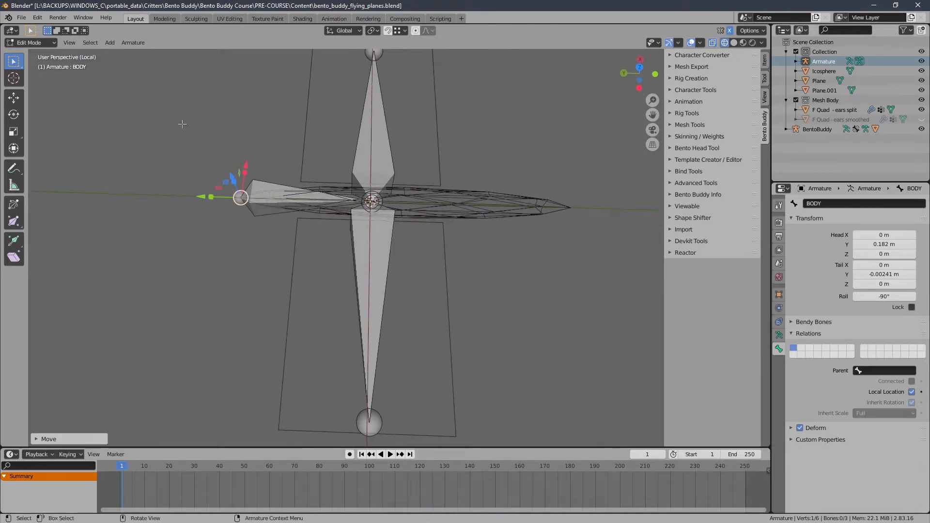
left_click(29, 42)
left_click(29, 53)
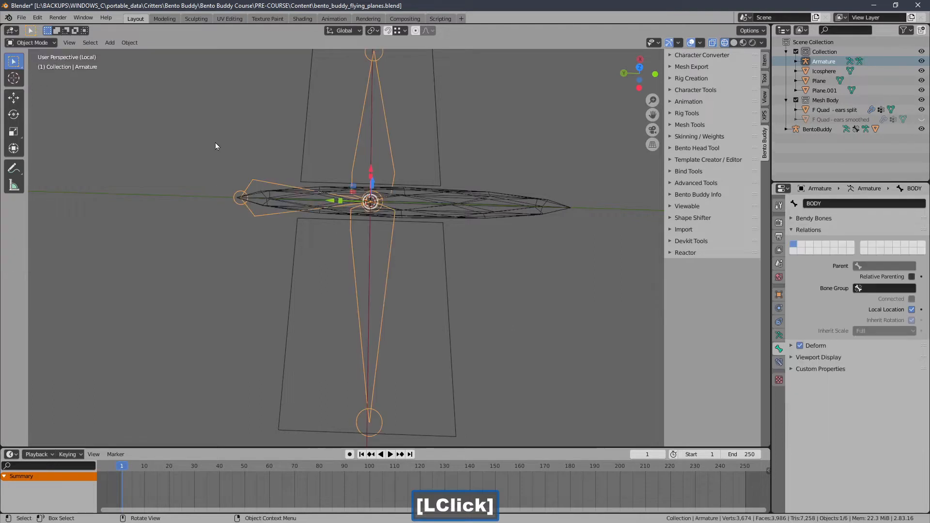
Step: Move the ico sphere body along Y to about 0.104 m
left_click(418, 192)
middle_click_drag(417, 192, 413, 216, "ctrl")
left_click(405, 187, "shift")
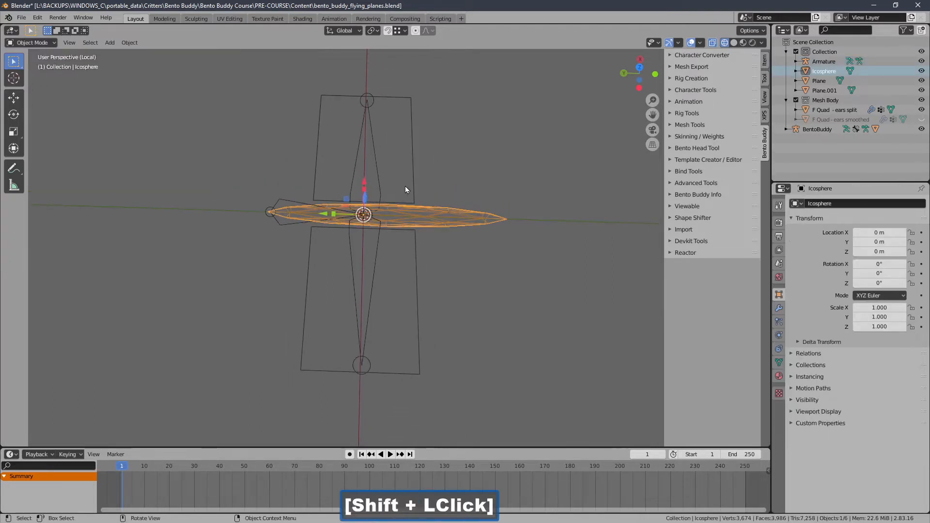
left_click(446, 236)
double_click(330, 223)
left_click_drag(323, 216, 265, 213)
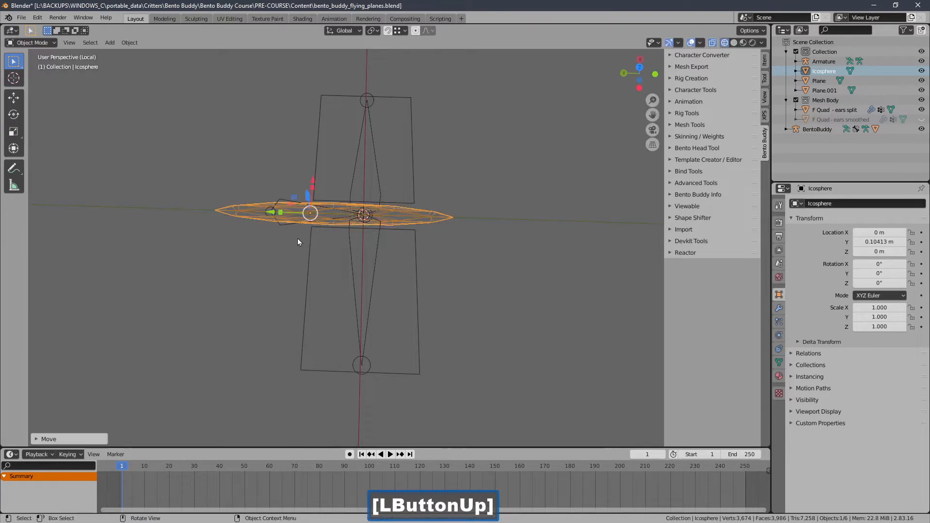
middle_click_drag(298, 239, 358, 252, "shift")
Step: Select the armature, put it in Edit Mode, and shorten the BODY bone by moving its head along Y toward the wing joint
left_click(405, 200)
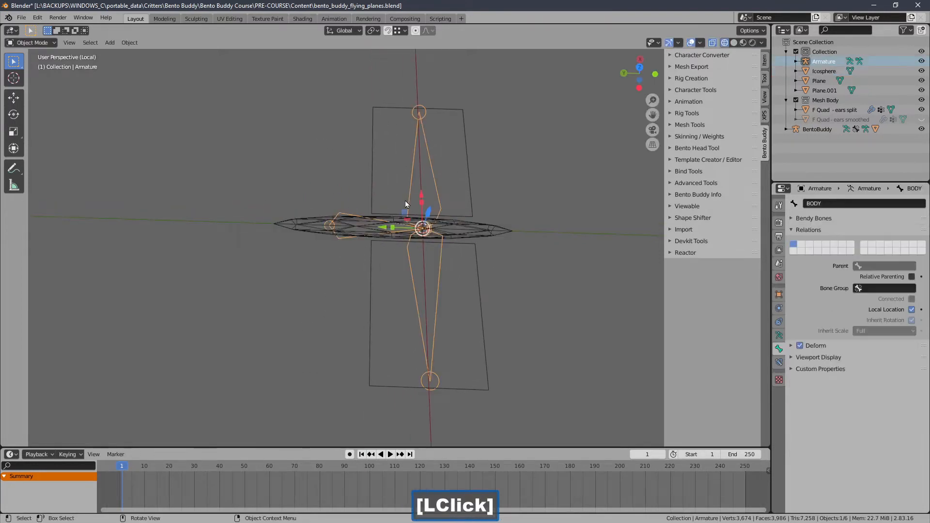
middle_click_drag(405, 201, 338, 172, "ctrl")
left_click(55, 42)
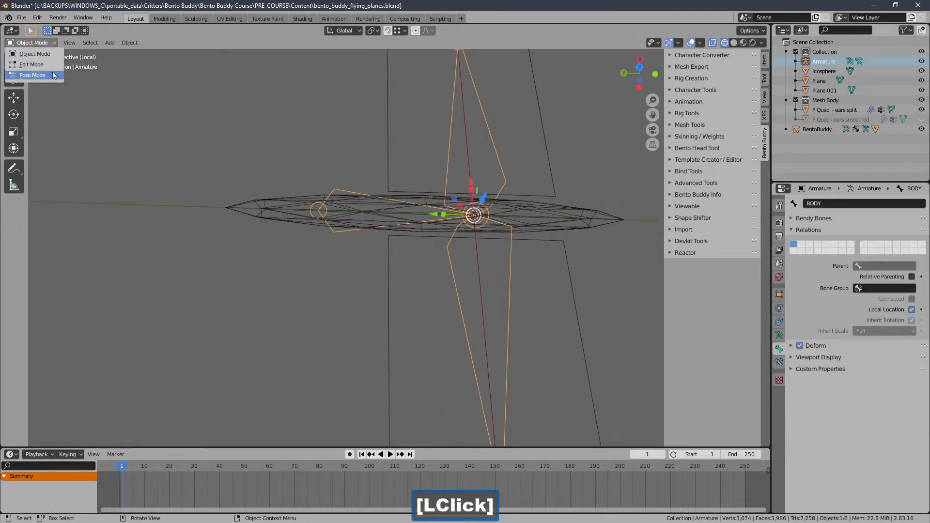
left_click(55, 76)
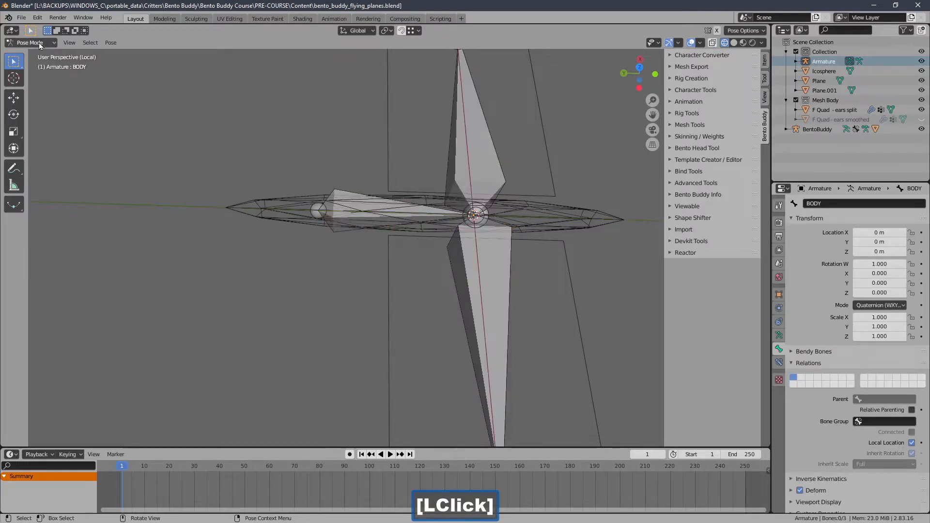
left_click(39, 42)
left_click(41, 66)
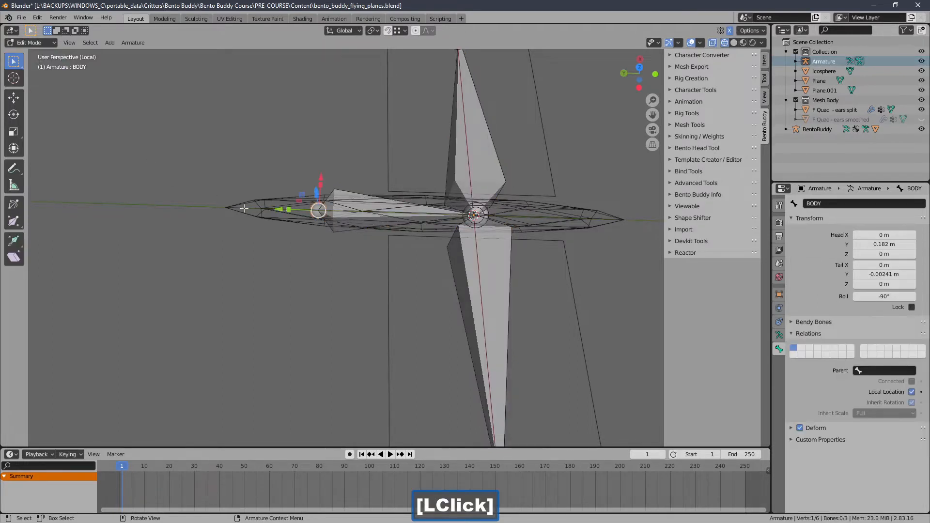
left_click_drag(275, 211, 334, 191)
middle_click_drag(459, 217, 426, 206)
Step: Try the Stick bone display for the armature and return the display to Octahedral
left_click(778, 335)
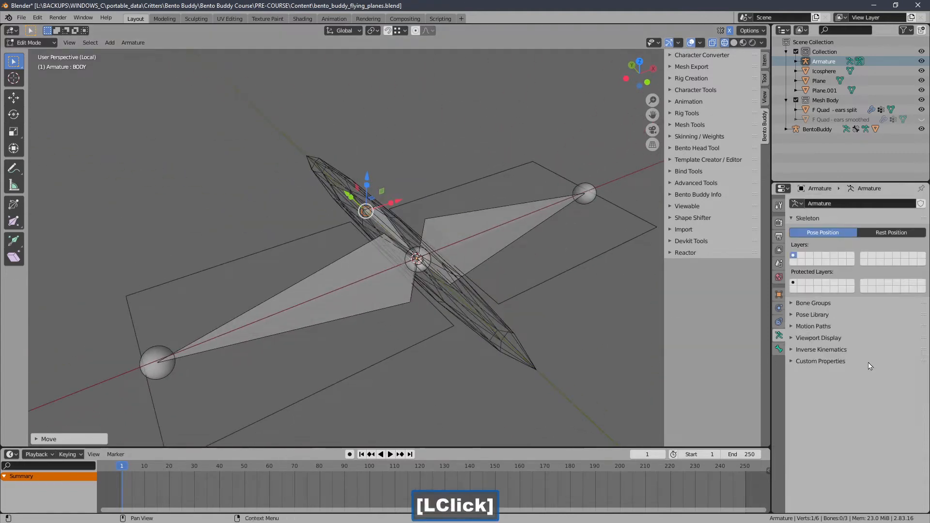
left_click(824, 338)
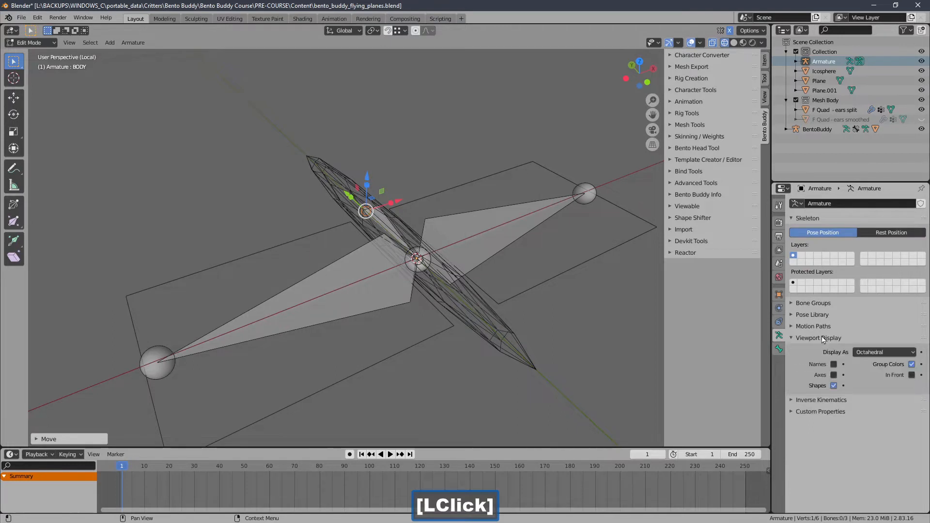
left_click(901, 352)
left_click(876, 375)
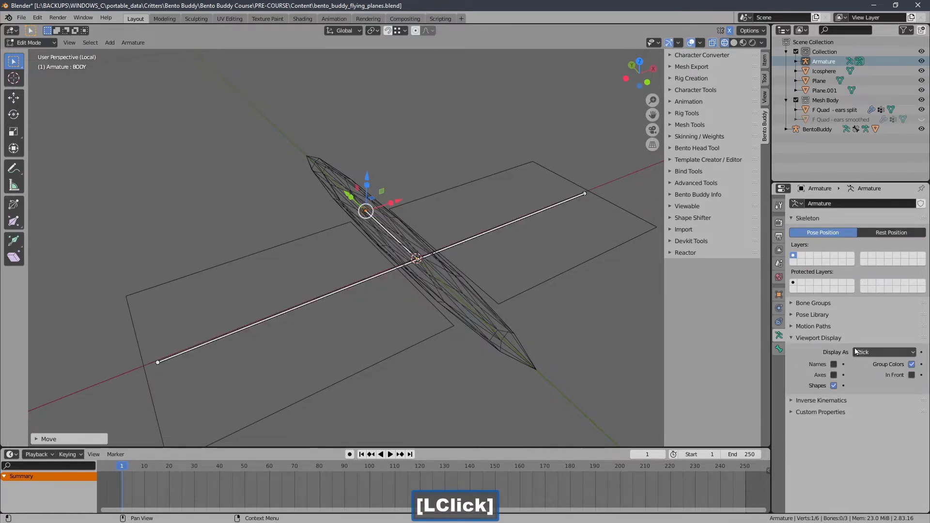
left_click(869, 353)
left_click(868, 367)
Step: Try moving the overlapping BODY and R bone joints along X at the body's center, cancelling each move
mouse_move(384, 250)
middle_mouse_down()
mouse_move(429, 268)
mouse_move(341, 259)
middle_mouse_up()
left_click(340, 259)
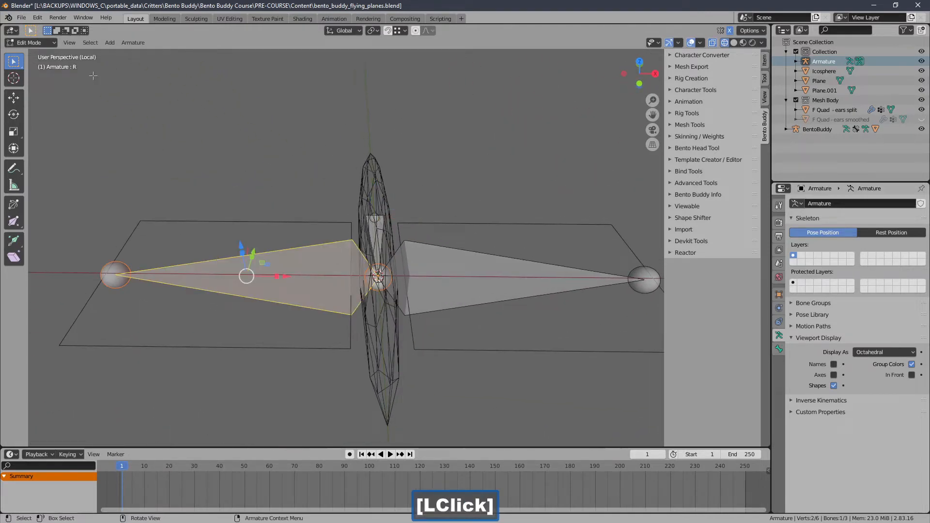
left_click(378, 278)
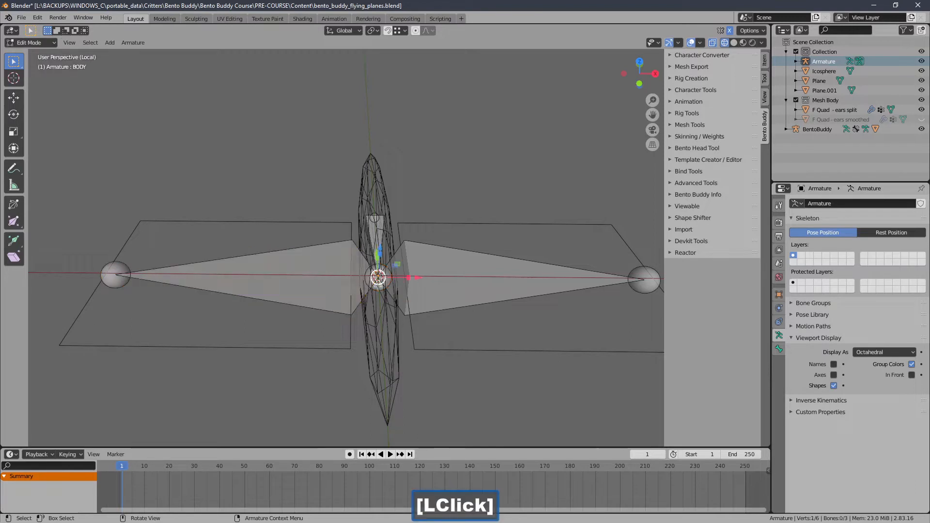
left_click(378, 277)
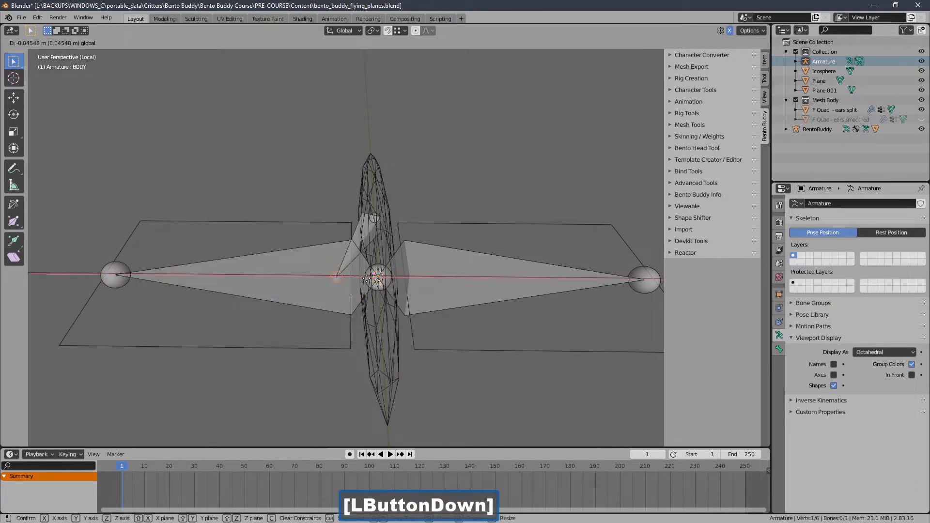
left_click(371, 286)
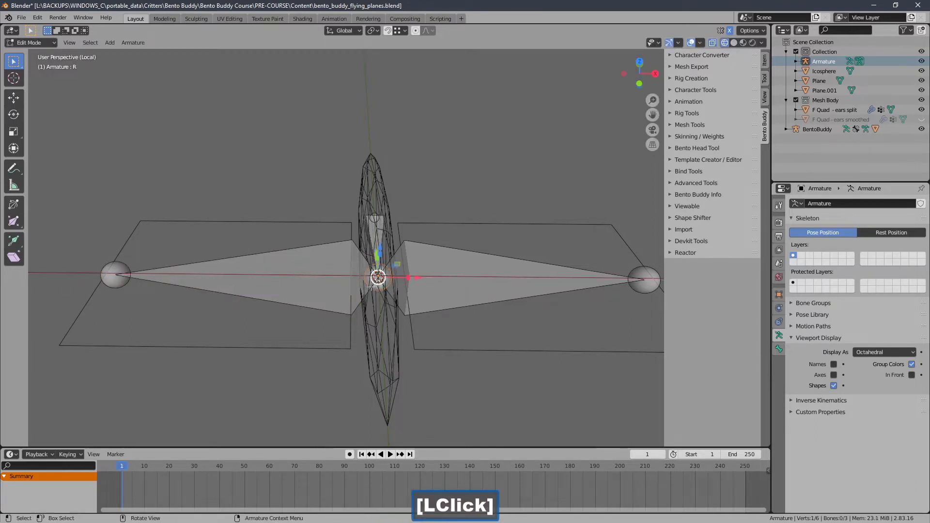
left_click_drag(416, 278, 374, 277)
right_click(374, 277)
Step: Examine the bone layout from above and at an angle, check it in Pose Mode, and return to Object Mode
mouse_move(436, 291)
middle_mouse_down("ctrl")
mouse_move(435, 271)
mouse_move(437, 290)
middle_mouse_up("ctrl")
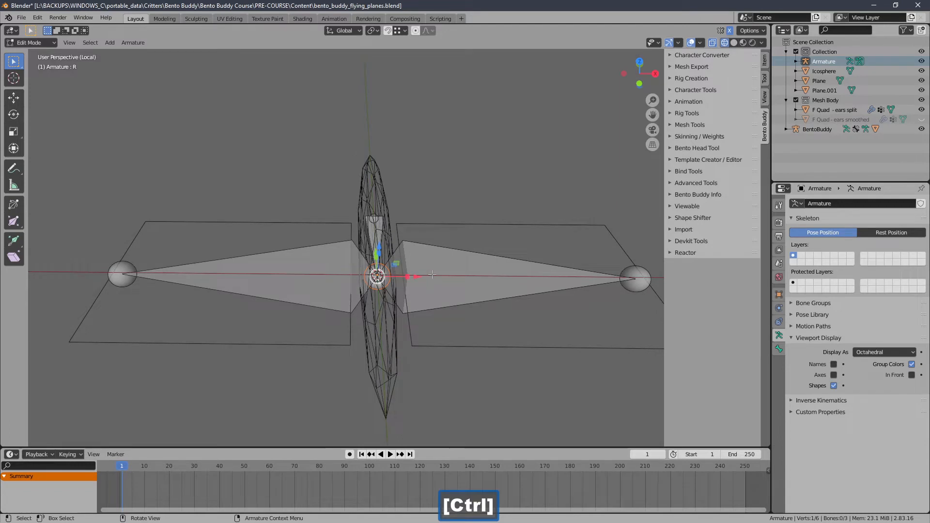
middle_click_drag(432, 274, 431, 312)
key("KP_7")
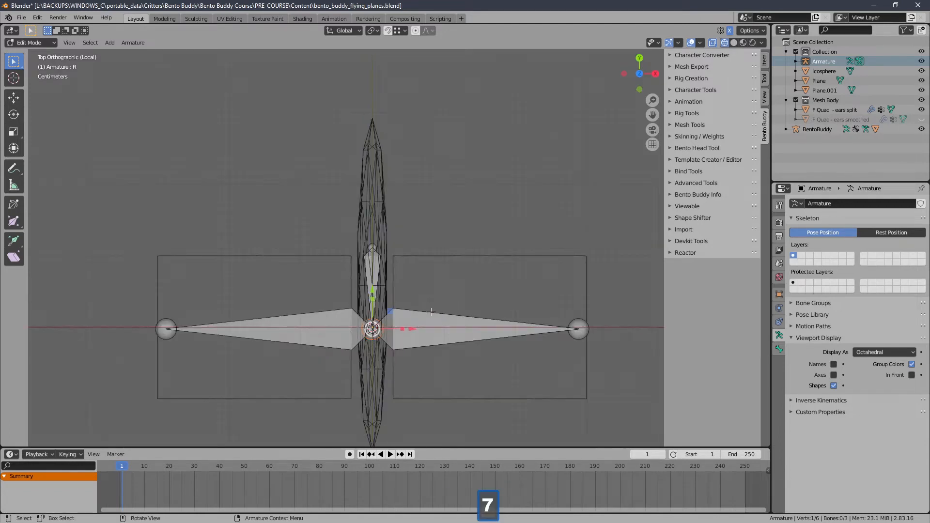
middle_click_drag(384, 355, 419, 294, "shift")
key("KP_1")
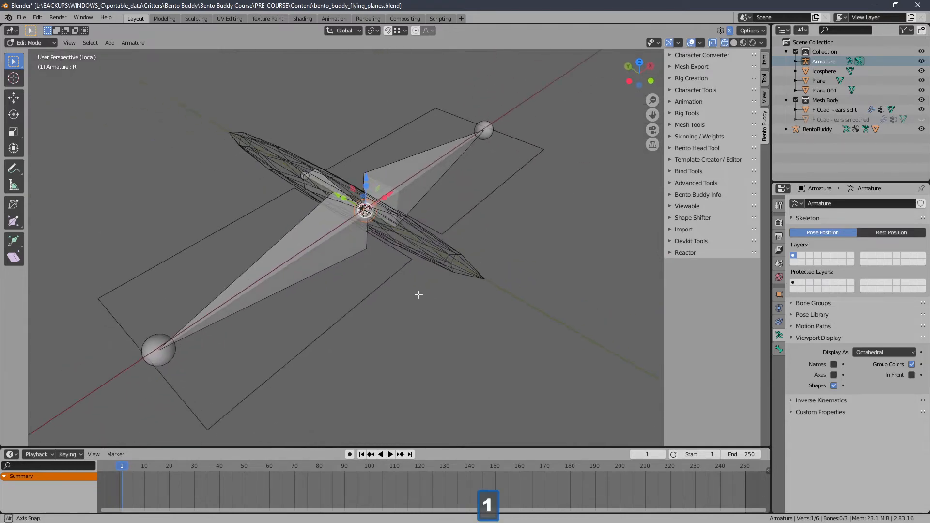
left_click(32, 43)
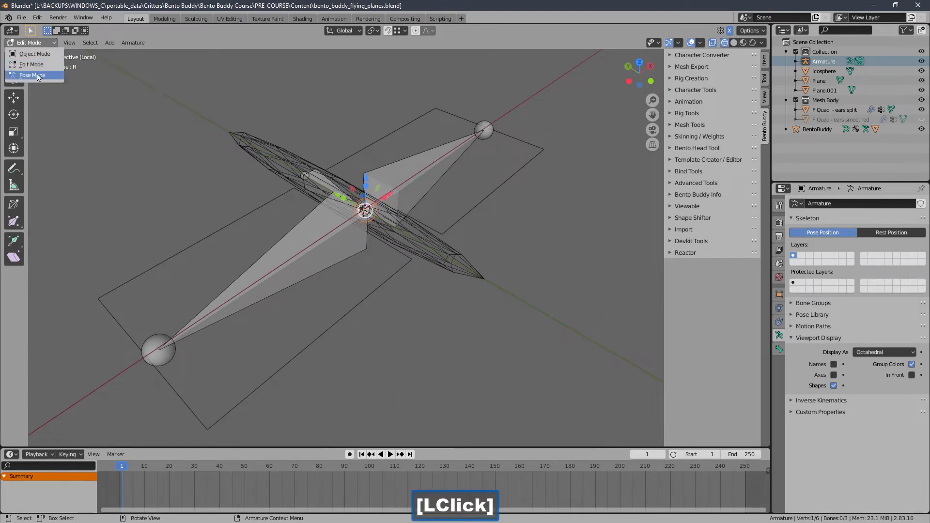
left_click(32, 75)
middle_click_drag(265, 133, 106, 80)
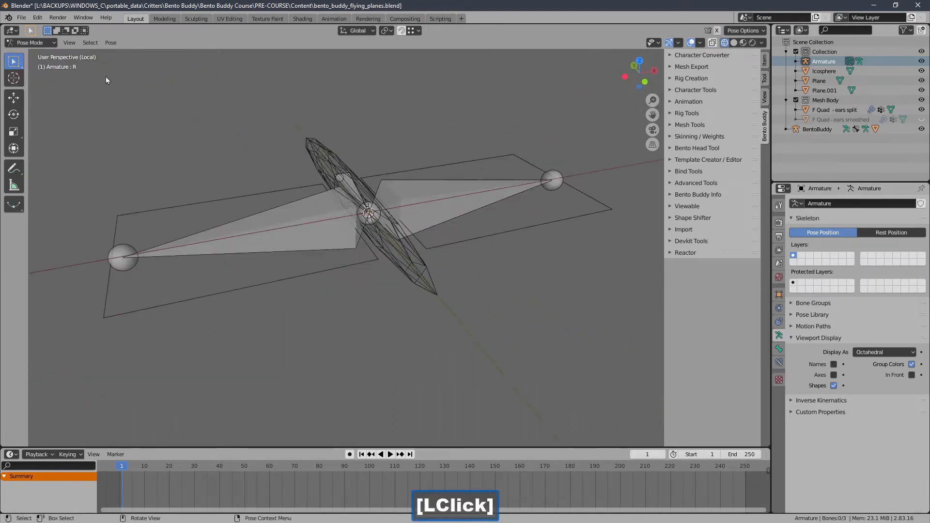
left_click(48, 44)
left_click(29, 55)
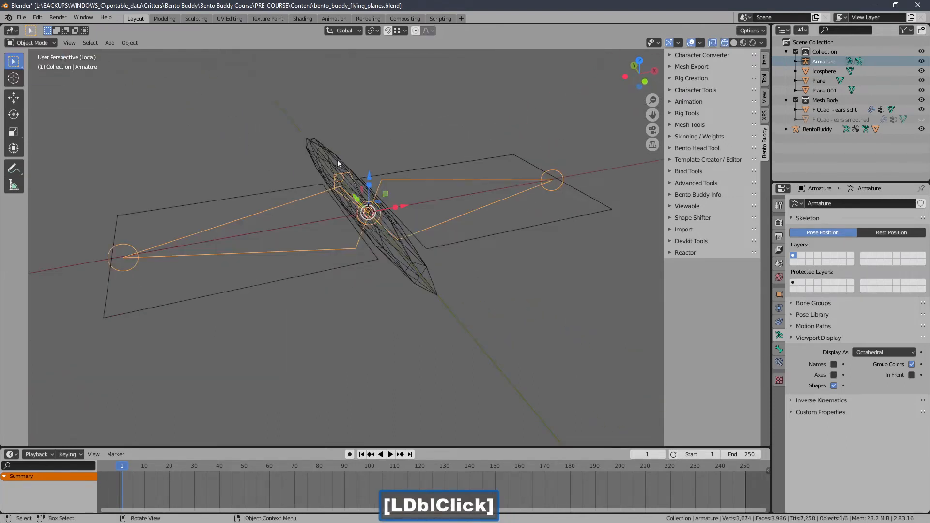
Step: Show the armature's transform values in the viewport sidebar and switch the armature to Pose Mode
left_click(765, 60)
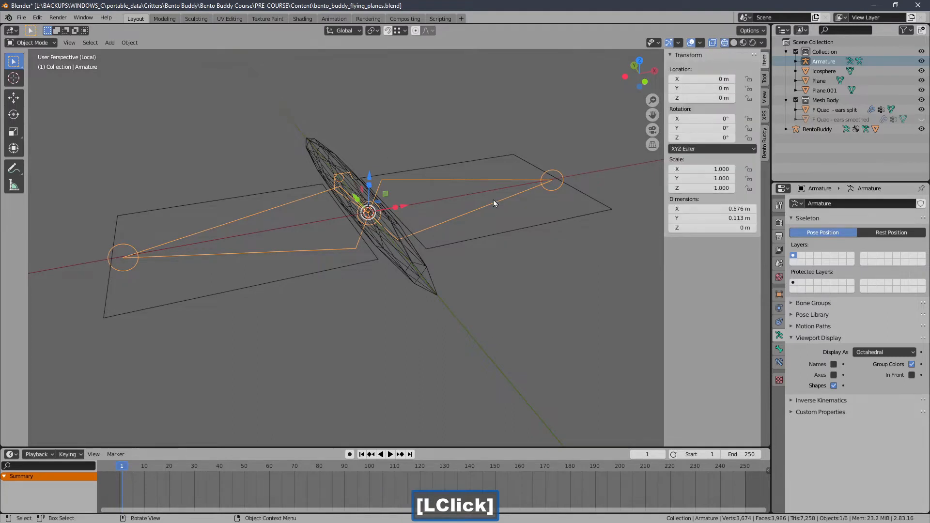
middle_click_drag(493, 200, 461, 191)
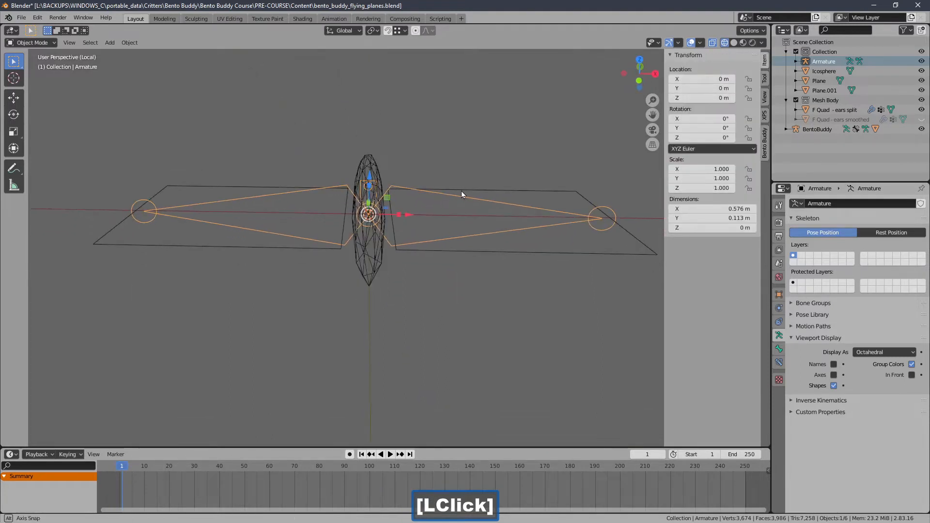
left_click(48, 44)
left_click(49, 76)
middle_click_drag(117, 115, 213, 170)
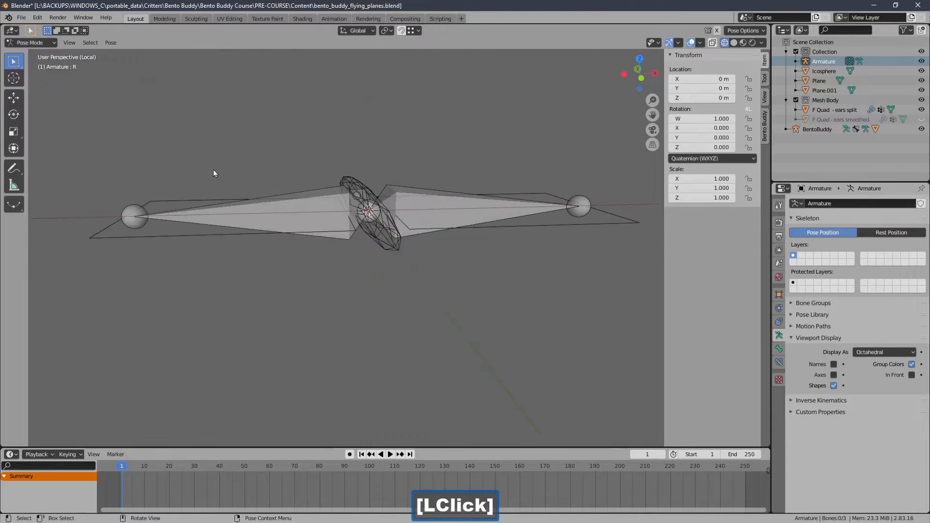
Step: In front view, select all three bones and insert a LocRot keyframe for the rest pose at frame 1
left_click(278, 221)
key("1")
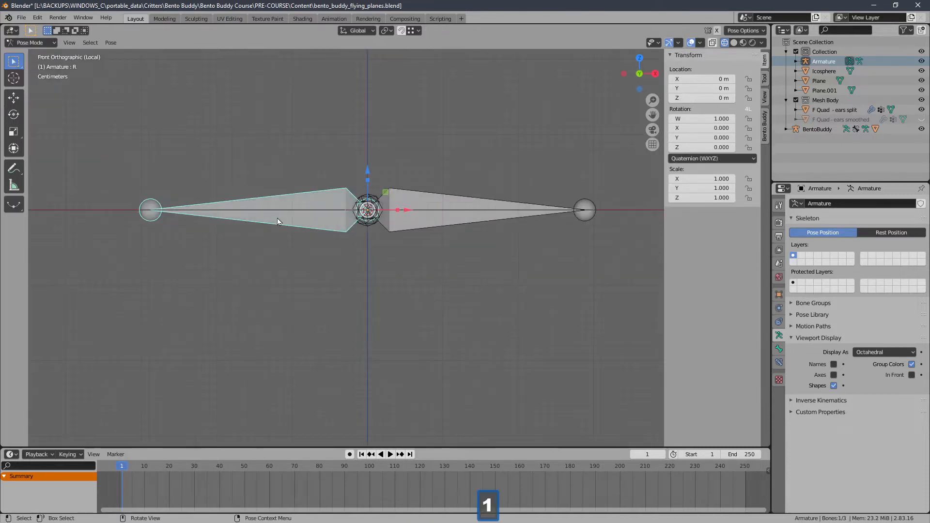
left_click(411, 224, "shift")
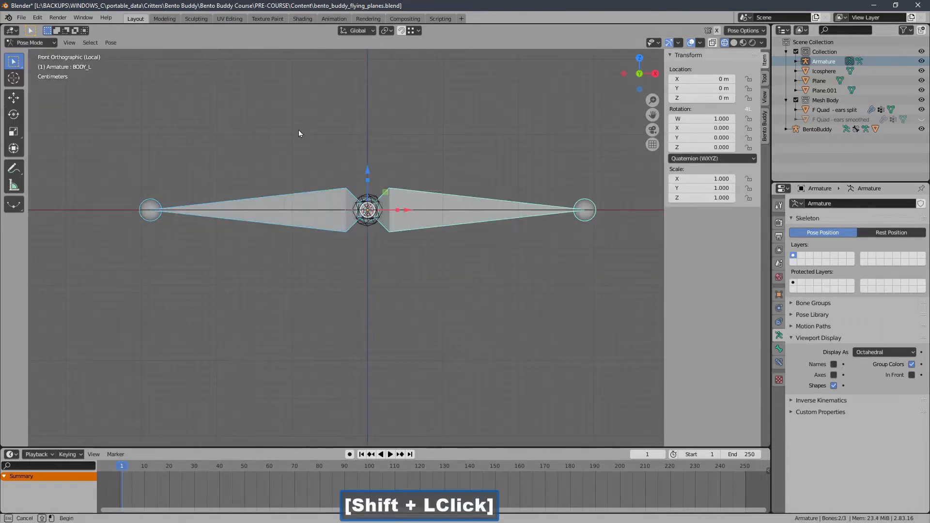
left_click(80, 456)
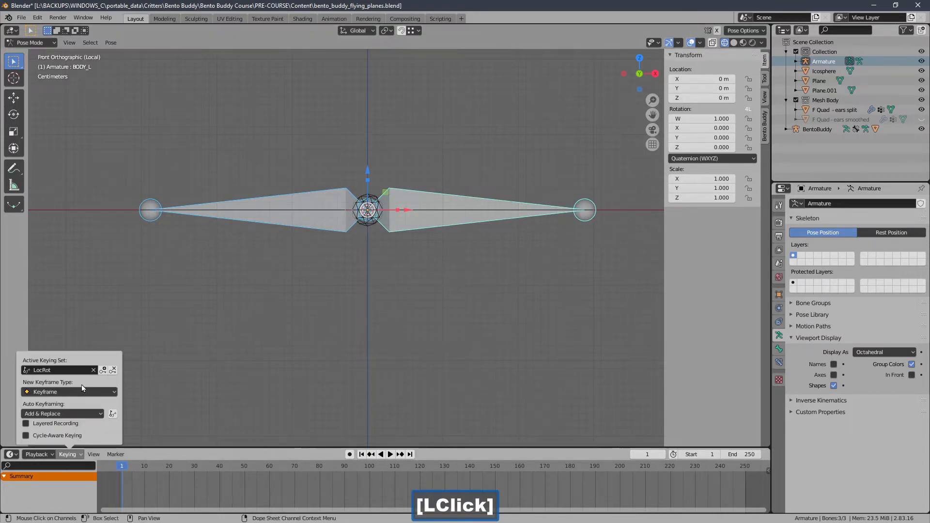
left_click(103, 371)
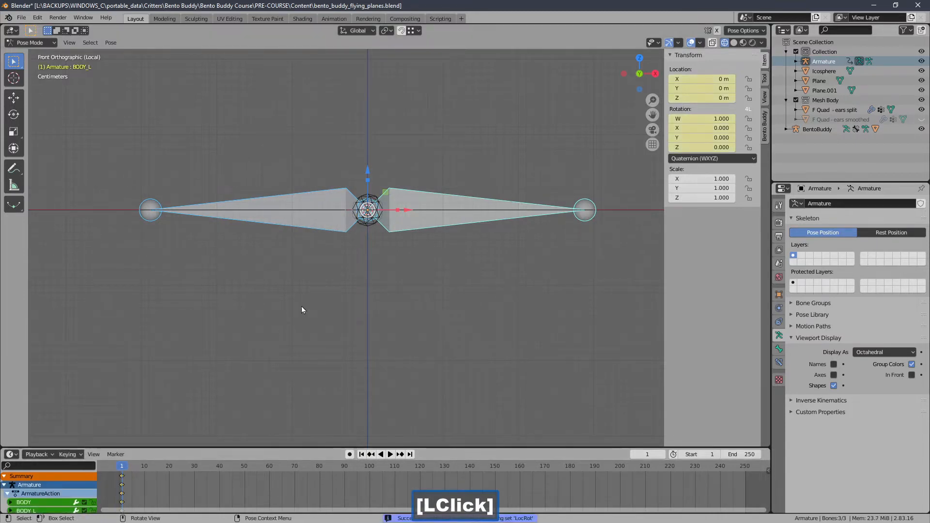
Step: At frame 5, rotate the R and BODY_L wing bones downward, with BODY_L at about W 0.969, X -0.246
middle_click_drag(161, 484, 366, 493, "shift")
middle_click_drag(153, 482, 423, 499, "shift")
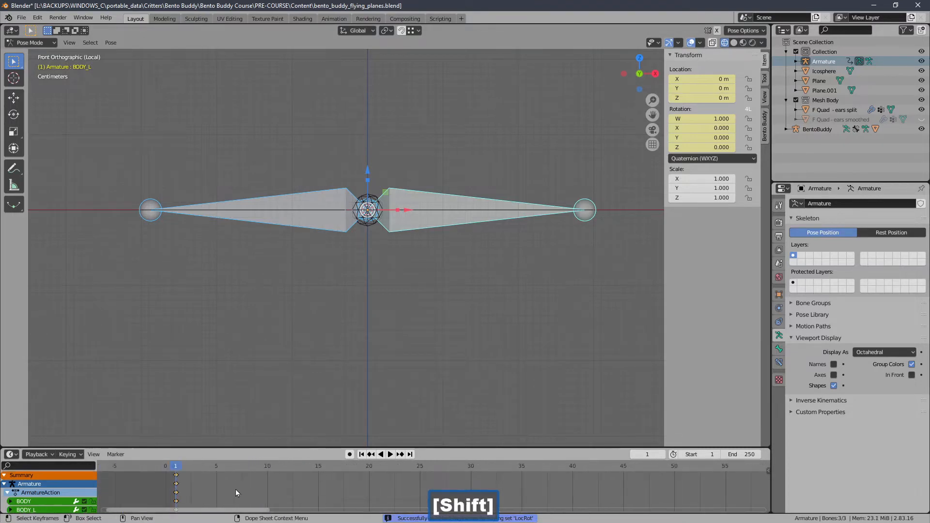
left_click(216, 468)
double_click(275, 210)
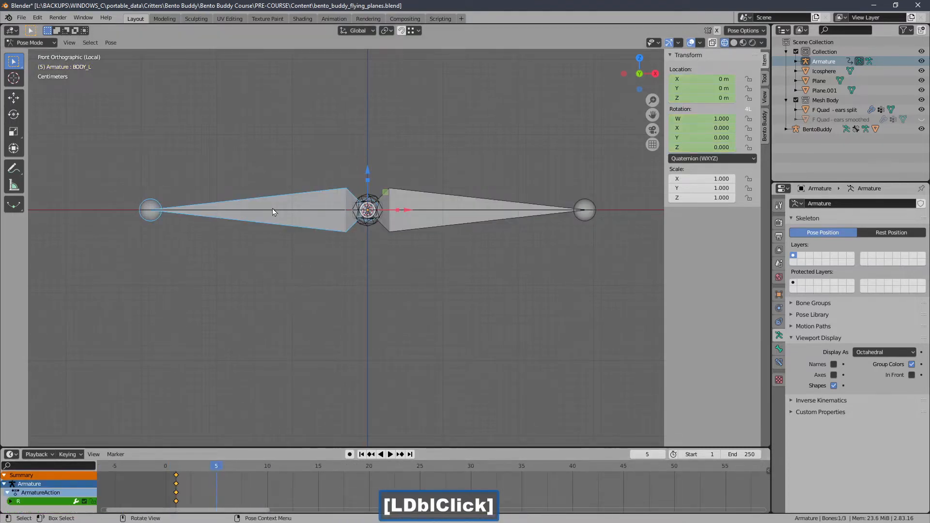
key("r")
left_click(252, 288)
left_click(465, 213)
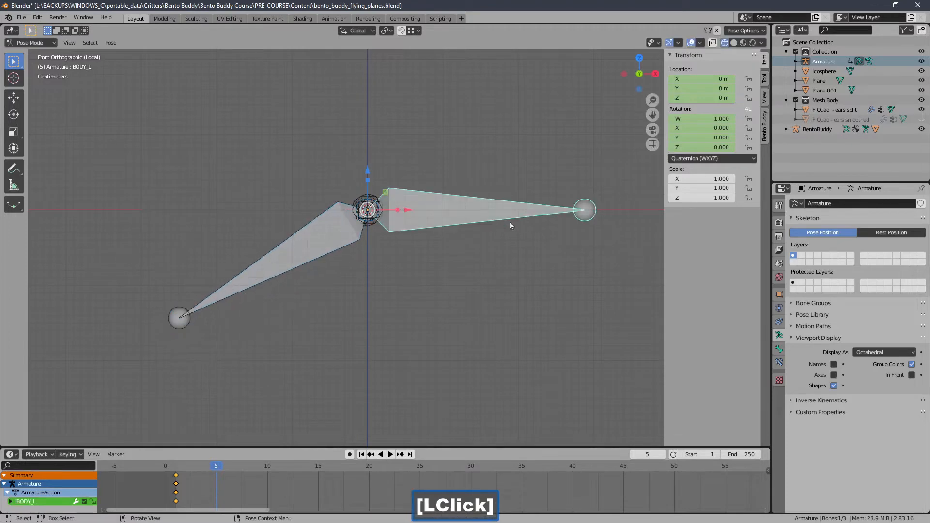
key("r")
left_click(497, 306)
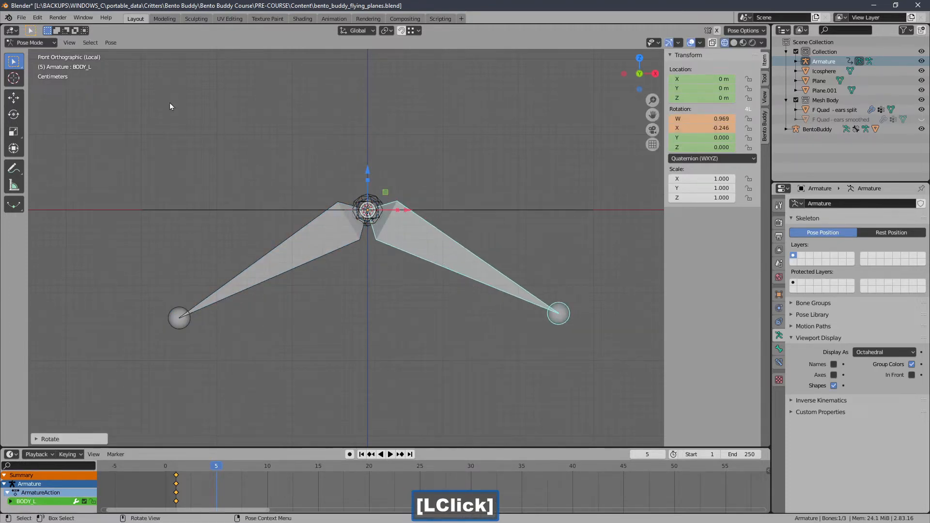
Step: Select all three bones and insert a LocRot keyframe for the lowered wings at frame 5
left_click_drag(130, 108, 545, 355)
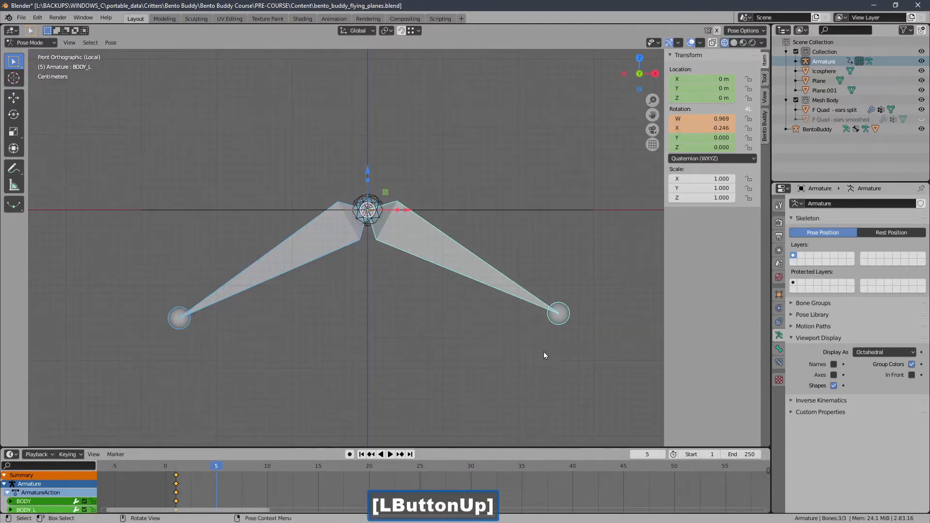
left_click(79, 451)
left_click(105, 369)
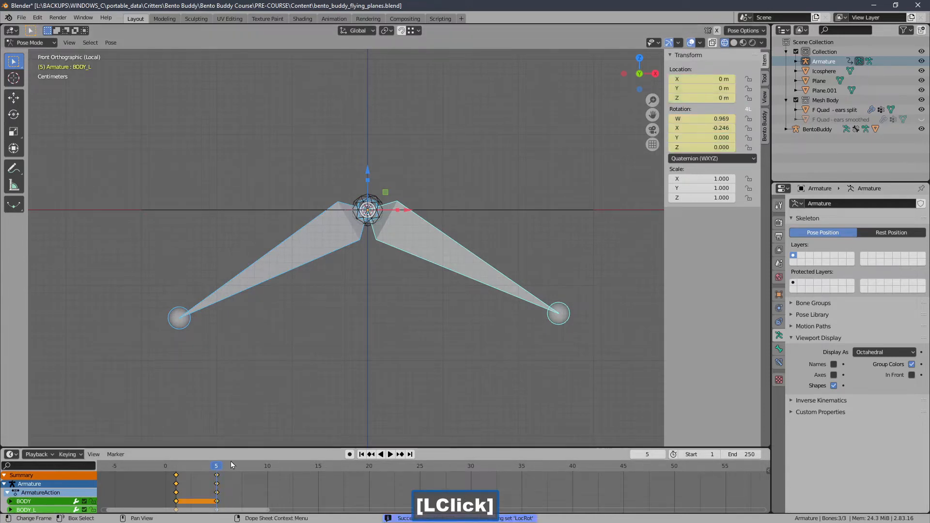
Step: At frame 10, rotate R upward to about W 0.980, X 0.201 and BODY_L to W 0.985, X 0.175, and select all bones
left_click(257, 468)
left_click_drag(268, 468, 269, 468)
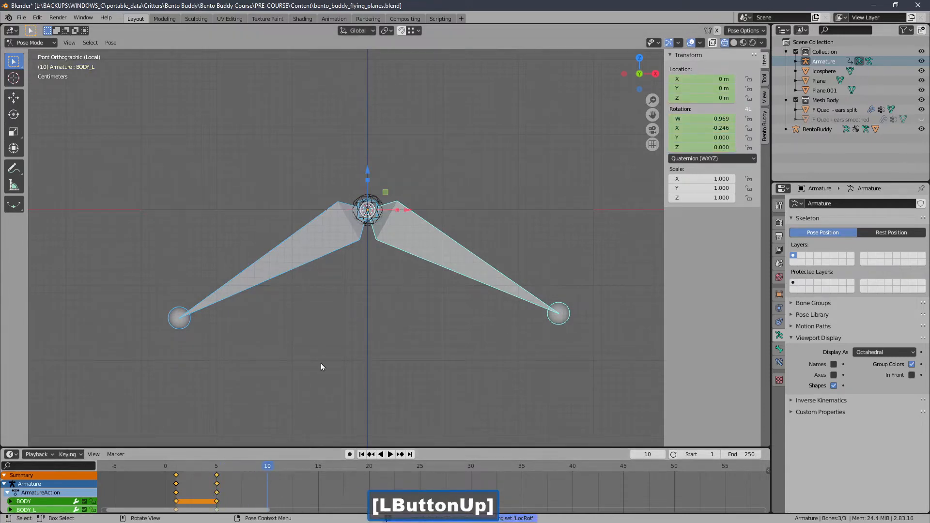
double_click(315, 301)
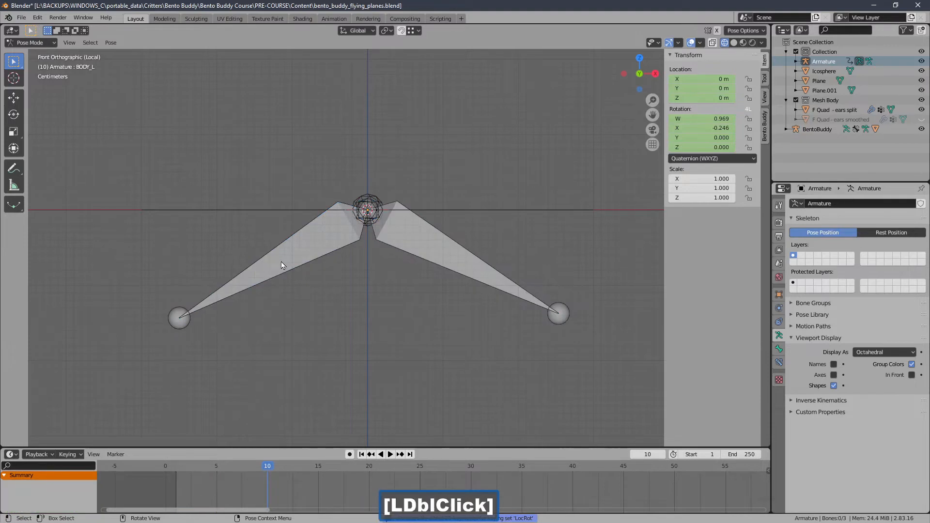
left_click(282, 267)
key("r")
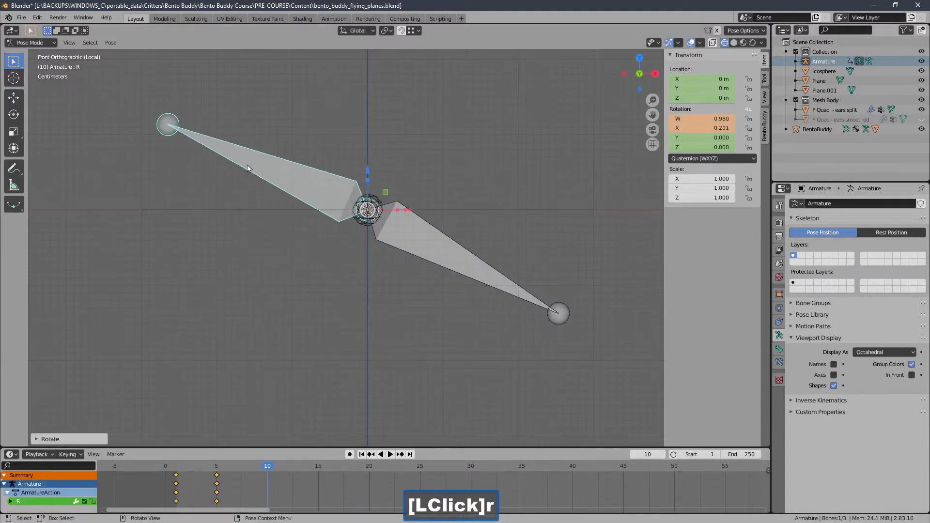
left_click(248, 165)
left_click(406, 240)
key("r")
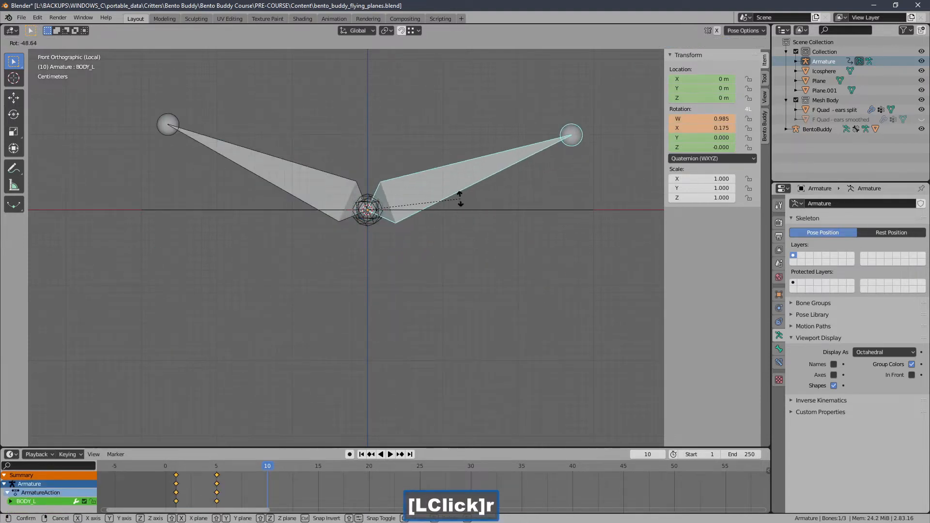
left_click(459, 203)
left_click_drag(170, 80, 639, 261)
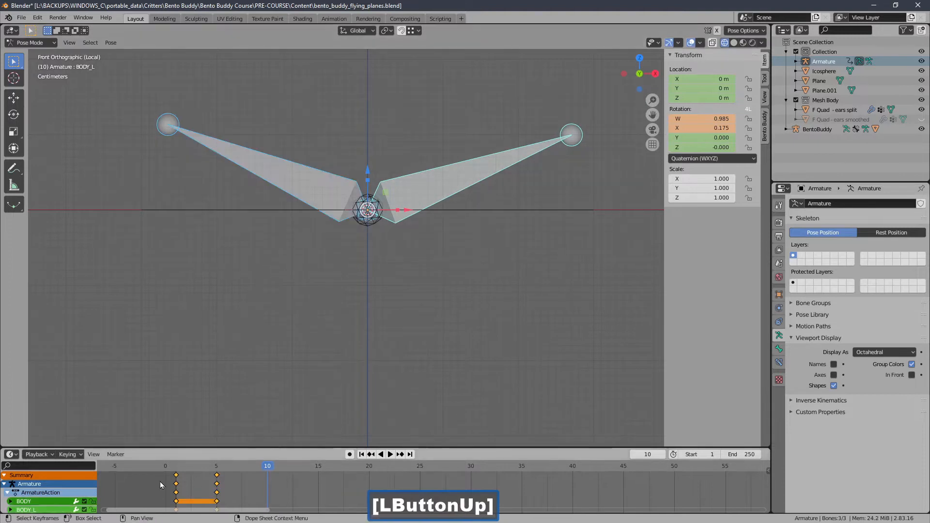
Step: Reset the rotation of all three bones at frame 10 and insert a LocRot keyframe for the level wings
left_click(251, 420)
left_click(434, 185)
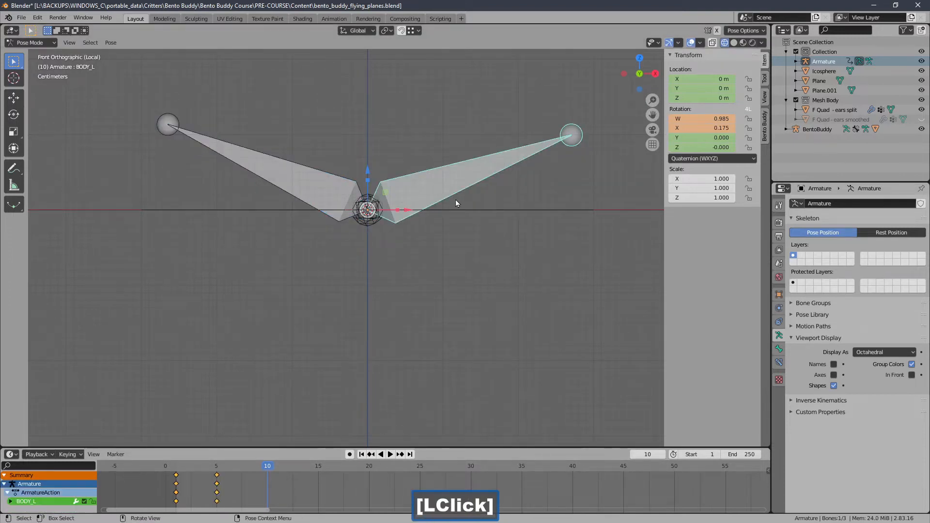
left_click_drag(292, 133, 559, 347)
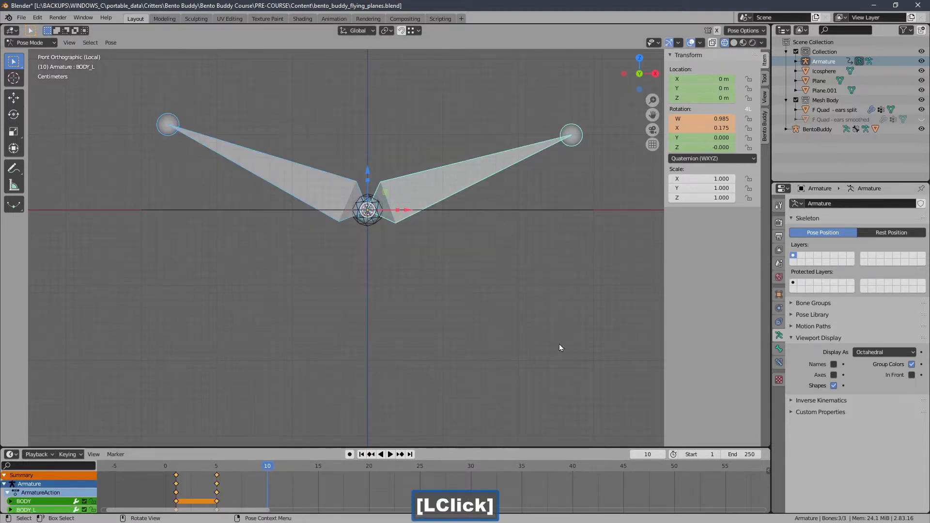
key("alt+r")
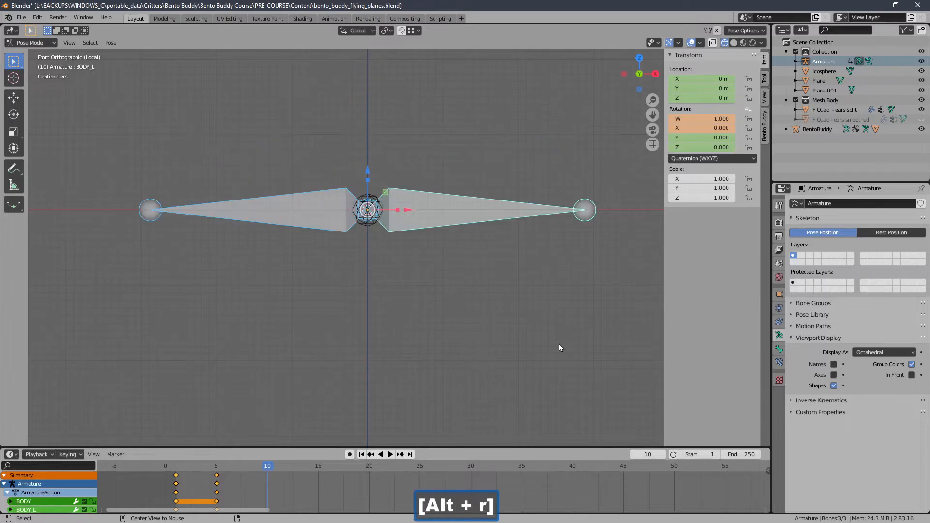
left_click(69, 455)
left_click(105, 370)
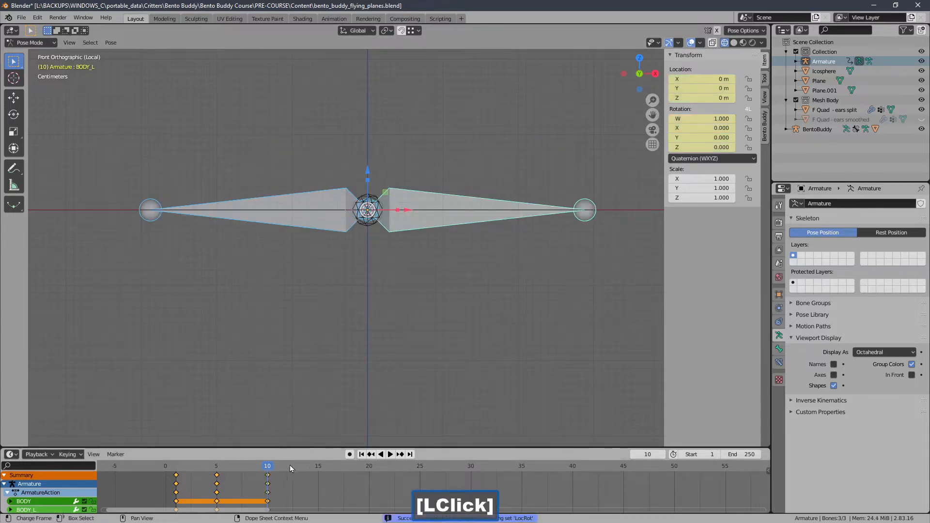
Step: At frame 15, rotate both wing bones upward, R to about W 0.962, X 0.274, and insert a LocRot keyframe for all three bones
left_click(318, 468)
left_click(411, 247)
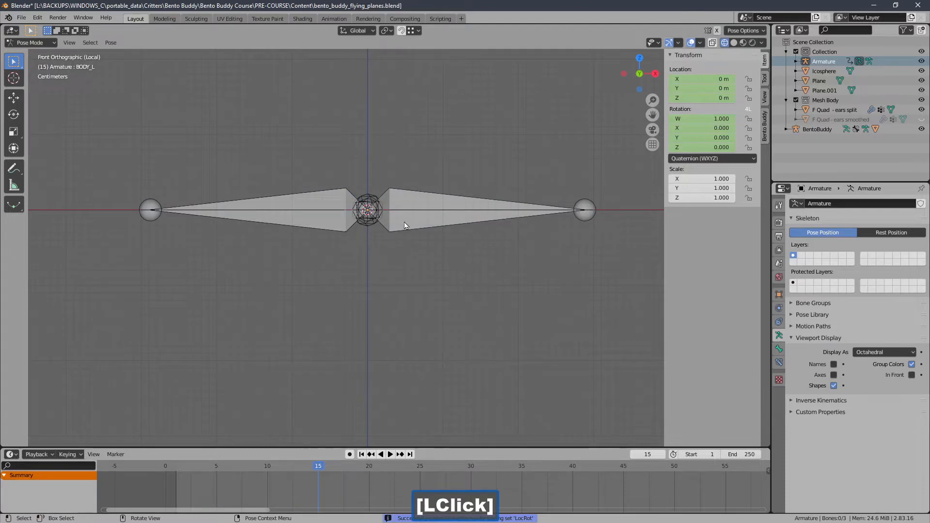
left_click(404, 225)
key("r")
left_click(465, 234)
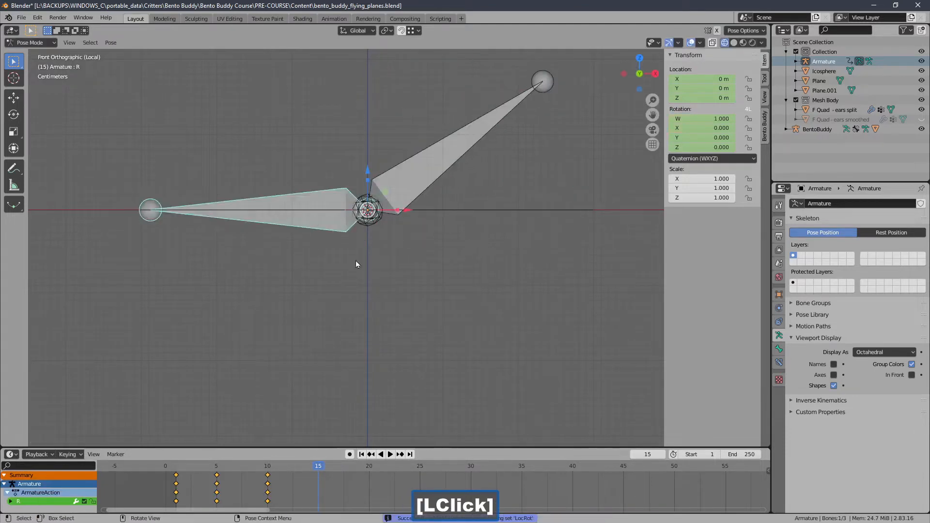
key("r")
left_click(322, 270)
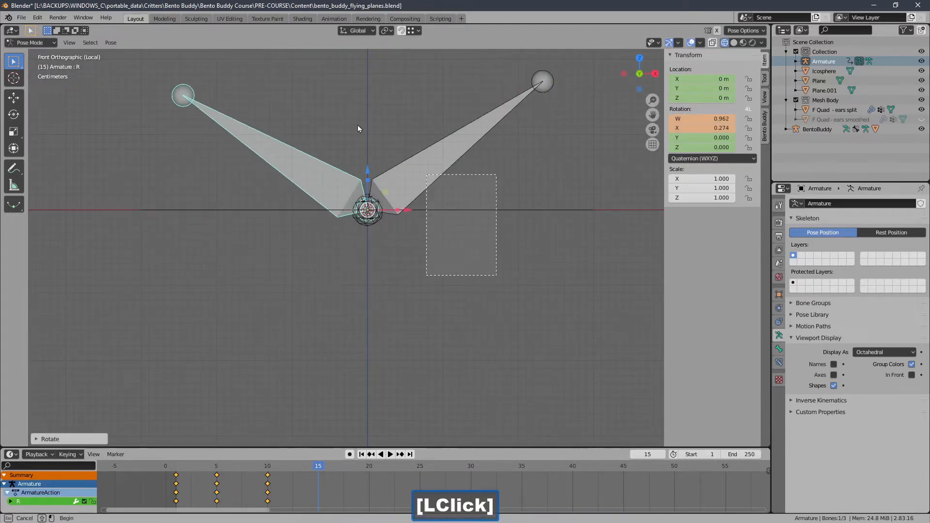
left_click_drag(358, 129, 223, 208)
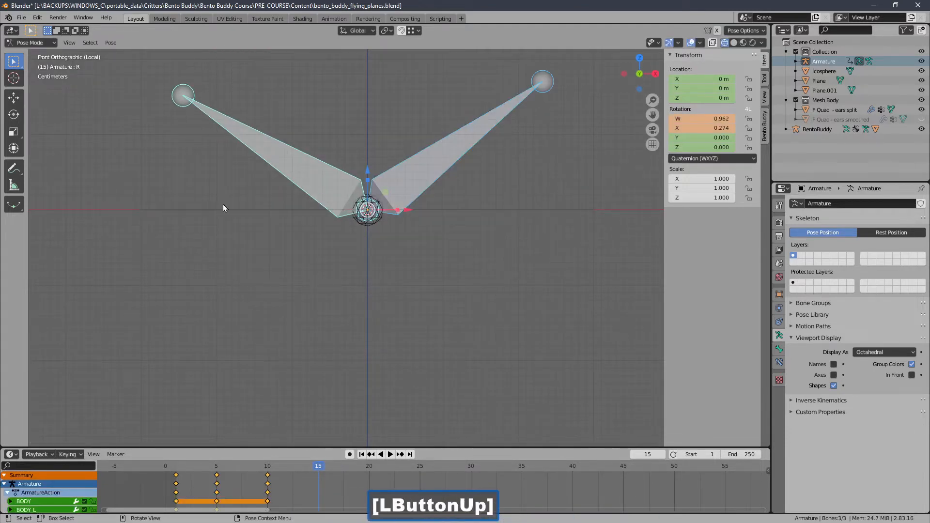
left_click(79, 455)
left_click(103, 370)
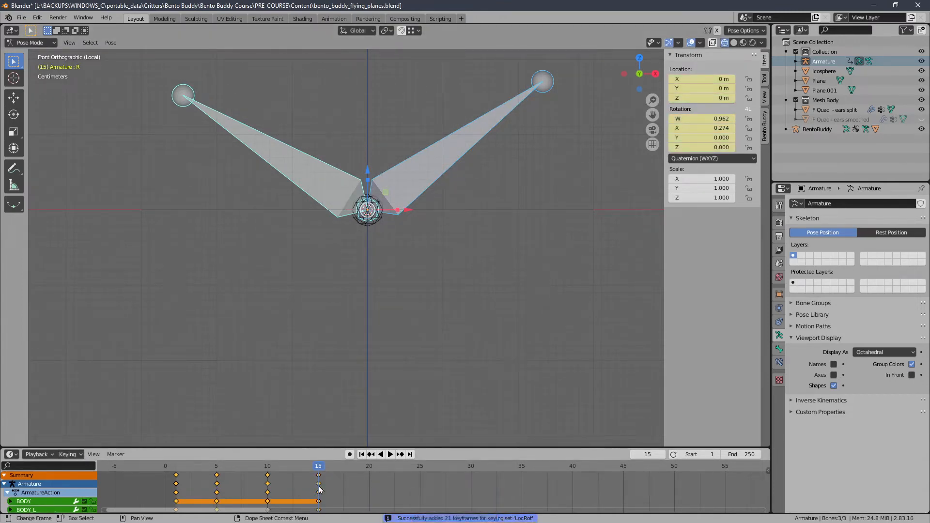
Step: Duplicate all keyframes so the copies start at frame 20, and preview the flapping animation before returning to frame 1
key("shift+d")
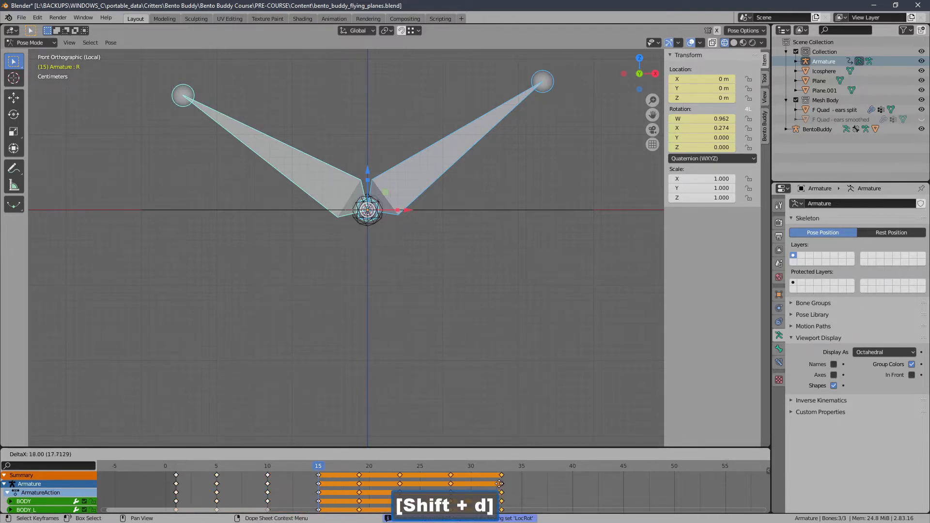
left_click(514, 485)
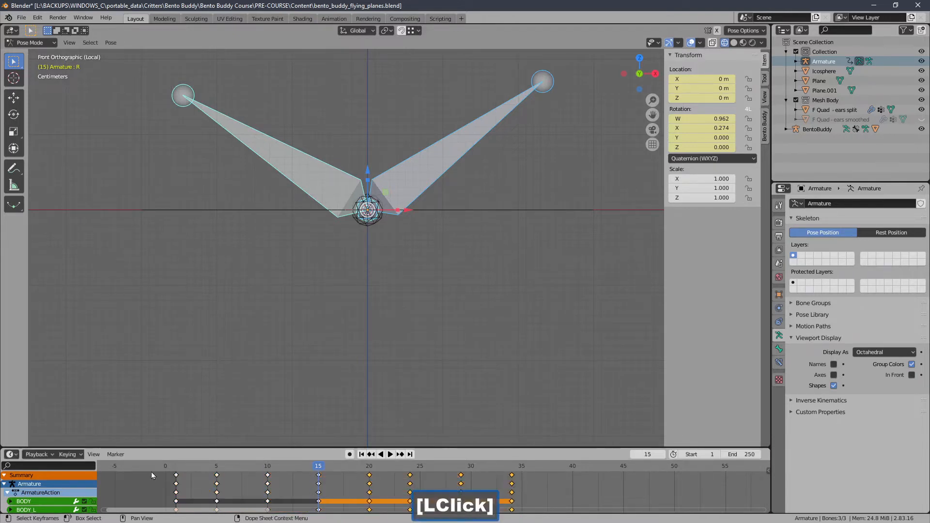
key("space")
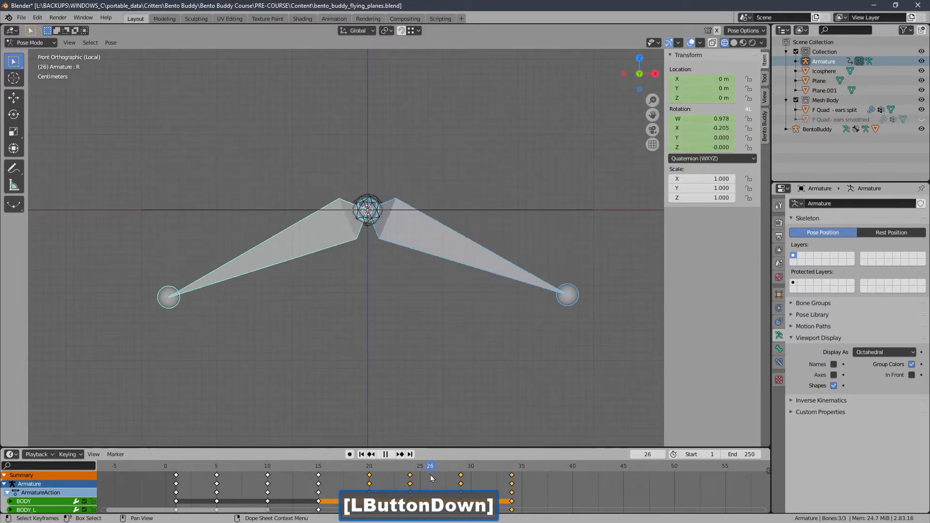
left_click(385, 454)
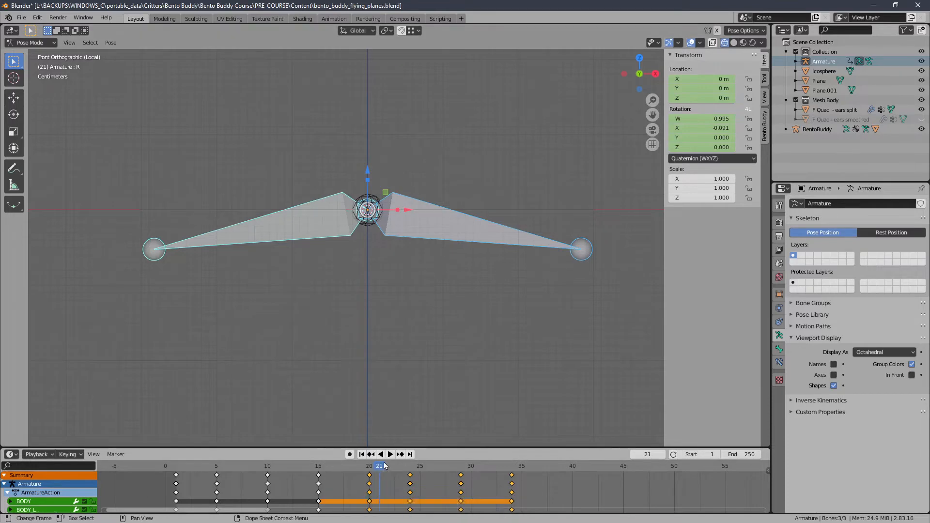
middle_click_drag(366, 395, 366, 399, "ctrl")
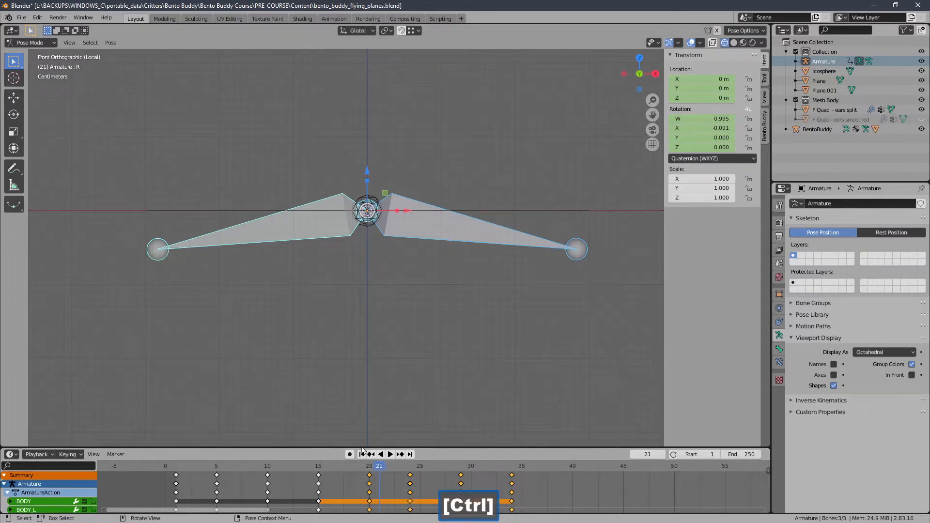
left_click(361, 454)
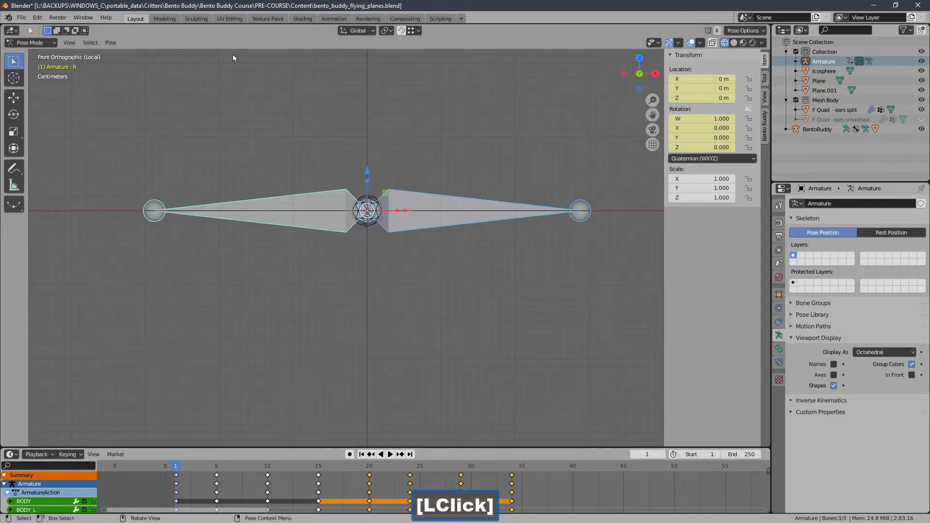
Step: Save the scene over bento_buddy_flying_planes.blend in the Content folder
left_click(25, 18)
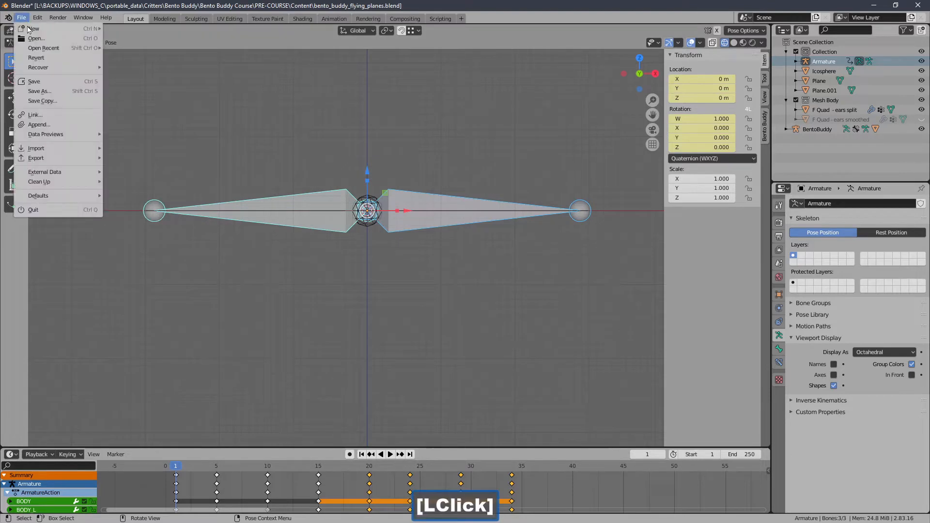
left_click(50, 92)
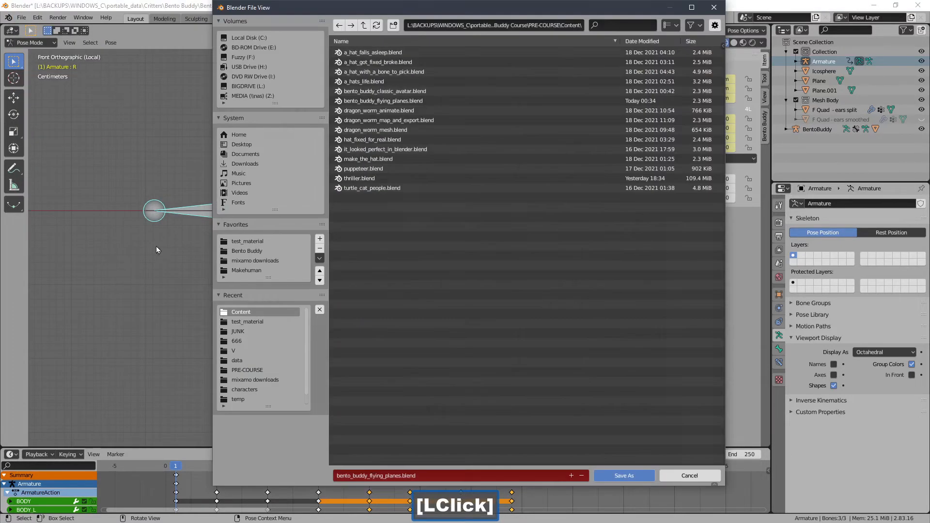
left_click(430, 476)
key("Left")
key("Left")
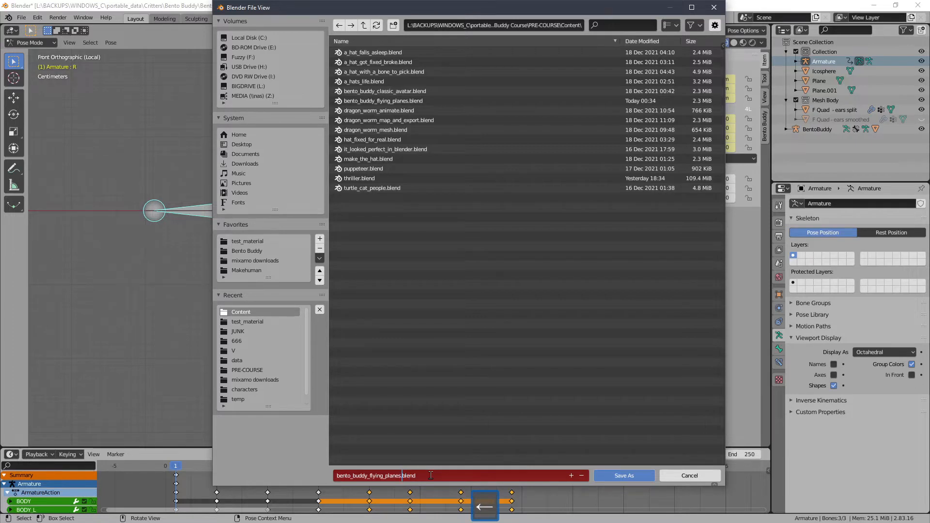
key("shift")
key("Return")
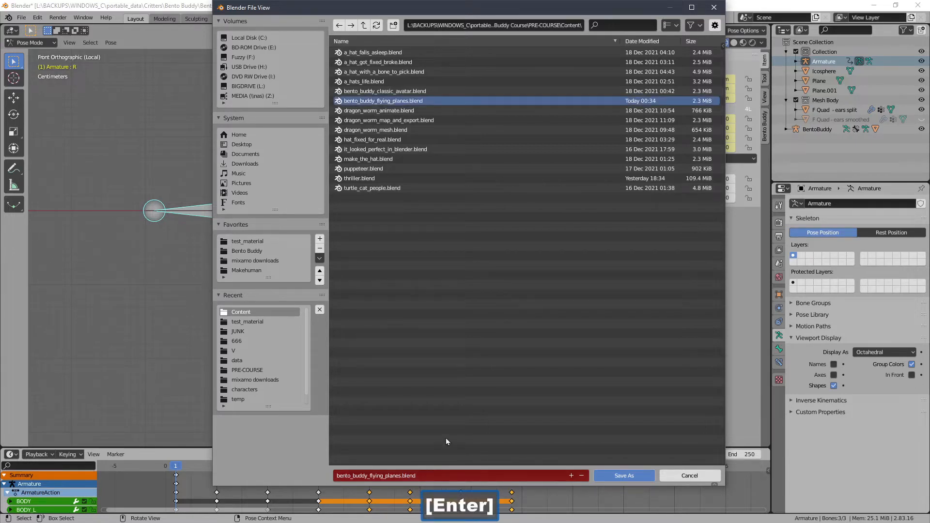
left_click(636, 478)
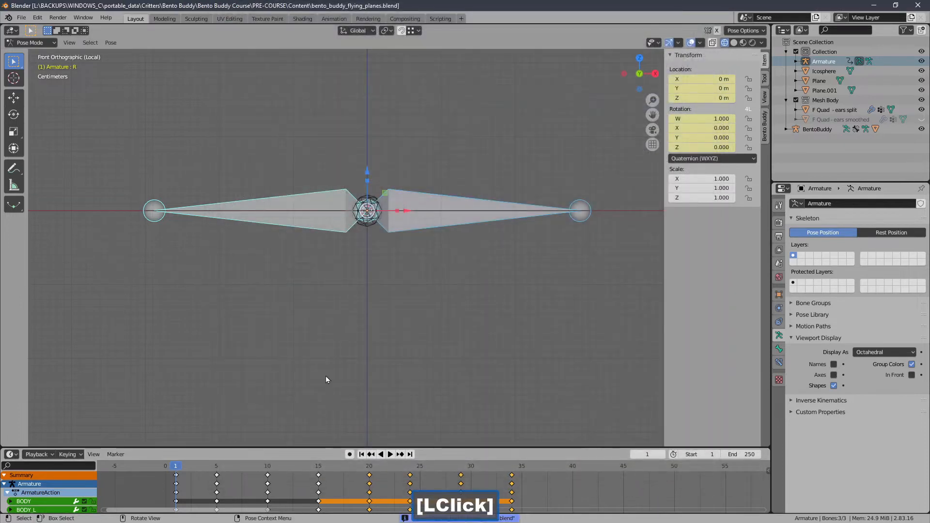
Step: In Edit Mode, select the R wing bone and examine its name and parent relation in the bone properties
left_click(362, 455)
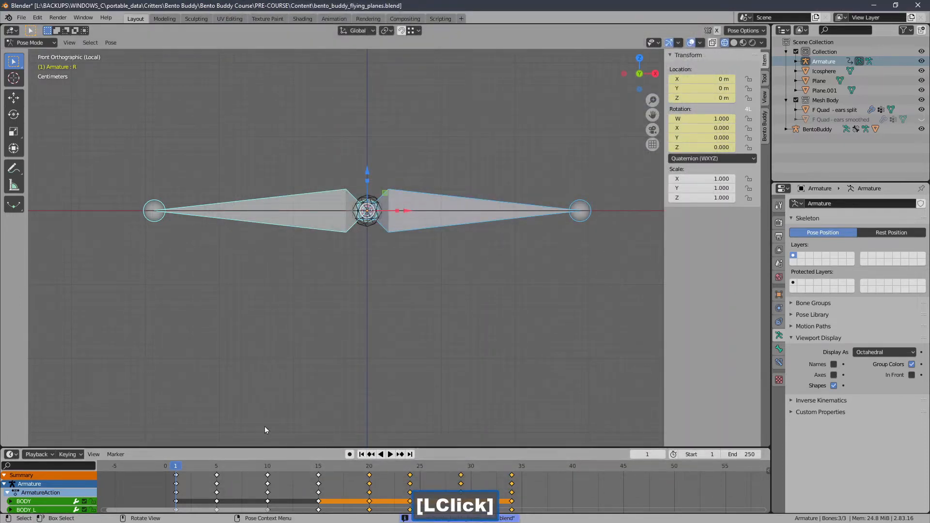
middle_click_drag(265, 426, 353, 376)
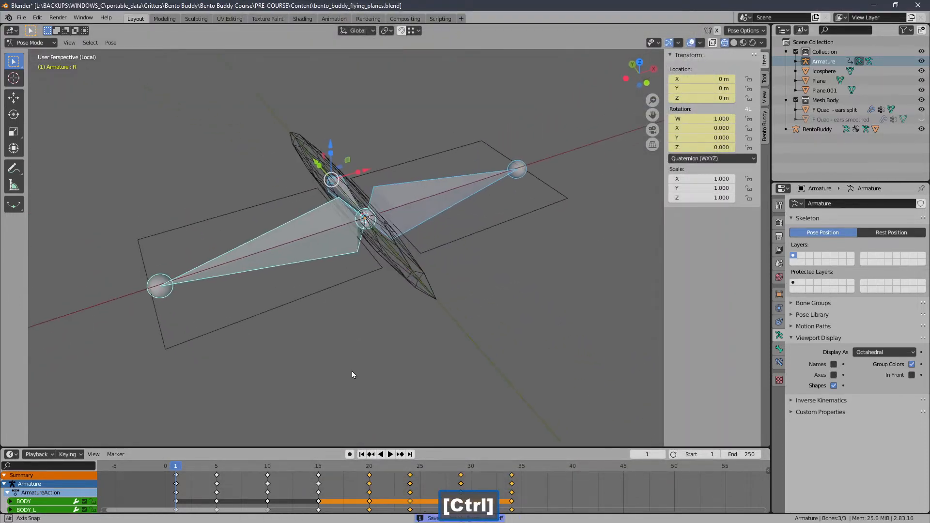
middle_click_drag(151, 81, 273, 141)
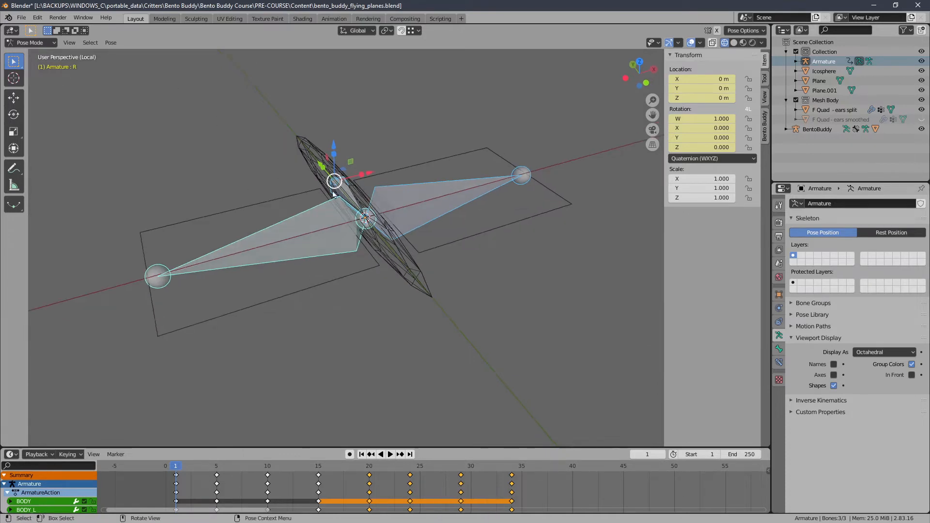
left_click(46, 42)
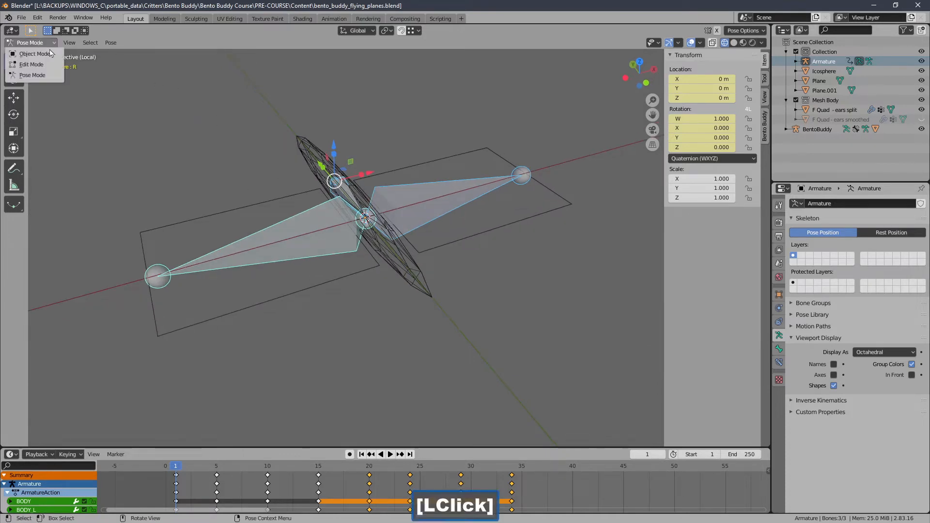
left_click(26, 64)
left_click(323, 224)
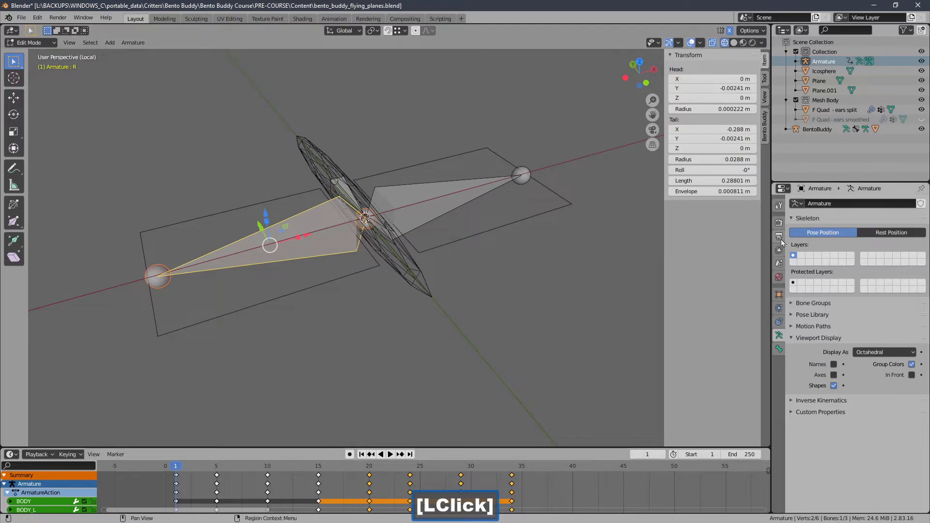
left_click(779, 349)
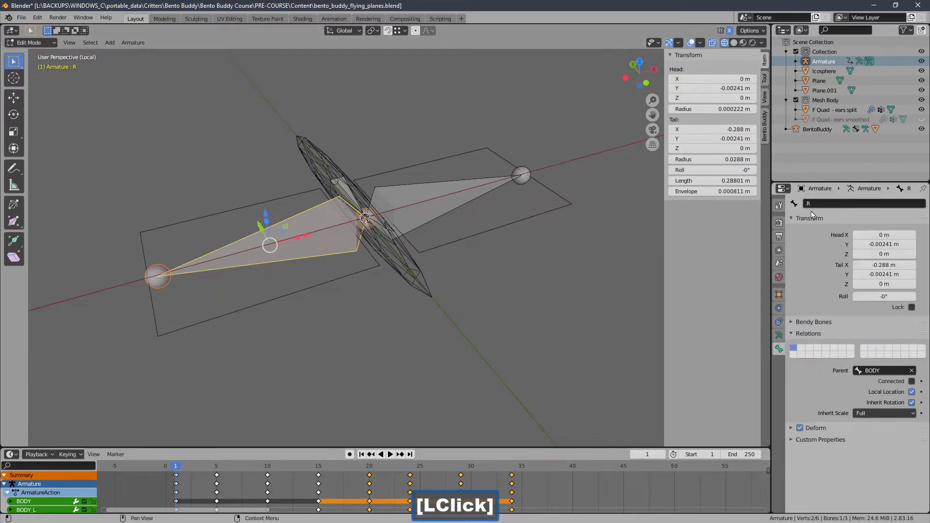
middle_click_drag(473, 258, 307, 219)
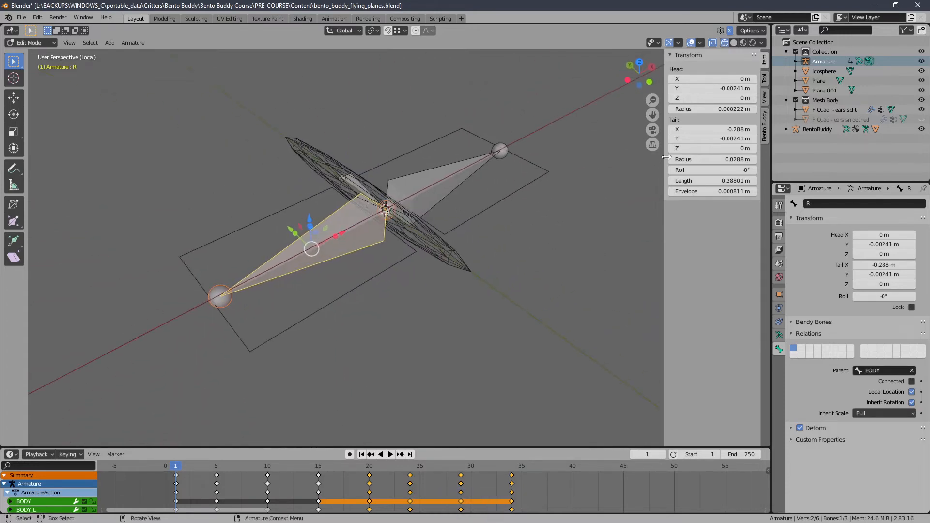
Step: Return the armature to Object Mode and display the scene in solid shading
left_click(29, 43)
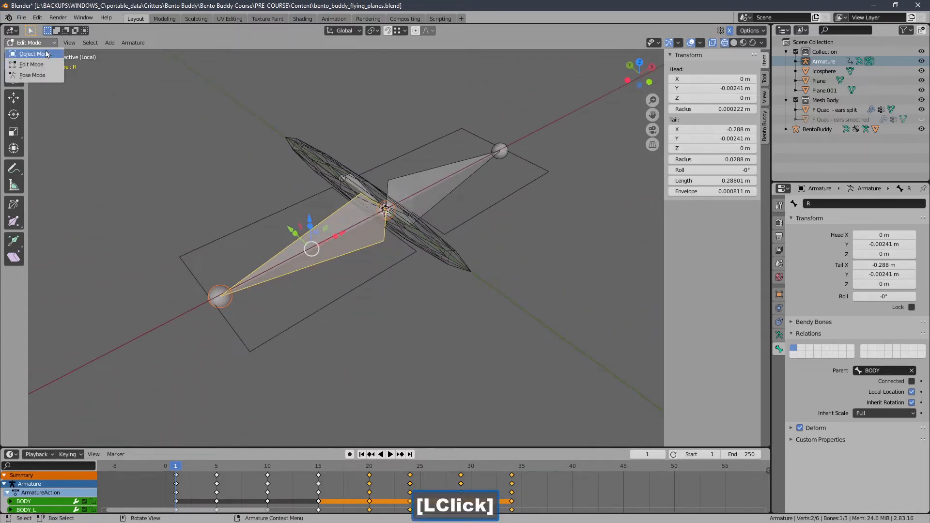
left_click(41, 45)
left_click(41, 55)
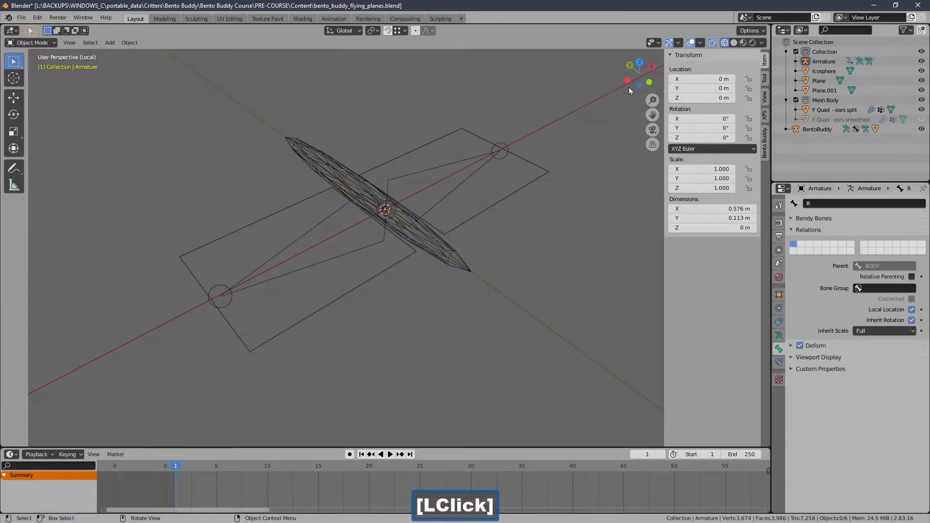
left_click(734, 42)
Step: Lock both wing planes and the icosphere body as the meshes for Bento Buddy's Quick Skinning, and select the armature
left_click(520, 187)
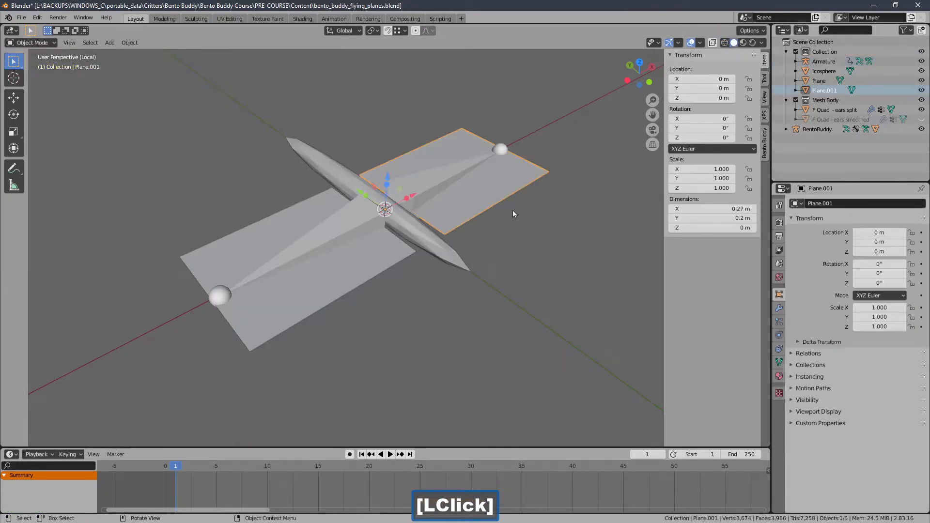
middle_click_drag(512, 207, 402, 224)
left_click(325, 240, "shift")
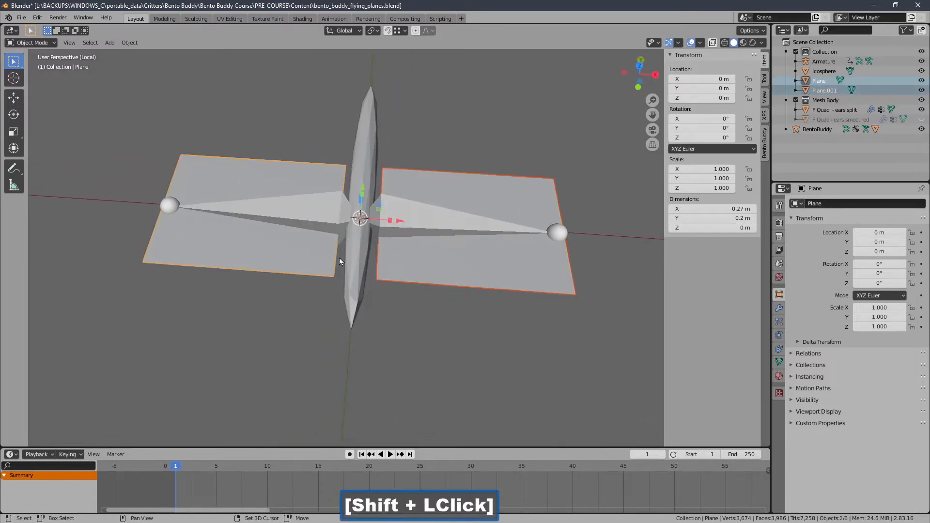
left_click(366, 264, "shift")
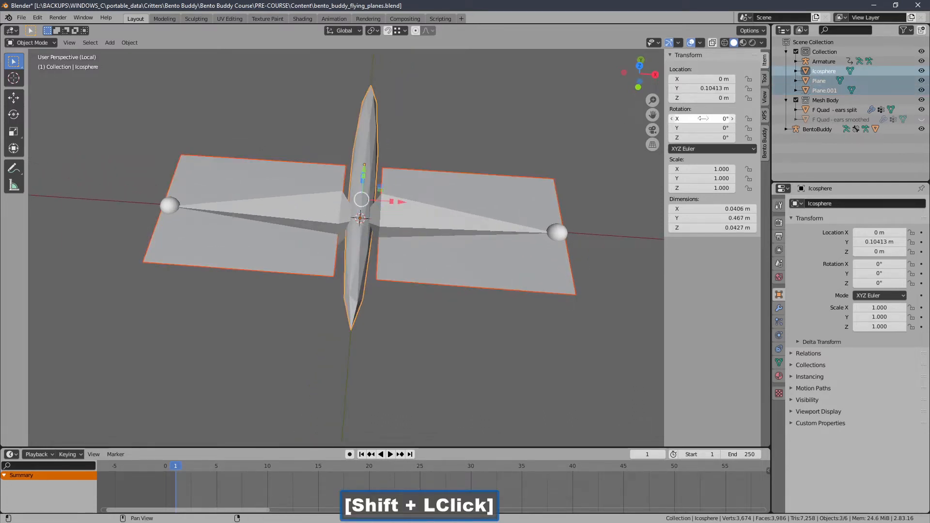
left_click(765, 143)
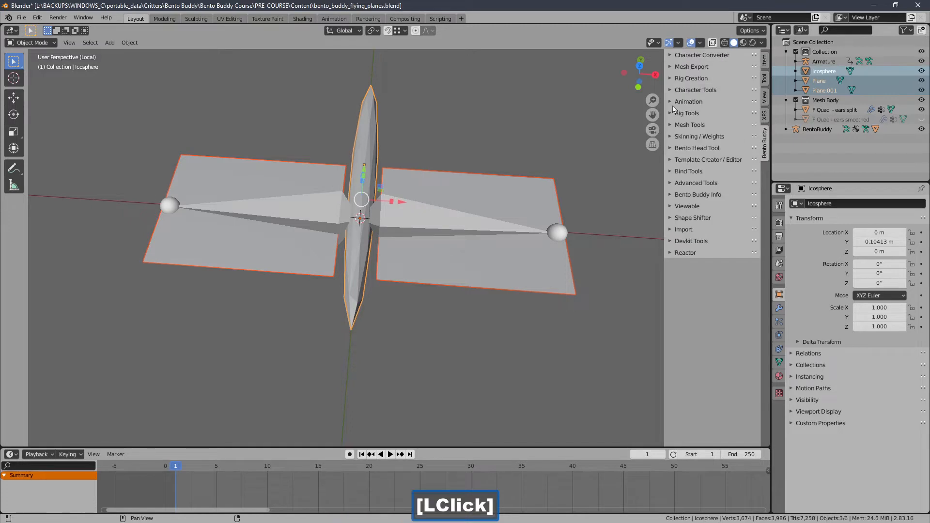
left_click(678, 138)
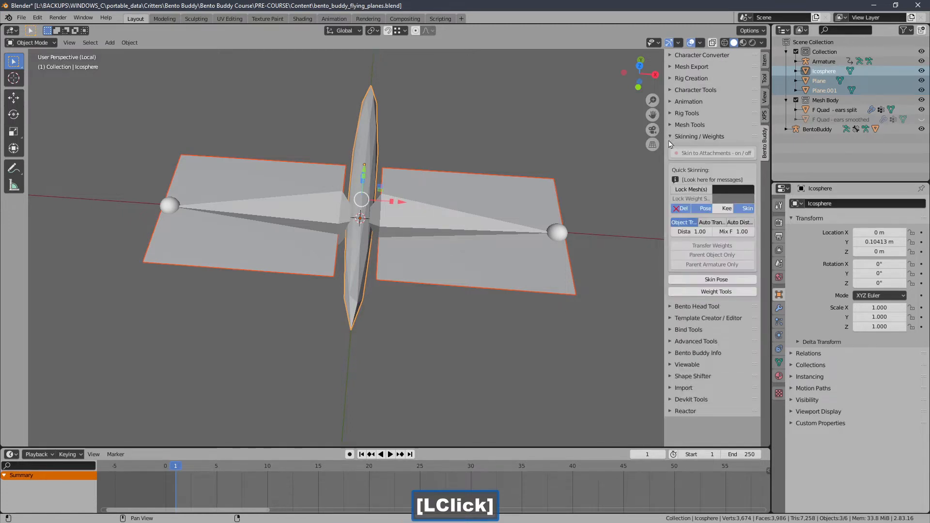
left_click(684, 191)
left_click(500, 236)
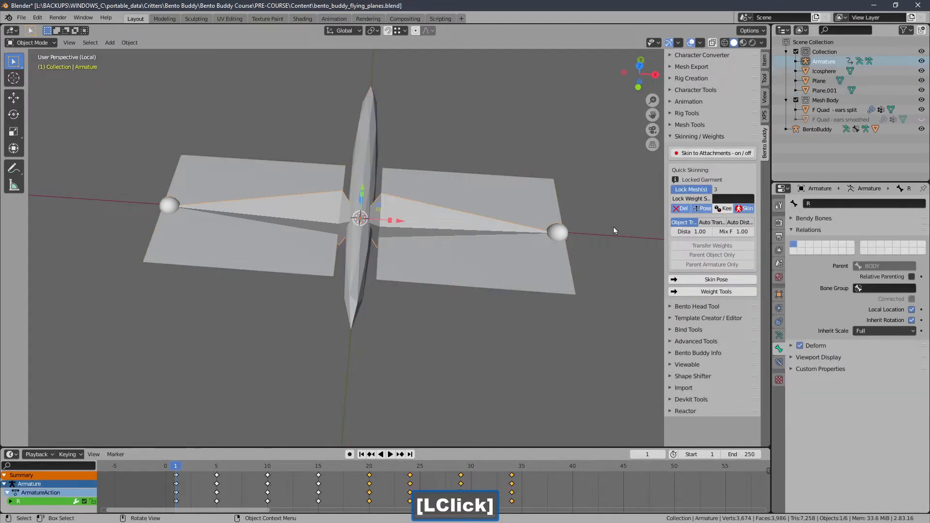
Step: Lock the armature as the Quick Skinning weight source, skin the three locked meshes, and scrub the timeline to check the wing flapping
left_click(675, 200)
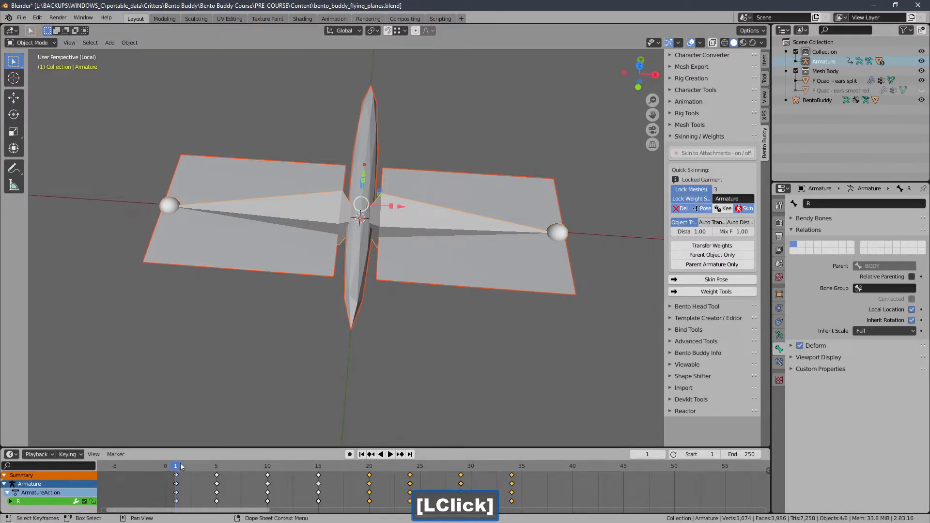
left_click_drag(177, 467, 422, 476)
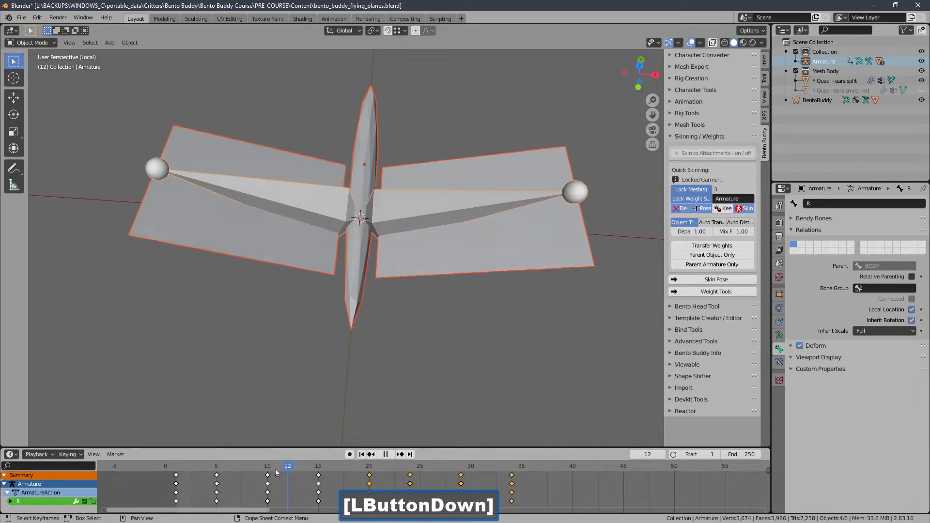
left_click_drag(369, 475, 338, 475)
middle_click_drag(307, 323, 316, 292)
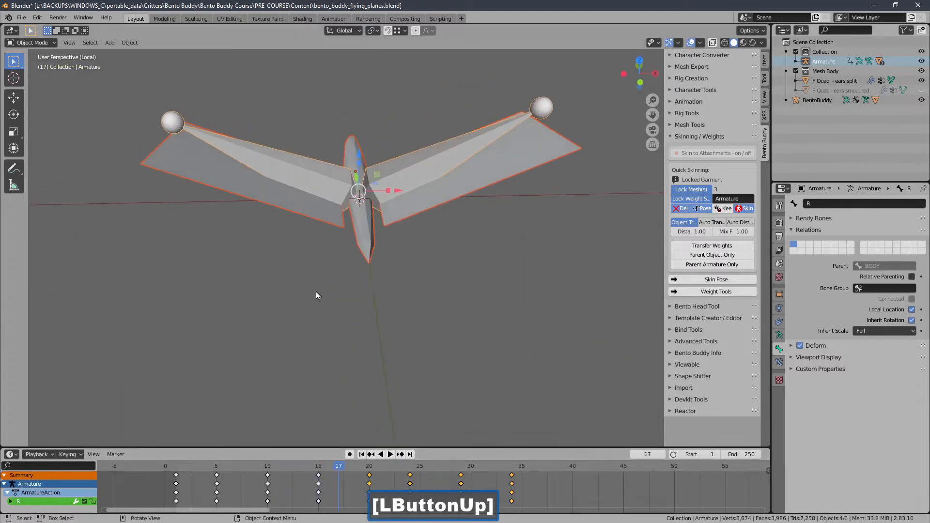
left_click(44, 43)
left_click(44, 52)
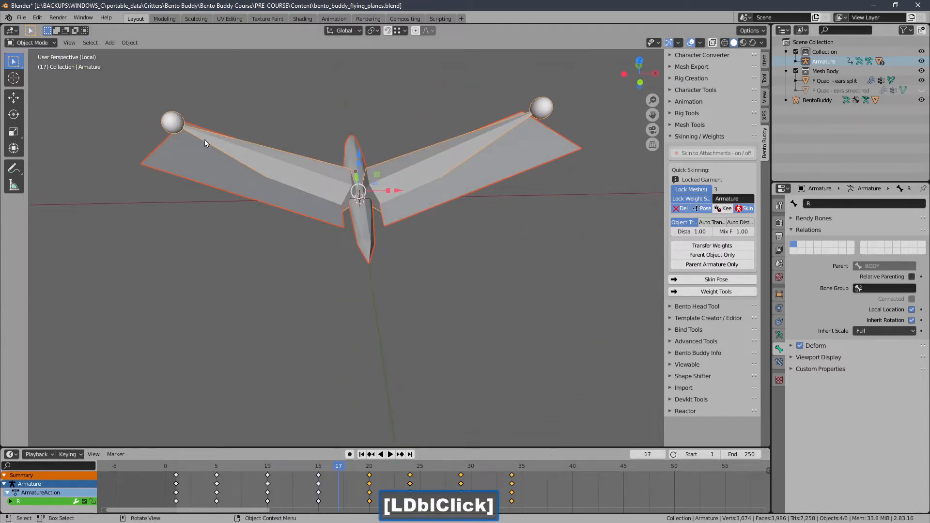
middle_click_drag(205, 140, 254, 204)
left_click(290, 214)
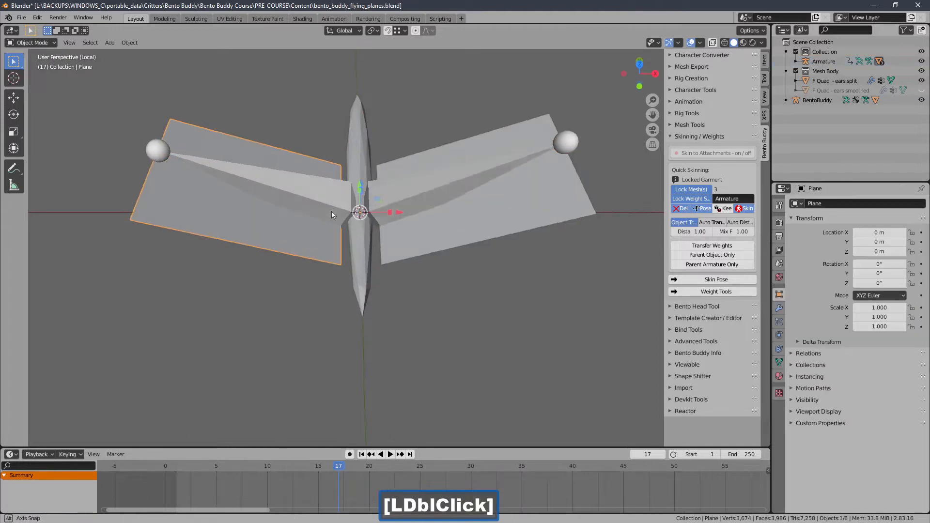
middle_click_drag(333, 212, 328, 249)
Step: Duplicate both wing planes, the icosphere body and their armature, and move the copy along the X axis clear of the original
left_click_drag(238, 190, 481, 333)
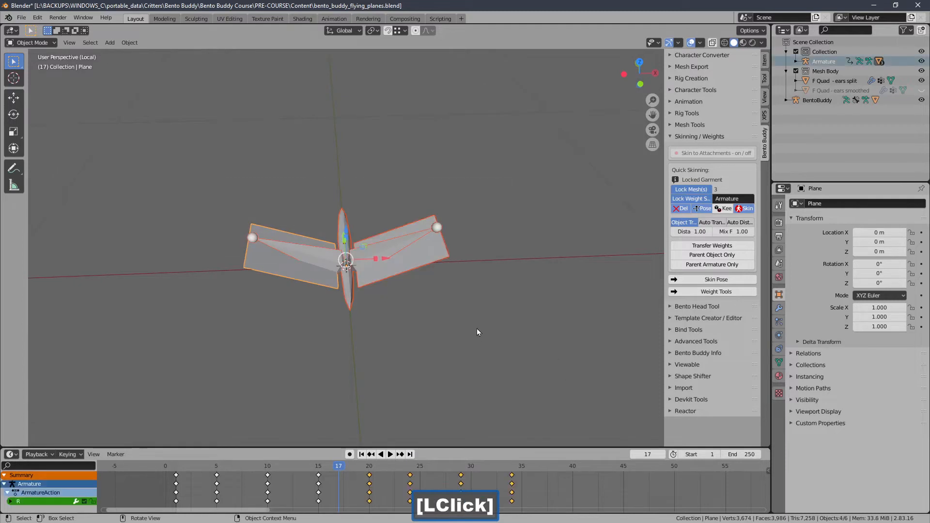
key("shift+d")
right_click(617, 250)
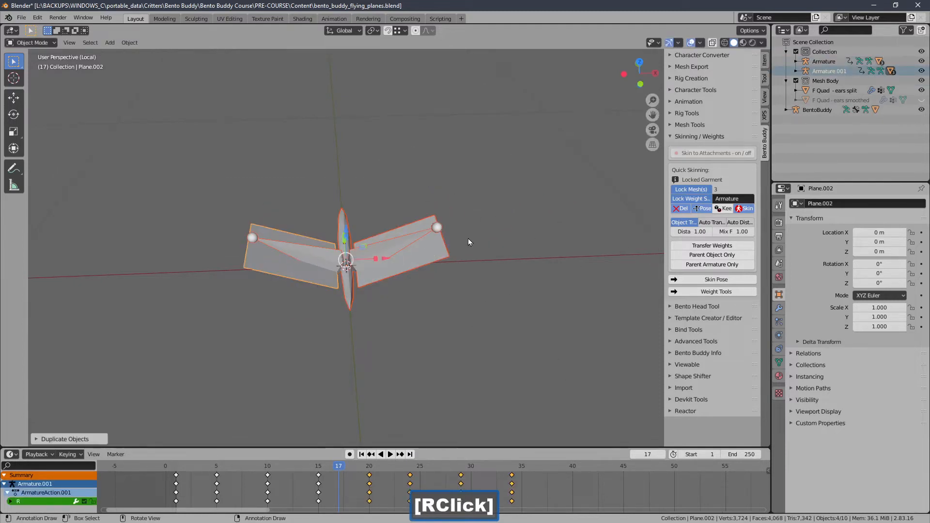
left_click_drag(389, 260, 611, 253)
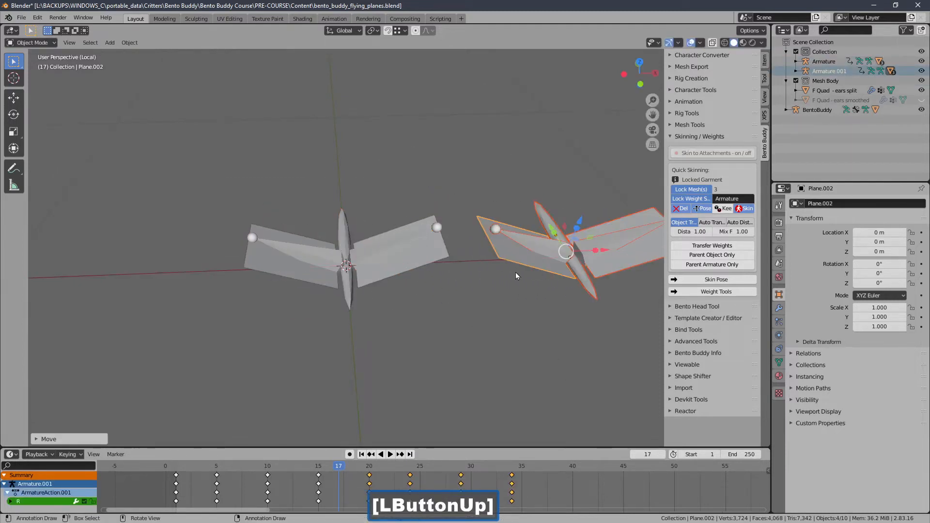
middle_click_drag(516, 273, 414, 287, "ctrl")
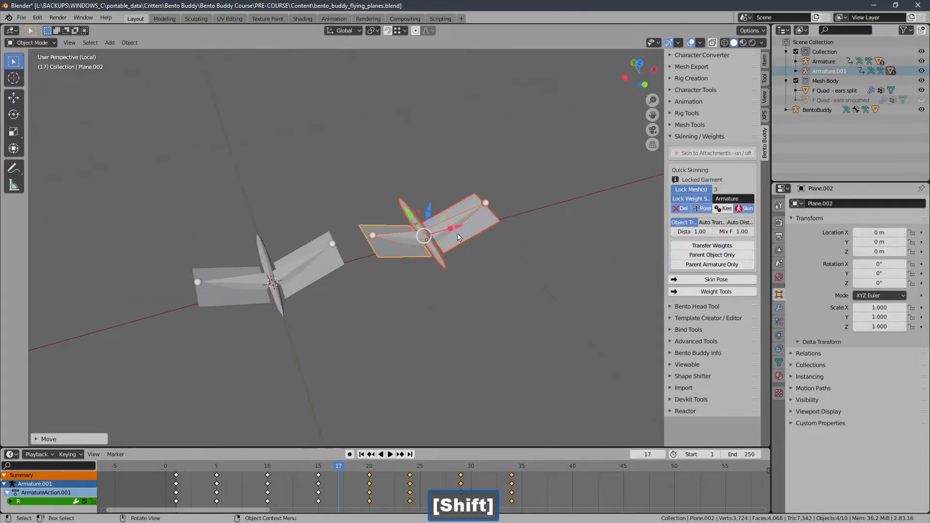
left_click_drag(460, 226, 528, 208)
middle_click_drag(441, 204, 365, 211, "ctrl")
Step: Select both winged rigs, leave local view, and move them up and along X so they sit on either side of the avatar's head
left_click_drag(267, 182, 564, 372, "shift")
key("KP_Divide")
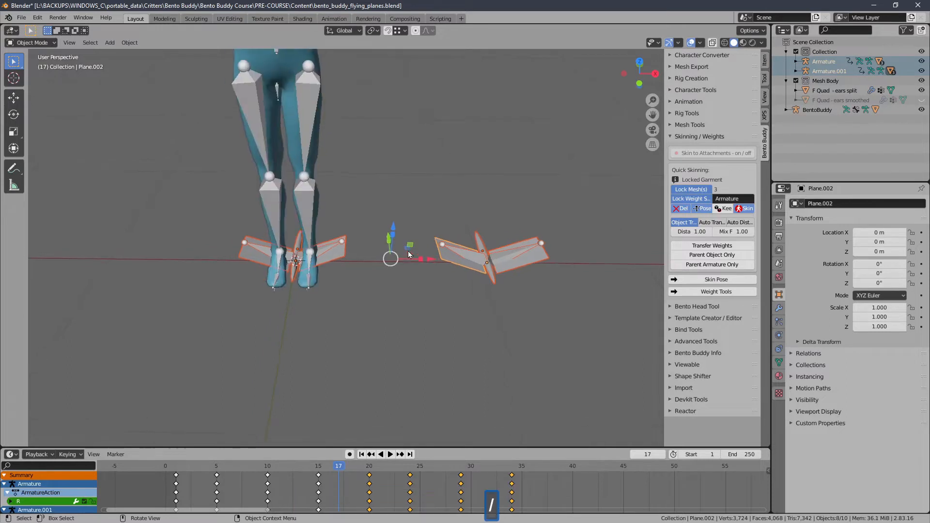
middle_click_drag(428, 260, 431, 288, "ctrl")
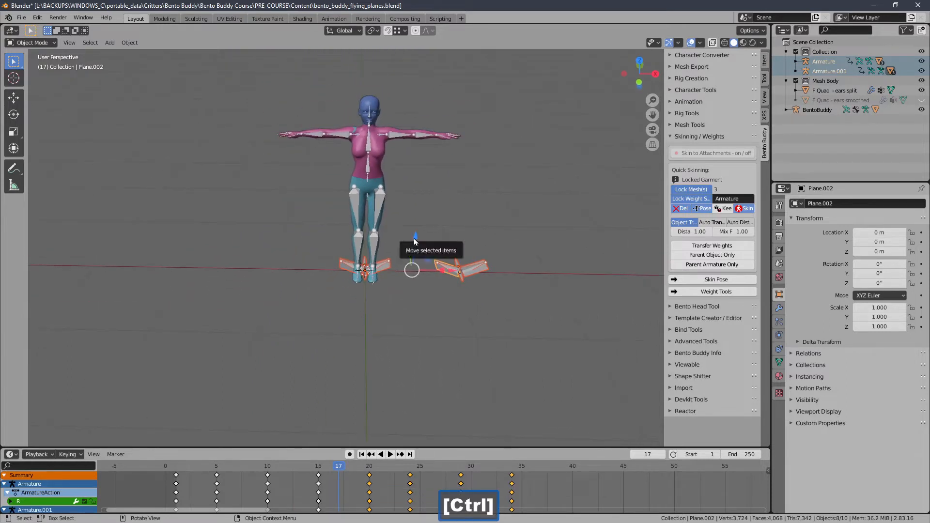
left_click_drag(415, 241, 428, 73)
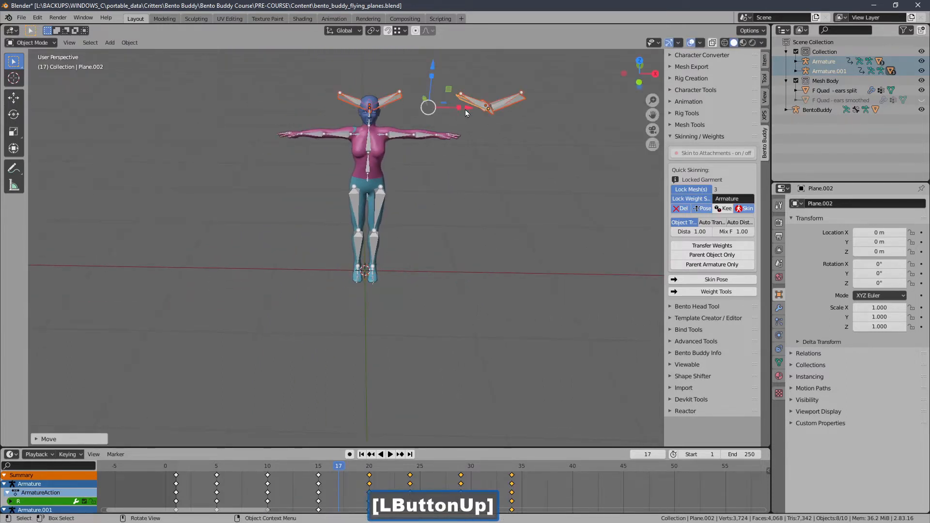
left_click_drag(466, 109, 406, 112)
middle_click_drag(406, 111, 394, 225, "ctrl")
middle_click_drag(395, 150, 326, 139)
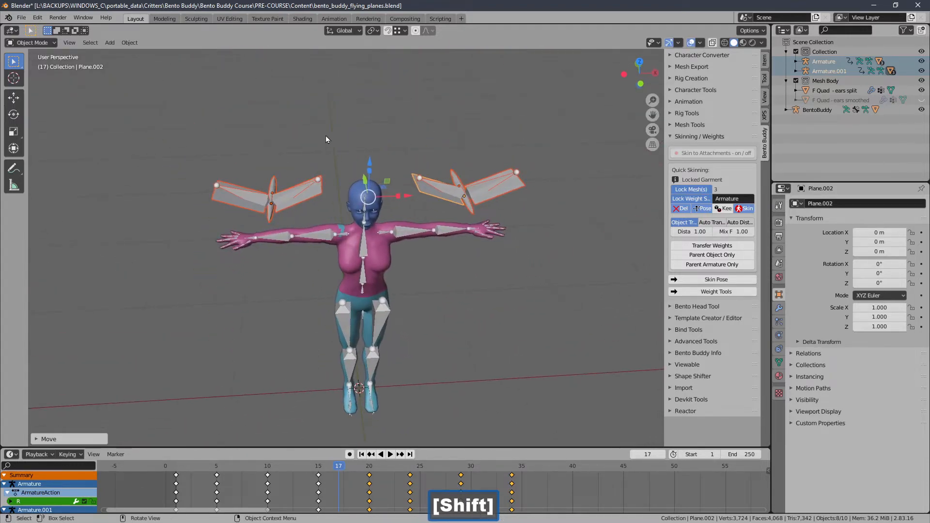
middle_click_drag(318, 148, 316, 182, "ctrl")
middle_click_drag(316, 182, 314, 173, "ctrl")
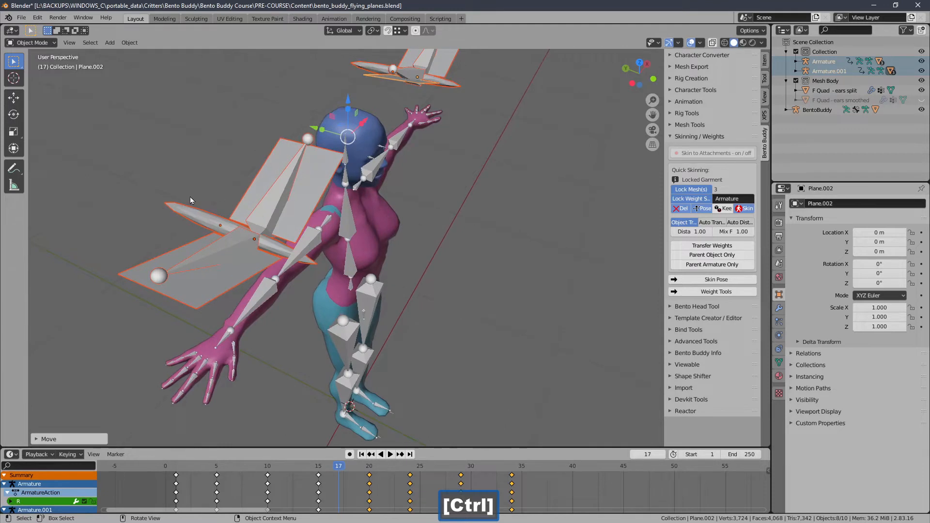
Step: Select the original winged body's armature alone and switch it to Pose Mode
middle_click_drag(191, 199, 195, 233, "ctrl")
left_click(110, 237)
left_click(204, 237)
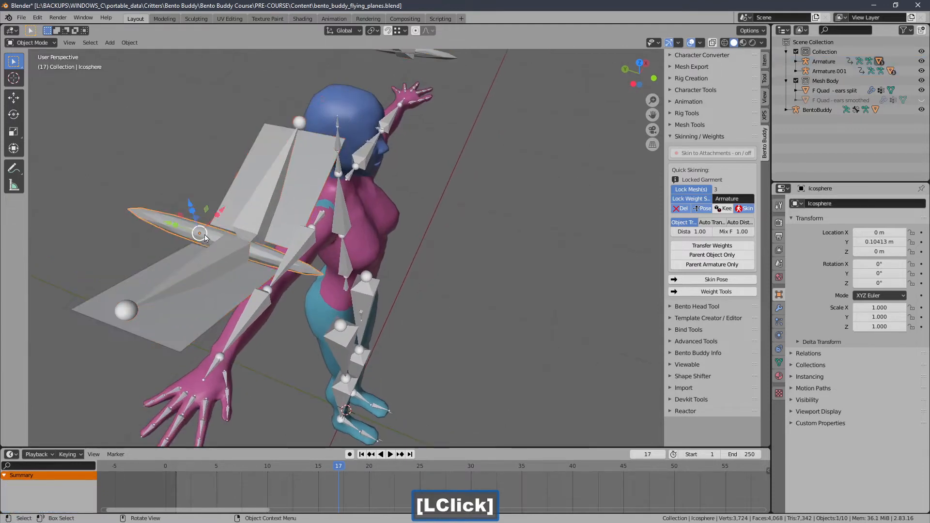
left_click(269, 224)
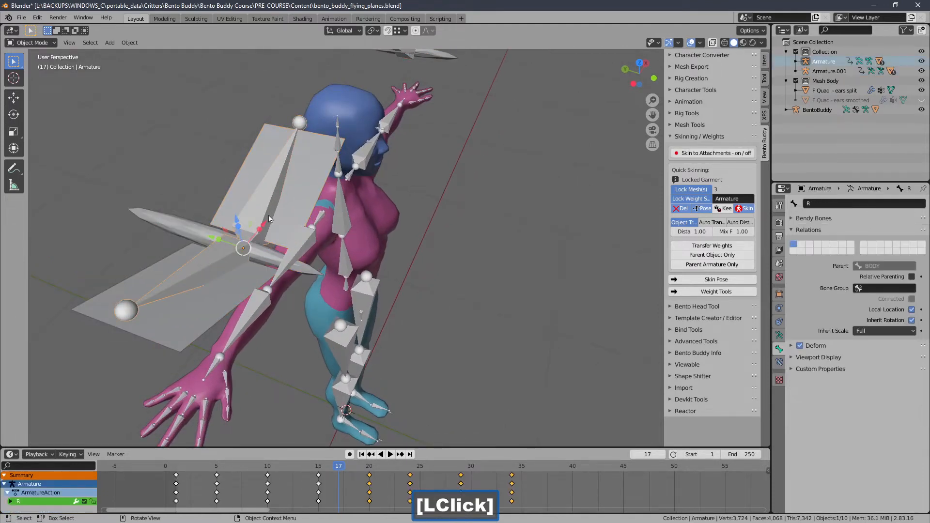
left_click(31, 43)
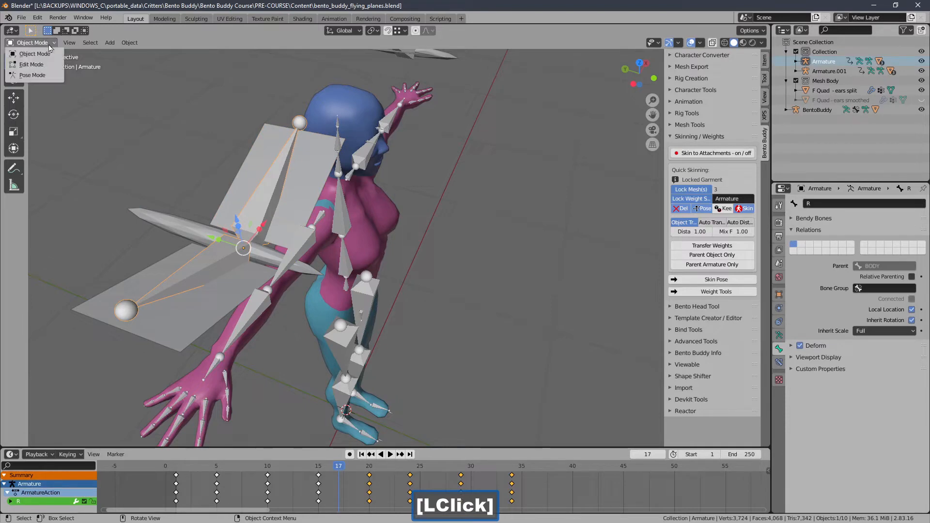
left_click(29, 73)
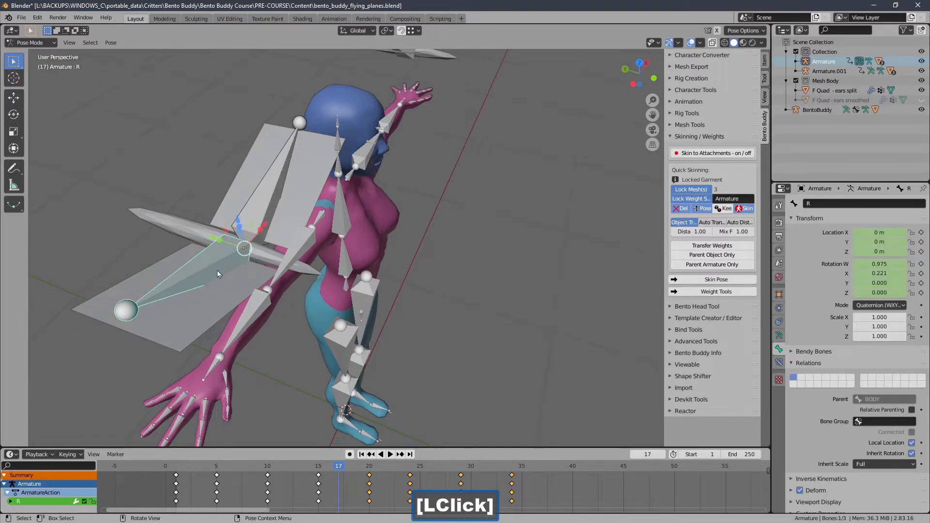
Step: Display the scene in wireframe and select the BODY bone inside the icosphere
left_click(262, 256)
middle_click_drag(265, 256, 337, 218, "ctrl")
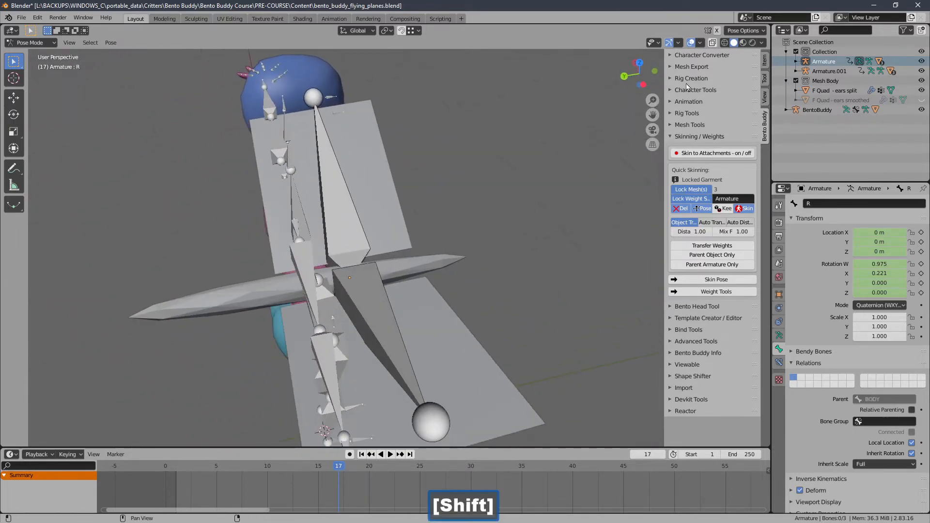
left_click(725, 43)
left_click(284, 291)
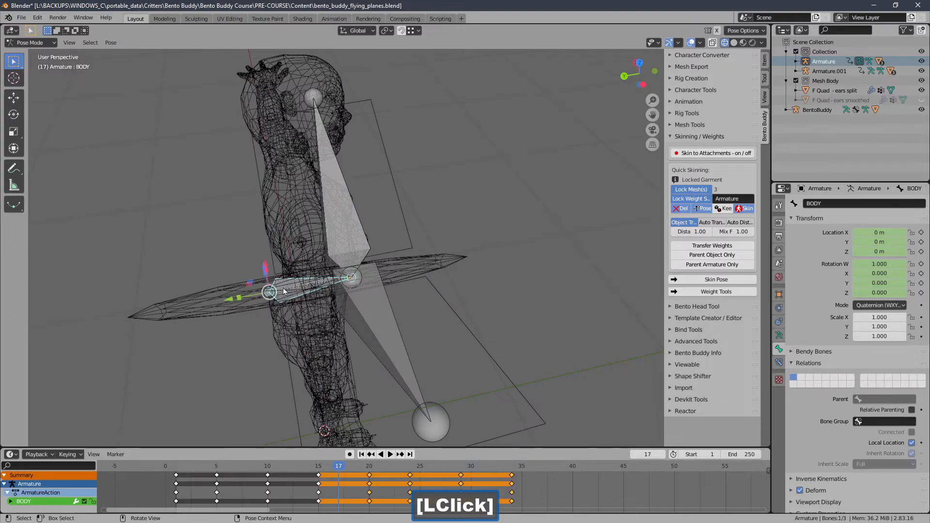
middle_click_drag(339, 293, 257, 292)
Step: At frame 2, lower the BODY bone to a Location X of about -0.014 m and insert a LocRot keyframe
left_click_drag(286, 466, 188, 465)
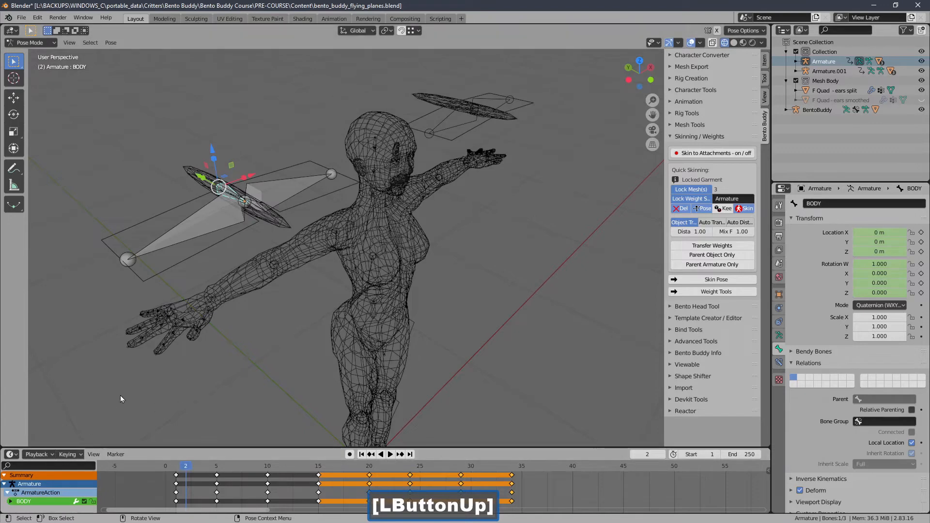
middle_click_drag(120, 395, 232, 205)
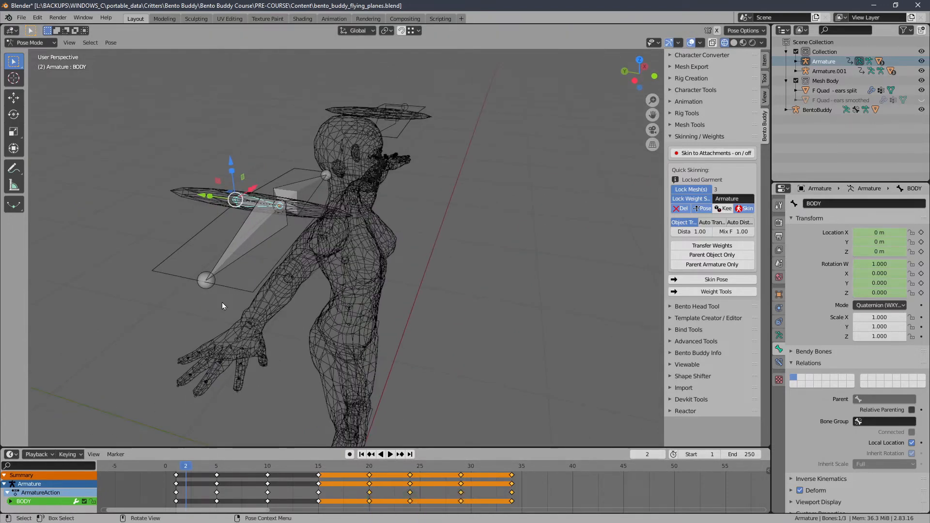
left_click_drag(230, 167, 175, 379)
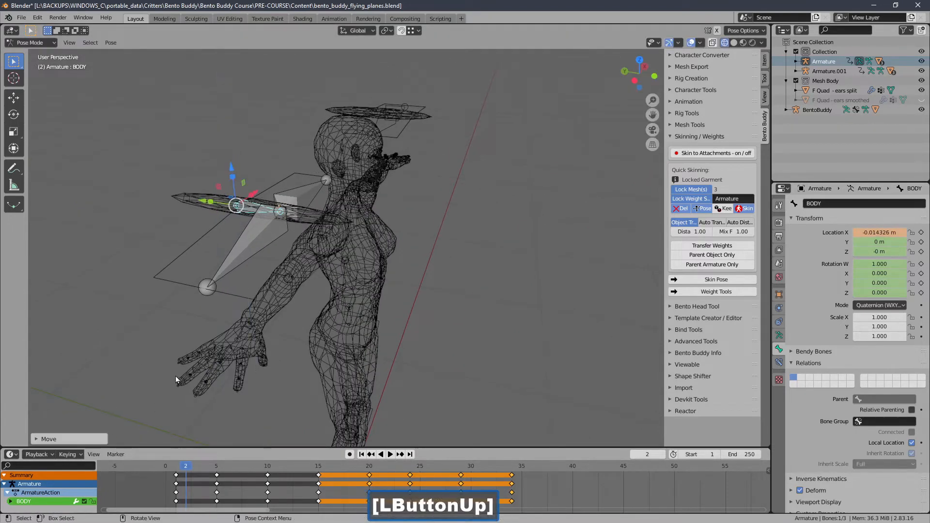
left_click(78, 454)
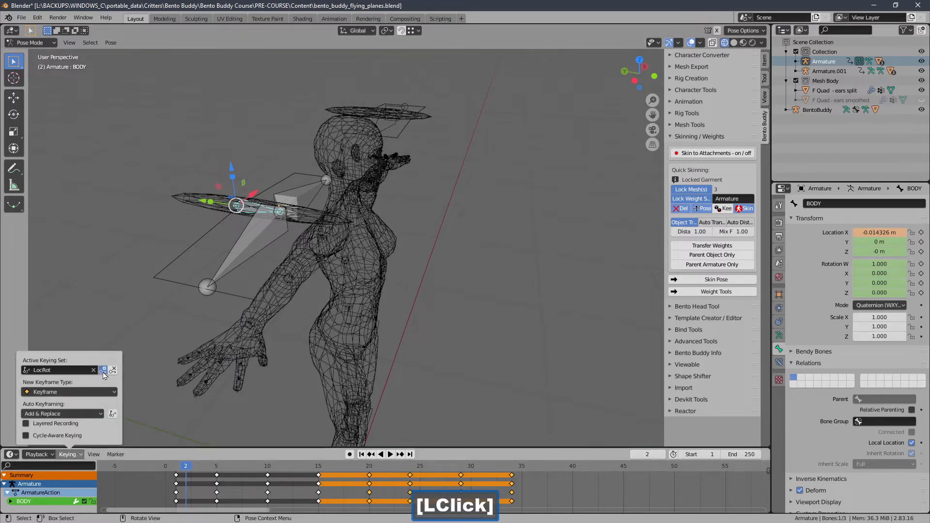
left_click(103, 370)
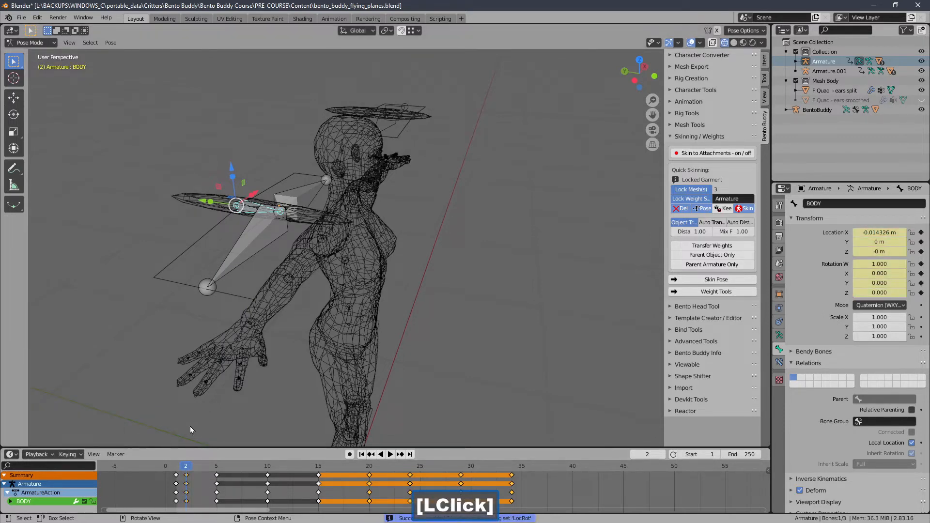
Step: At frame 7, shift the BODY bone forward to a Location Y of about 0.013 m and insert a LocRot keyframe
left_click_drag(198, 466, 239, 236)
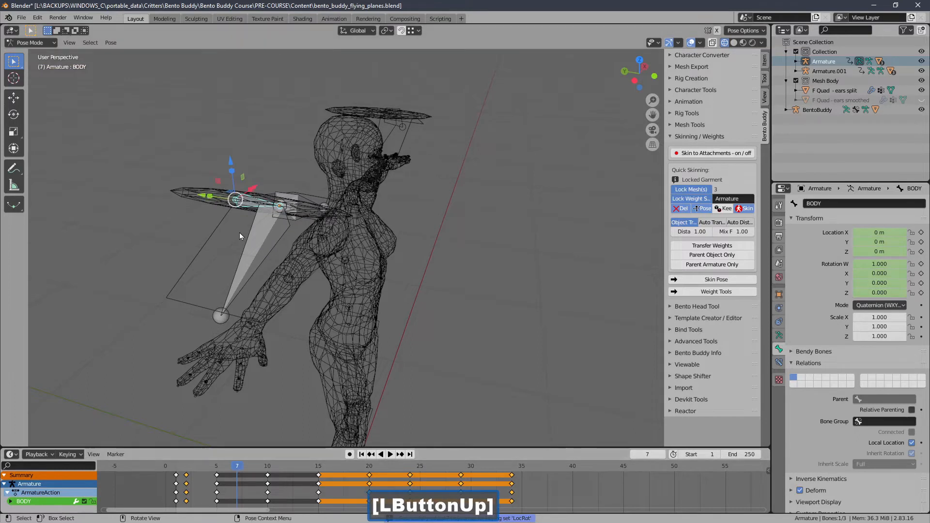
left_click_drag(204, 198, 209, 198)
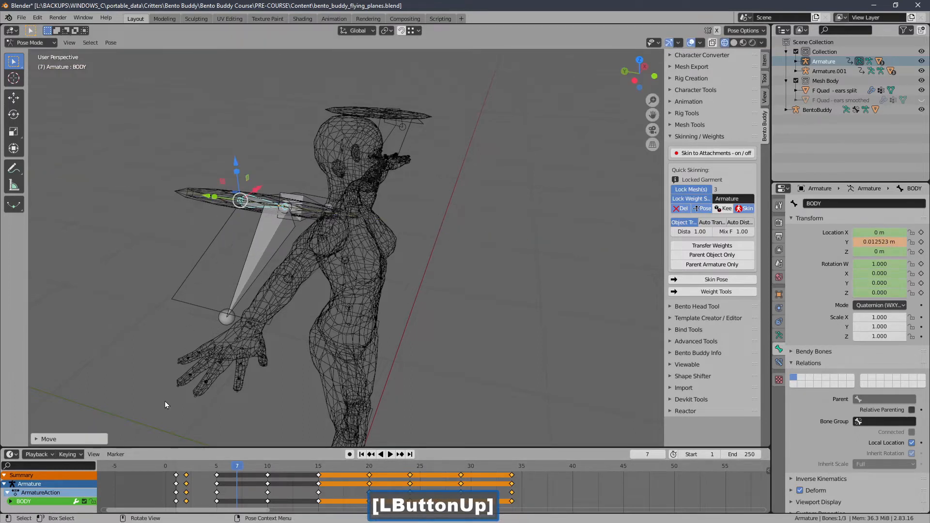
left_click(70, 454)
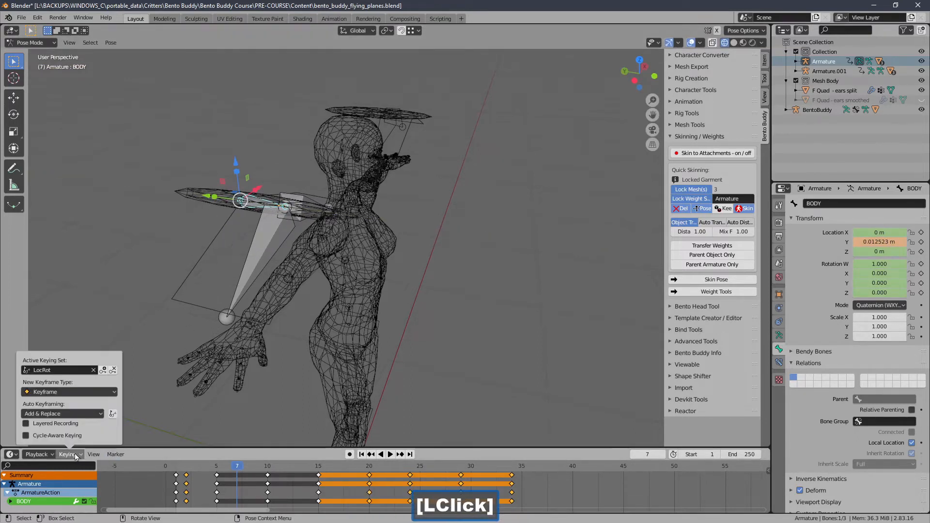
left_click(103, 371)
Step: At frame 12, raise the BODY bone to a Location X of about 0.046 m and insert a LocRot keyframe
left_click(289, 466)
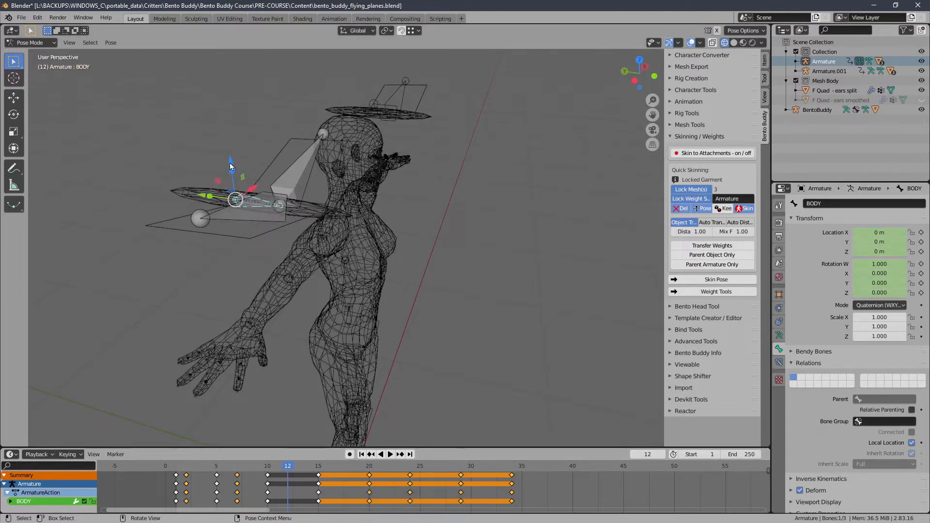
left_click_drag(231, 166, 228, 147)
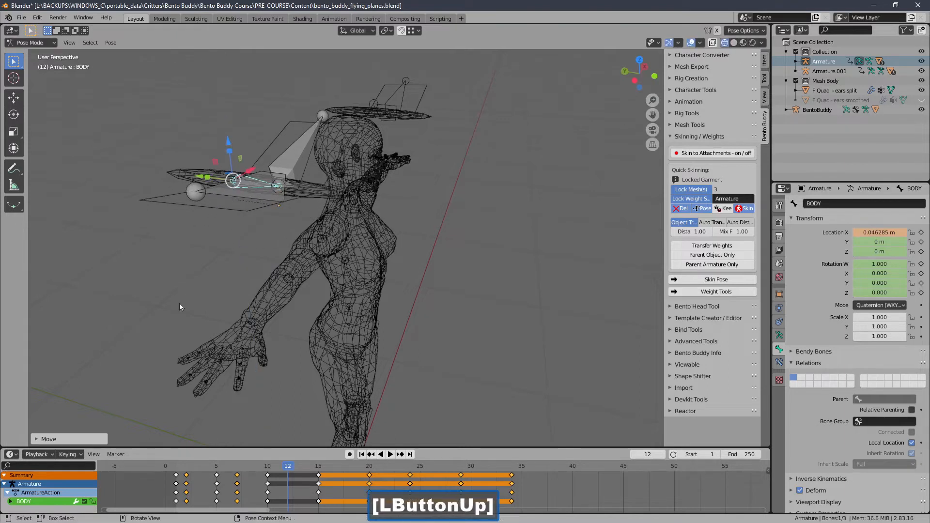
left_click(67, 455)
left_click(105, 371)
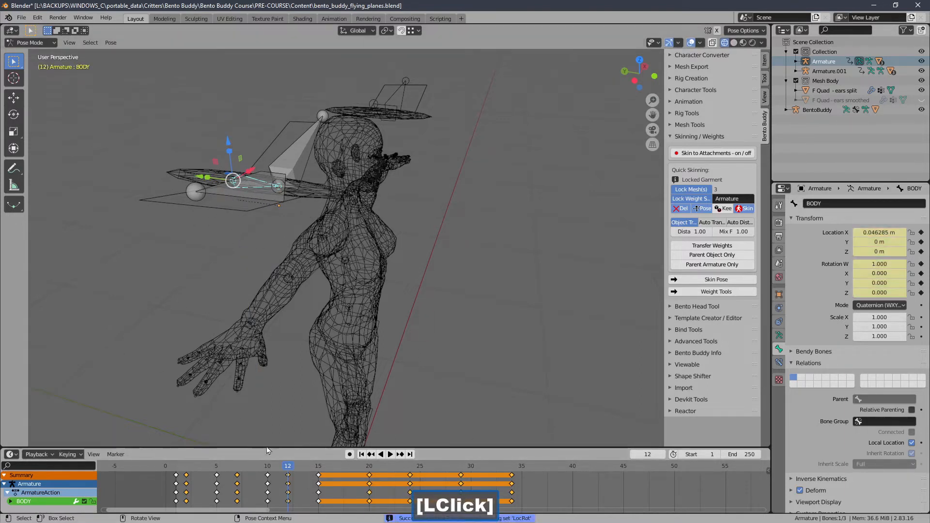
Step: At frame 17, move the BODY bone sideways to a Location Z of about 0.040 m and insert a LocRot keyframe
left_click(341, 465)
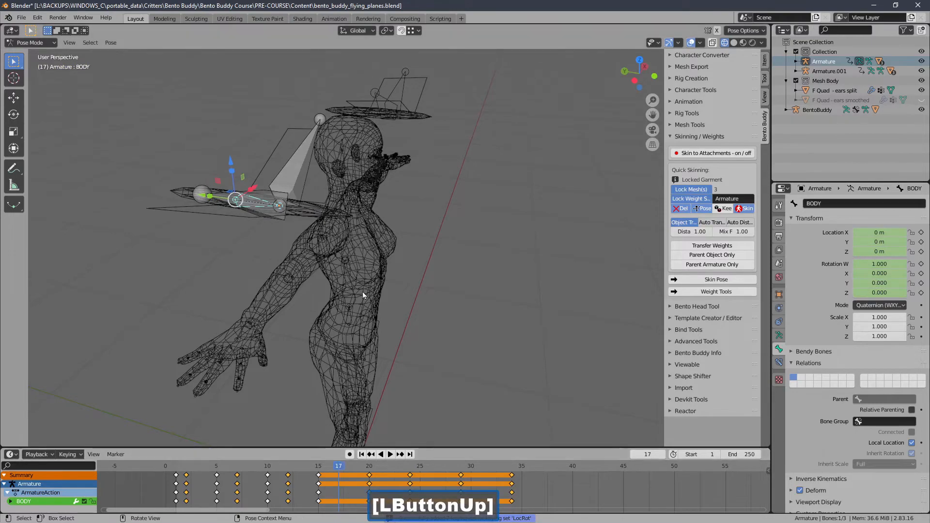
middle_click_drag(363, 291, 278, 319)
middle_click_drag(221, 224, 194, 249)
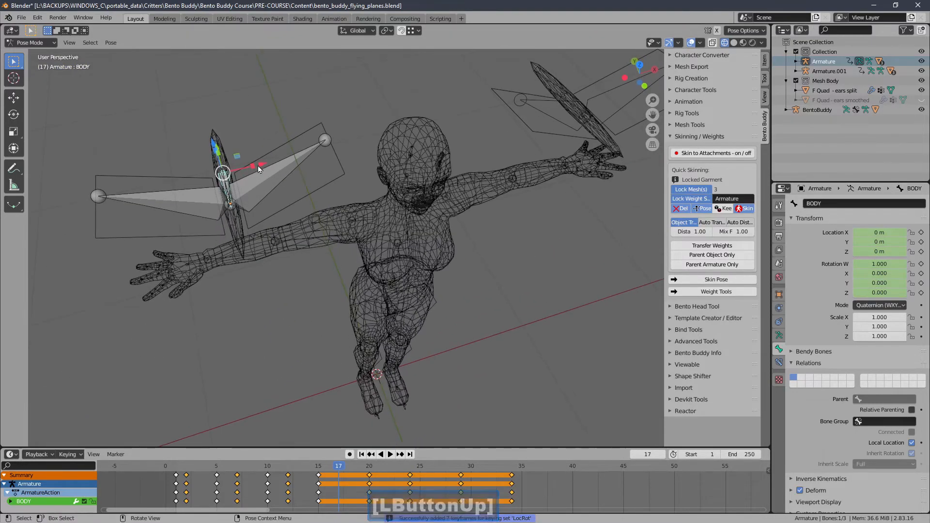
left_click_drag(262, 166, 278, 163)
left_click(70, 455)
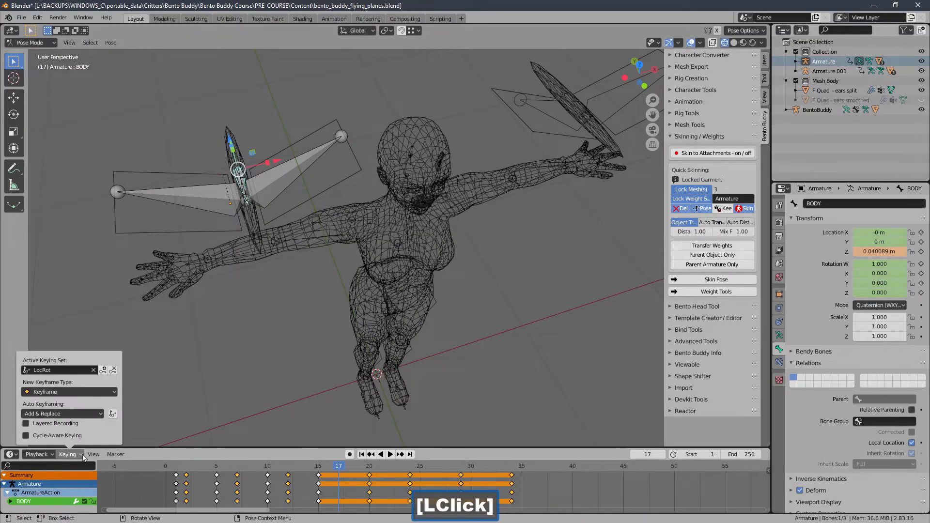
left_click(104, 372)
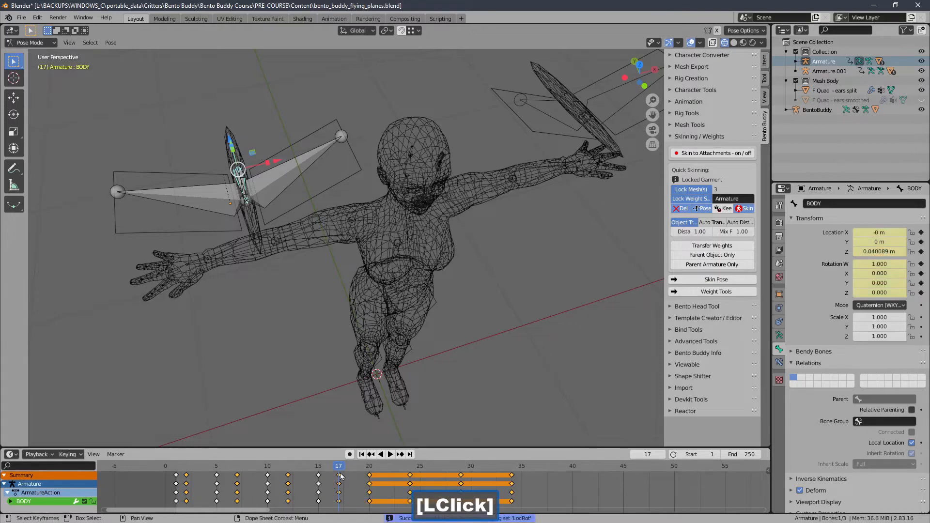
Step: At frame 22, move the BODY bone to a Location Y of about -0.067 m and insert a LocRot keyframe
left_click_drag(340, 476, 390, 475)
middle_click_drag(330, 345, 389, 289)
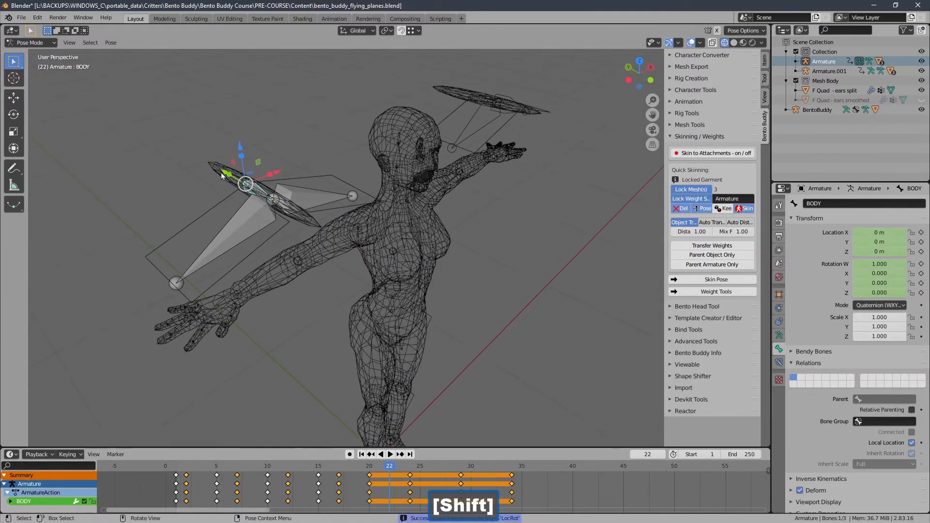
left_click_drag(221, 173, 206, 164)
left_click(77, 456)
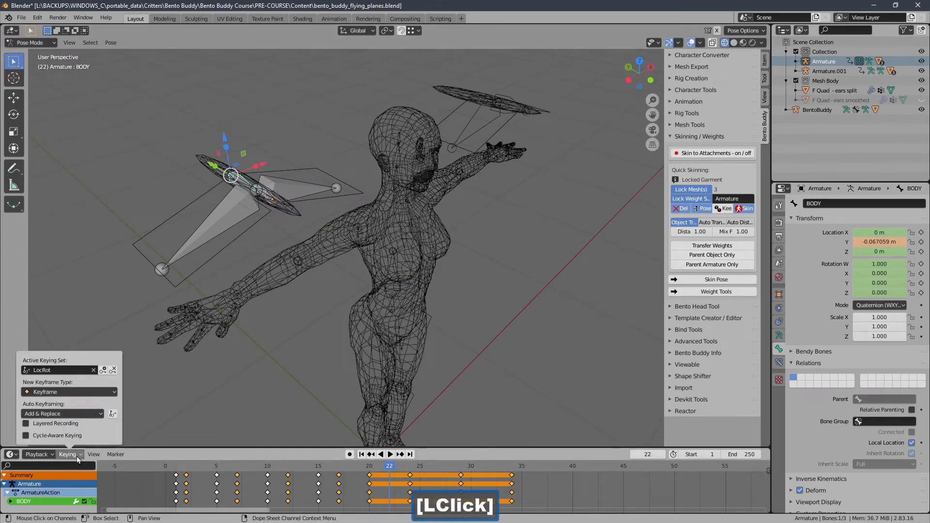
left_click(102, 370)
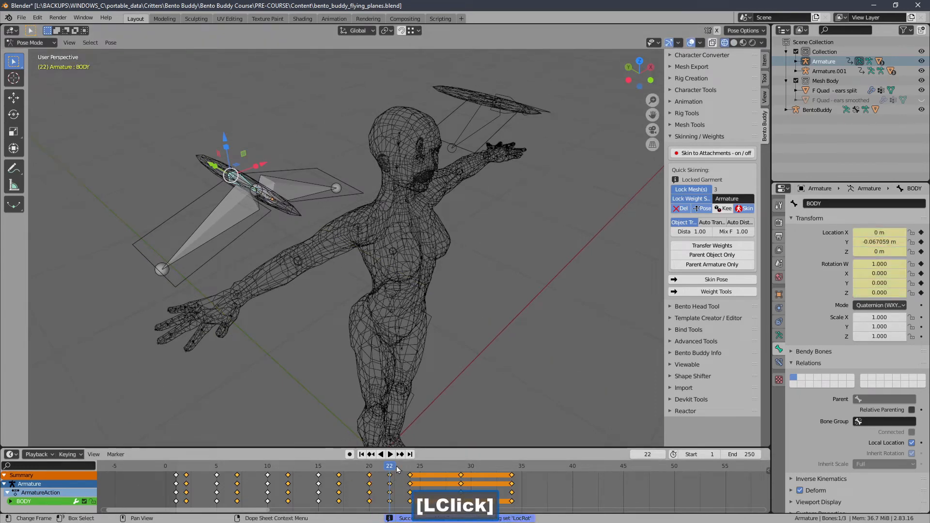
Step: At frame 27, raise the BODY bone to a Location X of about 0.058 m and insert a LocRot keyframe
left_click_drag(396, 469, 440, 468)
middle_click_drag(403, 368, 366, 357)
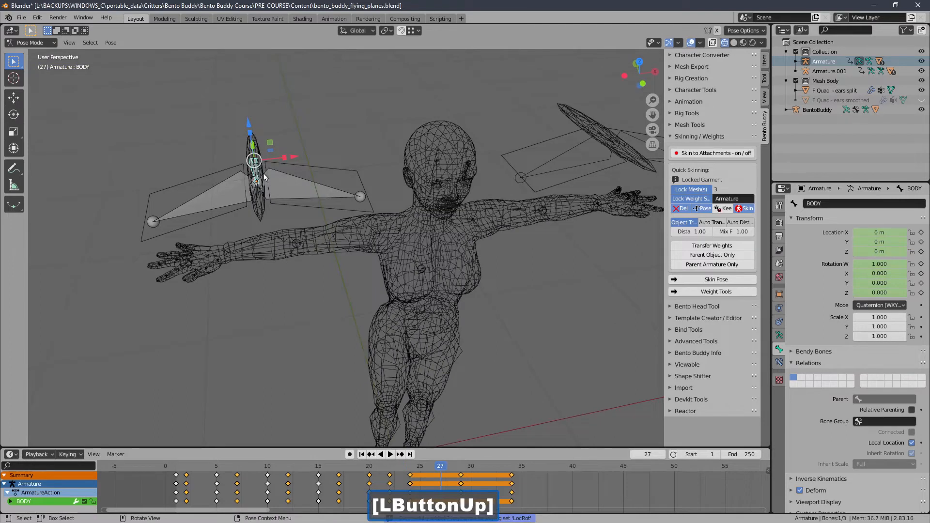
left_click_drag(247, 126, 248, 108)
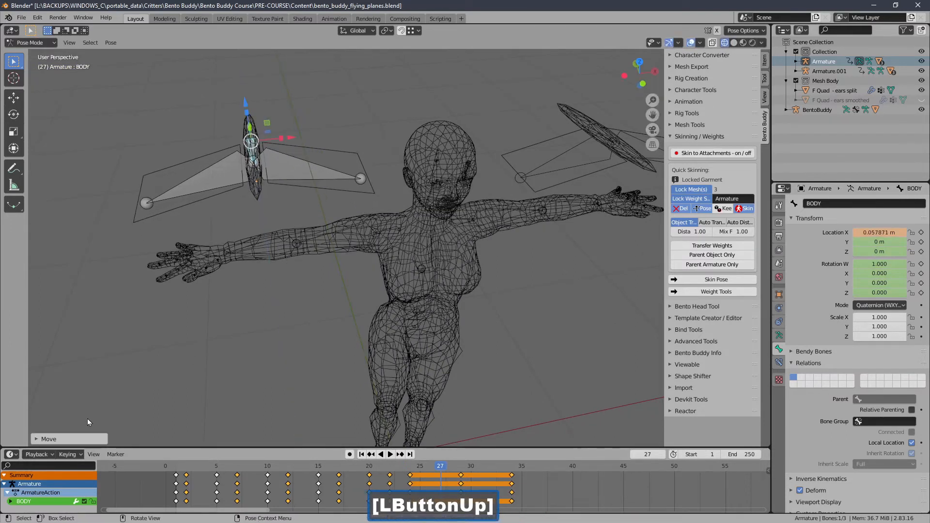
left_click(79, 458)
left_click(102, 369)
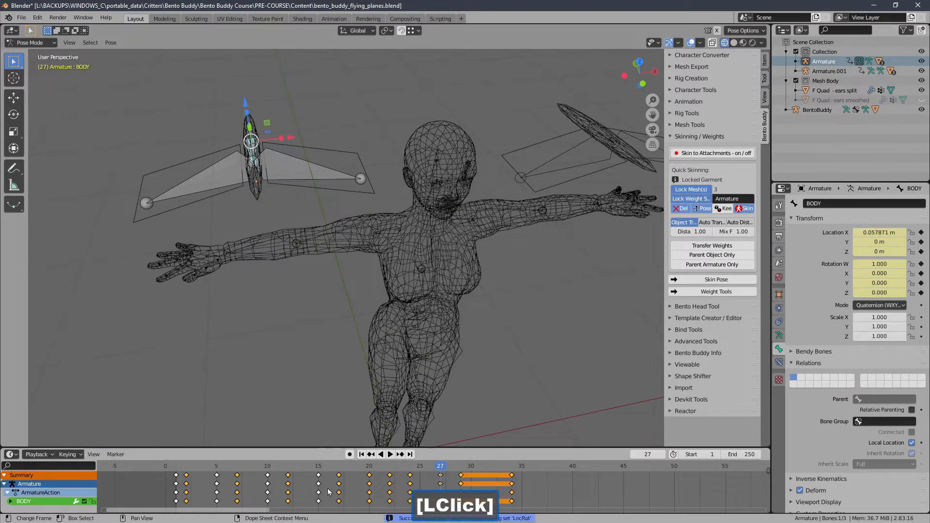
Step: Return the timeline to frame 1 and switch the viewport to solid shading
left_click_drag(425, 477, 288, 477)
middle_click_drag(356, 298, 385, 302)
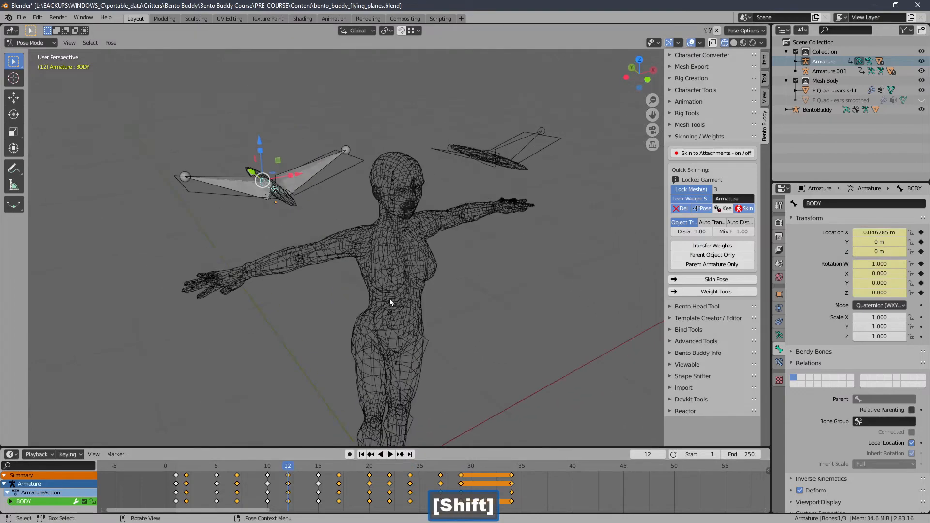
left_click(363, 455)
middle_click_drag(364, 263, 318, 187)
key("slash")
key("slash")
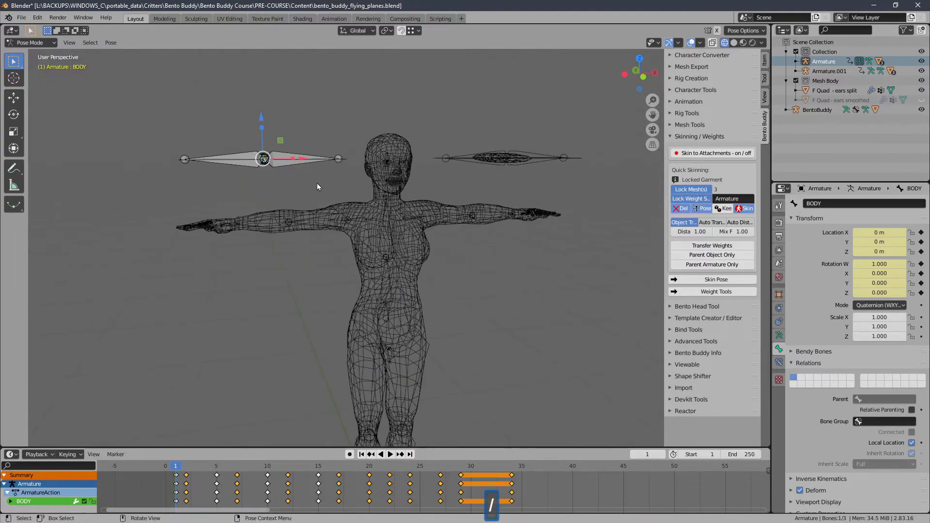
left_click(726, 43)
left_click(734, 43)
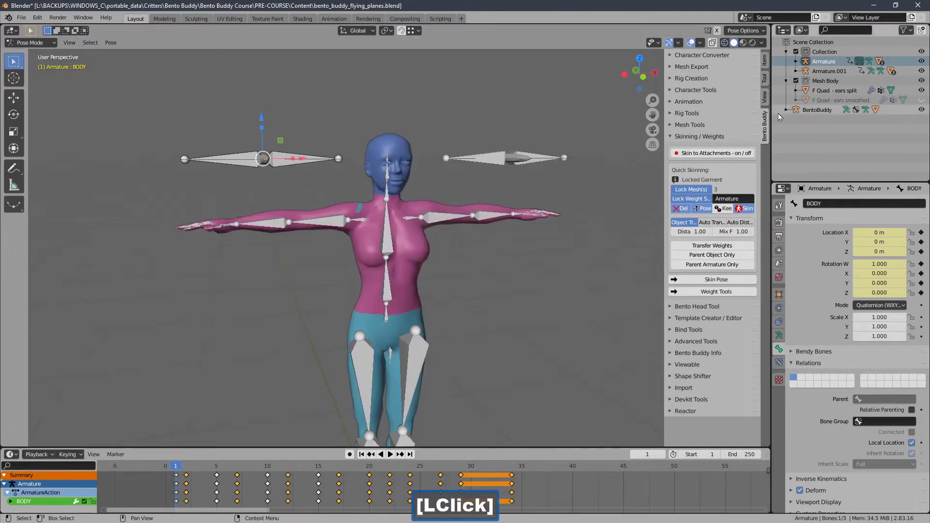
Step: Switch from Pose Mode to Object Mode and select the avatar's BentoBuddy armature
left_click(787, 110)
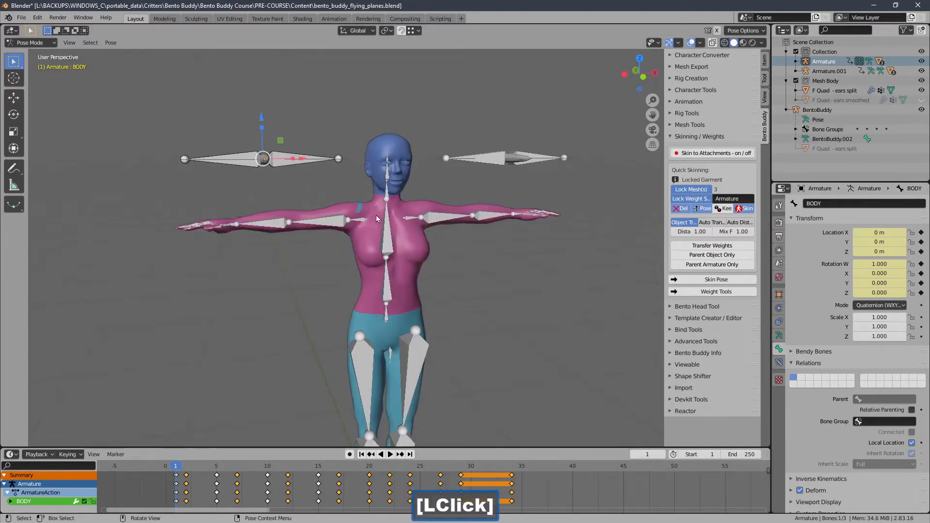
left_click(393, 238)
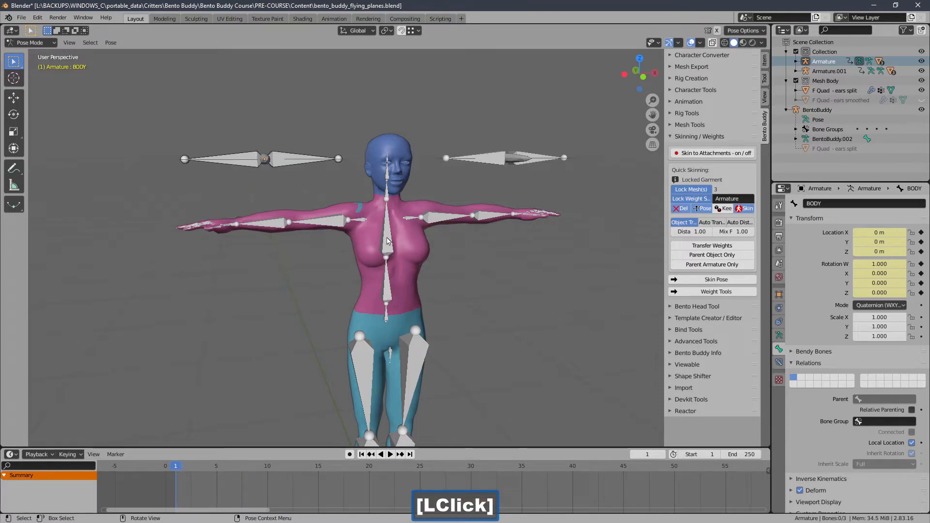
double_click(382, 247)
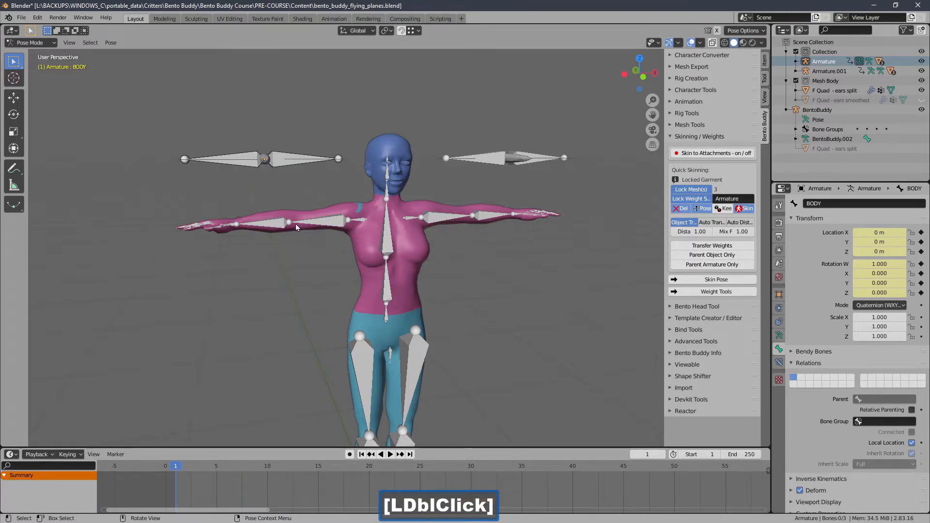
left_click(281, 223)
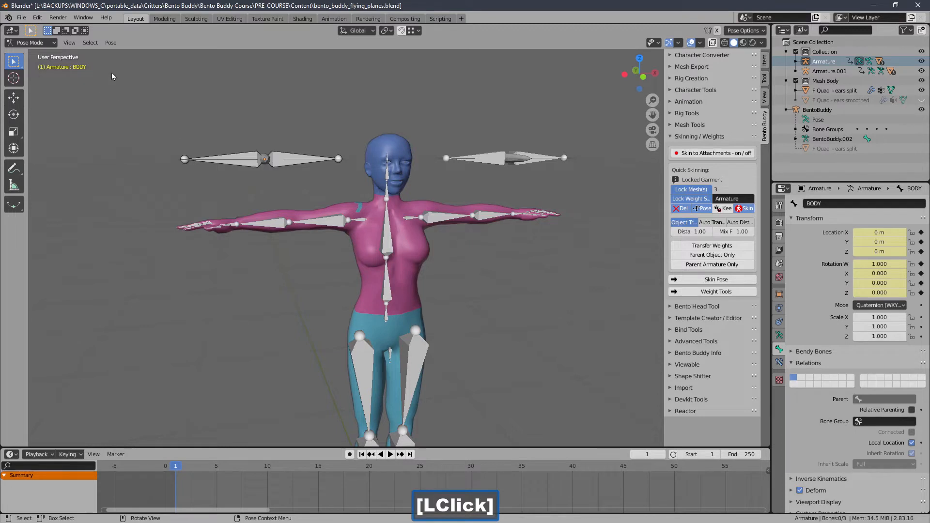
left_click(231, 167)
left_click(56, 42)
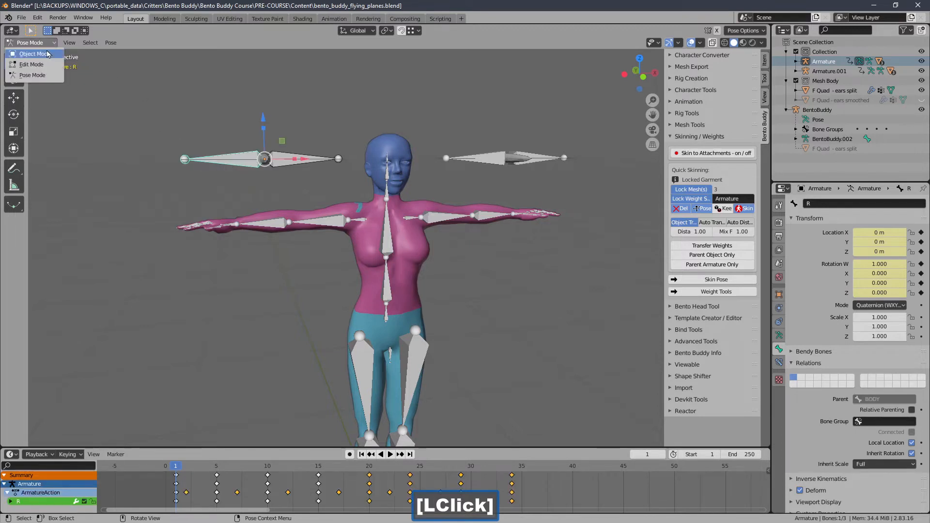
left_click(29, 53)
left_click(313, 218)
middle_click_drag(316, 218, 290, 226)
left_click(314, 222)
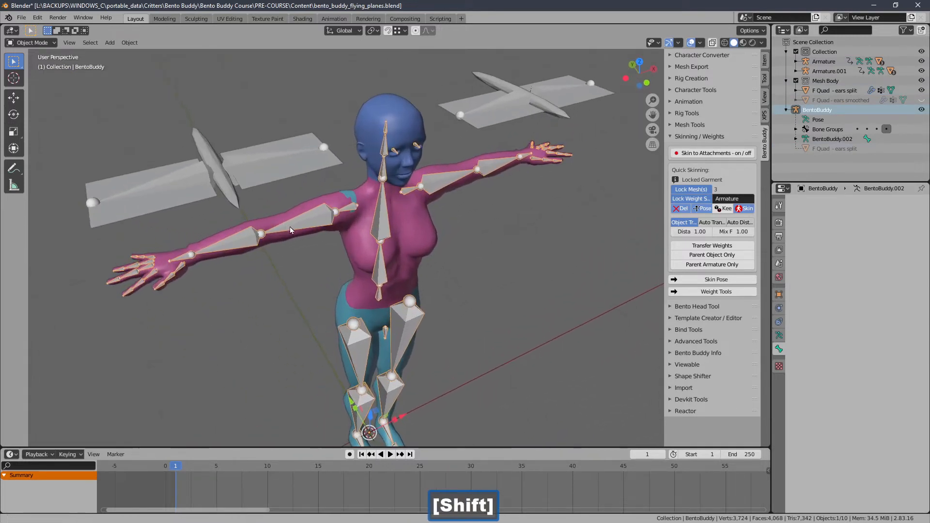
Step: Enter Edit Mode on the first flyer's armature and duplicate its BODY_L wing bone in place
left_click(247, 164)
left_click(30, 43)
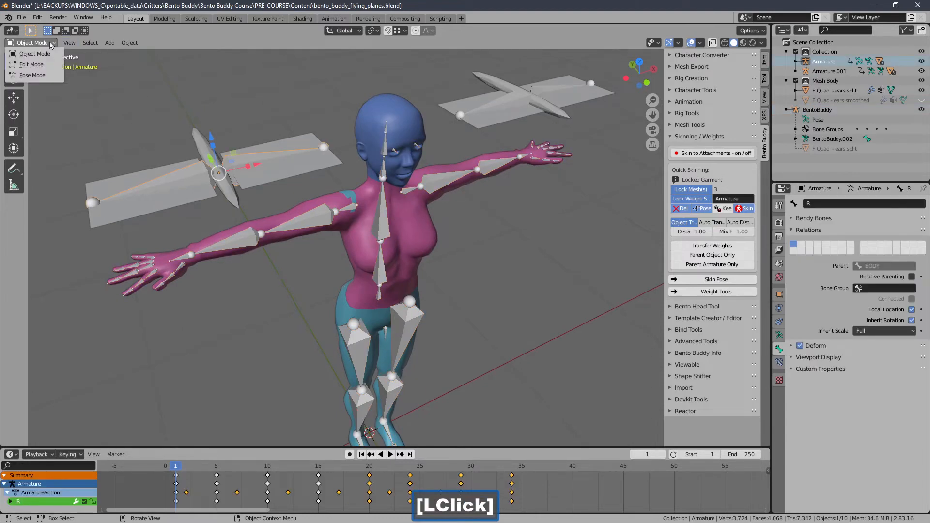
left_click(26, 62)
left_click(244, 168)
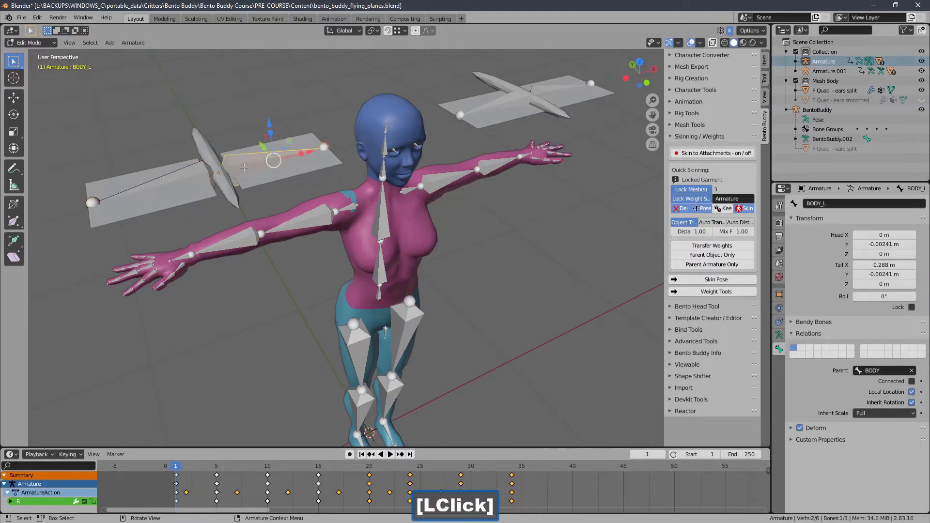
key("shift+d")
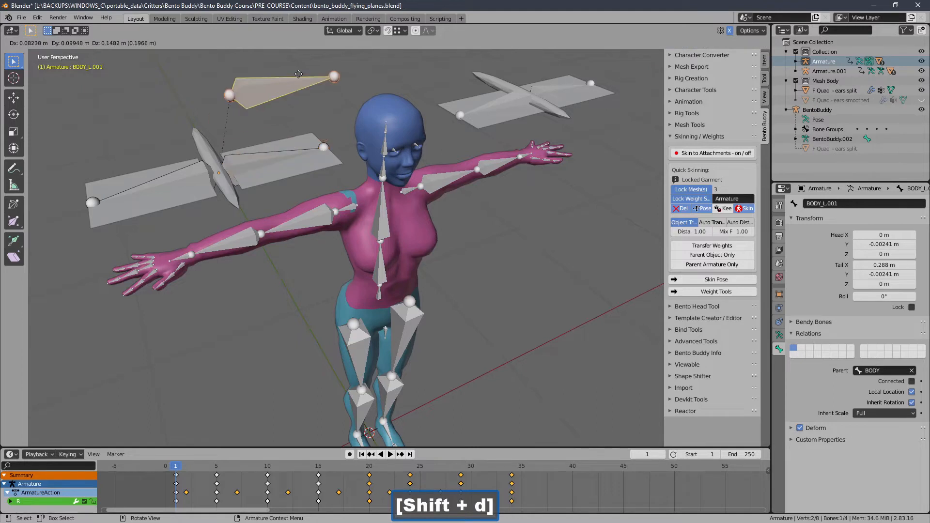
right_click(532, 230)
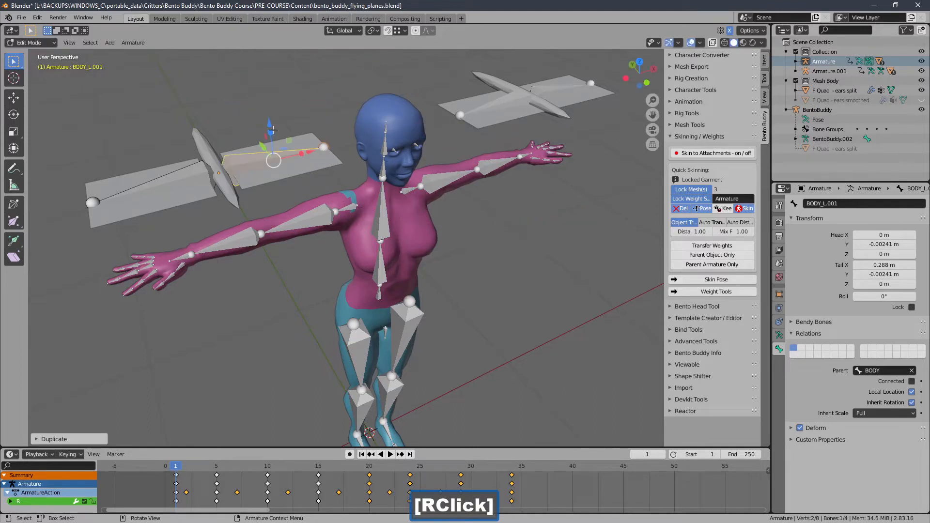
Step: Move the duplicated wing bone straight down to a Z of about -0.666 m and clear its BODY parent
left_click_drag(272, 130, 292, 296)
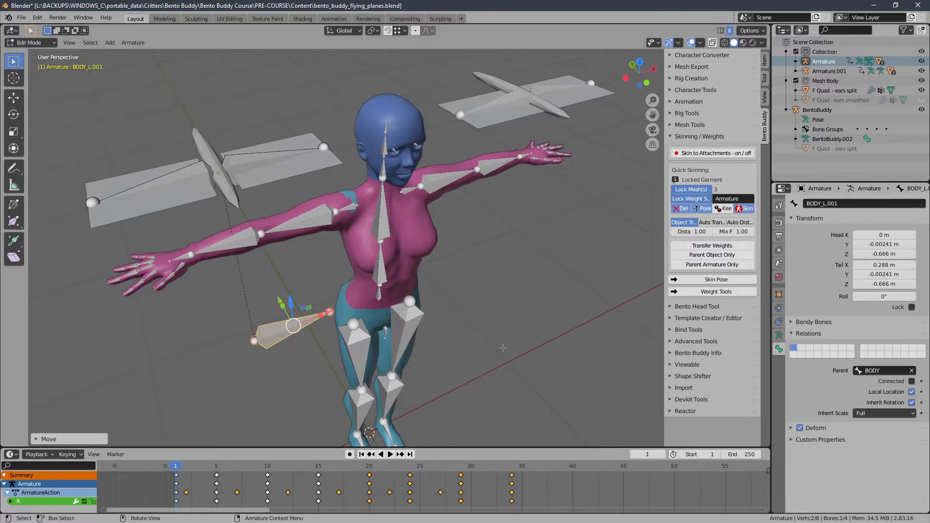
middle_click_drag(435, 334, 455, 305, "shift")
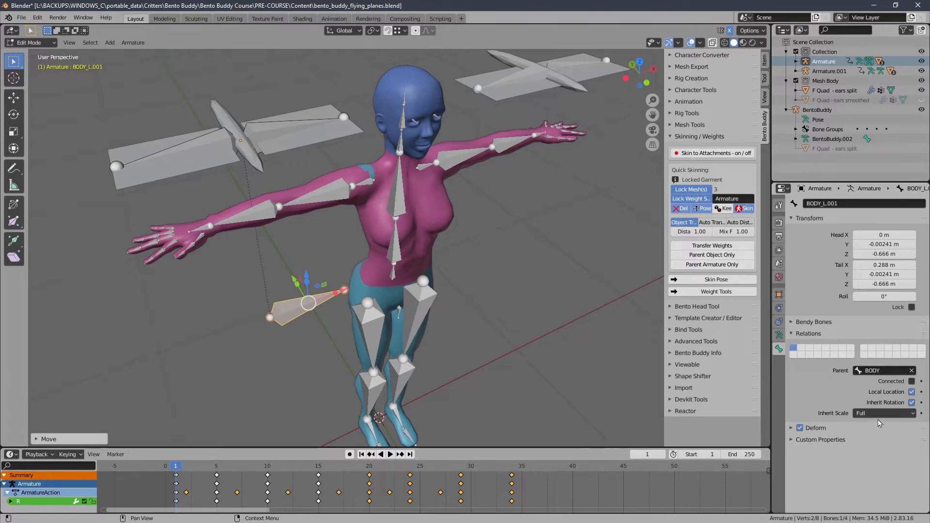
left_click(913, 371)
Step: Isolate the armature in front view and rotate the unparented bone by -90° so that it stands upright
middle_click_drag(609, 375, 326, 302)
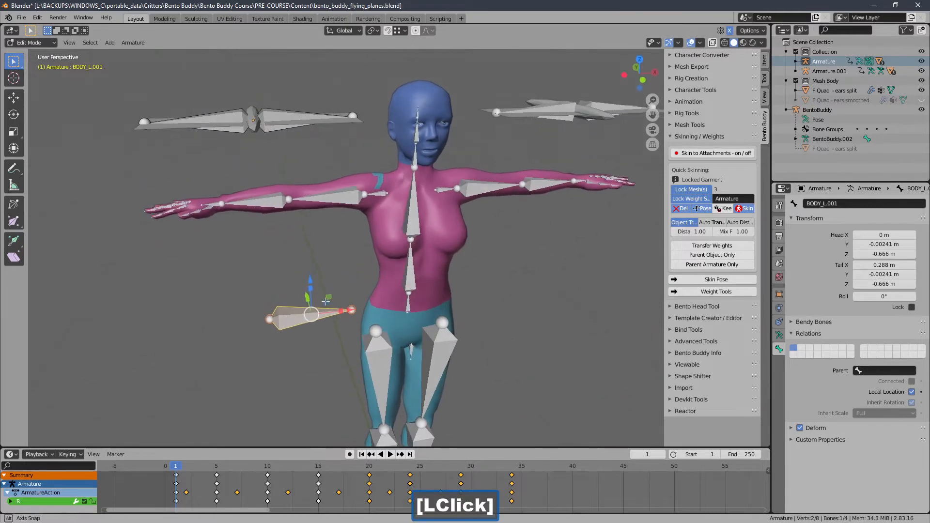
key("KP_3")
key("KP_Divide")
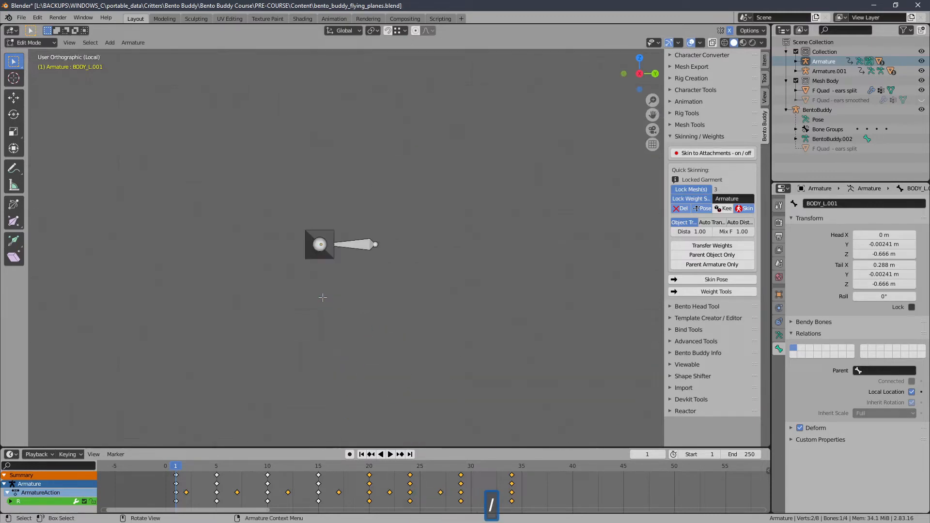
middle_click_drag(324, 301, 322, 353, "ctrl")
middle_click_drag(321, 353, 320, 268, "shift")
middle_click_drag(320, 331, 319, 336, "ctrl")
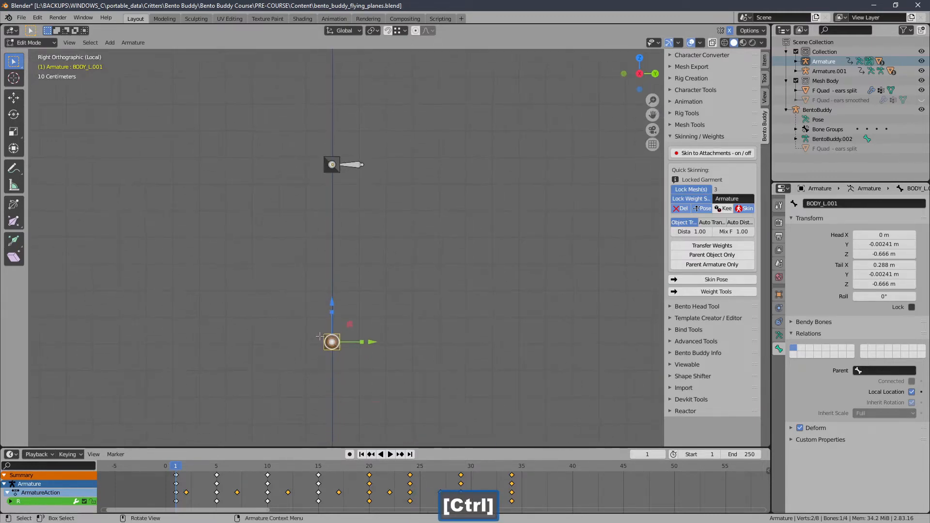
key("KP_1")
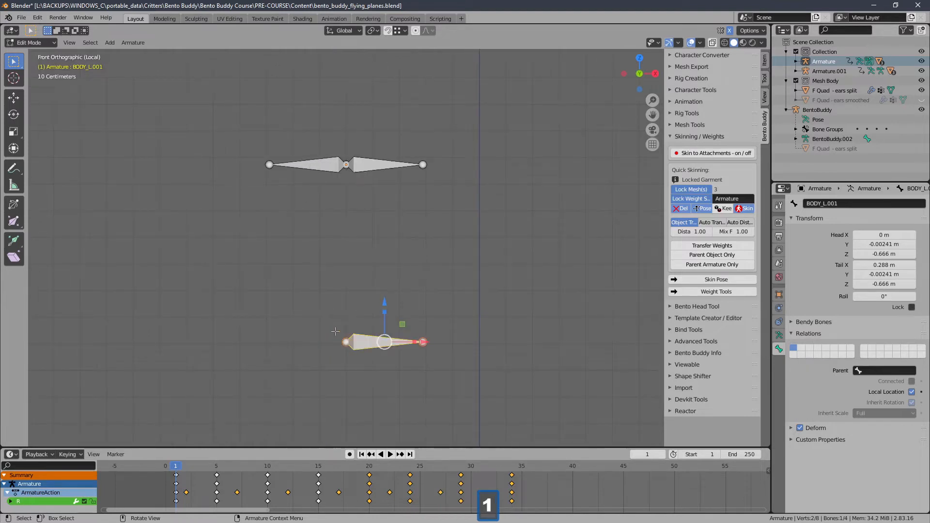
middle_click_drag(358, 366, 359, 318, "shift")
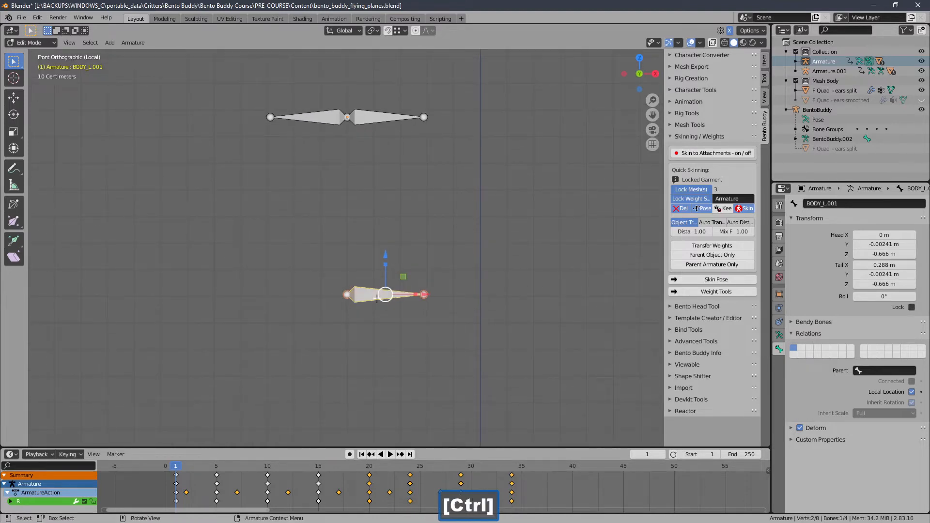
key("r")
key("ctrl")
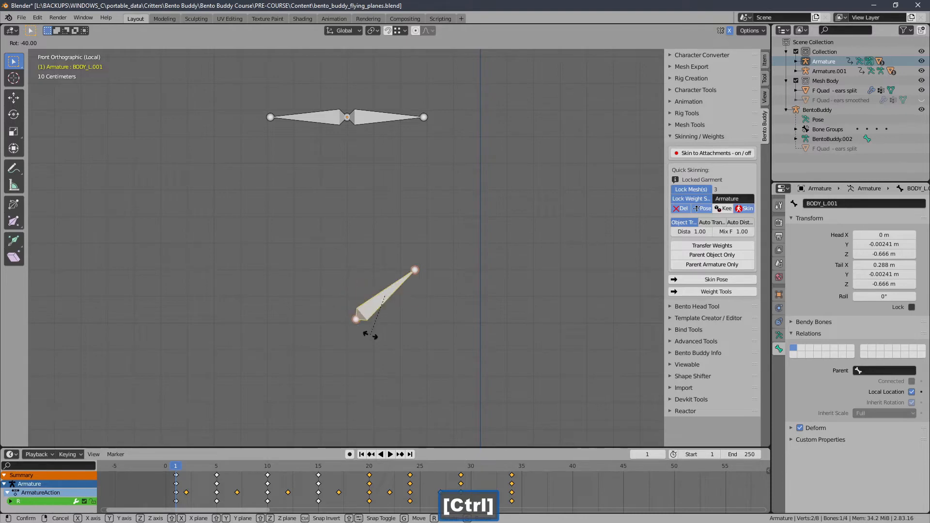
left_click(415, 351, "ctrl")
key("slash")
Step: Lower the upright bone beside the avatar to a head Z of about -0.904 m
middle_click_drag(318, 291, 426, 295)
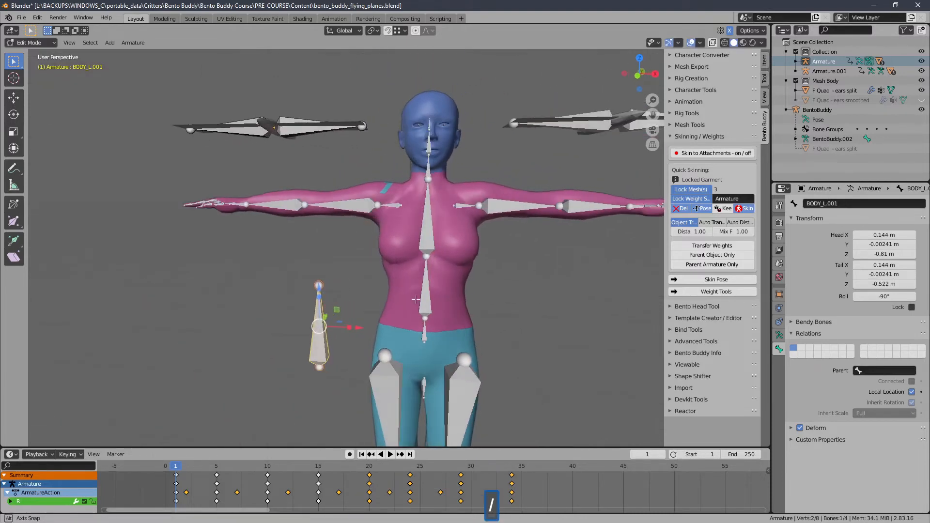
middle_click_drag(424, 338, 426, 240, "shift")
middle_click_drag(417, 242, 411, 264, "ctrl")
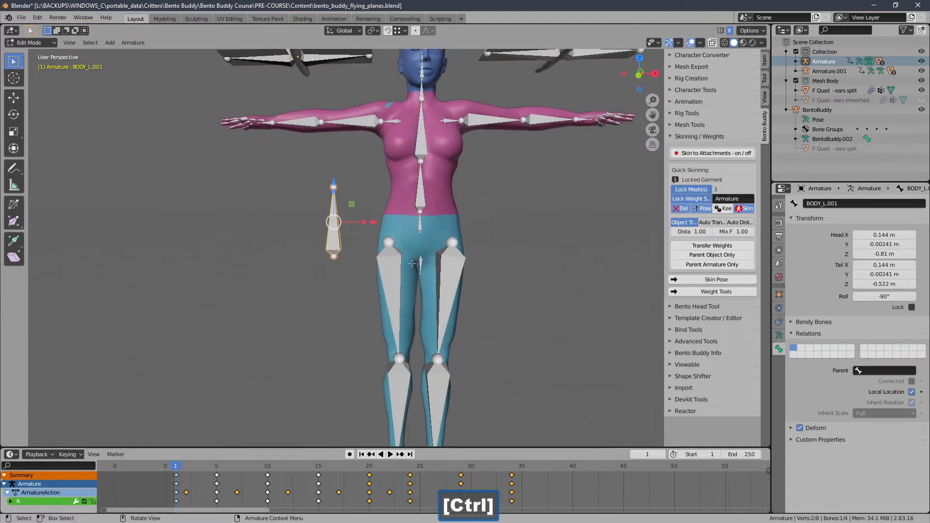
middle_click_drag(332, 182, 339, 161, "shift")
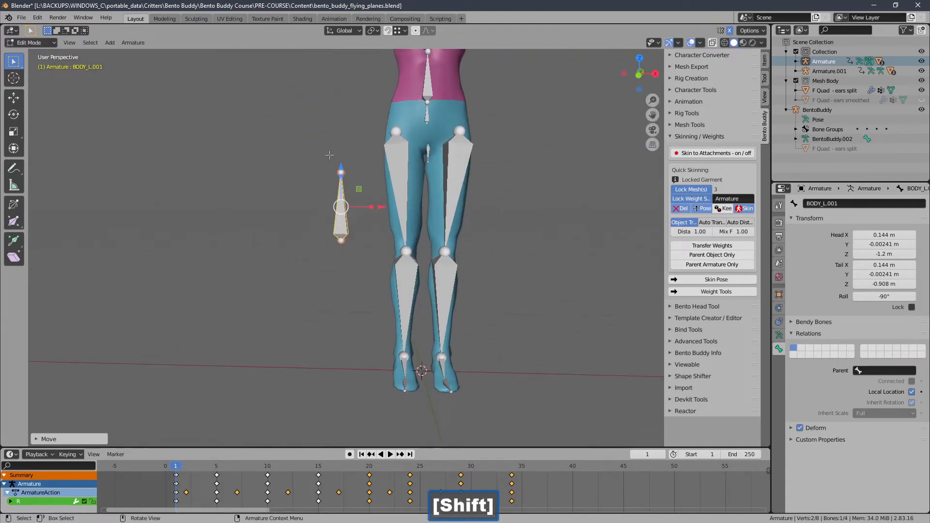
key("g")
key("z")
left_click(337, 285)
left_click_drag(339, 291, 339, 97)
middle_click_drag(340, 97, 342, 207, "shift")
middle_click_drag(342, 206, 339, 181, "ctrl")
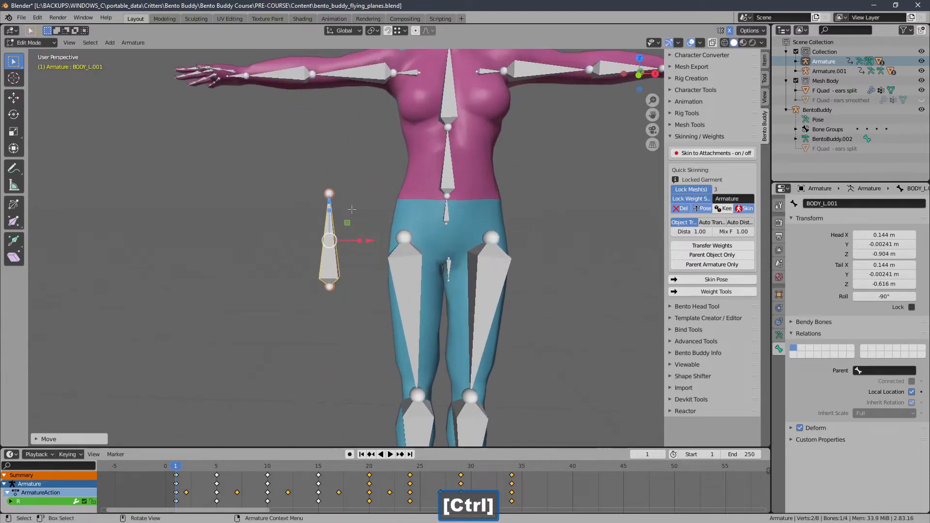
Step: Scale the upright bone down to a length of about 0.075 m
key("s")
left_click(337, 222)
key("g")
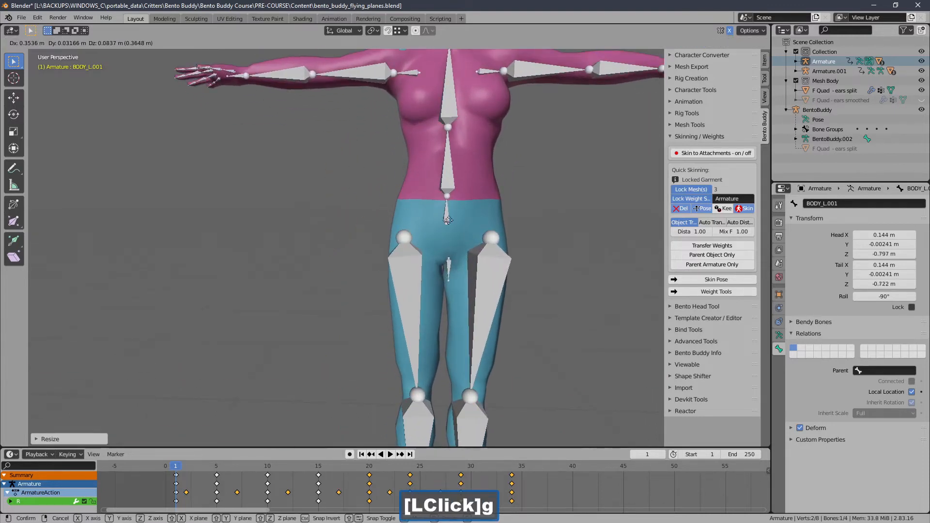
right_click(353, 232)
Step: Move the small bone next to the avatar's hip, to X about 0.288 m and head Z about -0.706 m
middle_click_drag(367, 237, 363, 209, "ctrl")
left_click_drag(359, 235, 436, 232)
left_click_drag(395, 198, 394, 146)
mouse_move(349, 165)
middle_mouse_down()
mouse_move(448, 182)
mouse_move(338, 180)
mouse_move(350, 180)
middle_mouse_up()
middle_click_drag(382, 213, 369, 272, "ctrl")
middle_click_drag(368, 271, 360, 313, "shift")
middle_click_drag(355, 237, 338, 237)
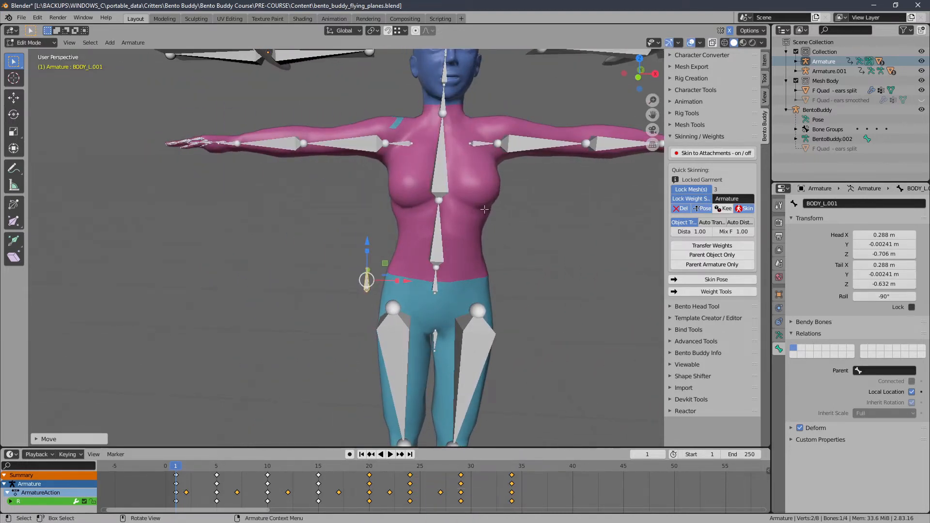
Step: Rename the small bone beside the avatar's hip to ROOT
left_click(844, 205)
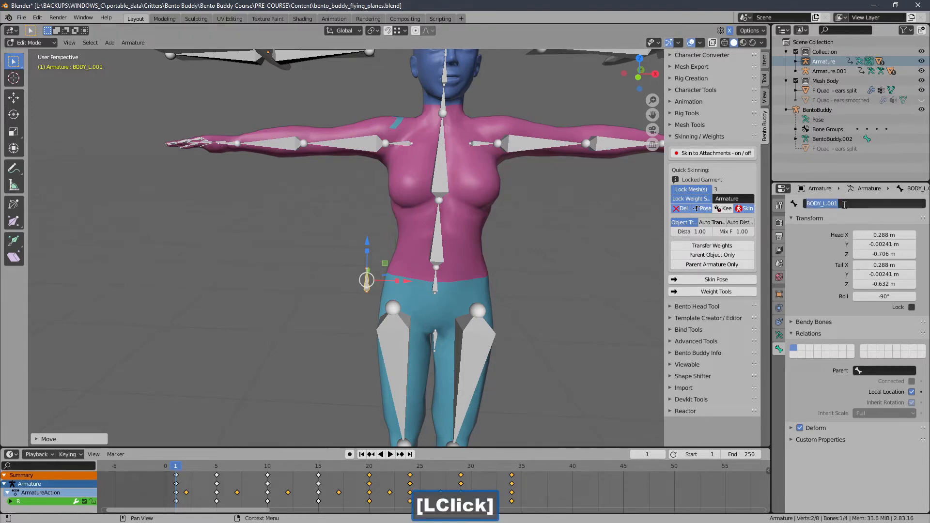
key("Caps_Lock")
type("ROOT")
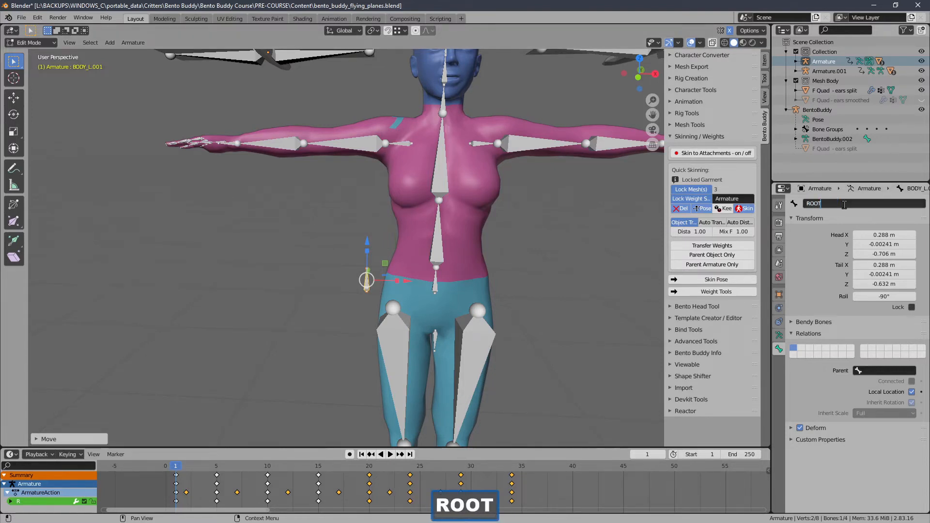
key("Return")
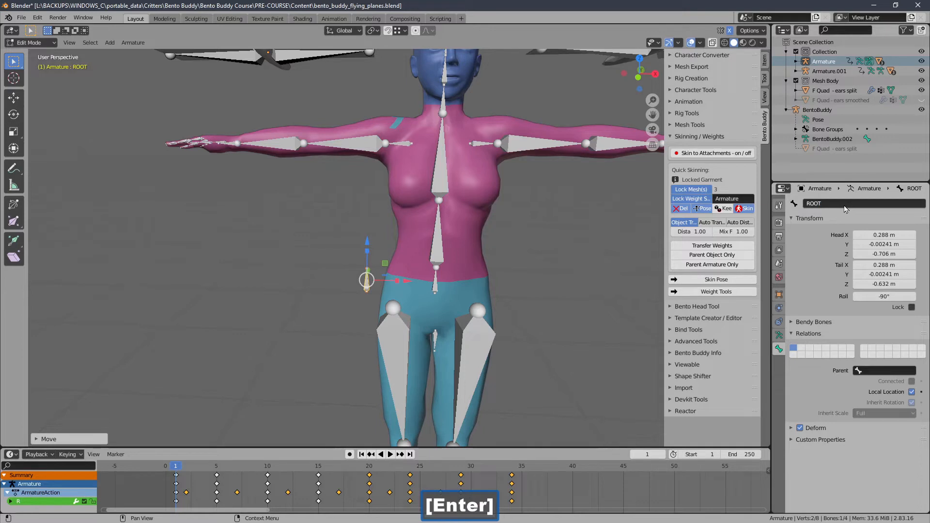
Step: Duplicate the ROOT bone in place and raise the copy straight up to a head Z of about -0.539 m
key("shift+d")
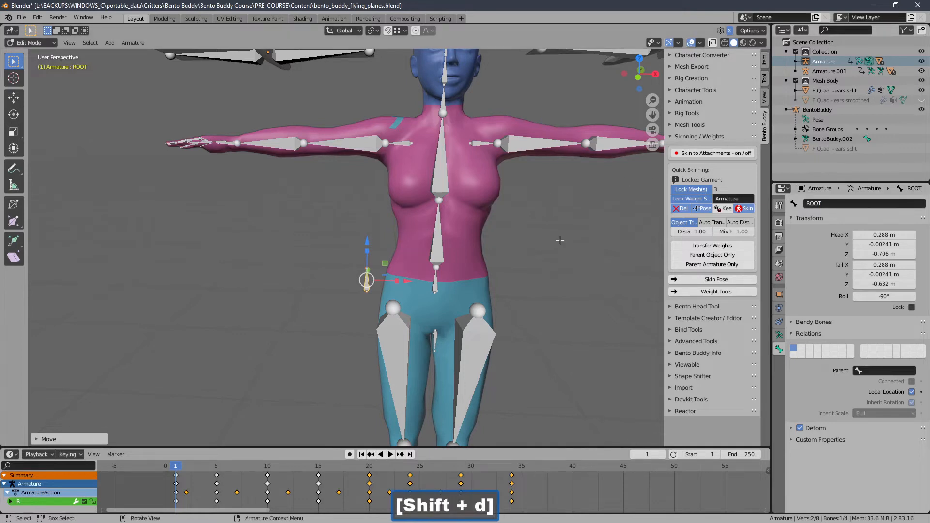
key("shift+d")
right_click(532, 199)
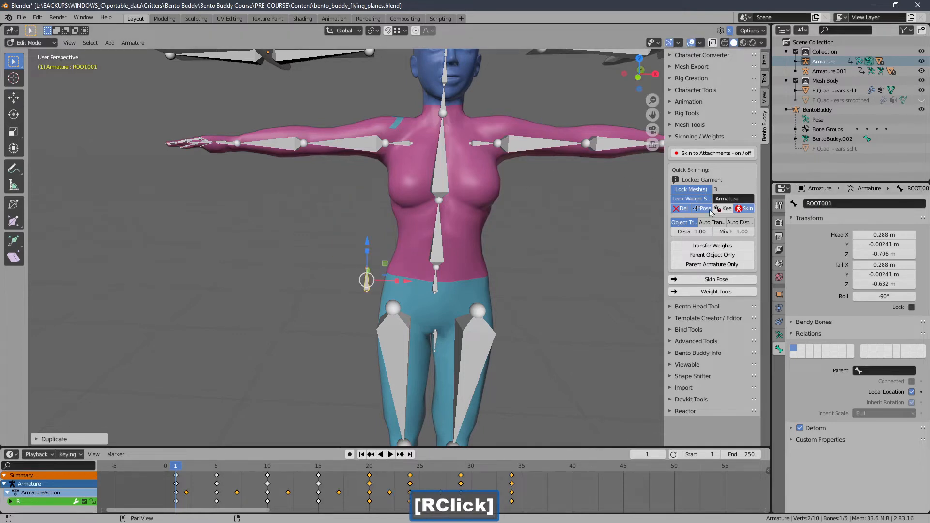
left_click_drag(367, 244, 367, 191)
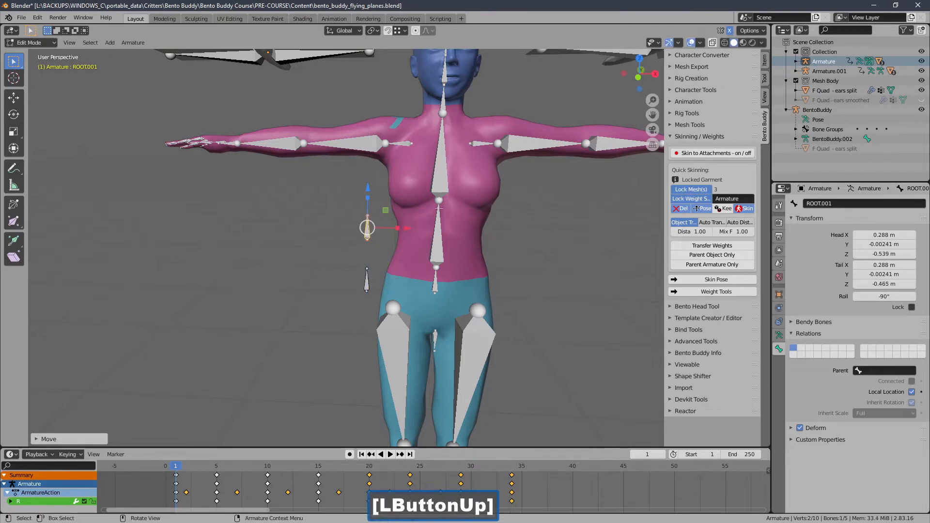
Step: Rename the duplicated bone to ANCHOR
left_click(845, 203)
key("Caps_Lock")
type("ANCHOR")
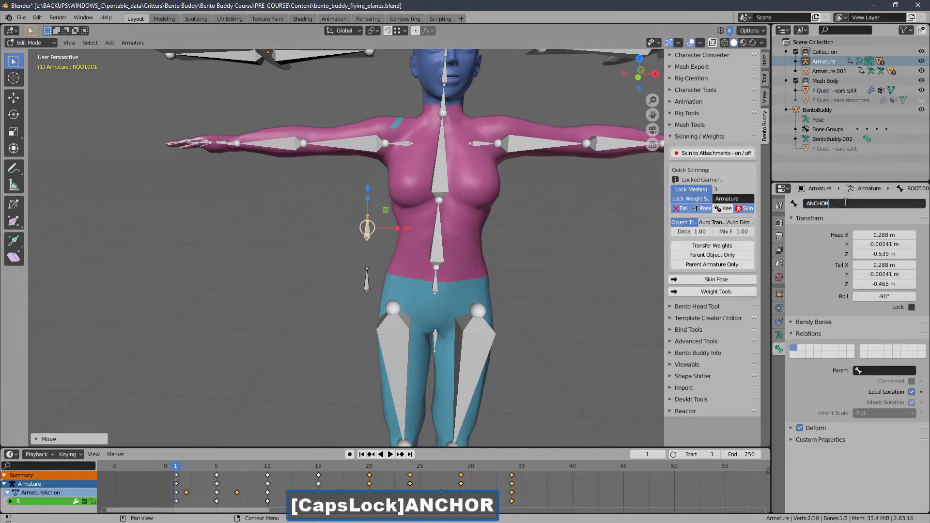
key("Return")
Step: Raise the ANCHOR bone to neck height at head Z about -0.162 m and move it backward to Y about 0.124 m
middle_click_drag(436, 204, 347, 205)
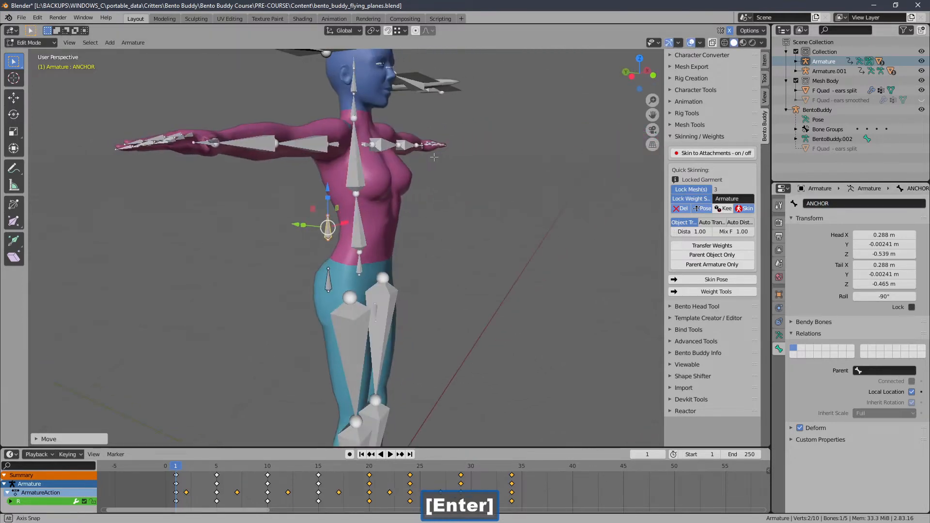
left_click_drag(328, 191, 328, 66)
middle_click_drag(328, 97, 360, 175, "shift")
mouse_move(291, 176)
middle_mouse_down()
mouse_move(230, 180)
mouse_move(283, 181)
middle_mouse_up()
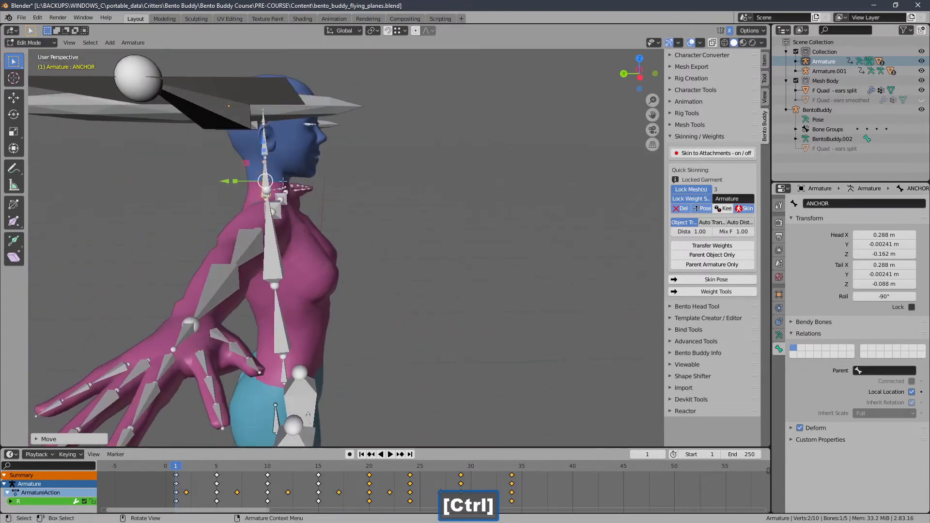
left_click_drag(225, 181, 156, 167)
middle_click_drag(308, 183, 305, 171)
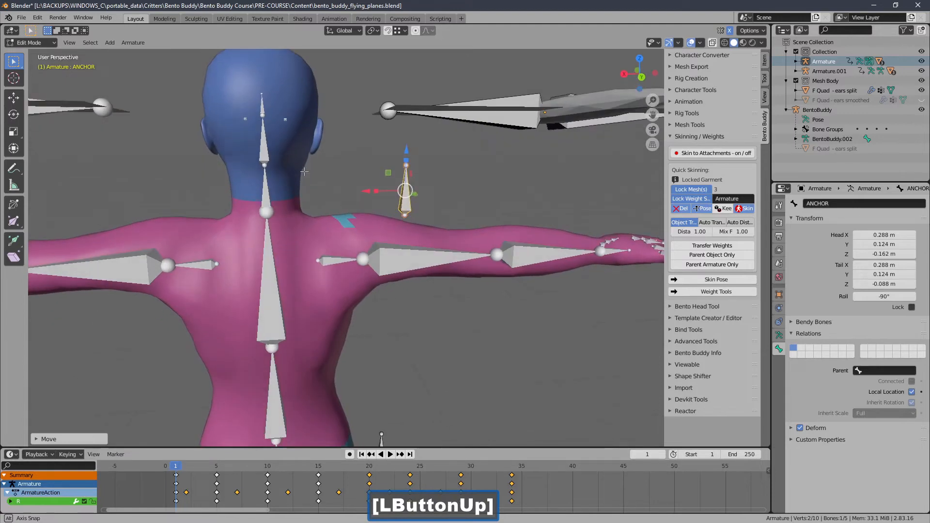
Step: Shift the ANCHOR bone close behind the avatar's neck, to X about 0.496 m and Y about 0.0963 m
left_click_drag(362, 192, 228, 188)
middle_click_drag(227, 188, 362, 241)
key("KP_Decimal")
middle_click_drag(362, 241, 414, 229, "shift")
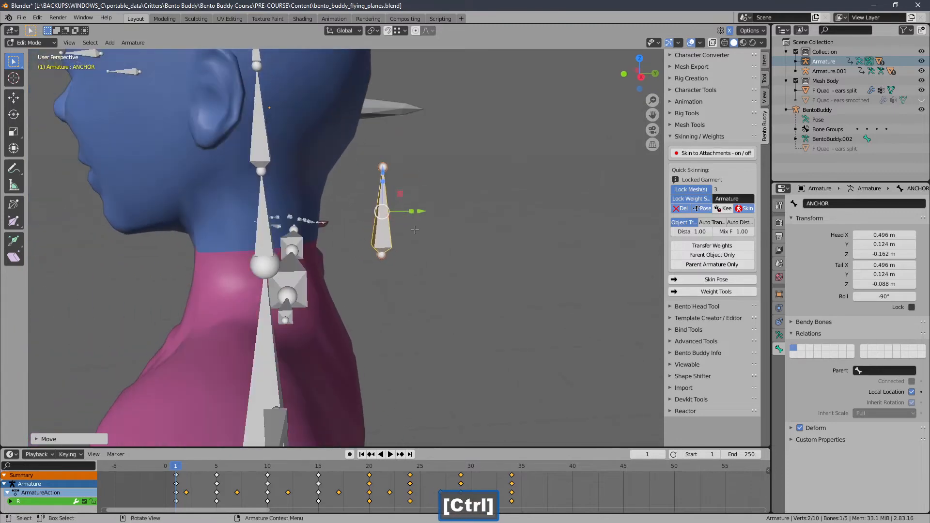
left_click_drag(423, 211, 387, 212)
mouse_move(388, 212)
middle_mouse_down()
mouse_move(306, 216)
mouse_move(350, 219)
mouse_move(380, 204)
middle_mouse_up()
middle_click_drag(380, 205, 379, 251, "ctrl")
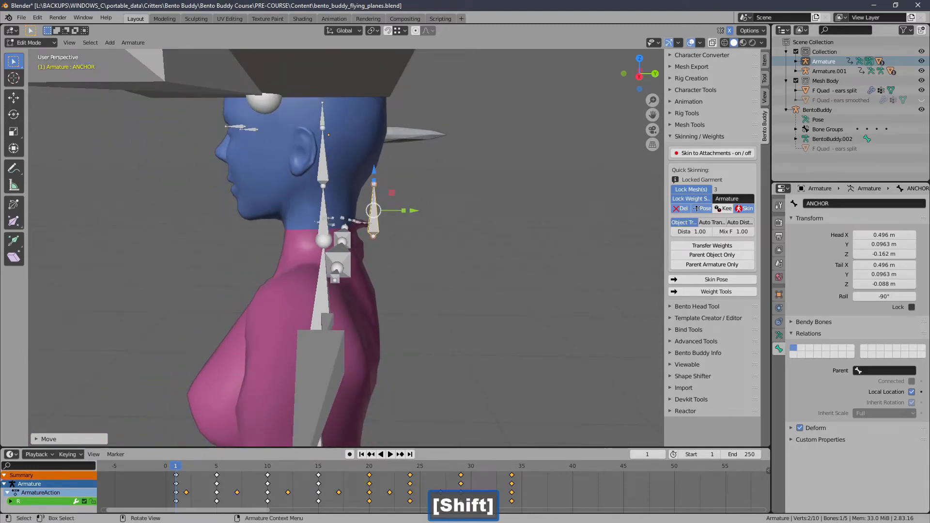
middle_click_drag(326, 218, 262, 228, "ctrl")
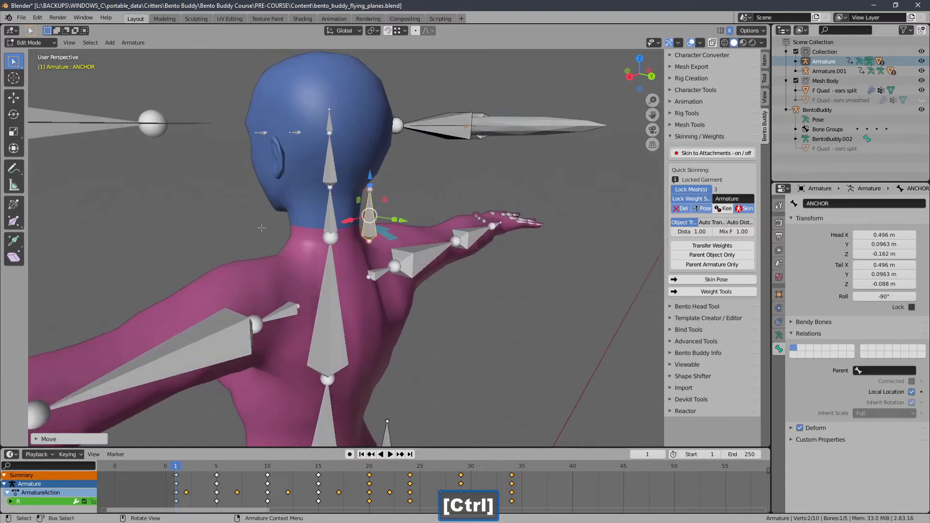
left_click(330, 175)
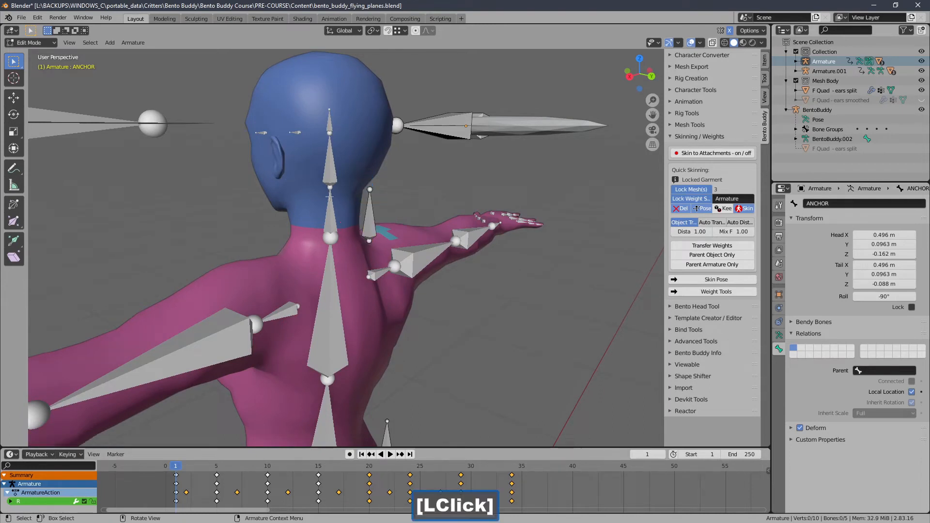
mouse_move(330, 196)
middle_mouse_down()
mouse_move(339, 220)
mouse_move(334, 194)
middle_mouse_up()
middle_click_drag(382, 123, 335, 238)
left_click(364, 218)
middle_click_drag(335, 238, 259, 216, "shift")
Step: Move the ROOT bone behind the avatar's hips, to X about 0.512 m and Y about 0.156 m
mouse_move(406, 262)
middle_mouse_down("ctrl")
mouse_move(400, 315)
mouse_move(413, 271)
middle_mouse_up("ctrl")
middle_click_drag(413, 271, 297, 238)
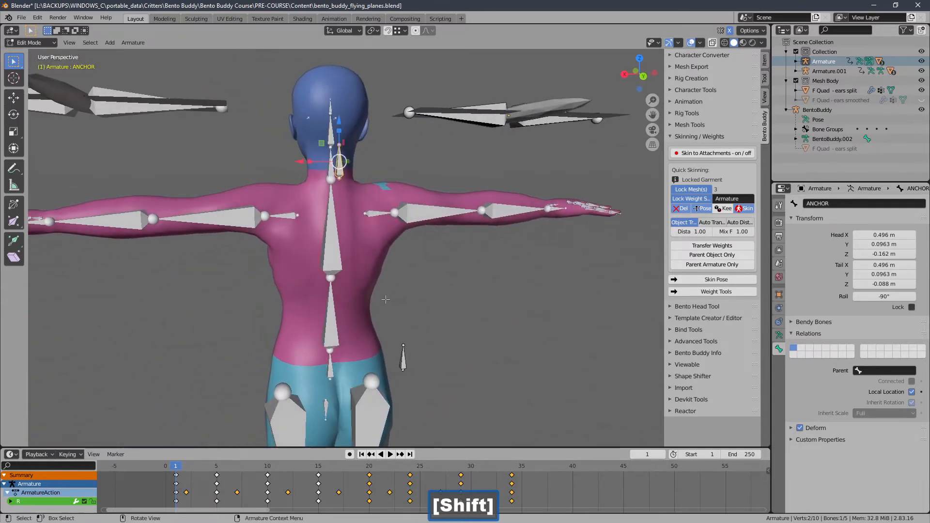
left_click(402, 355)
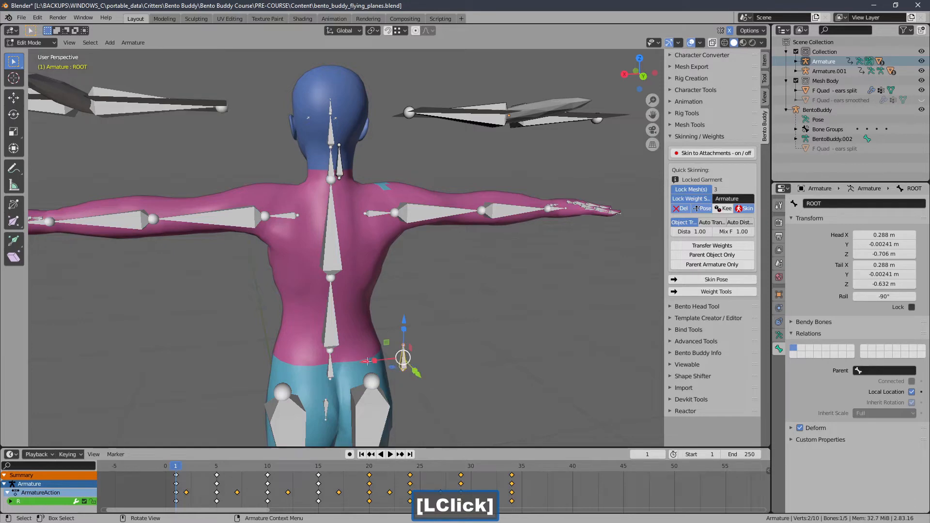
left_click_drag(403, 362, 287, 366)
middle_click_drag(287, 365, 367, 357)
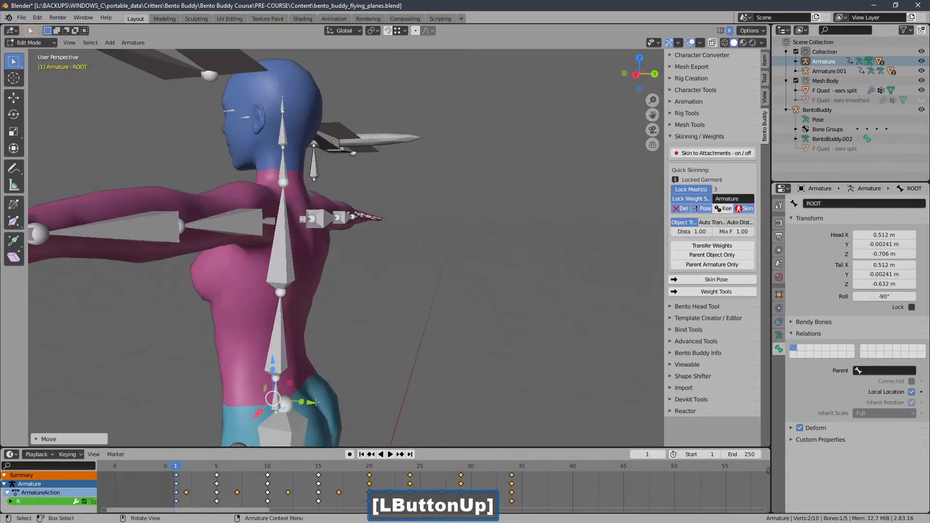
left_click_drag(318, 403, 382, 406)
middle_click_drag(382, 405, 402, 356)
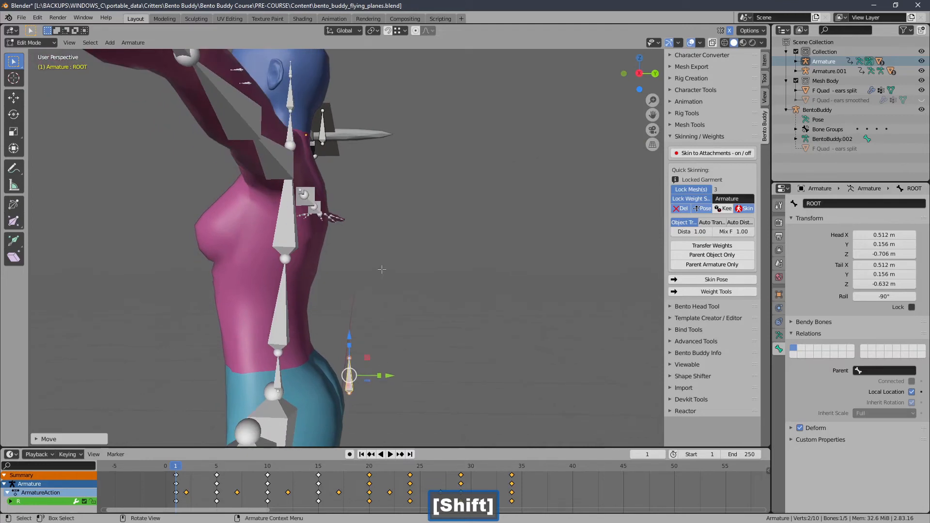
Step: Parent the ANCHOR bone to the ROOT bone with Keep Offset
left_click(322, 135)
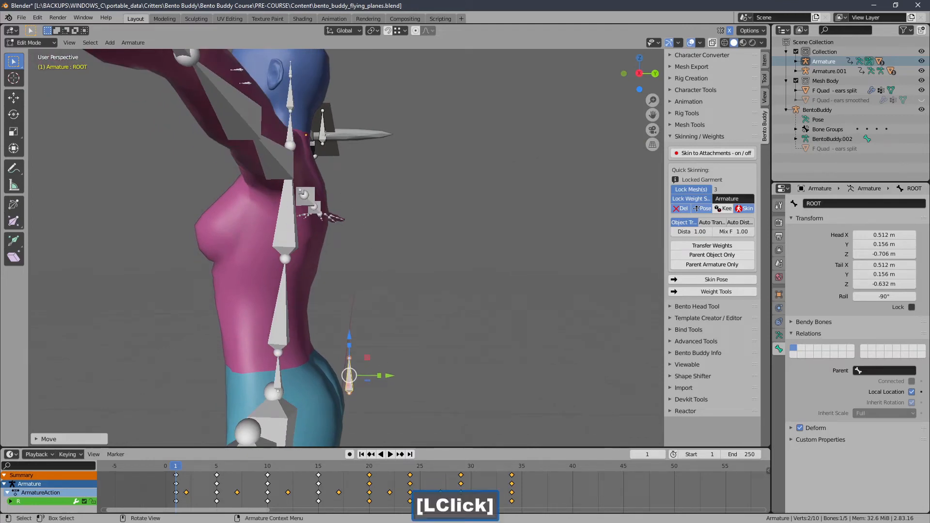
middle_click_drag(353, 215, 327, 139)
left_click(323, 134)
middle_click_drag(341, 339, 340, 284, "shift")
left_click(360, 280, "shift")
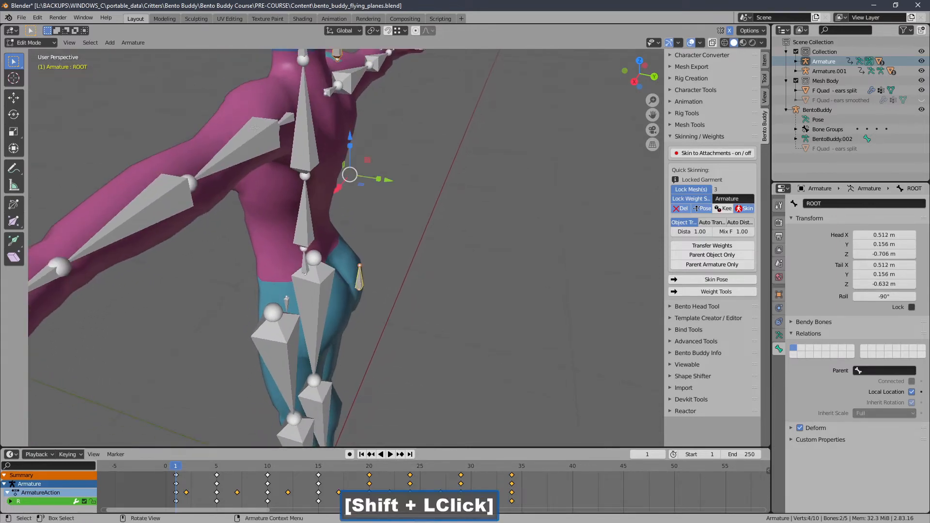
left_click(138, 44)
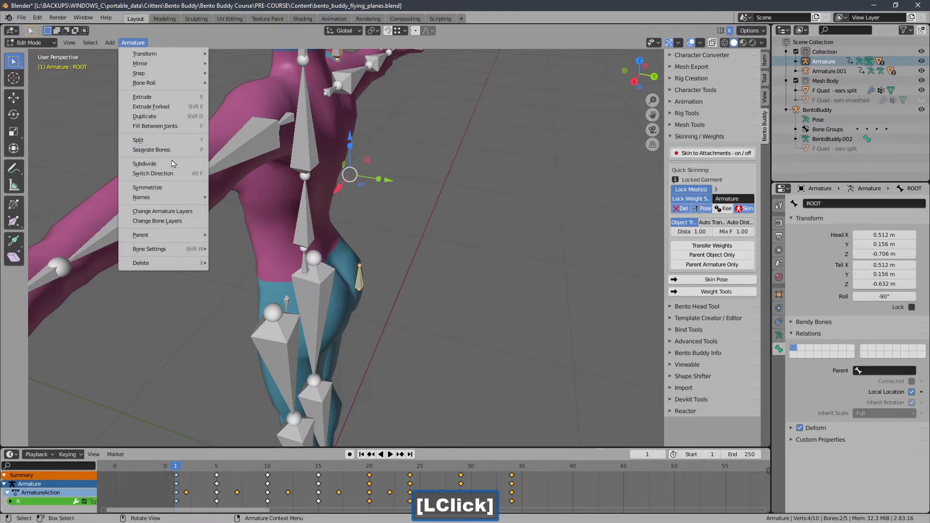
mouse_move(162, 235)
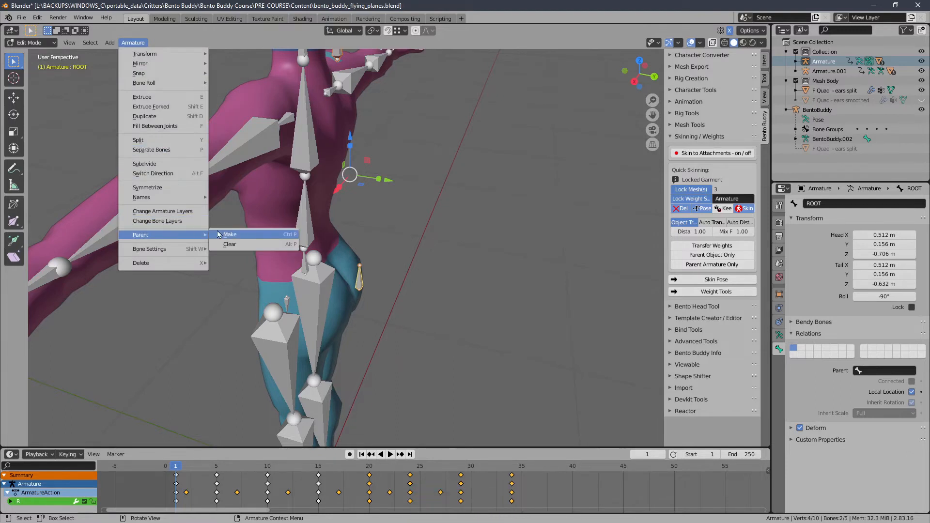
left_click(233, 237)
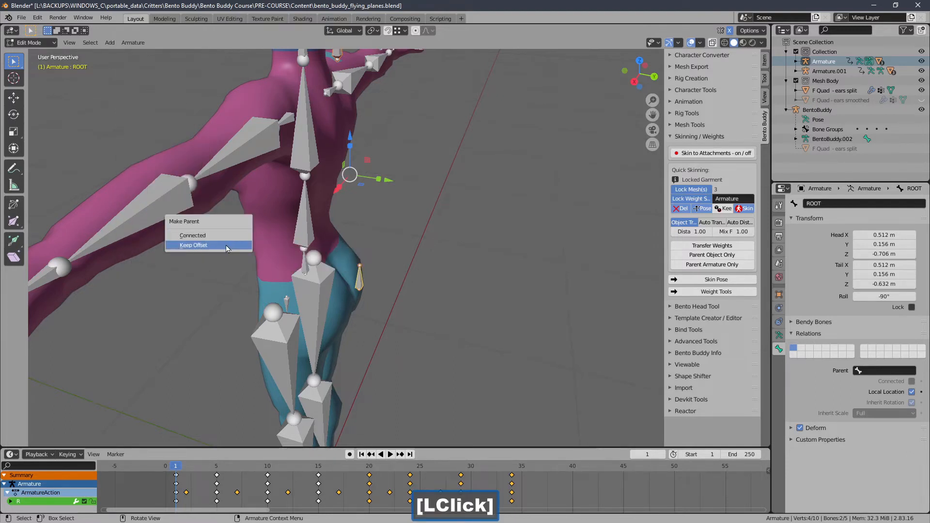
left_click(228, 245)
Step: Examine the linked ROOT and ANCHOR bones and their placement relative to the avatar and the winged flyers
middle_click_drag(351, 235, 352, 220)
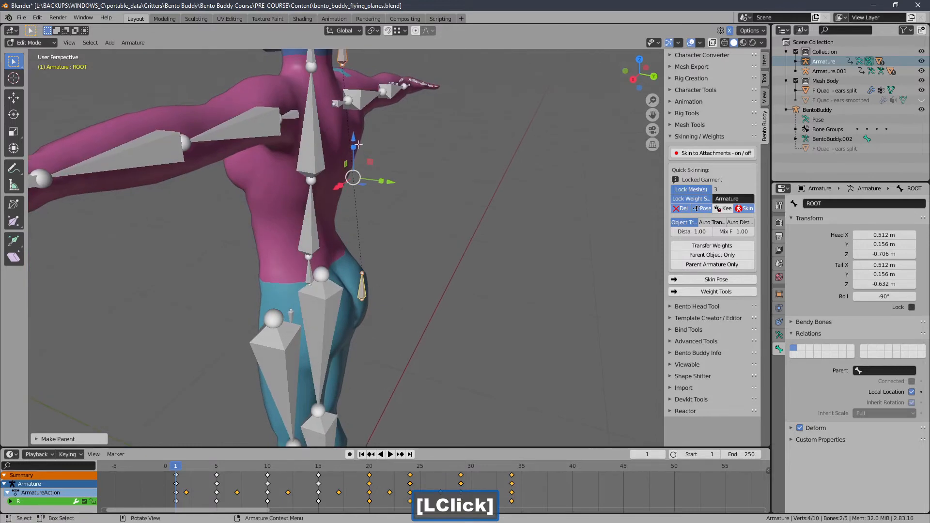
middle_click_drag(406, 163, 310, 270)
middle_click_drag(310, 270, 313, 293)
middle_click_drag(415, 169, 448, 186, "shift")
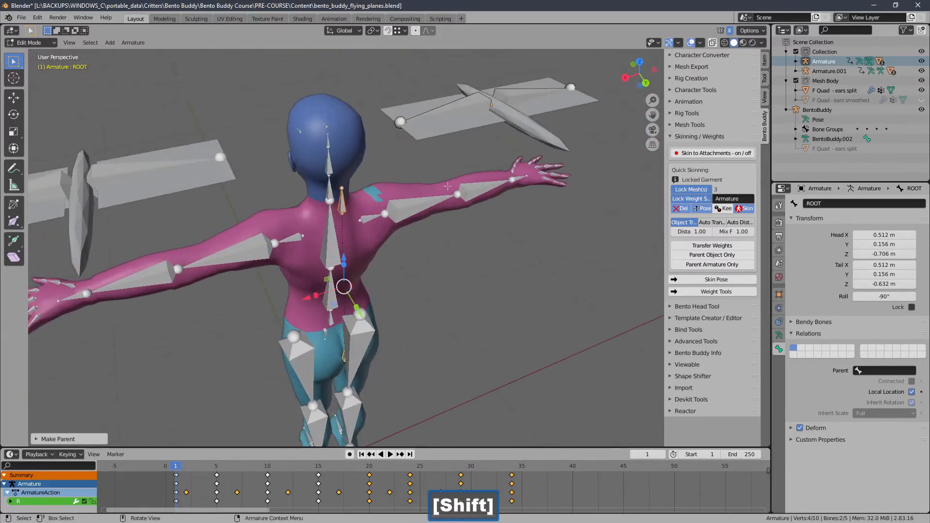
middle_click_drag(490, 120, 456, 157)
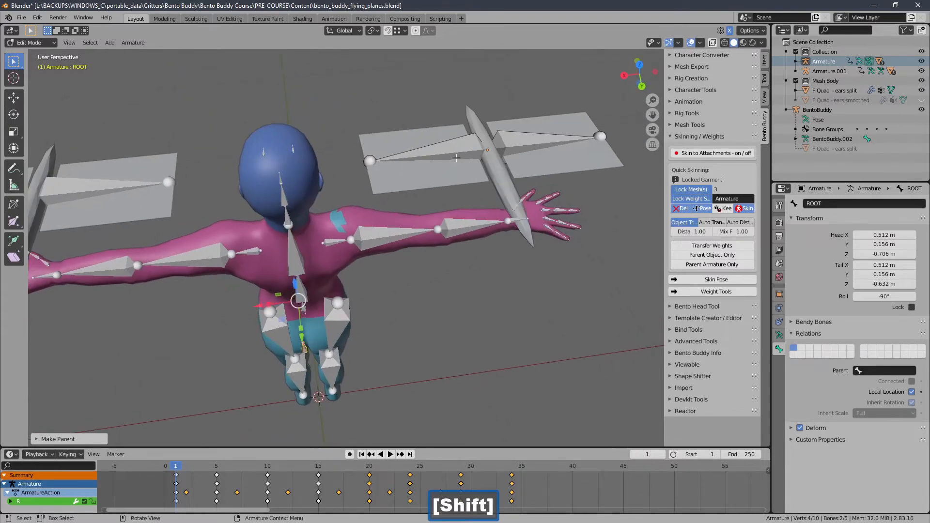
middle_click_drag(282, 256, 373, 179)
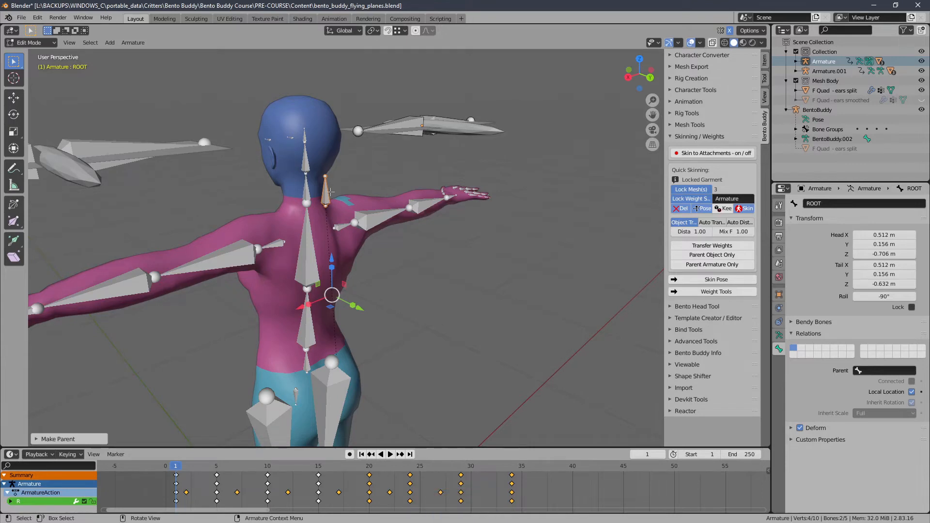
middle_click_drag(359, 170, 441, 171)
middle_click_drag(441, 171, 410, 208, "ctrl")
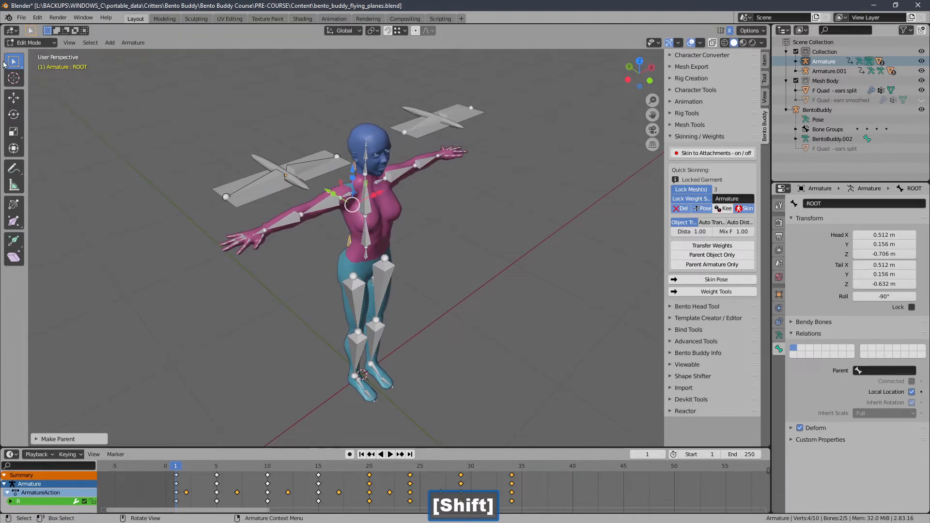
Step: Save the Blender file
left_click(21, 17)
left_click(30, 83)
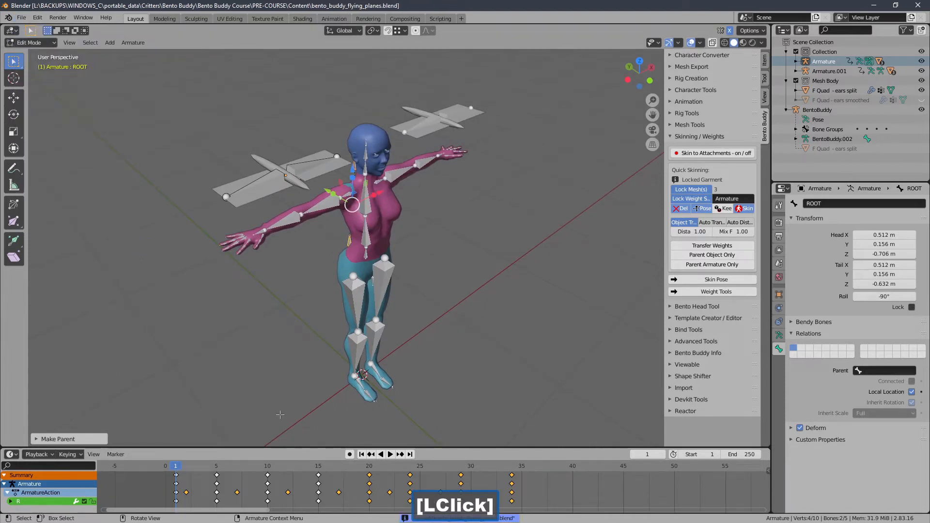
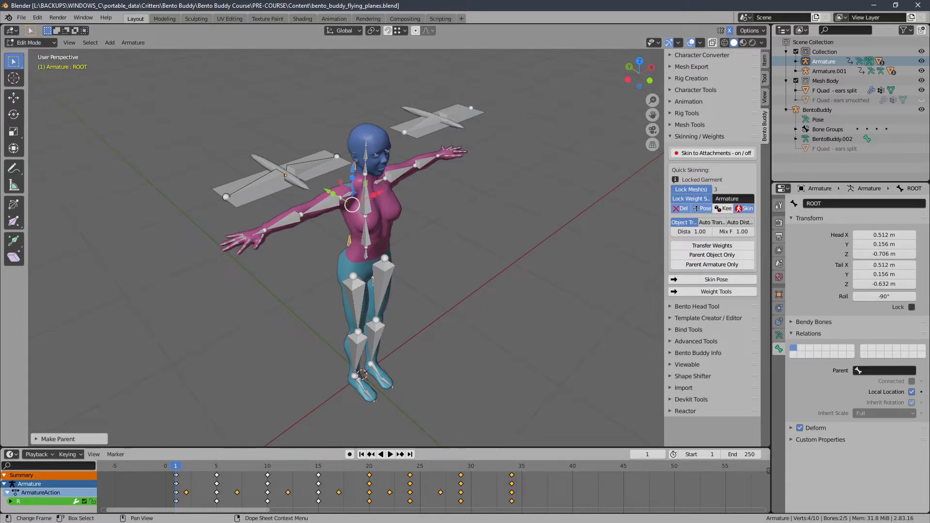
Step: Examine the ROOT and ANCHOR bones and their parent link from the side, back and front of the avatar
left_click(616, 290)
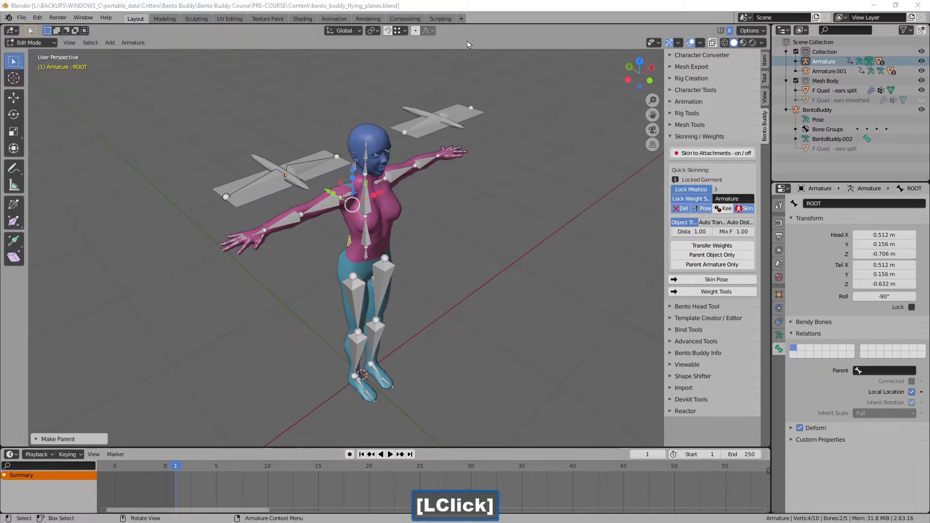
left_click(469, 45)
middle_click_drag(428, 177, 312, 146, "ctrl")
middle_click_drag(314, 145, 294, 104, "shift")
middle_click_drag(345, 243, 405, 209)
middle_click_drag(349, 206, 432, 234)
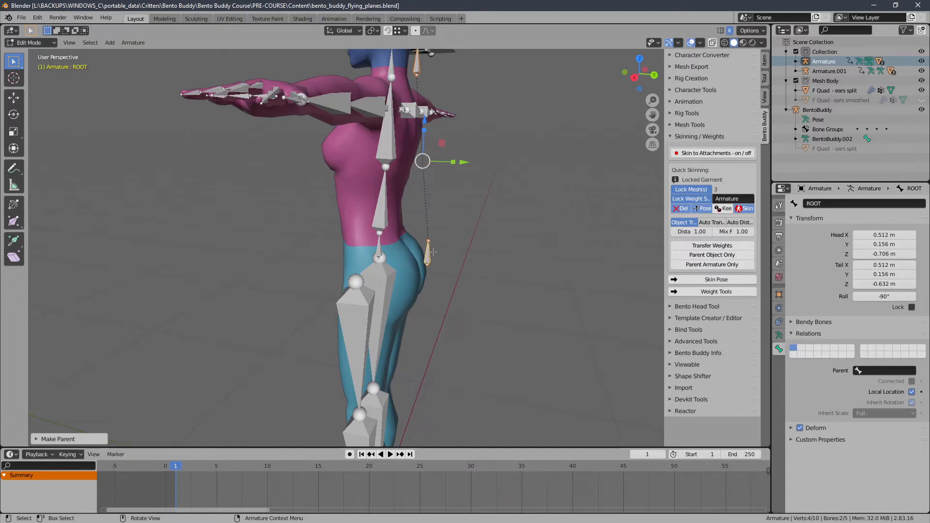
middle_click_drag(436, 234, 433, 243, "shift")
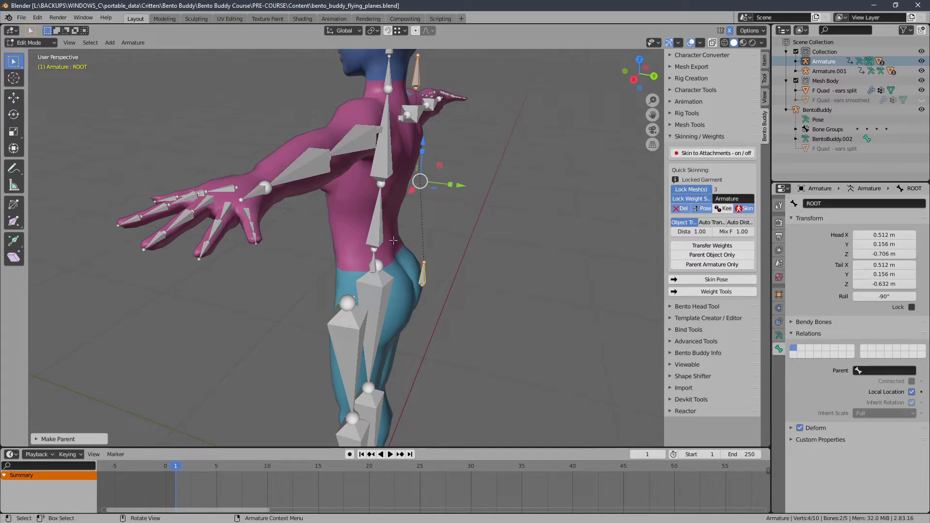
middle_click_drag(393, 241, 335, 229, "shift")
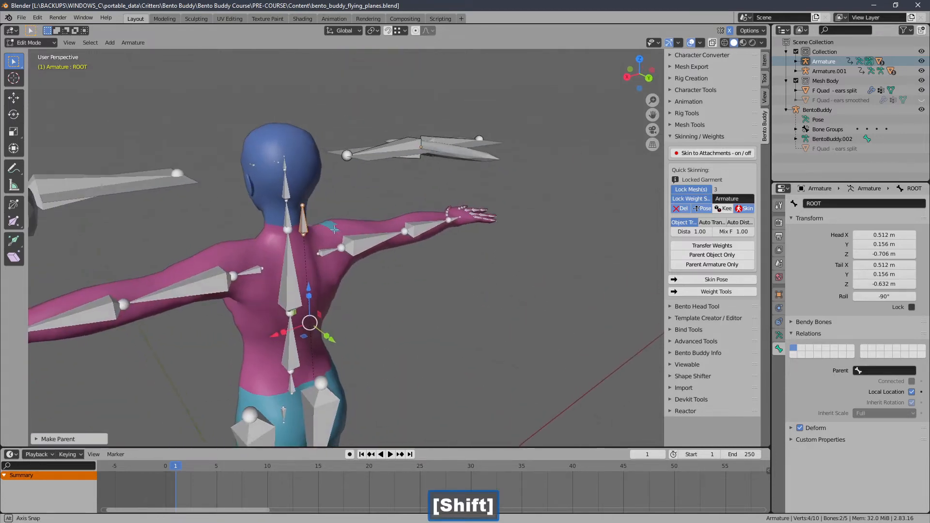
middle_click_drag(309, 266, 429, 295, "shift")
middle_click_drag(377, 306, 423, 281)
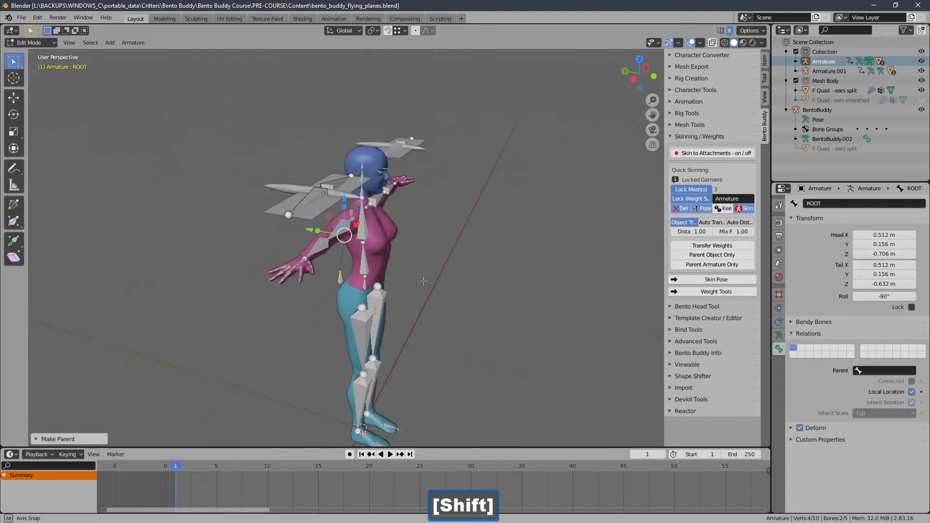
Step: Select the ANCHOR bone behind the avatar's neck and turn off its Deform option
middle_click_drag(345, 280, 306, 233)
left_click(303, 226)
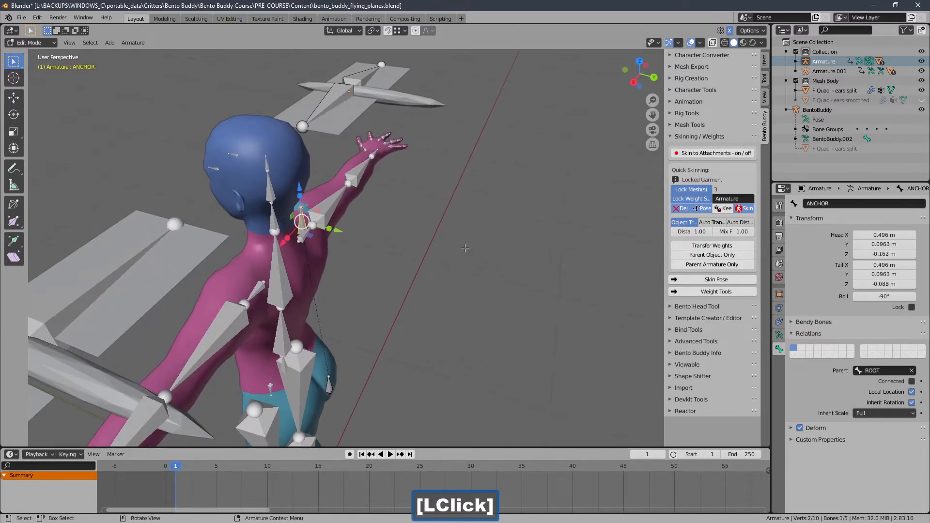
left_click(809, 429)
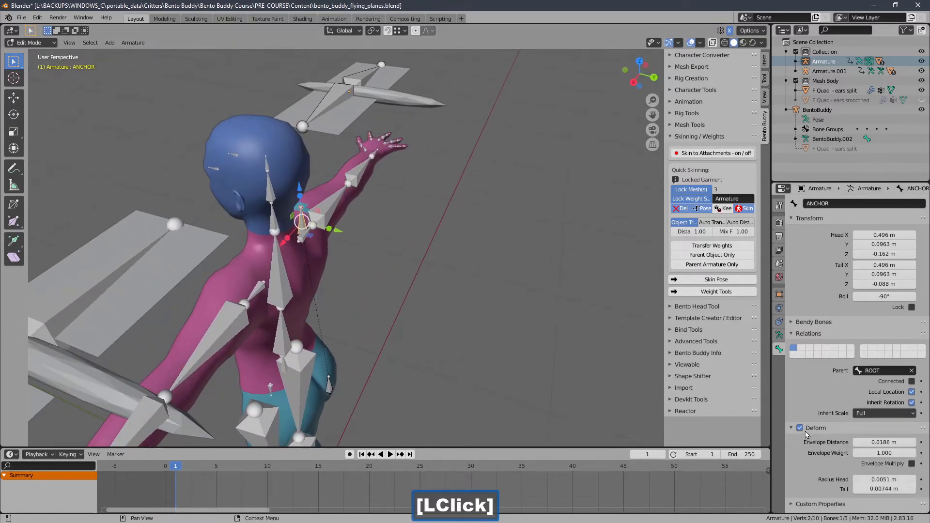
left_click(804, 429)
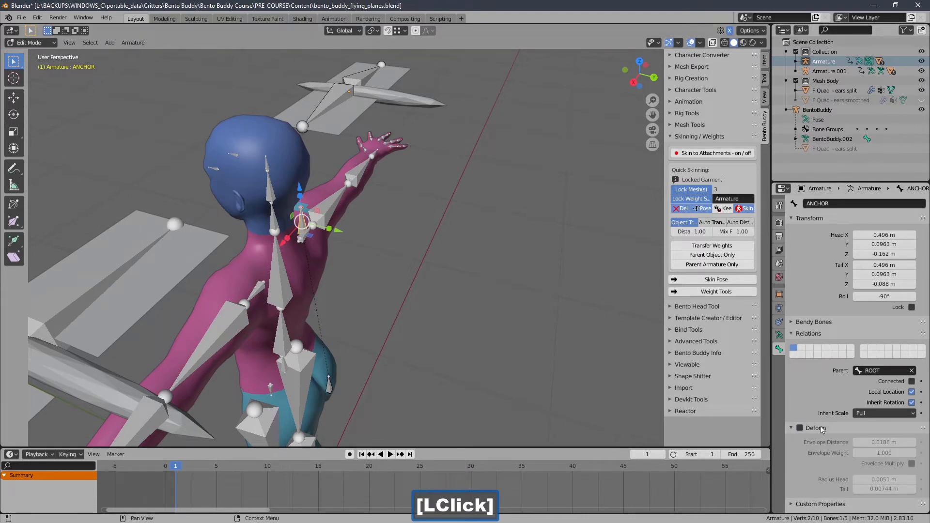
left_click(838, 429)
Step: Examine the non-deforming ANCHOR bone's position relative to the avatar's shoulders, the ROOT bone and both winged flyers
middle_click_drag(431, 307, 403, 257)
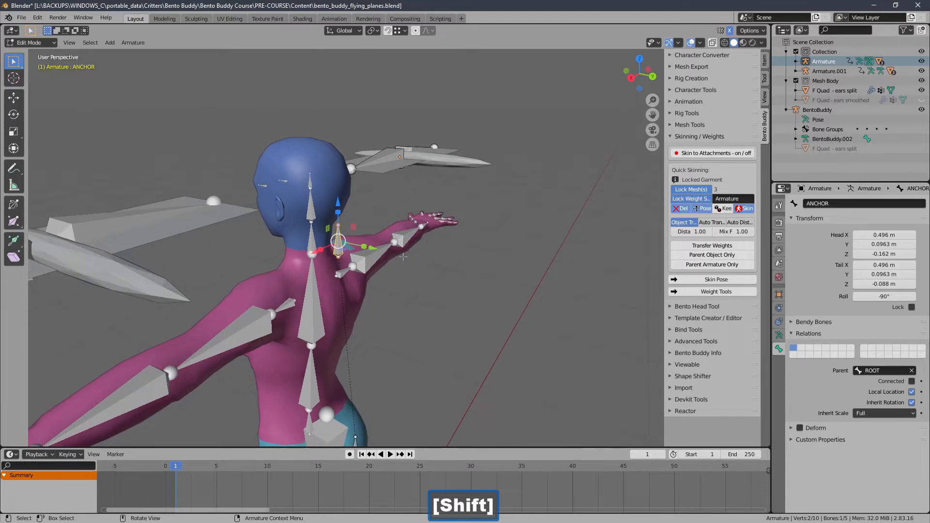
middle_click_drag(283, 225, 262, 243, "shift")
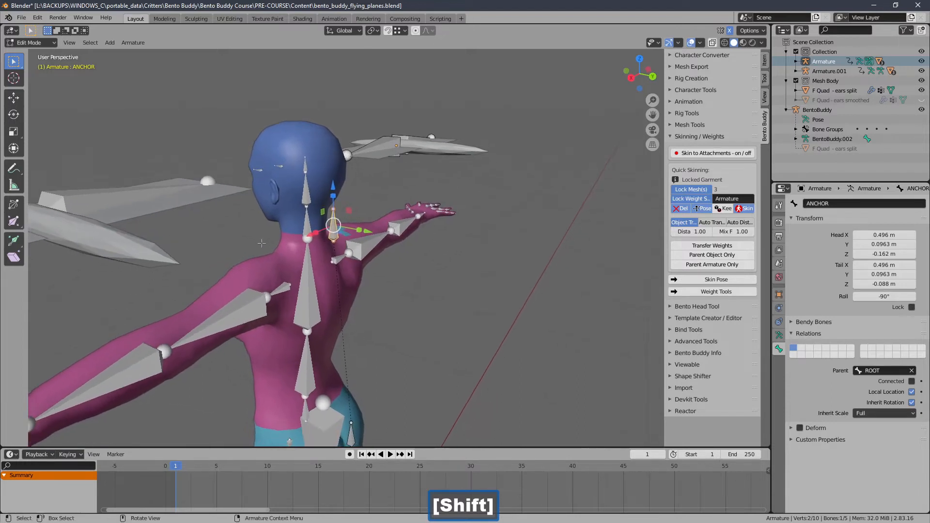
scroll(219, 210, "down", 1)
middle_click_drag(219, 209, 198, 204, "shift")
middle_click_drag(276, 217, 281, 236)
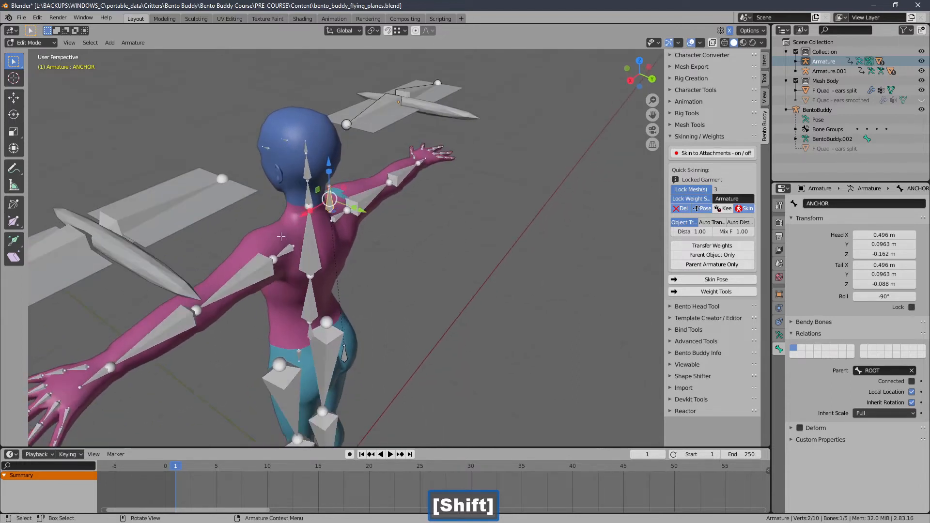
middle_click_drag(363, 129, 345, 154)
middle_click_drag(345, 190, 348, 171, "shift")
middle_click_drag(348, 178, 349, 212, "ctrl")
middle_click_drag(364, 255, 377, 261)
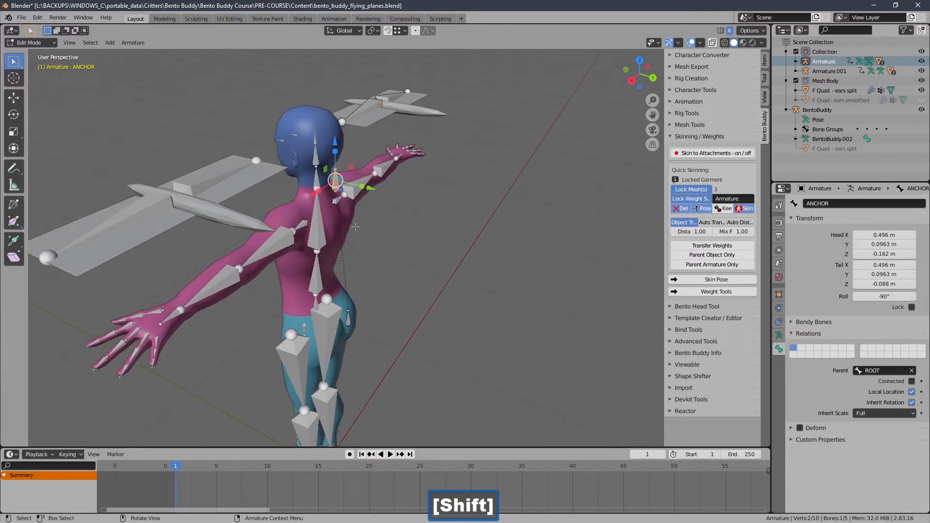
mouse_move(356, 227)
middle_mouse_down("ctrl")
mouse_move(356, 208)
mouse_move(363, 232)
middle_mouse_up("ctrl")
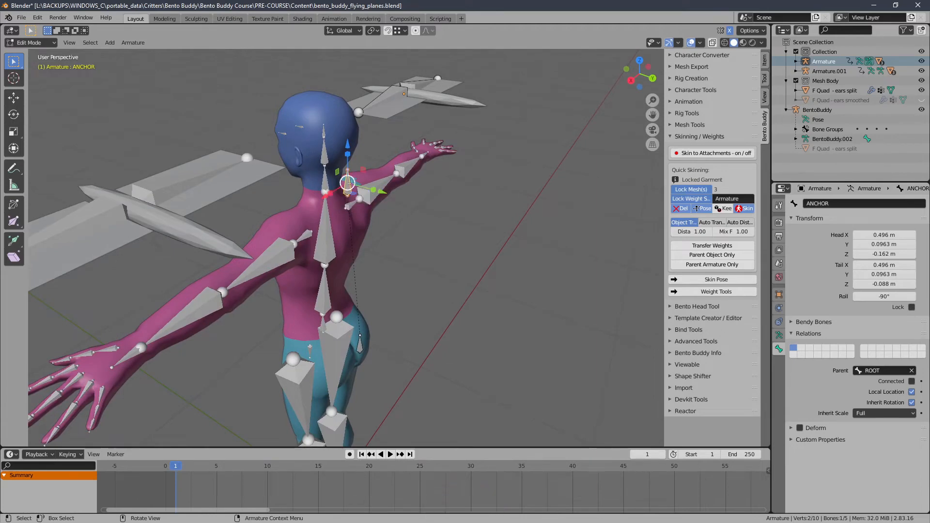
middle_click_drag(344, 210, 318, 212, "shift")
middle_click_drag(324, 248, 328, 235, "shift")
middle_click_drag(328, 234, 336, 264, "ctrl")
middle_click_drag(326, 203, 499, 204)
middle_click_drag(282, 214, 361, 191)
middle_click_drag(361, 191, 356, 220, "ctrl")
middle_click_drag(356, 221, 312, 179, "shift")
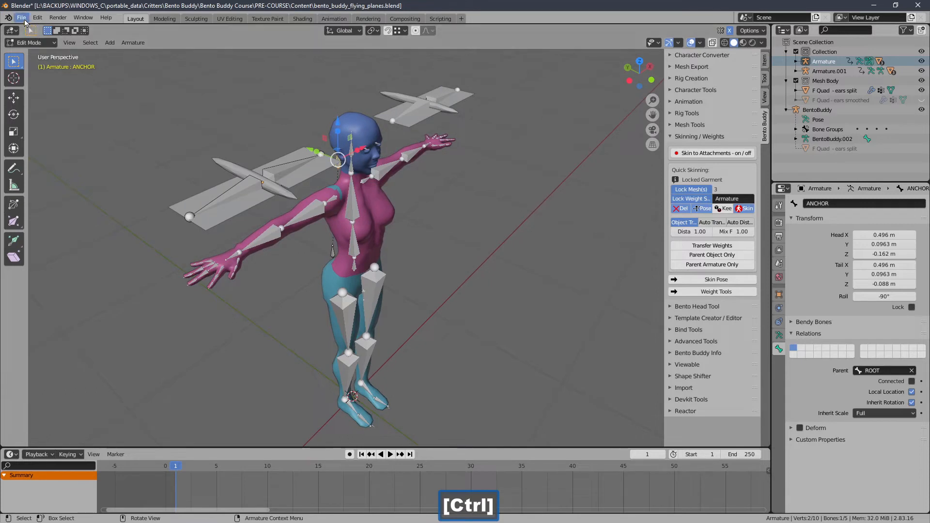
Step: Save the Blender file and clear the locked meshes and weight source from Bento Buddy's Quick Skinning settings
left_click(23, 20)
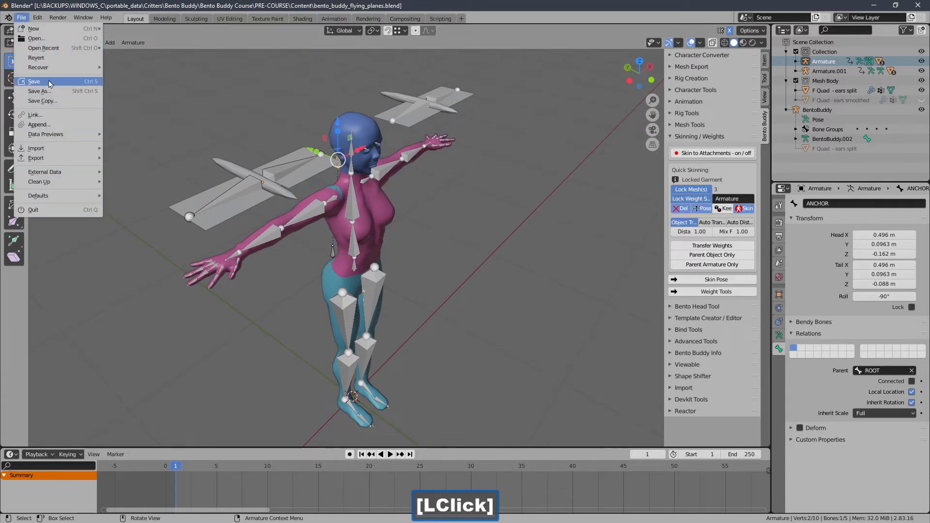
left_click(34, 81)
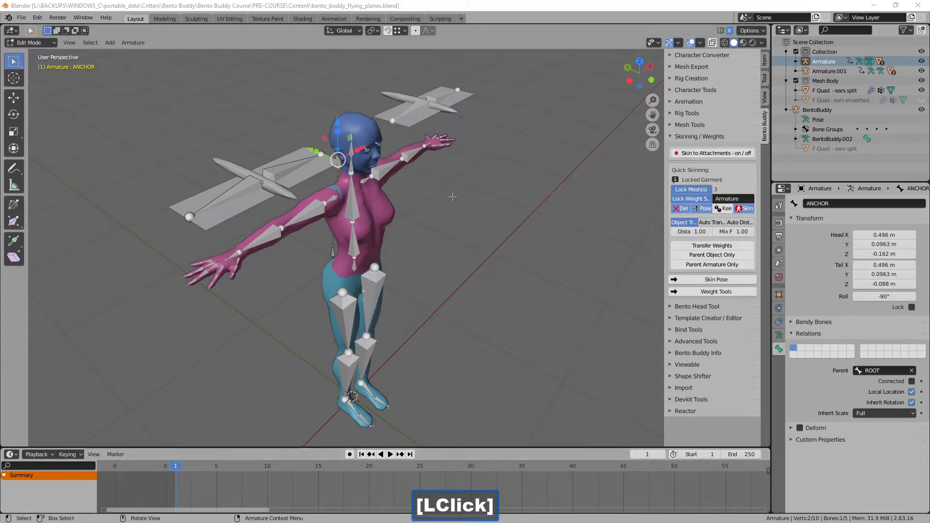
left_click(678, 210)
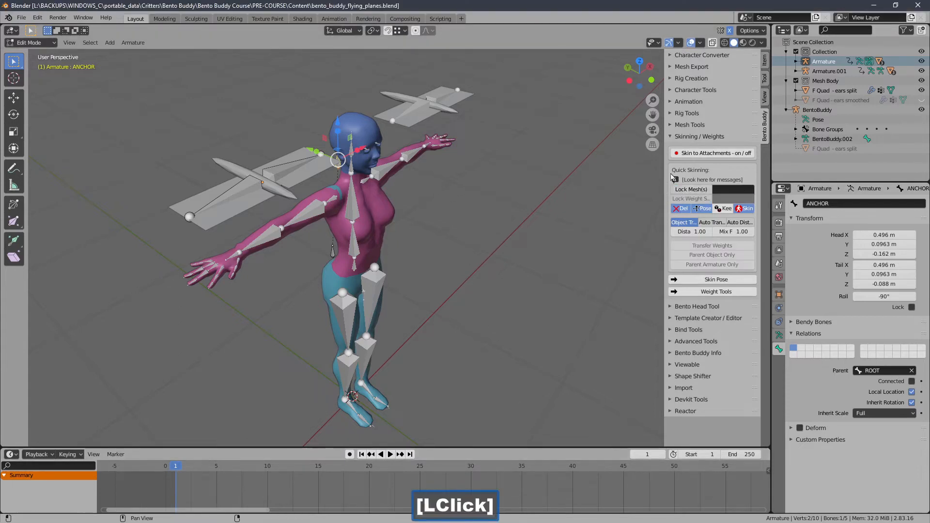
left_click(697, 136)
Step: Examine the ANCHOR bone up close behind the neck, and the avatar and flyers from the front
middle_click_drag(426, 204, 504, 204)
middle_click_drag(504, 204, 575, 170, "ctrl")
middle_click_drag(502, 174, 506, 248, "shift")
middle_click_drag(467, 181, 422, 182)
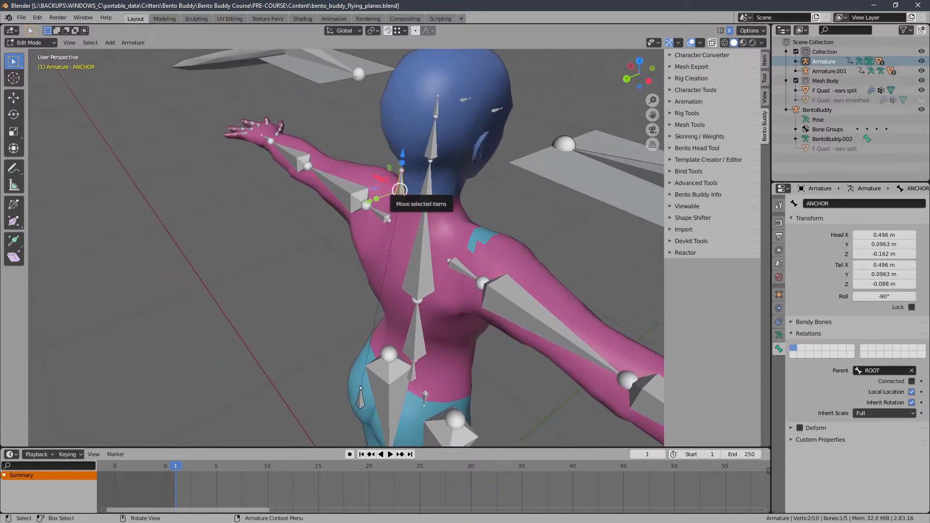
middle_click_drag(400, 190, 393, 183)
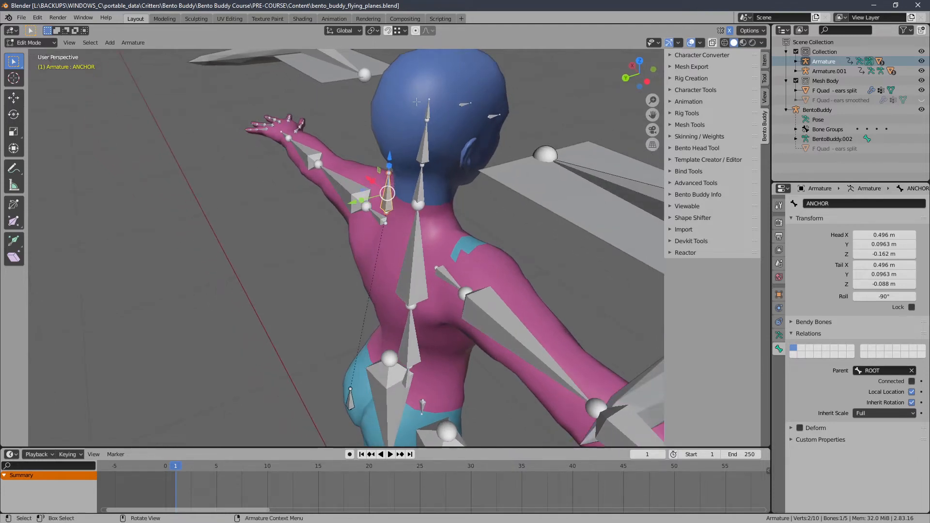
middle_click_drag(417, 102, 288, 204, "ctrl")
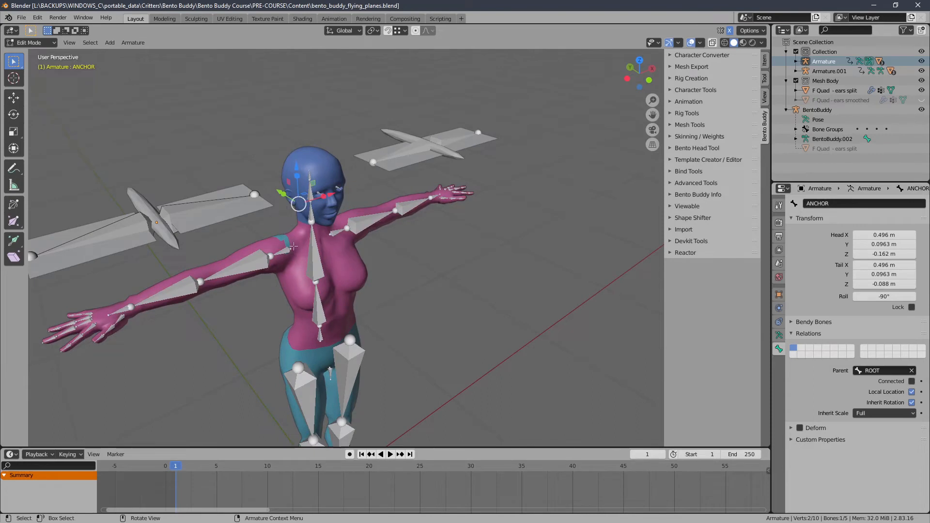
middle_click_drag(322, 260, 332, 232, "shift")
middle_click_drag(326, 186, 371, 224)
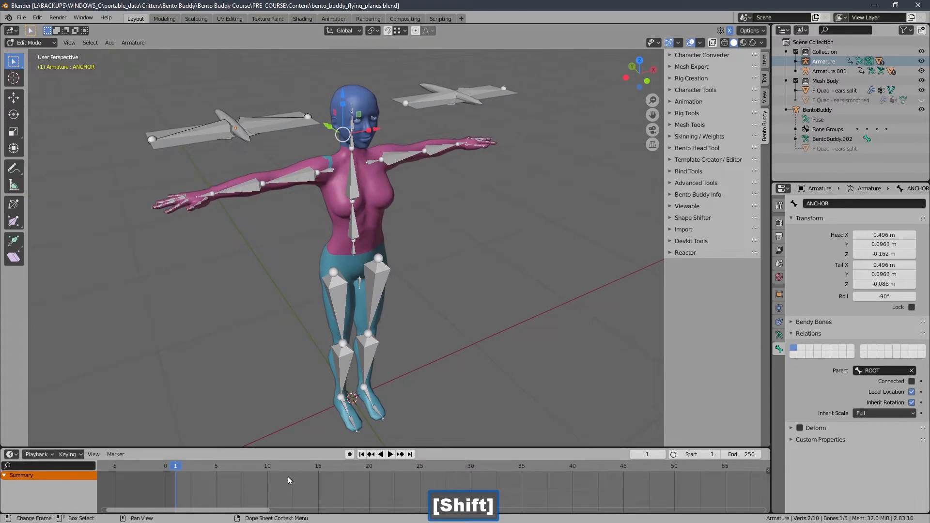
Step: Switch the flyer armature from Edit Mode to Object Mode
middle_click_drag(290, 481, 307, 473, "ctrl")
middle_click_drag(397, 480, 266, 475, "shift")
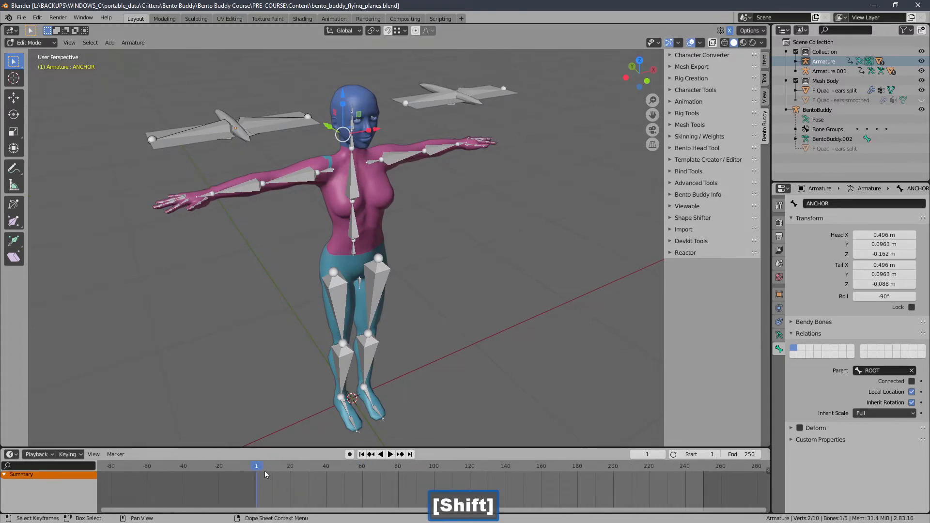
mouse_move(265, 475)
left_mouse_down()
mouse_move(376, 476)
mouse_move(254, 473)
mouse_move(299, 472)
mouse_move(282, 473)
left_mouse_up()
left_click(371, 455)
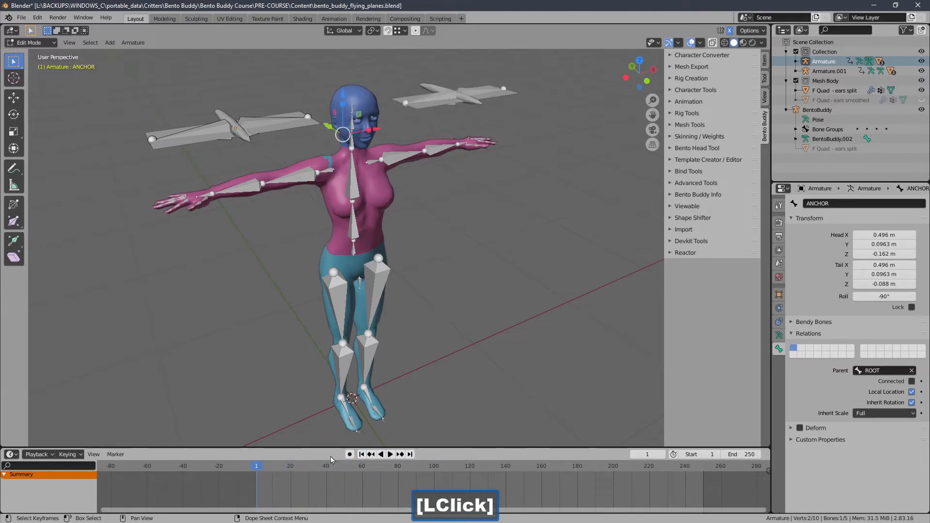
mouse_move(313, 352)
middle_mouse_down("shift")
mouse_move(321, 354)
mouse_move(311, 357)
middle_mouse_up("shift")
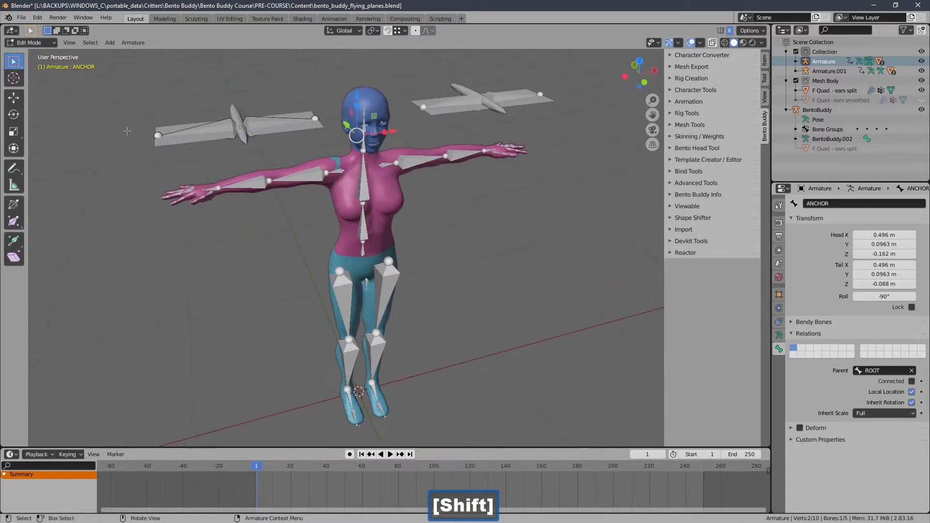
left_click(30, 43)
left_click(27, 56)
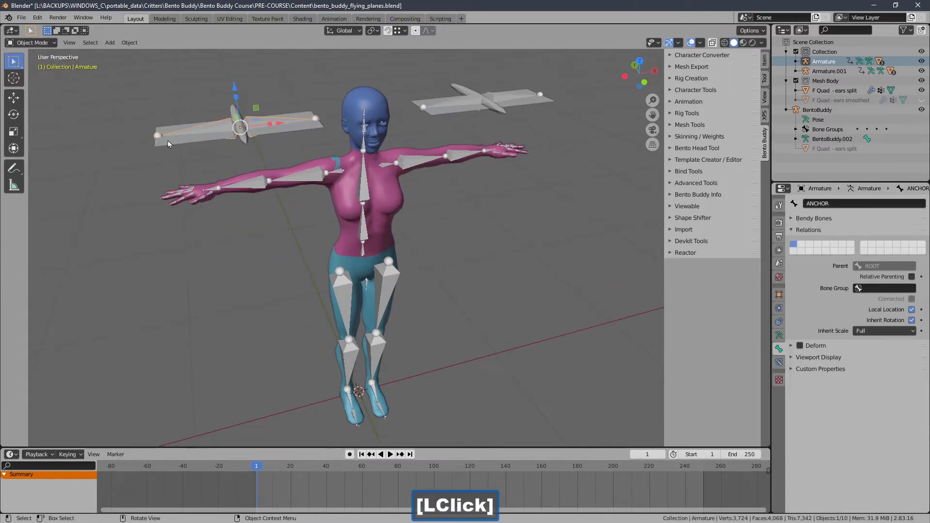
Step: Preview the wing flap by scrubbing the animation to frame 15, and return to the first frame
mouse_move(278, 470)
left_mouse_down()
mouse_move(342, 474)
mouse_move(273, 472)
mouse_move(304, 473)
mouse_move(282, 465)
left_mouse_up()
left_click(349, 454)
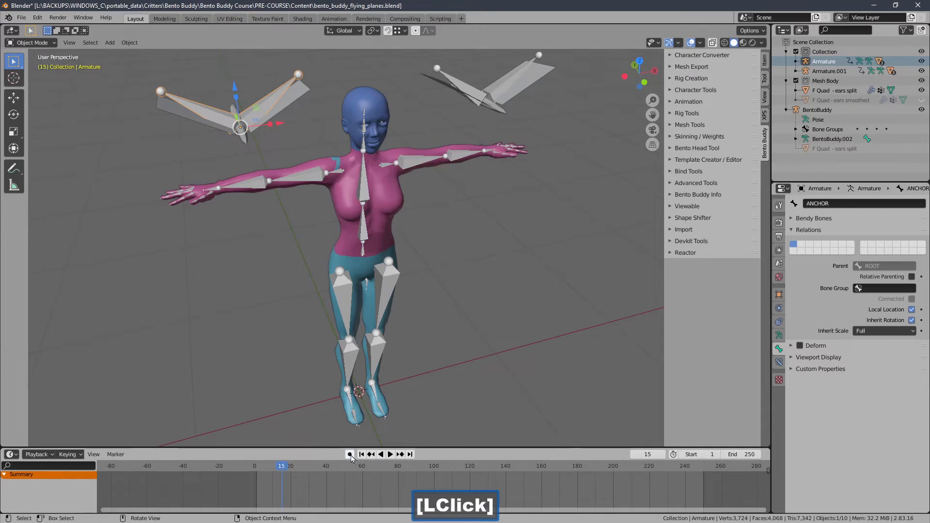
left_click(362, 456)
Step: Select both flyers' armatures and compose them into one rig with Bento Buddy's Puppeteer, with animation merging enabled
middle_click_drag(314, 149, 326, 159)
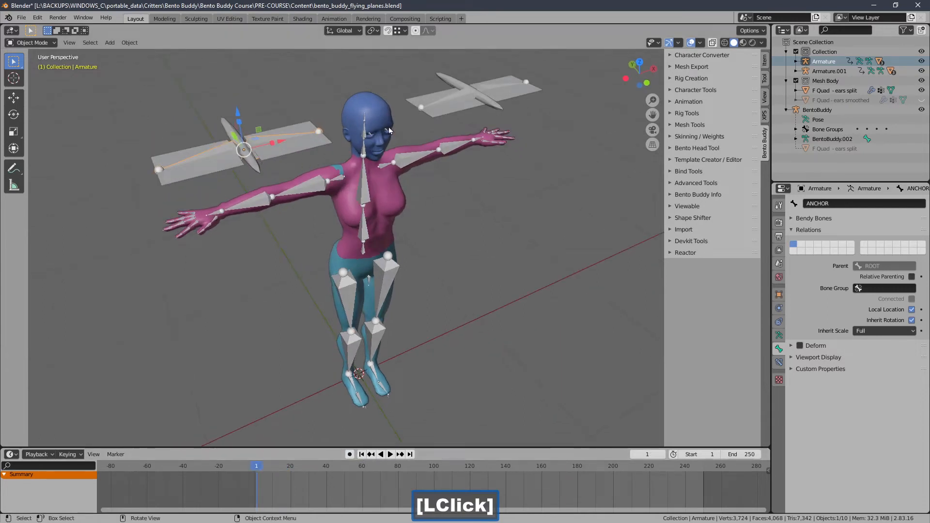
middle_click_drag(388, 127, 399, 148, "ctrl")
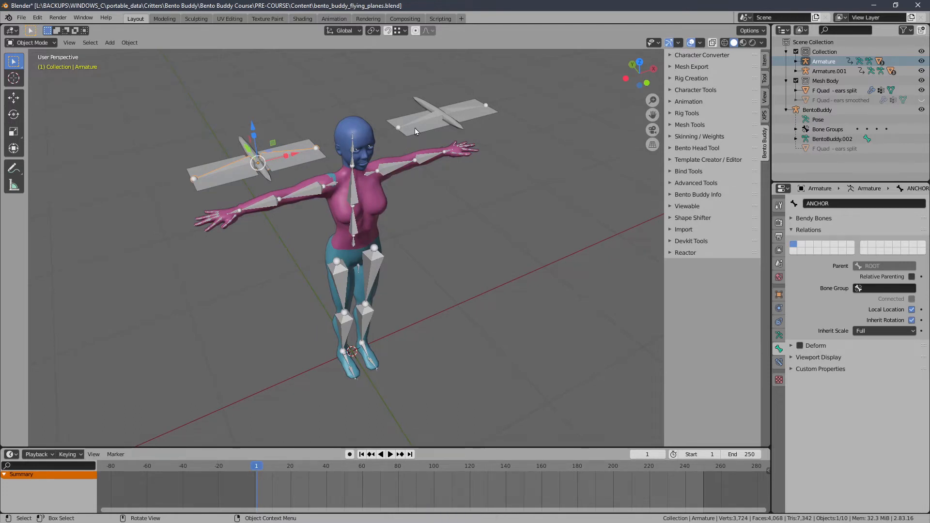
left_click(428, 115, "shift")
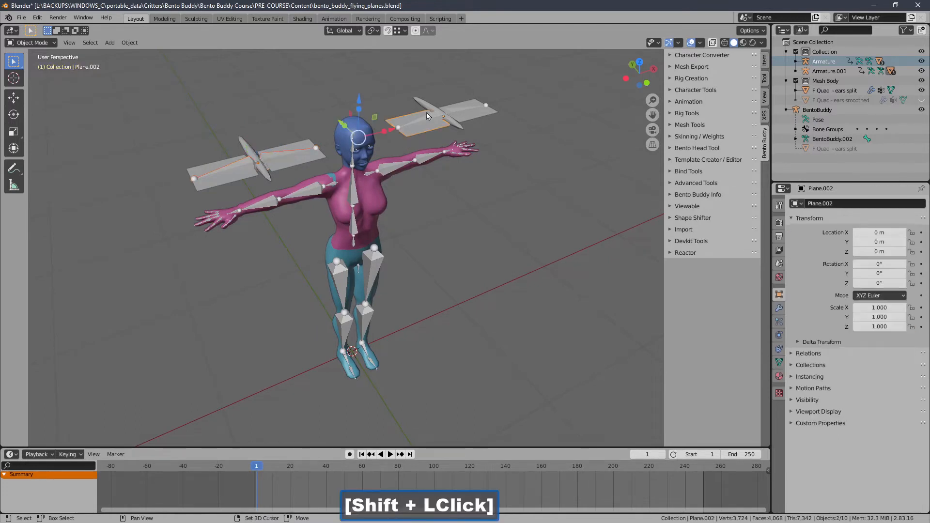
left_click(267, 163)
left_click(442, 125, "shift")
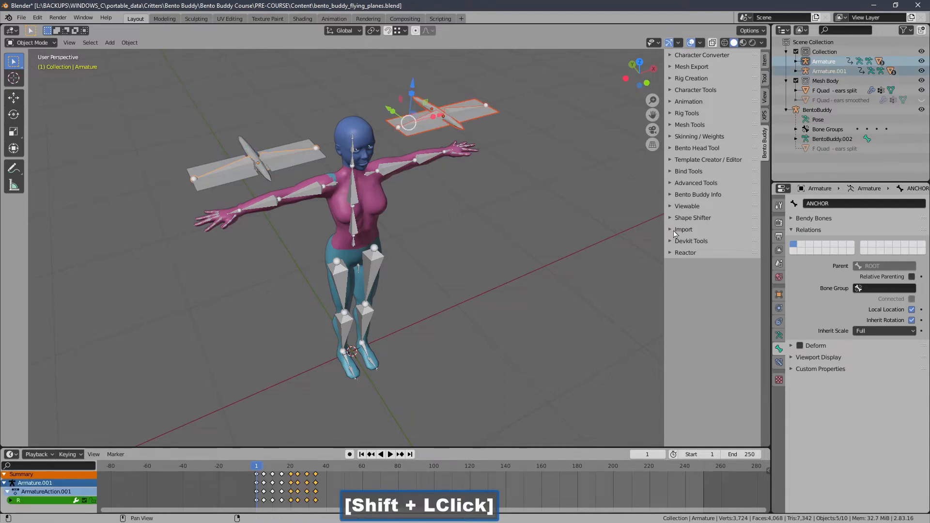
left_click(684, 218)
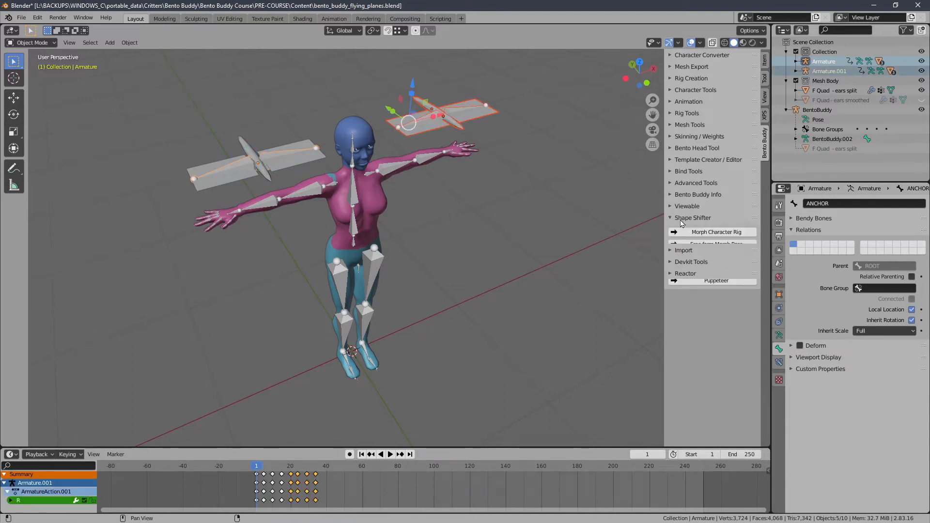
left_click(694, 281)
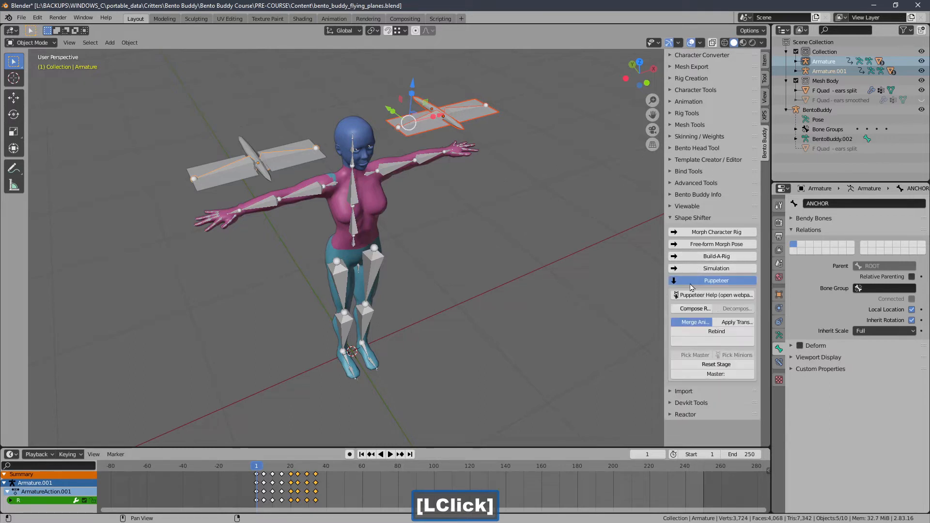
left_click(692, 309)
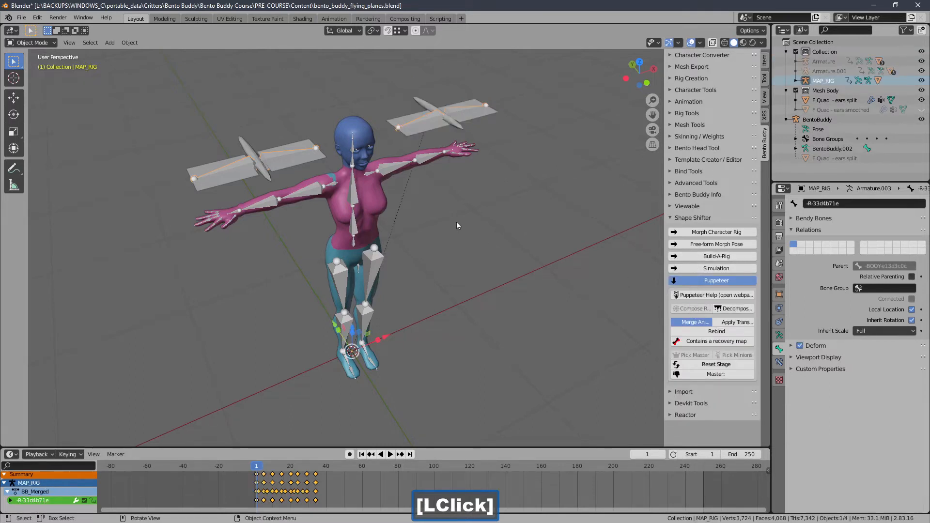
Step: Scrub the composed rig's merged animation to frame 18 and examine the wing flap on both flyers
mouse_move(296, 463)
left_mouse_down()
mouse_move(318, 463)
mouse_move(266, 454)
mouse_move(286, 463)
left_mouse_up()
middle_click_drag(291, 250, 302, 275)
left_click(304, 216)
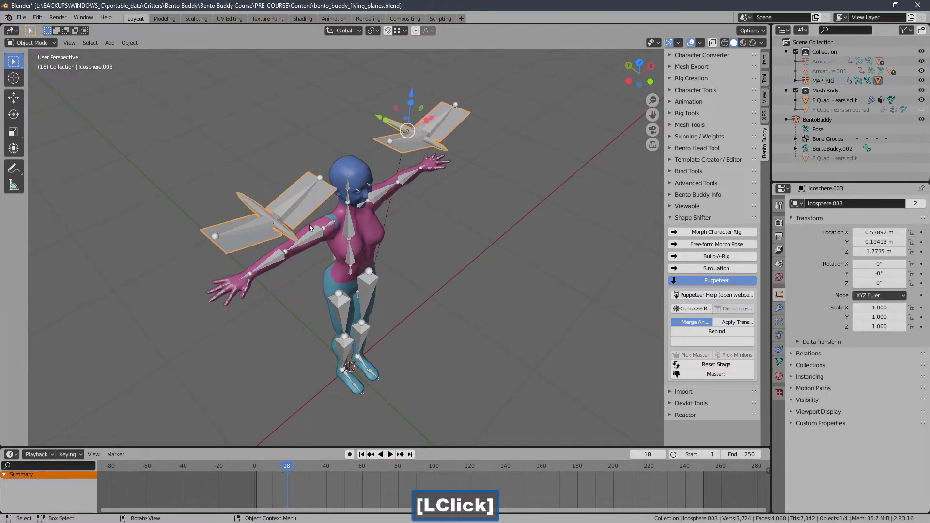
middle_click_drag(327, 234, 304, 232)
middle_click_drag(341, 193, 332, 171, "shift")
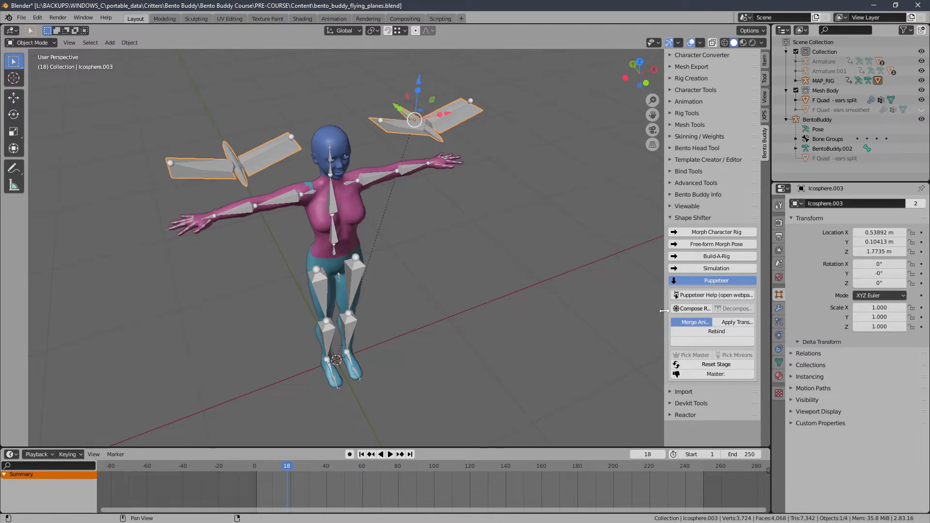
Step: Select the composed MAP_RIG armature and return its animation to the first frame
left_click_drag(663, 311, 636, 308)
left_click(451, 113)
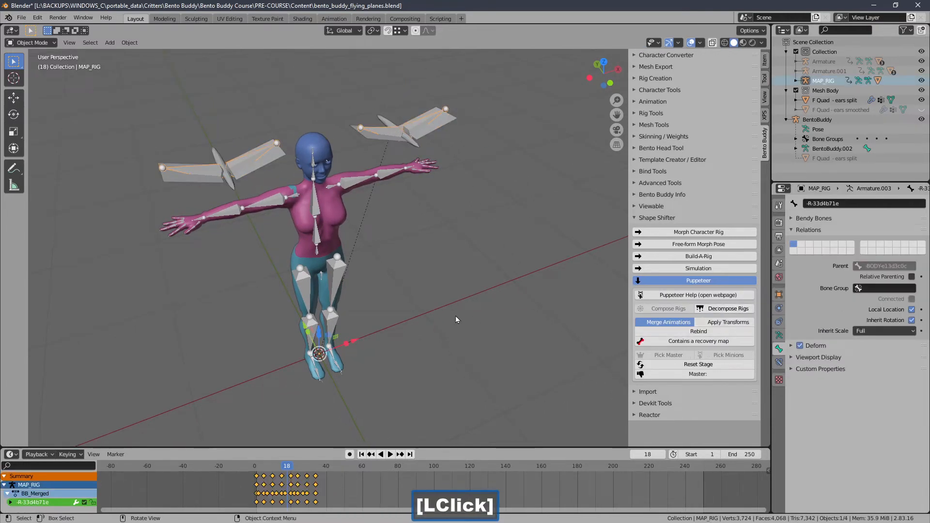
middle_click_drag(456, 316, 446, 291)
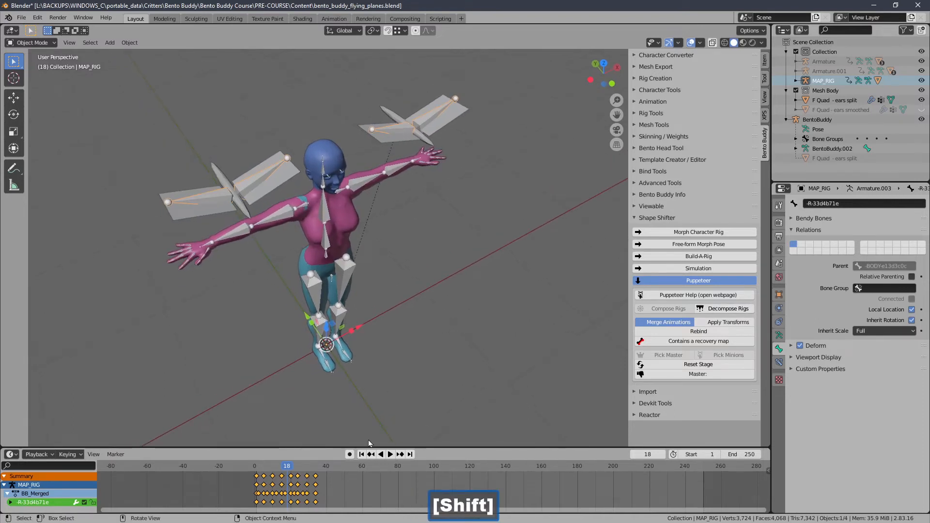
left_click(361, 455)
middle_click_drag(340, 315, 433, 225)
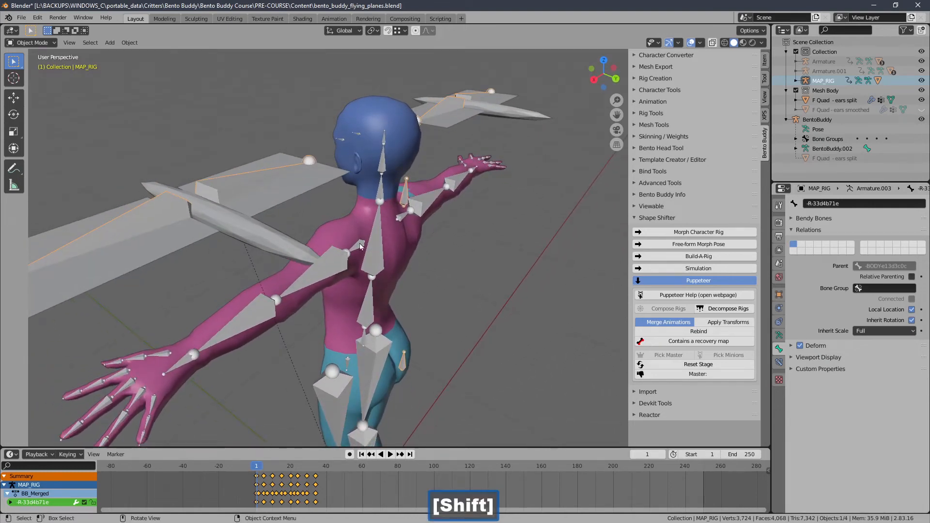
left_click(332, 276)
middle_click_drag(348, 254, 408, 247)
middle_click_drag(299, 253, 355, 150, "shift")
left_click(327, 186)
middle_click_drag(321, 193, 305, 218)
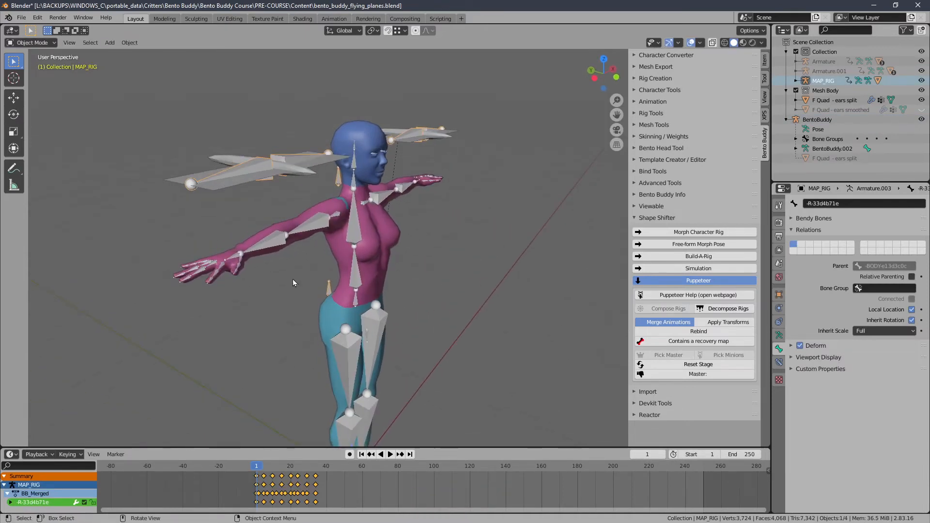
Step: Try rotating the ANCHOR bone behind the avatar's neck in Pose Mode, and cancel the rotation
left_click(68, 454)
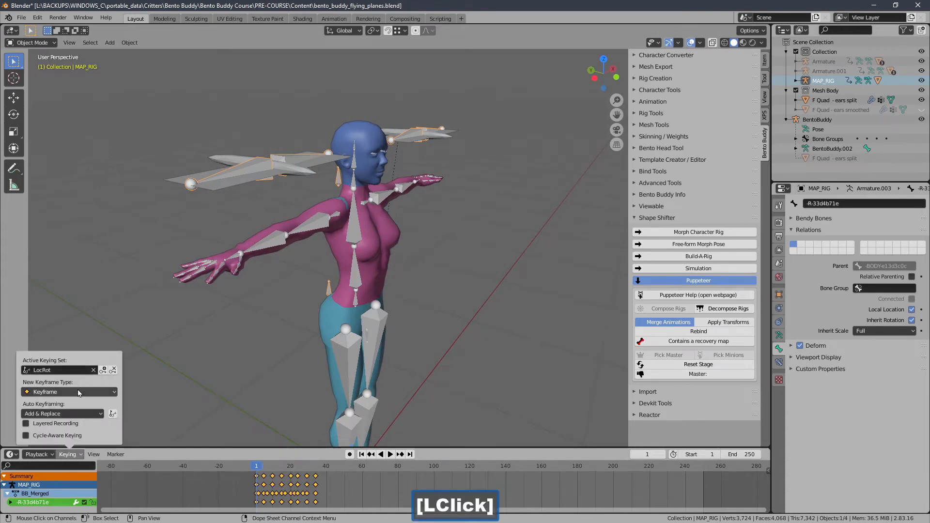
left_click(43, 42)
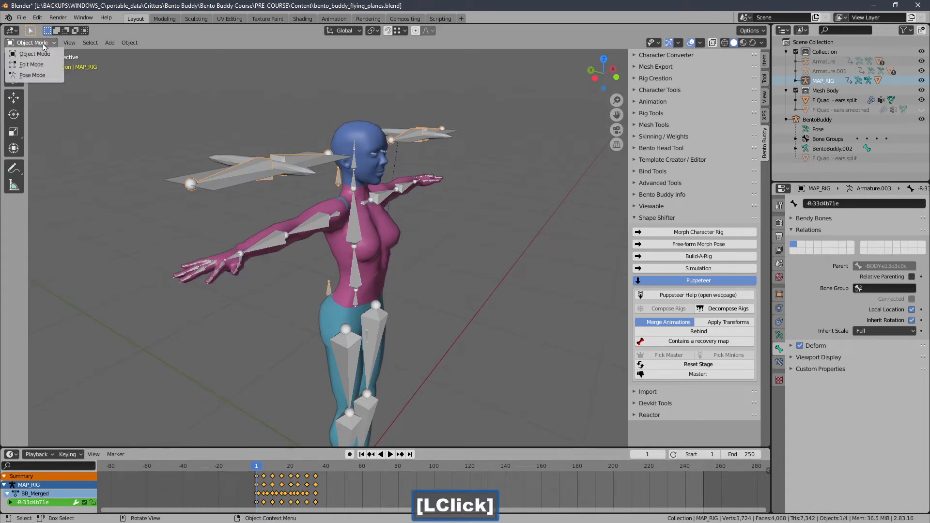
left_click(30, 73)
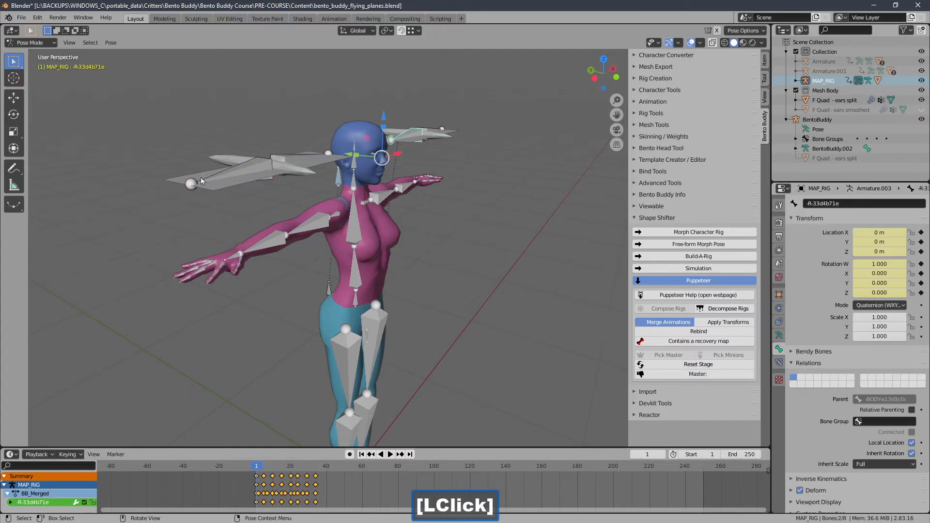
left_click(336, 181)
key("r")
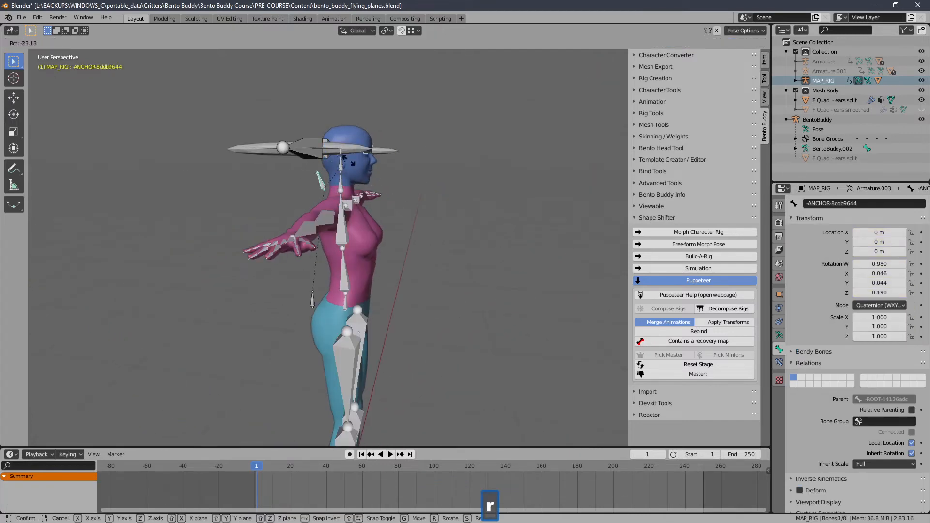
right_click(352, 163)
middle_click_drag(352, 163, 298, 174)
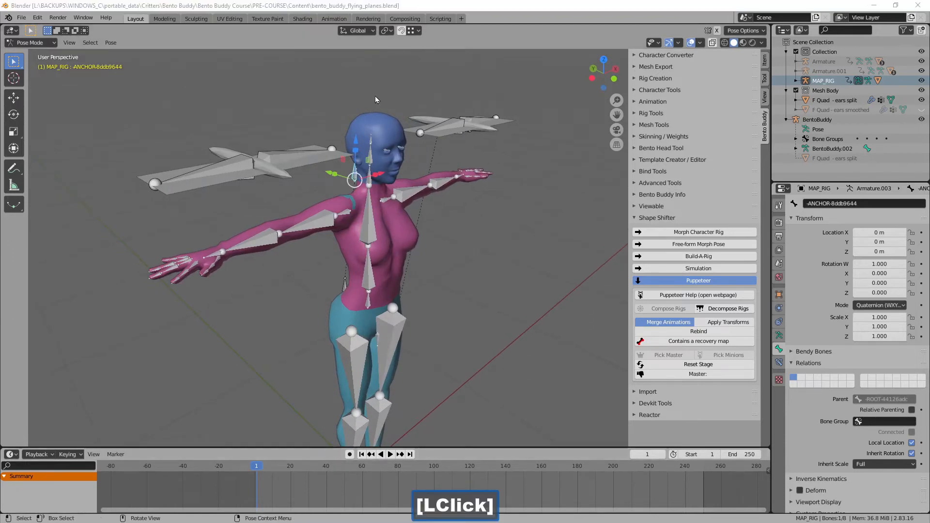
Step: Return the composed rig to Object Mode and expand the Template Creator's Visual Snap Mapper tools
left_click(52, 43)
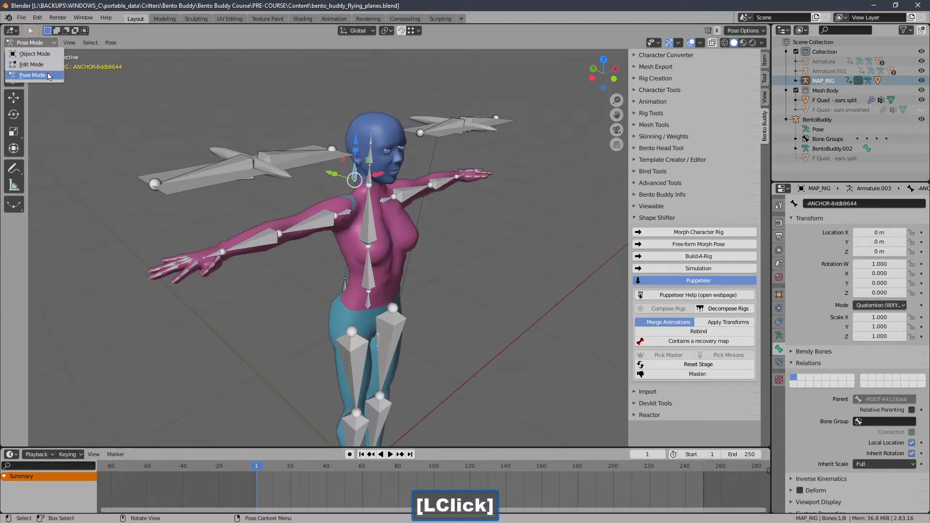
left_click(49, 53)
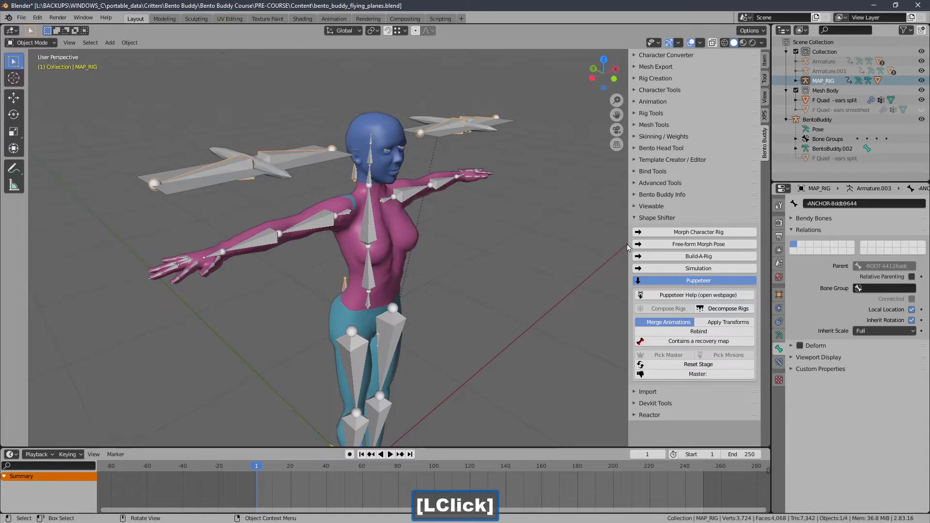
left_click(634, 217)
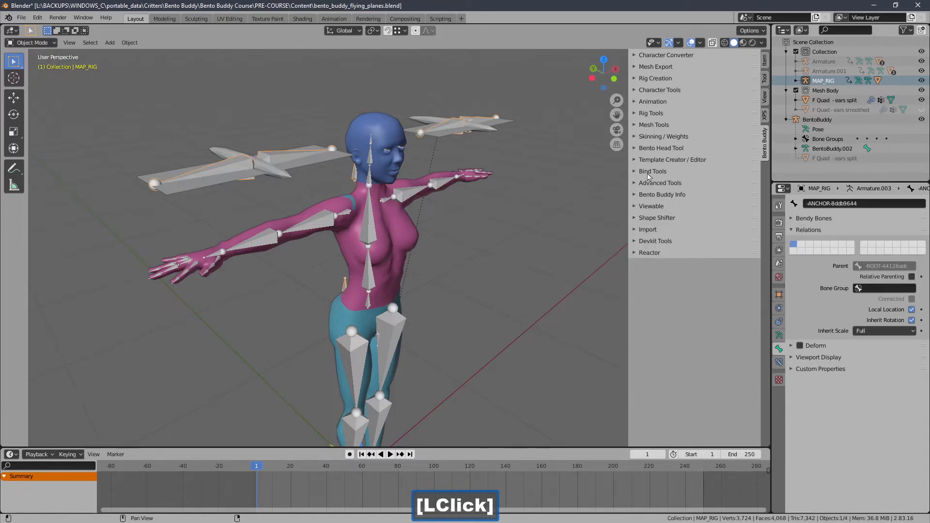
left_click(651, 161)
left_click(642, 201)
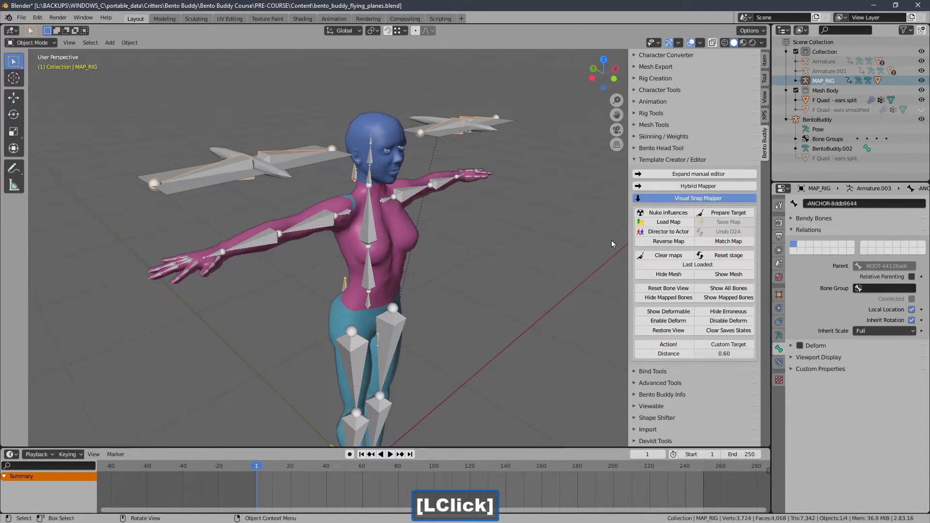
Step: Duplicate the ANCHOR bone in Edit Mode and move the copy about 0.07 m behind it along Y
left_click_drag(629, 250, 588, 243)
middle_click_drag(515, 235, 292, 214)
scroll(325, 238, "down", 2)
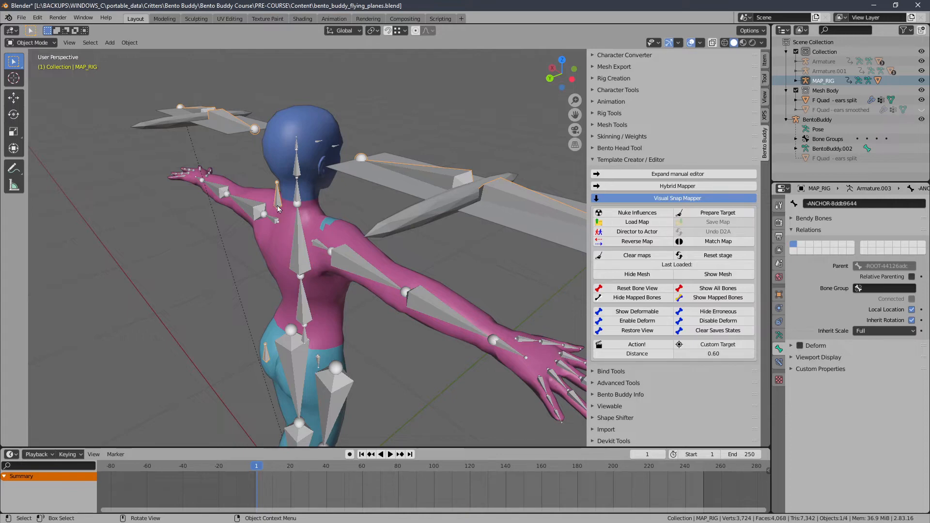
middle_click_drag(279, 201, 378, 165)
left_click(36, 44)
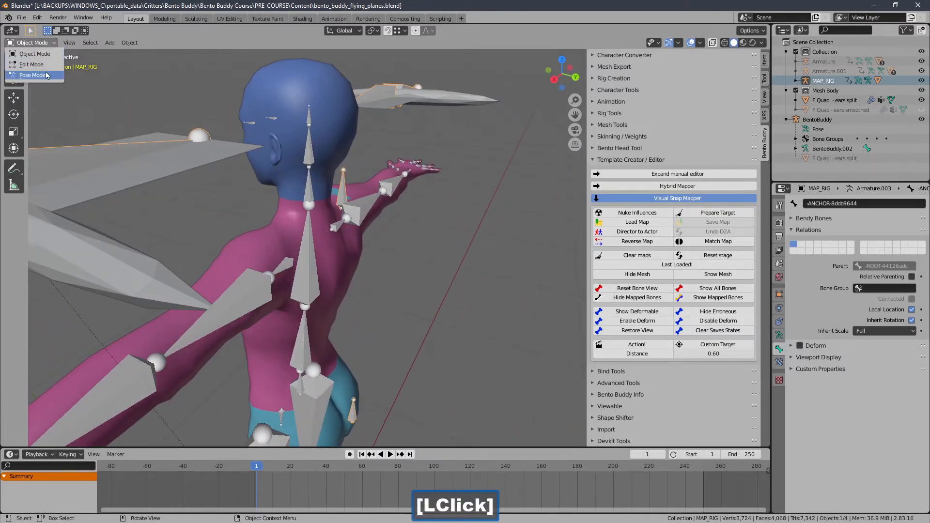
left_click(47, 72)
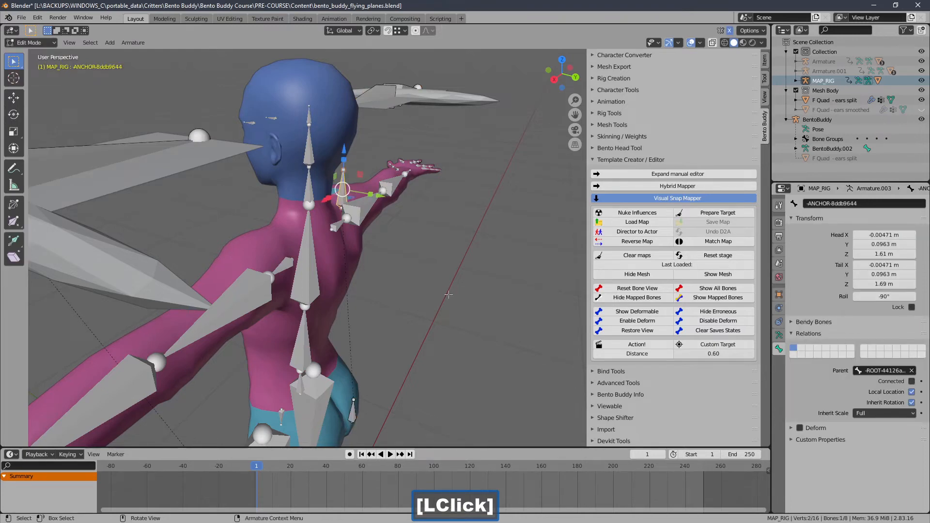
key("shift+d")
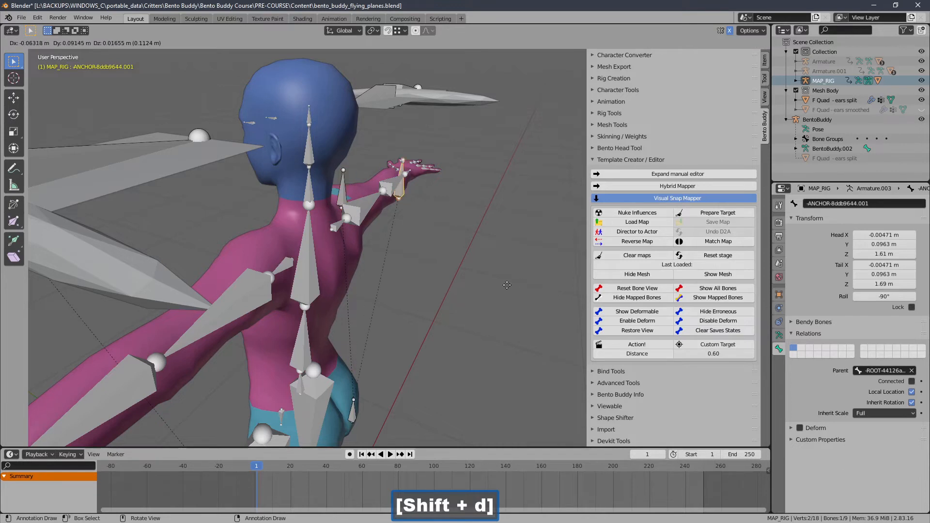
right_click(506, 285)
left_click_drag(383, 198, 426, 236)
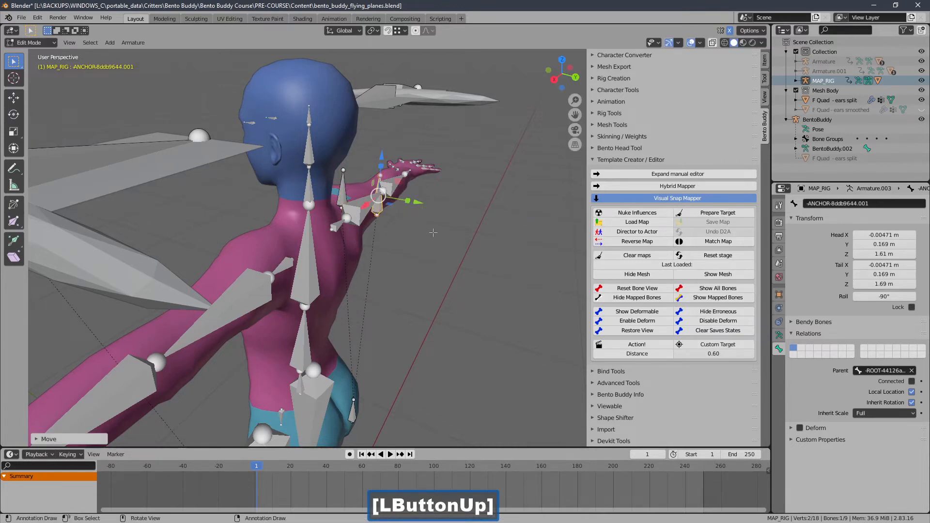
middle_click_drag(411, 224, 408, 226)
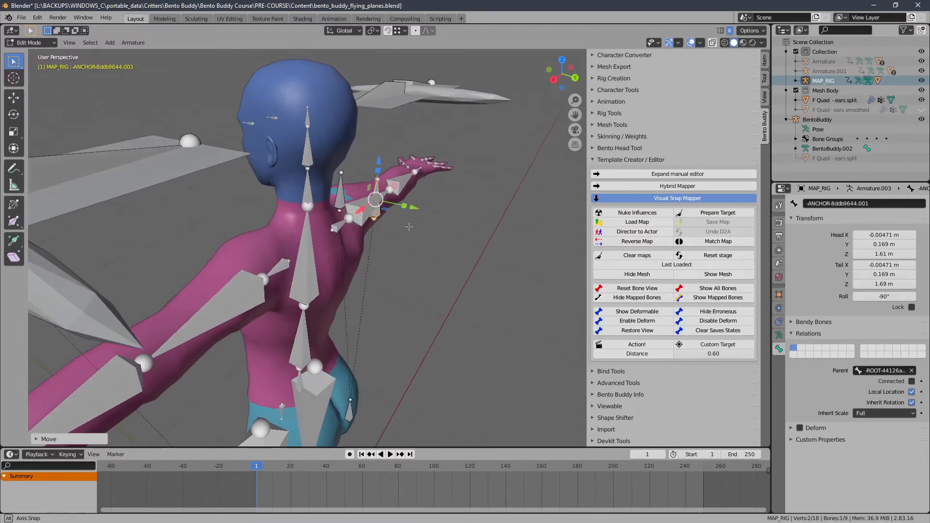
Step: Parent the duplicated bone to the original ANCHOR bone with Keep Offset, and clear the bone selection
left_click(342, 193, "shift")
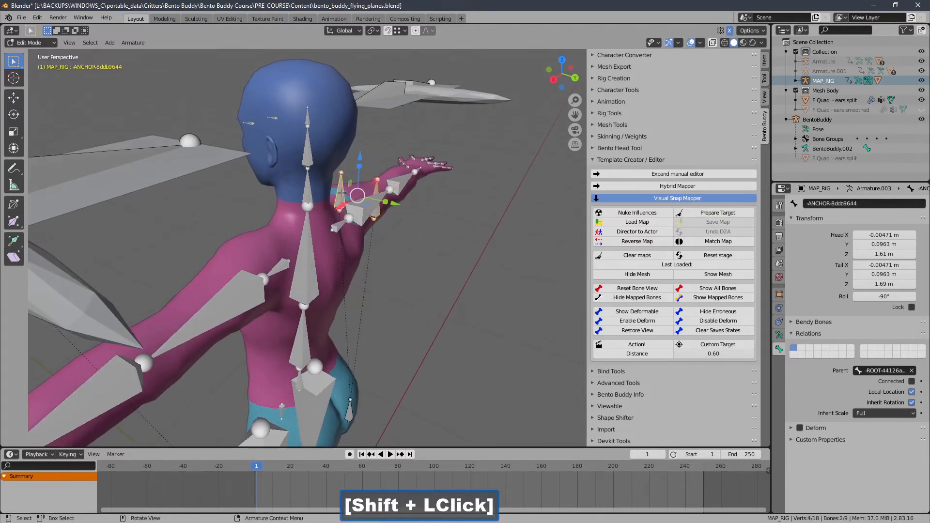
left_click(133, 43)
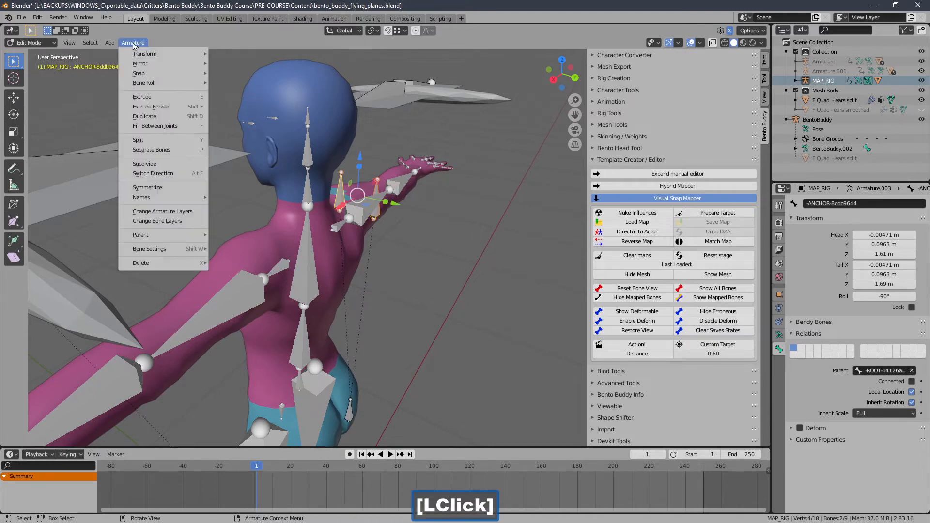
mouse_move(186, 236)
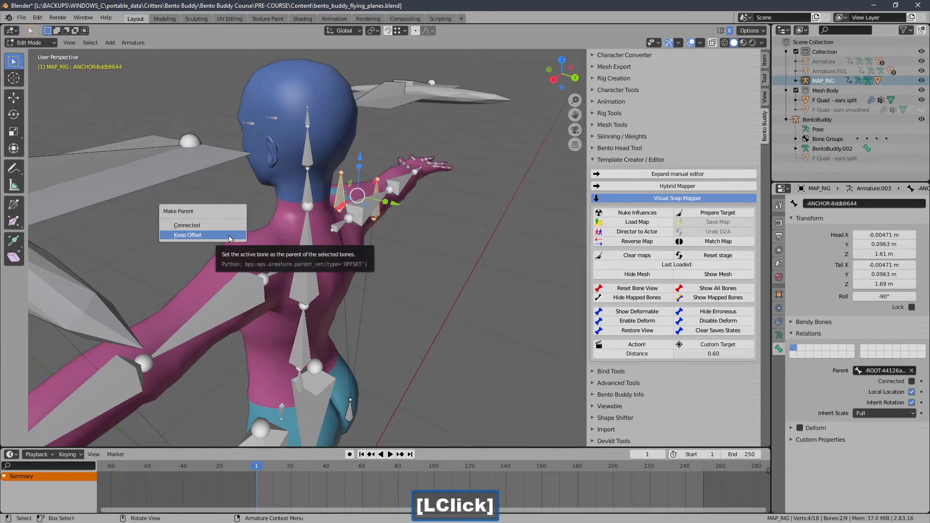
left_click(230, 239)
left_click(352, 237)
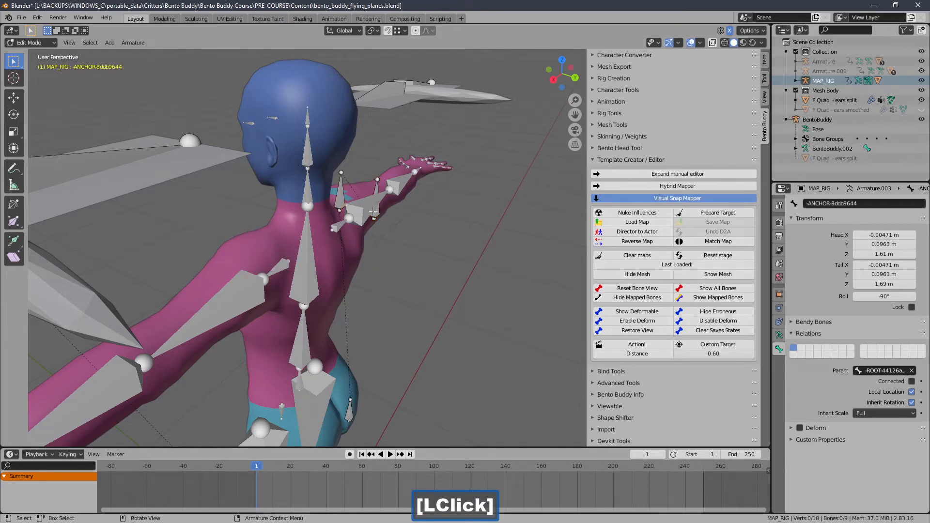
Step: Switch the composed rig from Edit Mode to Pose Mode
middle_click_drag(373, 211, 340, 216)
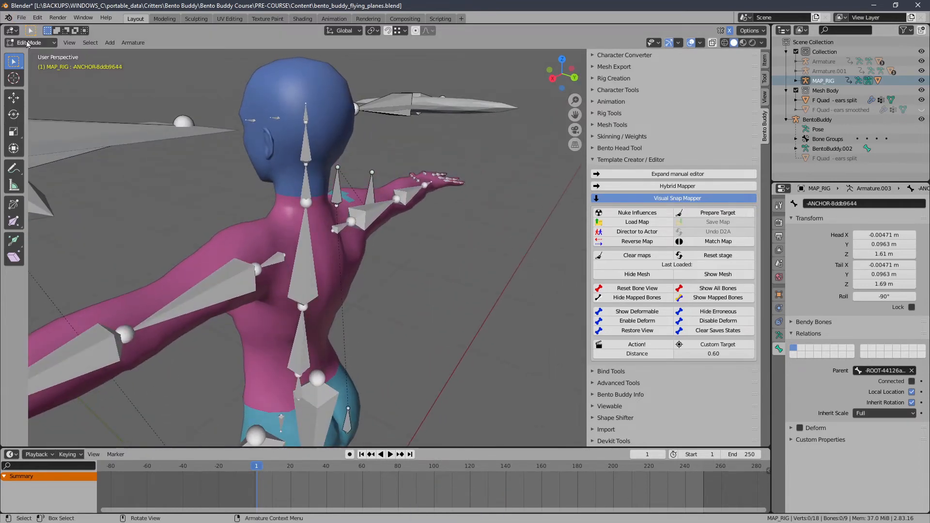
left_click(28, 44)
left_click(36, 75)
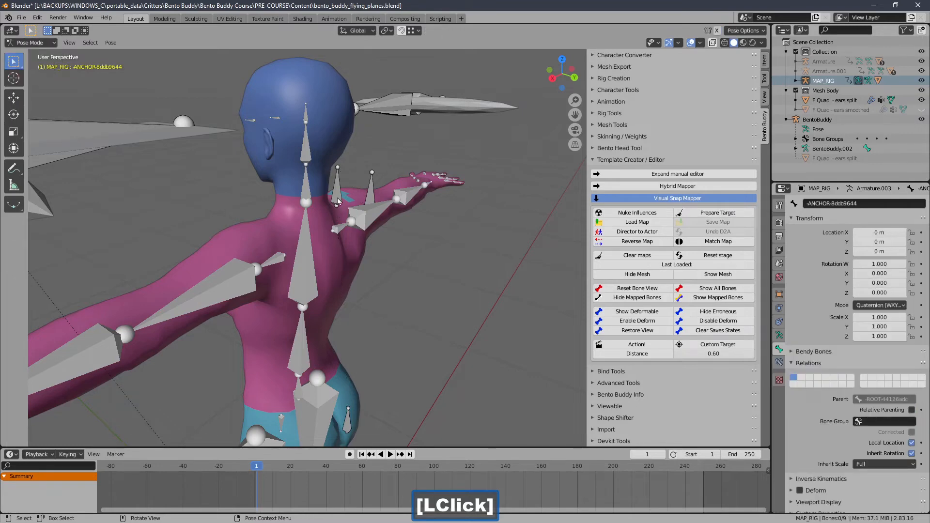
Step: Test-rotate the ANCHOR bone freely and in the right orthographic view to check its child bone, cancelling each rotation
key("r")
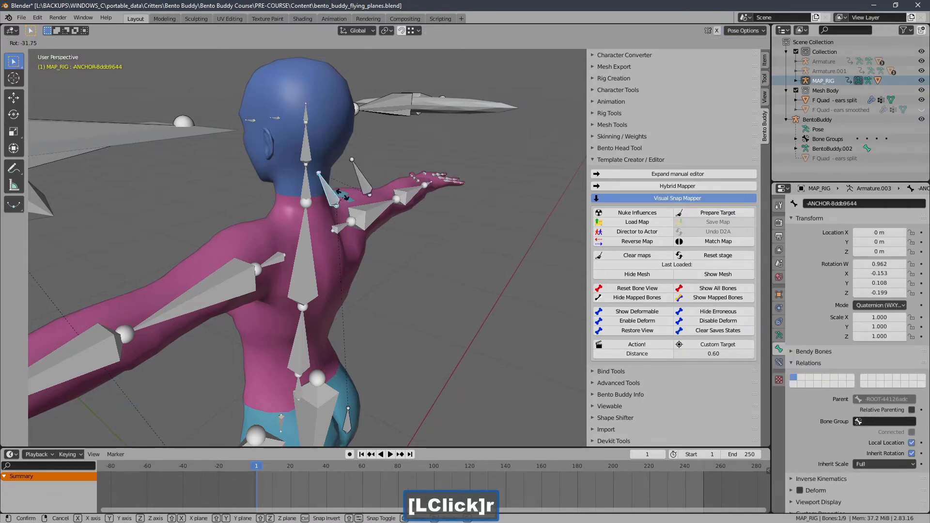
right_click(342, 204)
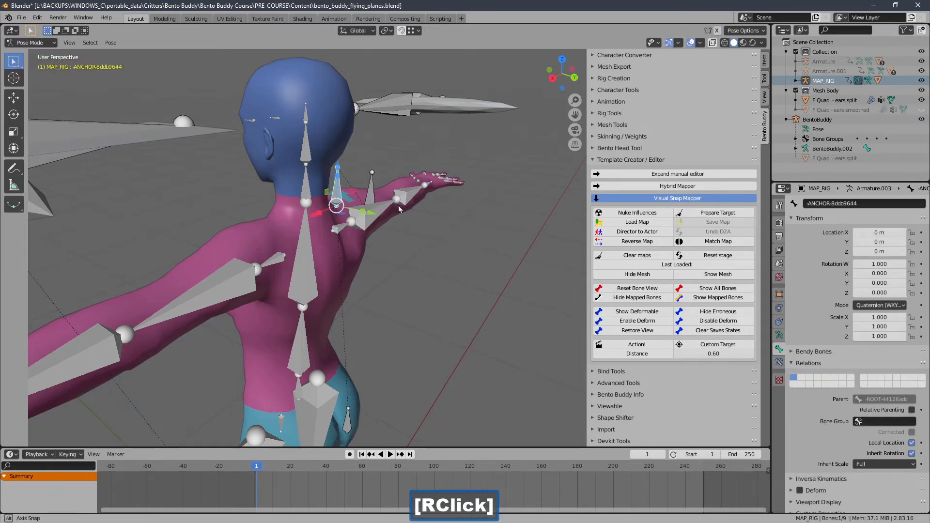
middle_click_drag(398, 205, 398, 227)
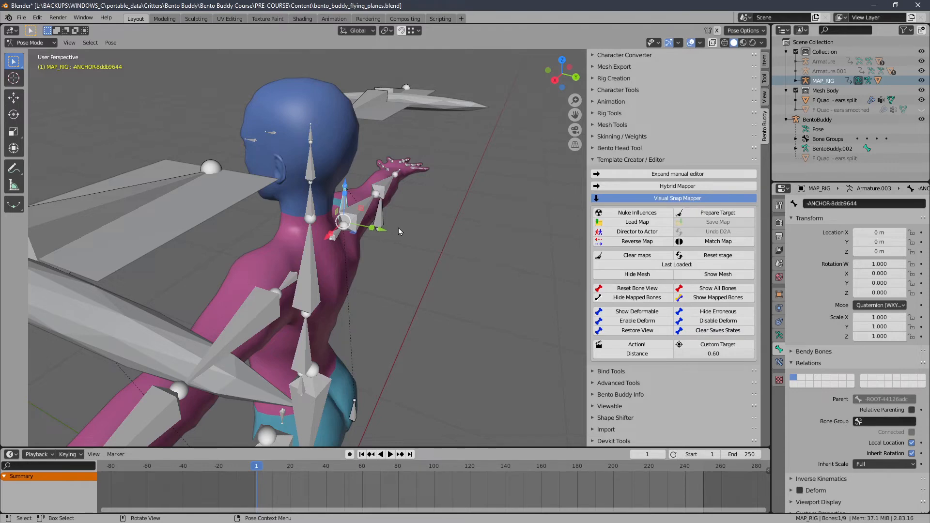
key("3")
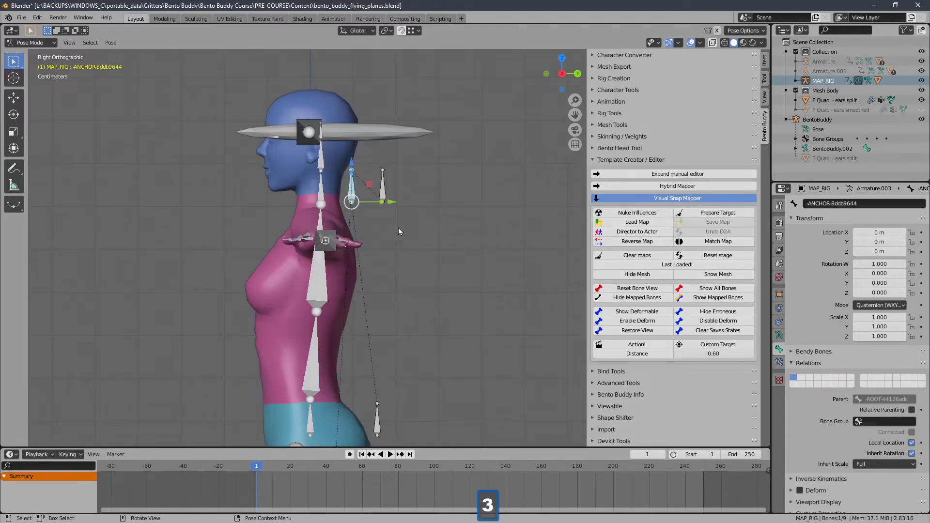
key("r")
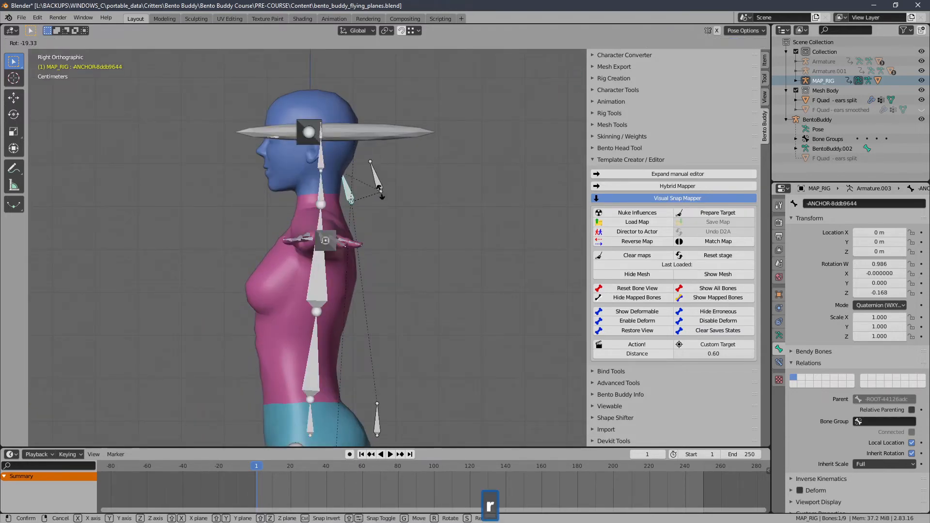
right_click(381, 193)
middle_click_drag(380, 193, 341, 337, "ctrl")
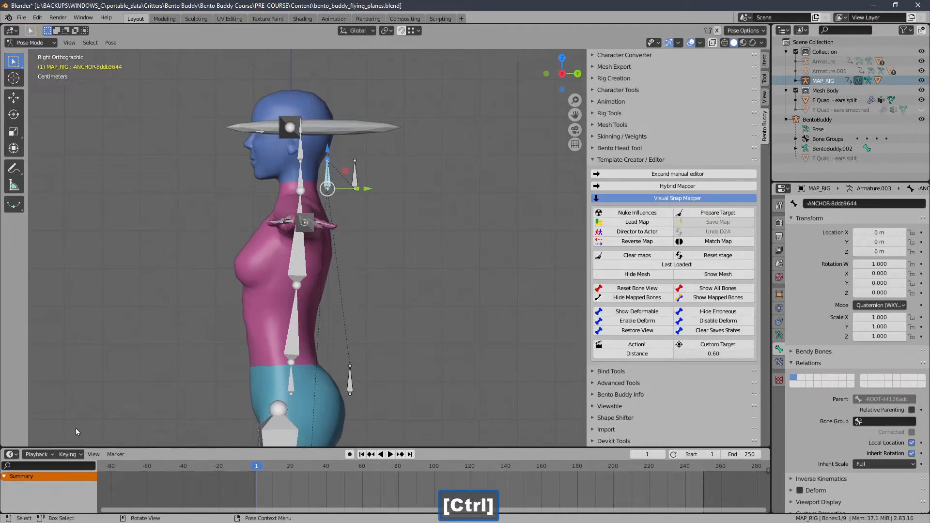
Step: Insert a keyframe for the ANCHOR bone at frame 1 using the Rotation keying set, and move to frame 32
left_click(68, 454)
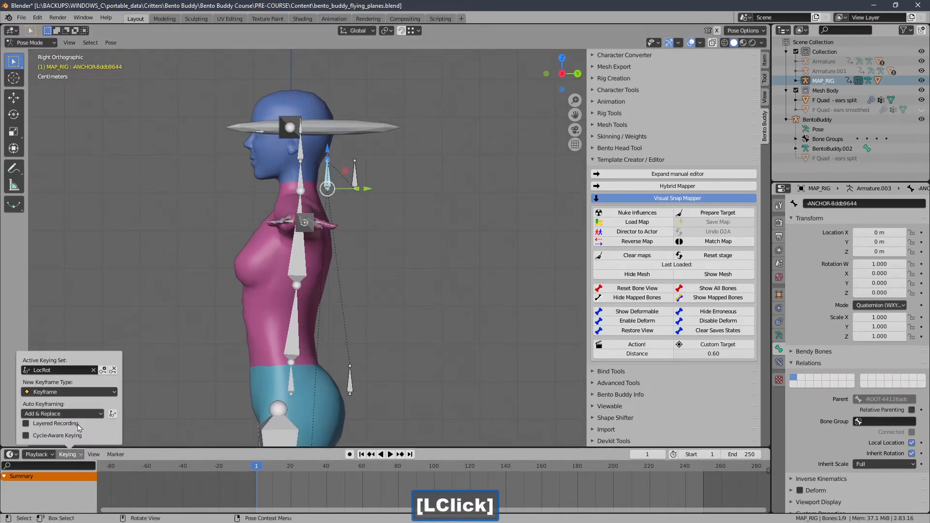
left_click(81, 372)
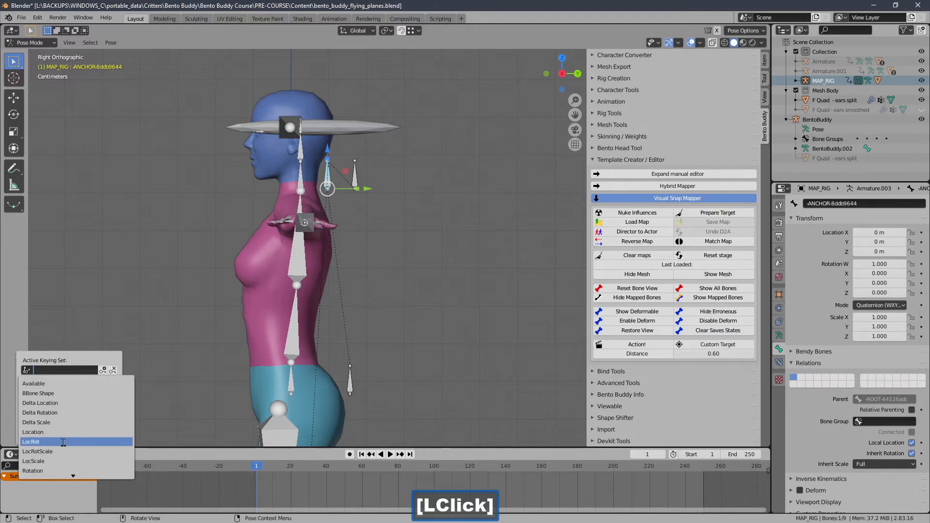
left_click(57, 470)
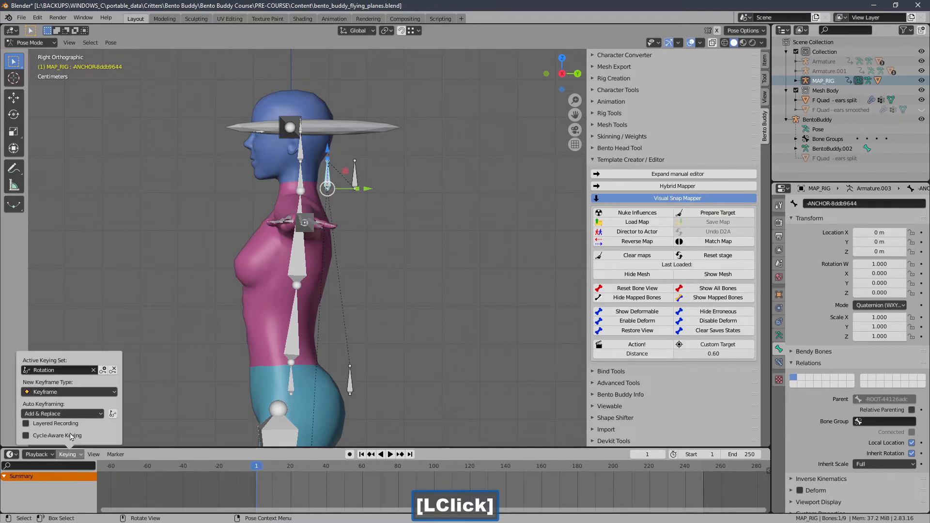
left_click(103, 369)
left_click_drag(273, 471, 312, 469)
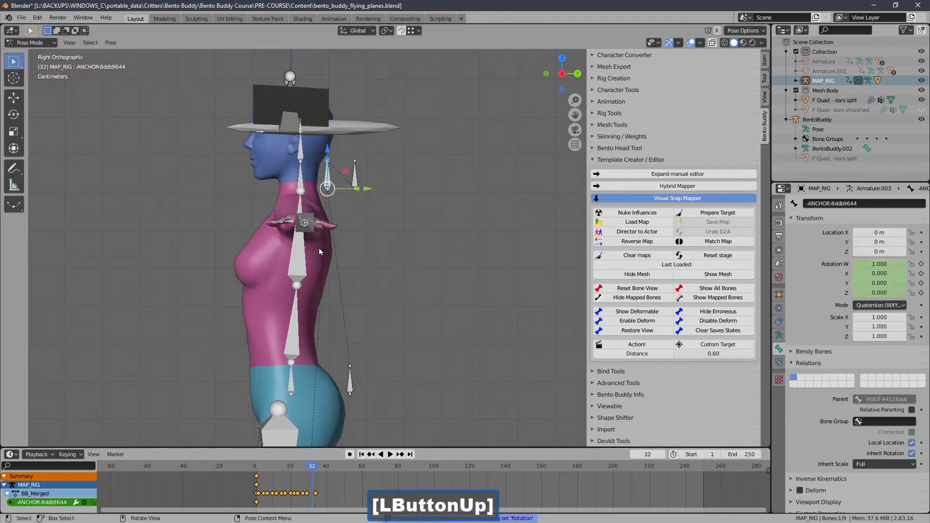
Step: At frame 13, tilt the ANCHOR bone toward the head to about W 0.981, Z -0.192, and insert a Rotation keyframe
key("r")
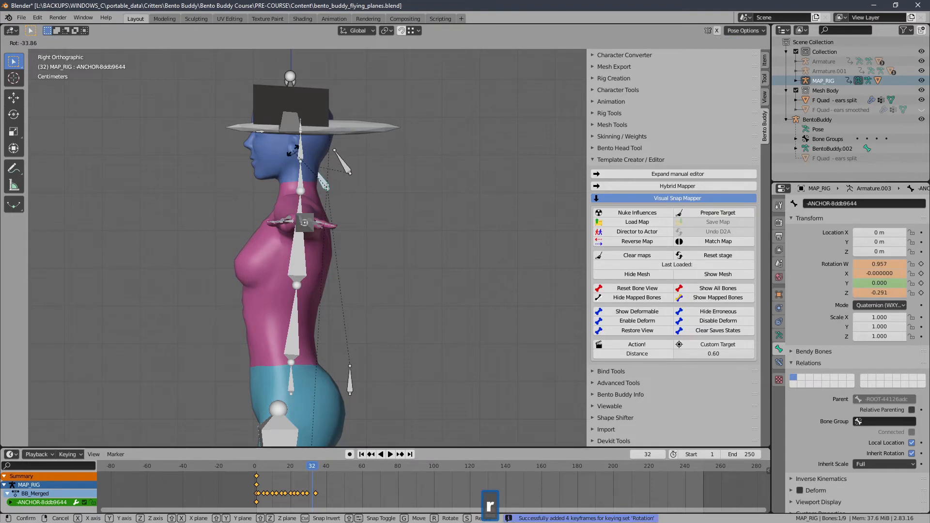
right_click(292, 151)
scroll(389, 482, "left", 3, "ctrl")
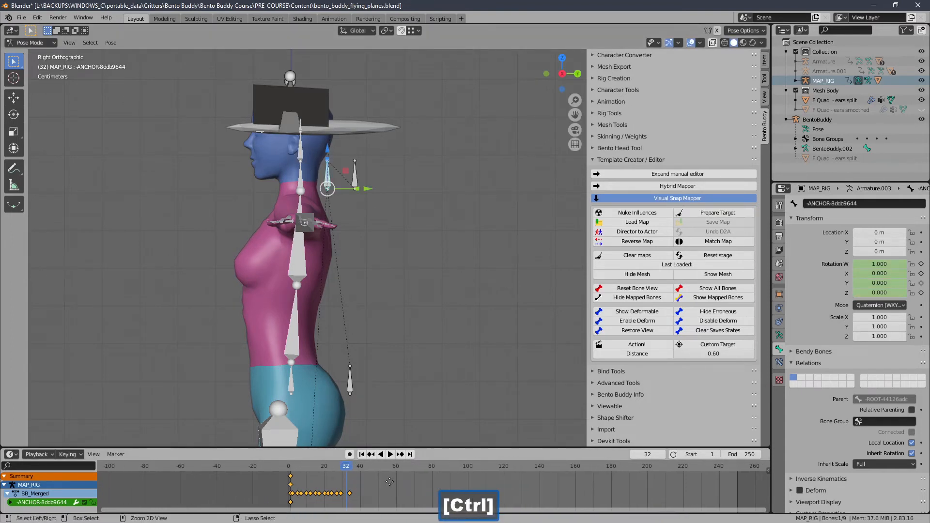
scroll(397, 484, "up", 4)
left_click_drag(231, 470, 209, 468)
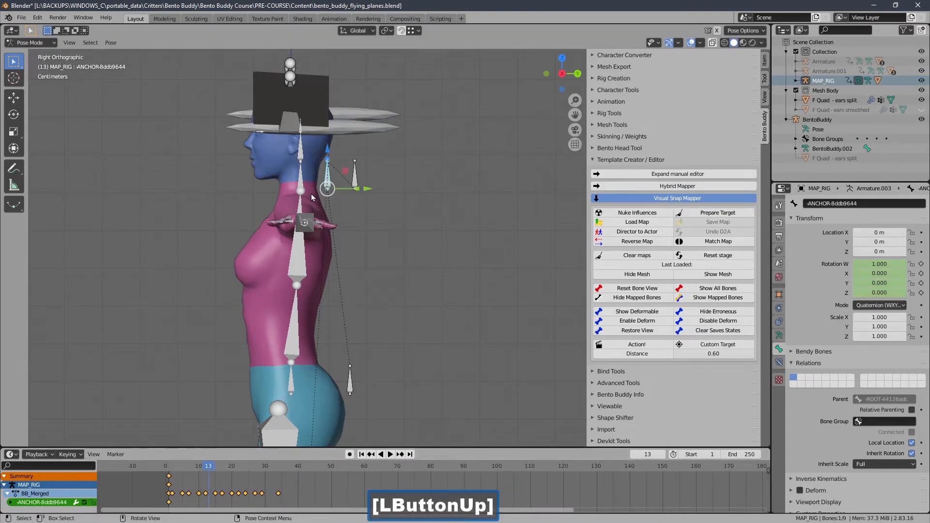
key("r")
left_click(287, 171)
left_click(68, 455)
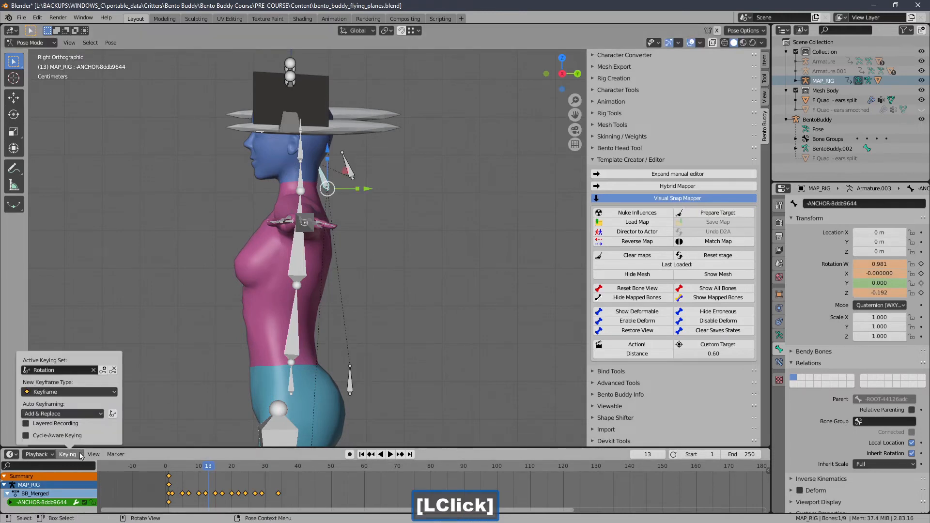
left_click(106, 370)
Step: At frame 31, tilt the ANCHOR bone away from the head to about W 0.971, Z 0.238, and insert a Rotation keyframe
left_click_drag(233, 468, 268, 468)
key("r")
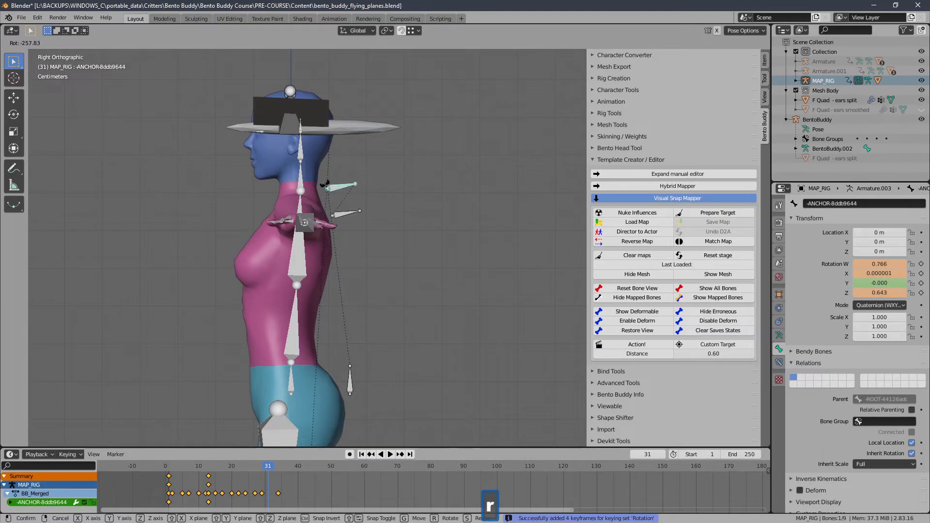
right_click(334, 189)
key("r")
left_click(436, 164)
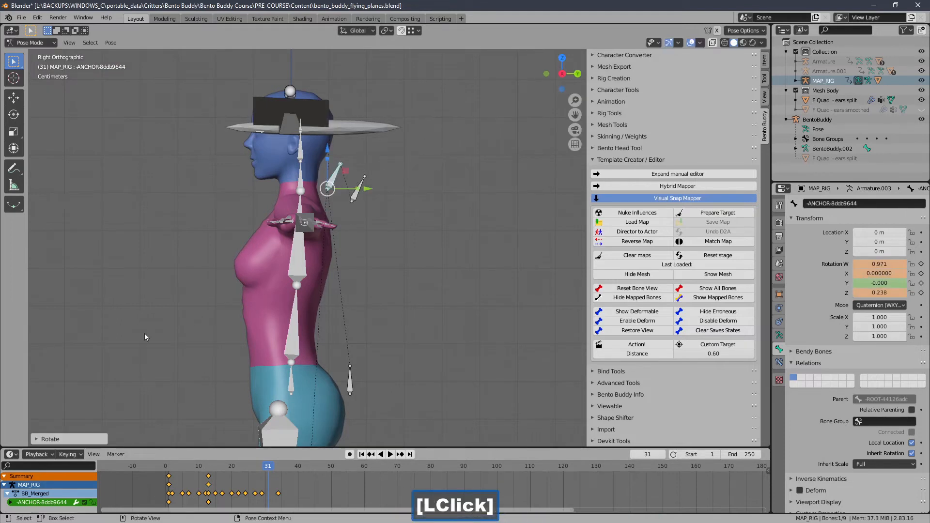
left_click(80, 455)
left_click(103, 370)
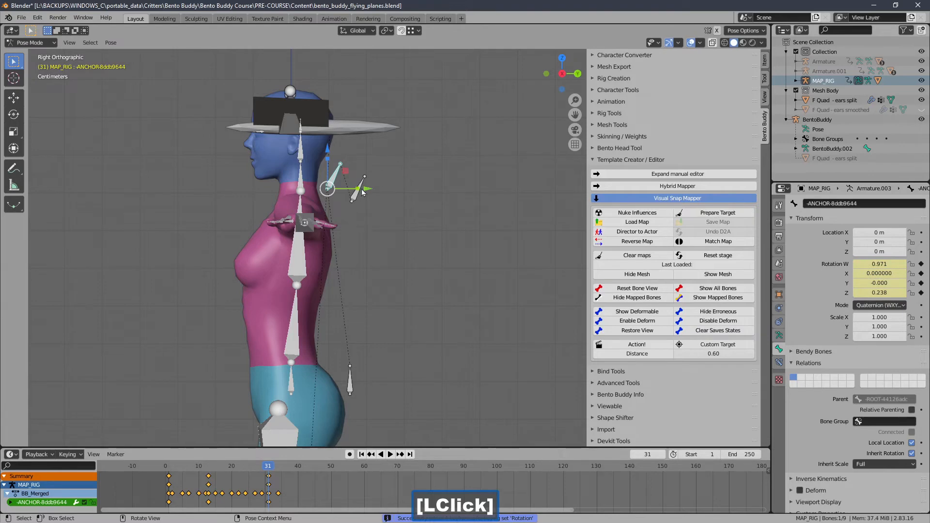
Step: At frame 48, tilt the ANCHOR bone back toward the head to about W 0.983, Z -0.182, and key its rotation
left_click_drag(269, 466, 324, 467)
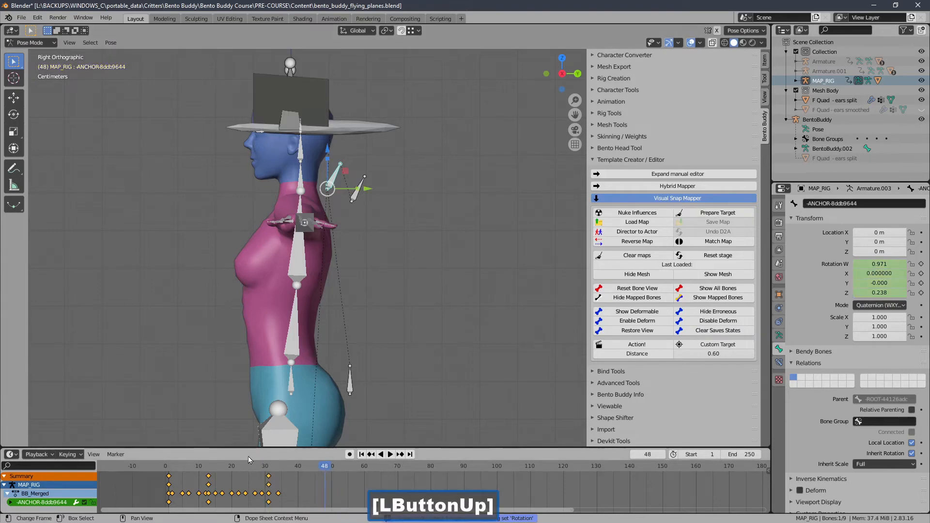
left_click(68, 455)
left_click(103, 371)
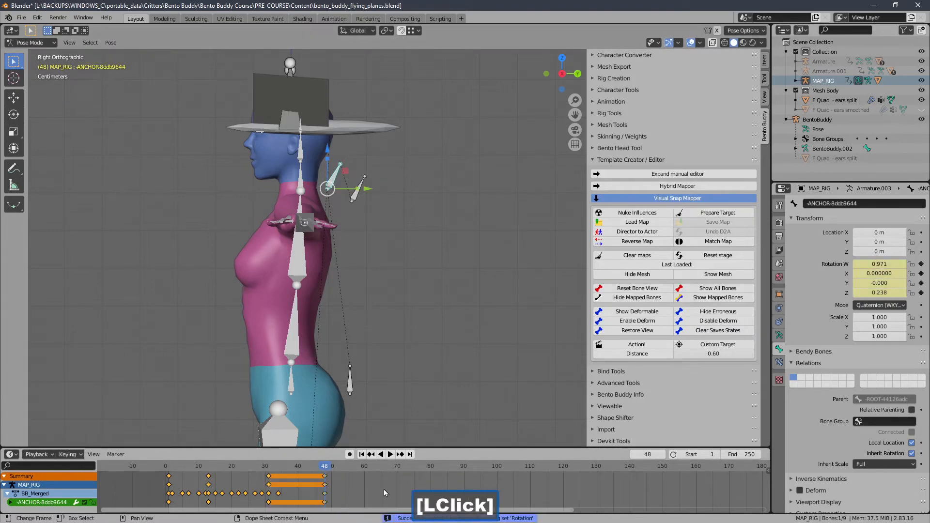
key("r")
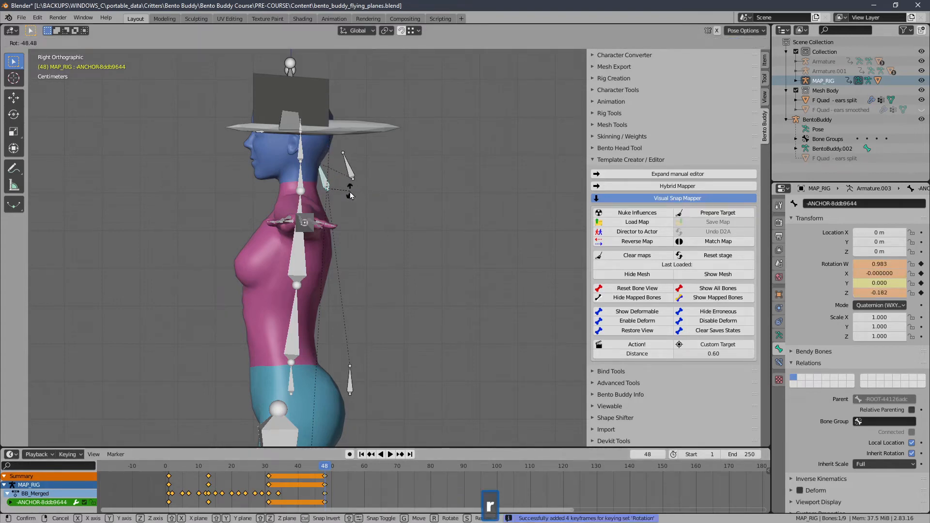
left_click(350, 196)
left_click(68, 455)
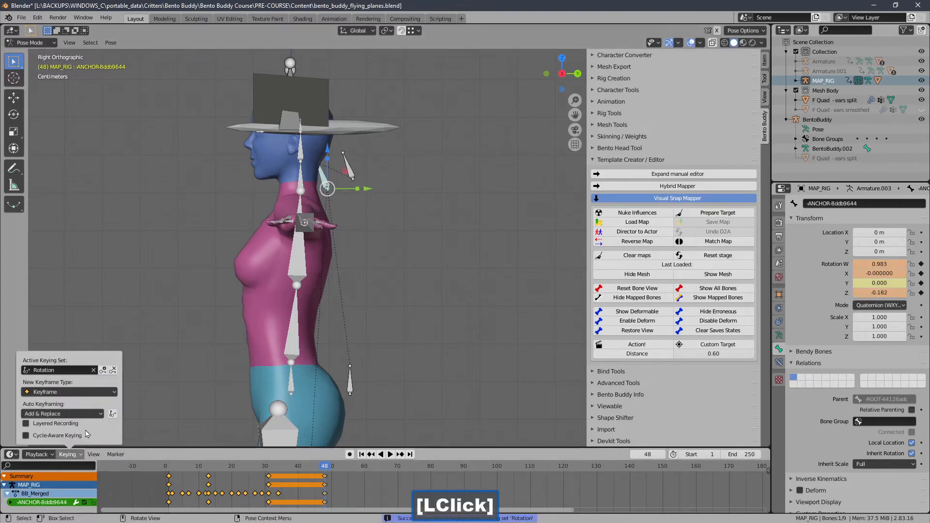
left_click(104, 370)
Step: At frame 72, tilt the ANCHOR bone away from the head to about W 0.968, Z 0.250, and key its rotation
left_click_drag(333, 468, 404, 467)
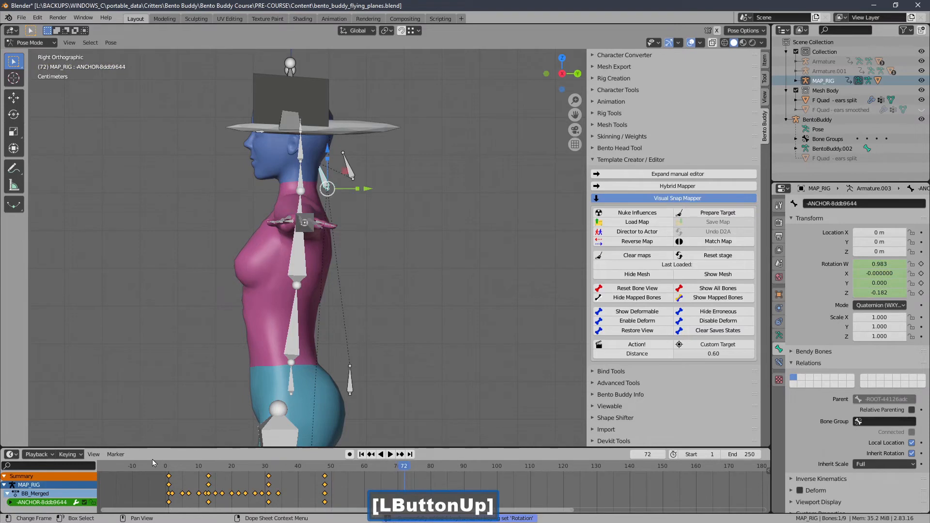
key("r")
left_click(340, 244)
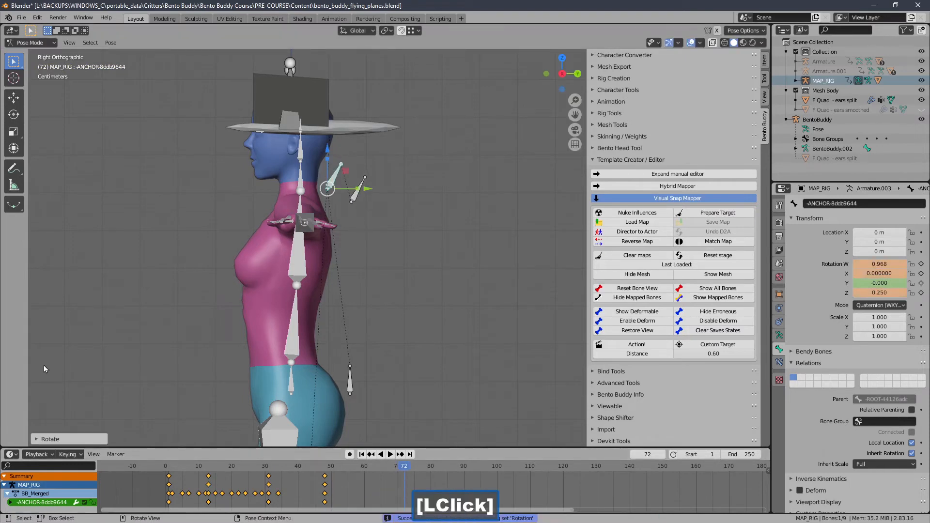
left_click(69, 455)
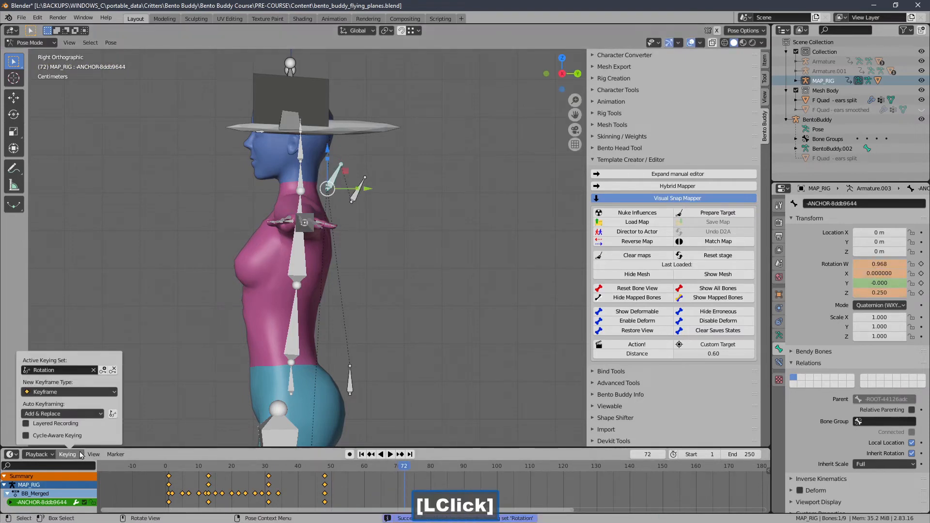
left_click(104, 370)
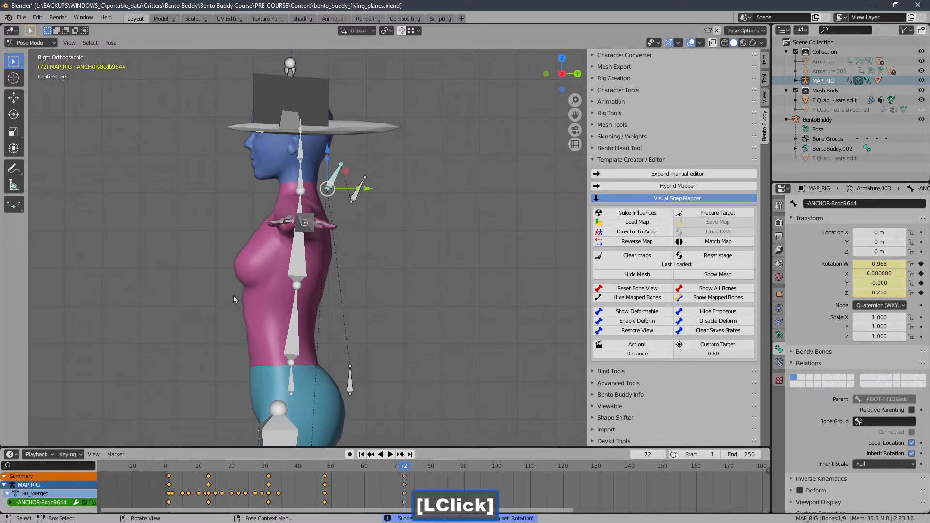
Step: Isolate the composed rig in Local View, seen from the front orthographic view
key("1")
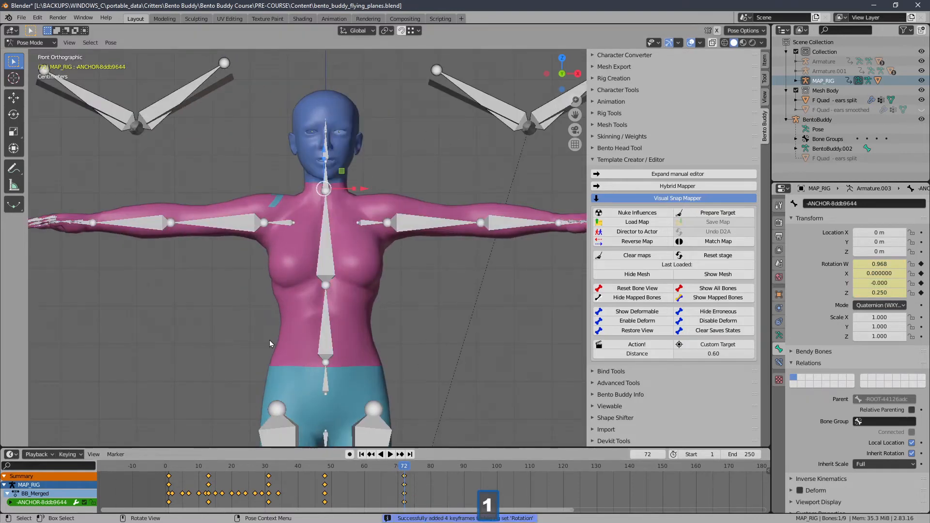
key("slash")
scroll(270, 331, "up", 1)
middle_click_drag(284, 279, 308, 255, "shift")
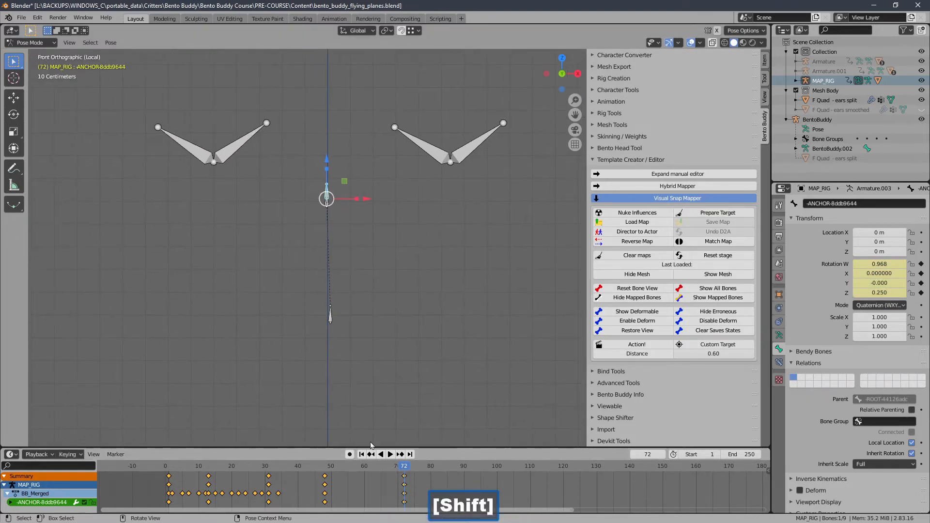
Step: At frame 84, rotate the ANCHOR bone sideways by about 39° in the front view and insert a Rotation keyframe
left_click(444, 465)
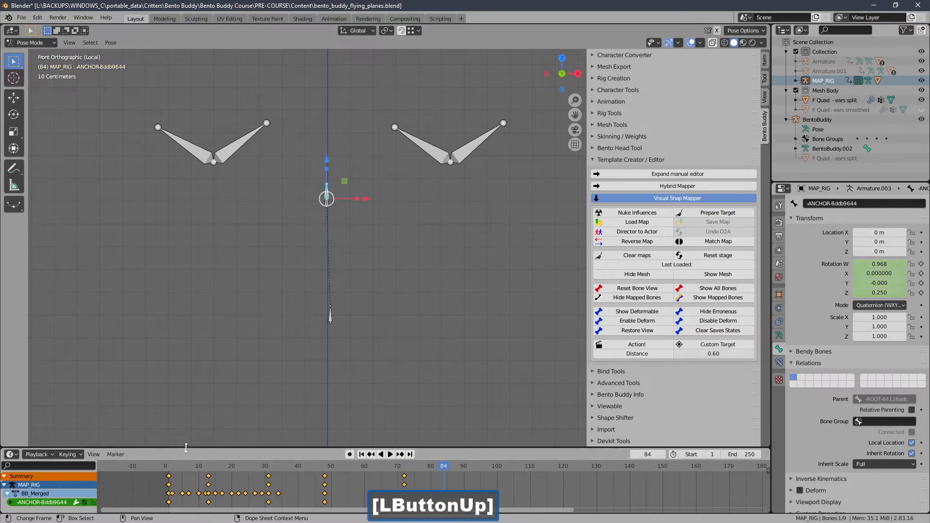
left_click(84, 457)
key("r")
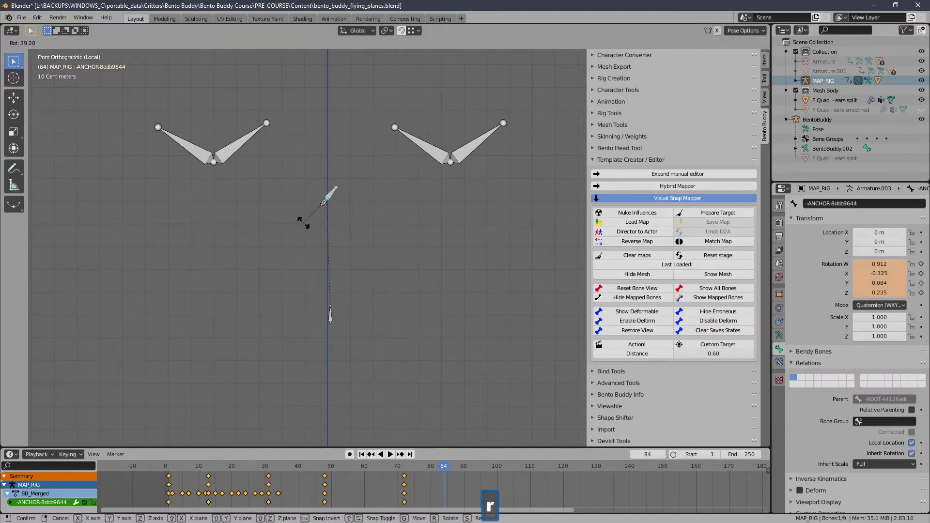
left_click(303, 222)
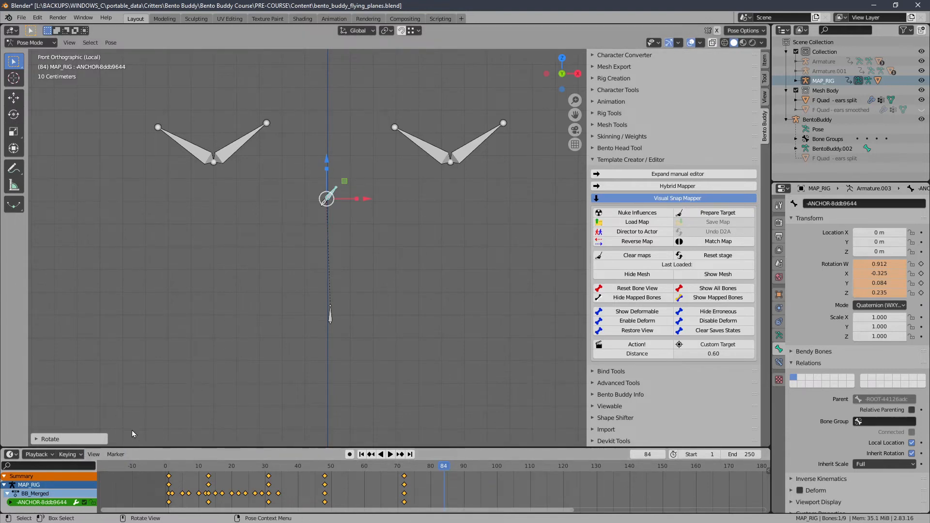
left_click(71, 455)
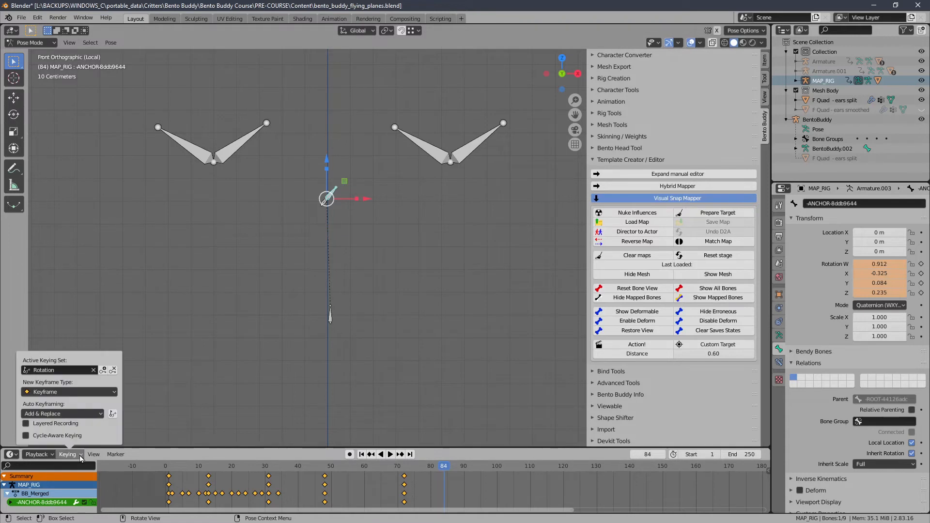
left_click(104, 370)
Step: At frame 101, rotate the ANCHOR bone to the opposite side, about W 0.952, X 0.178, and insert a Rotation keyframe
left_click(500, 465)
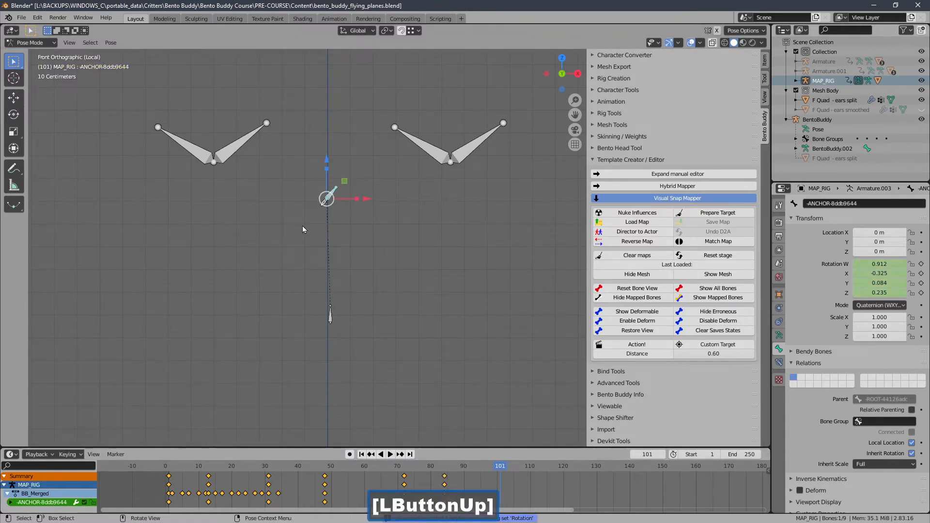
key("r")
left_click(264, 167)
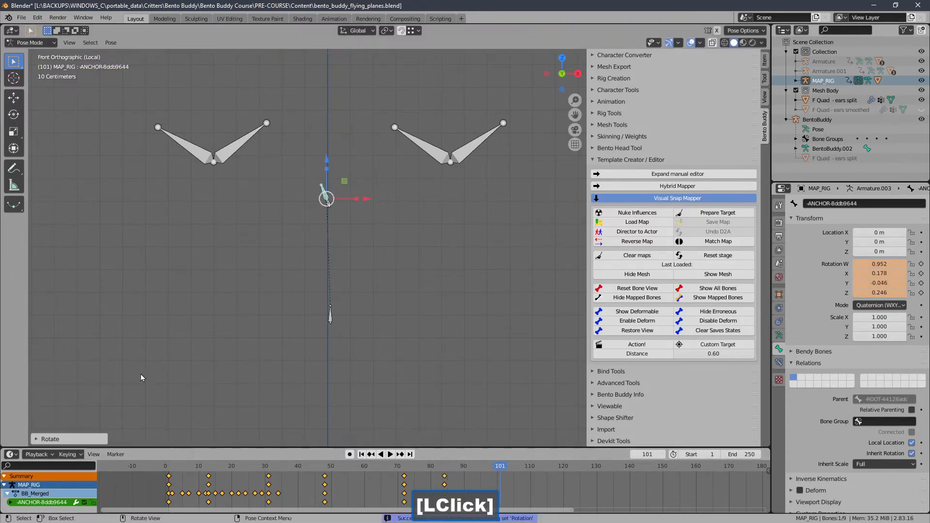
left_click(70, 455)
left_click(104, 370)
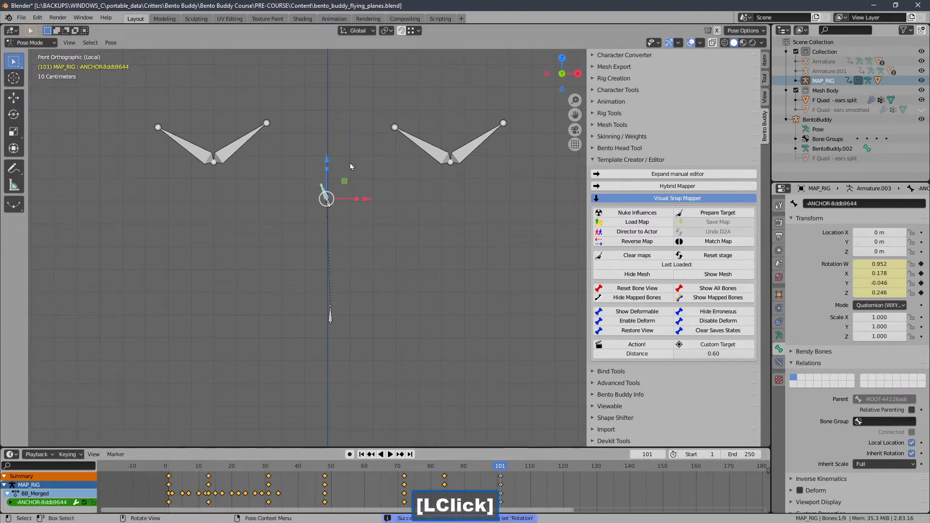
key("r")
right_click(337, 185)
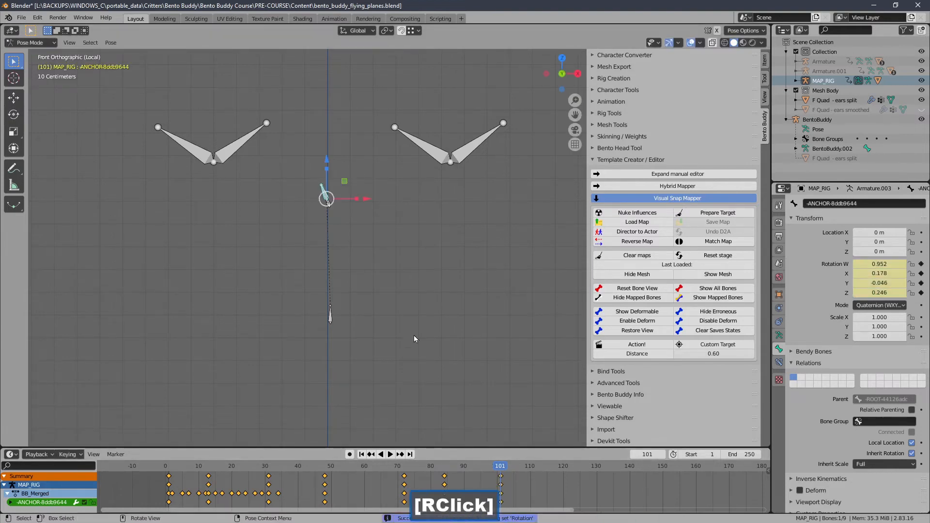
Step: Scrub through the timeline to review the ANCHOR bone's keyed rotations, and return to frame 1
left_click(361, 454)
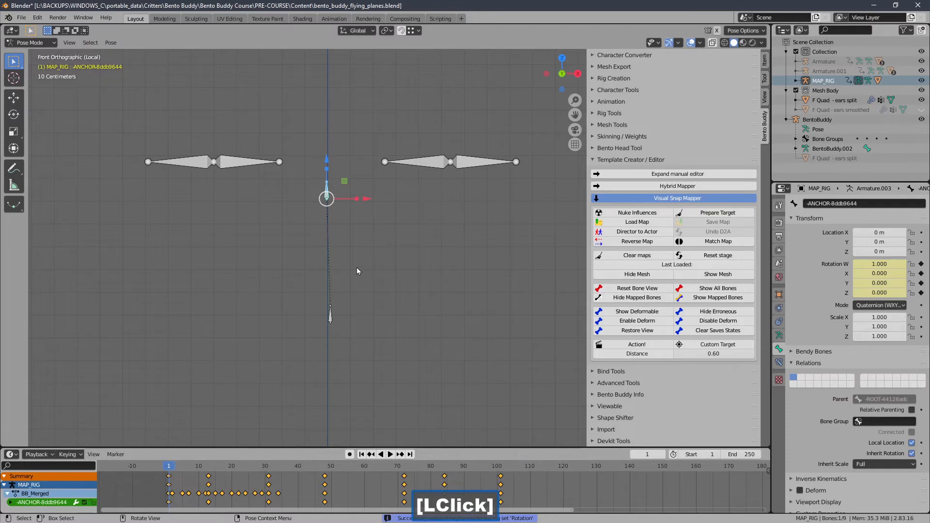
left_click_drag(186, 465, 315, 469)
left_click_drag(469, 470, 411, 469)
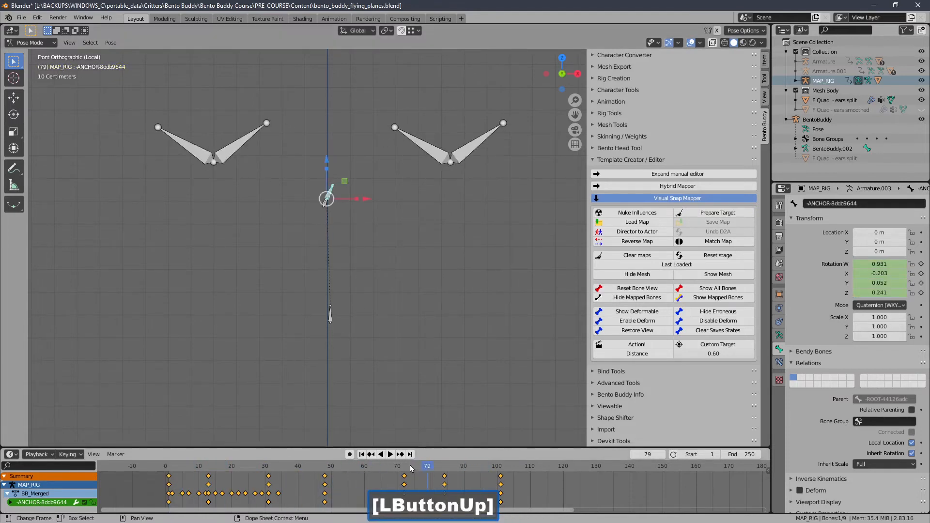
left_click(361, 455)
Step: Leave Local View to bring the avatar back alongside the composed rig, and view the whole scene in perspective
middle_click_drag(366, 419, 468, 334)
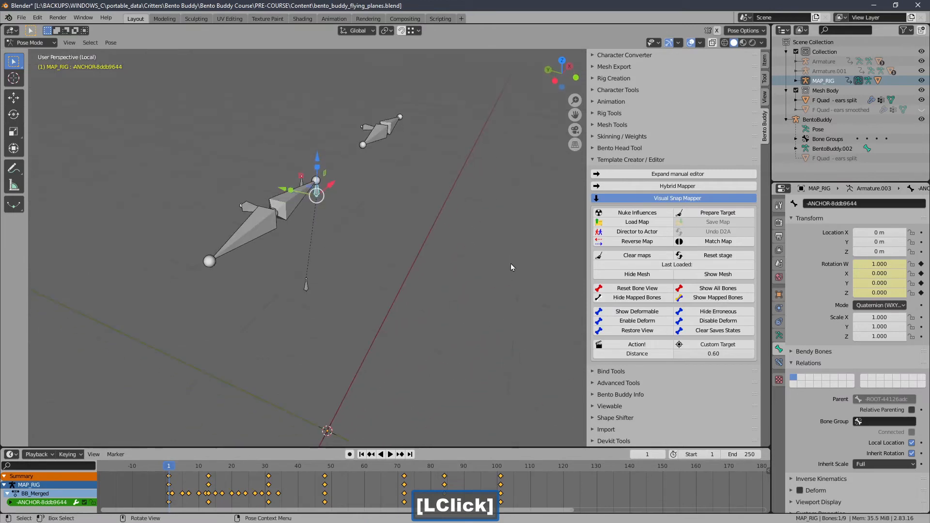
middle_click_drag(483, 241, 495, 234, "shift")
key("slash")
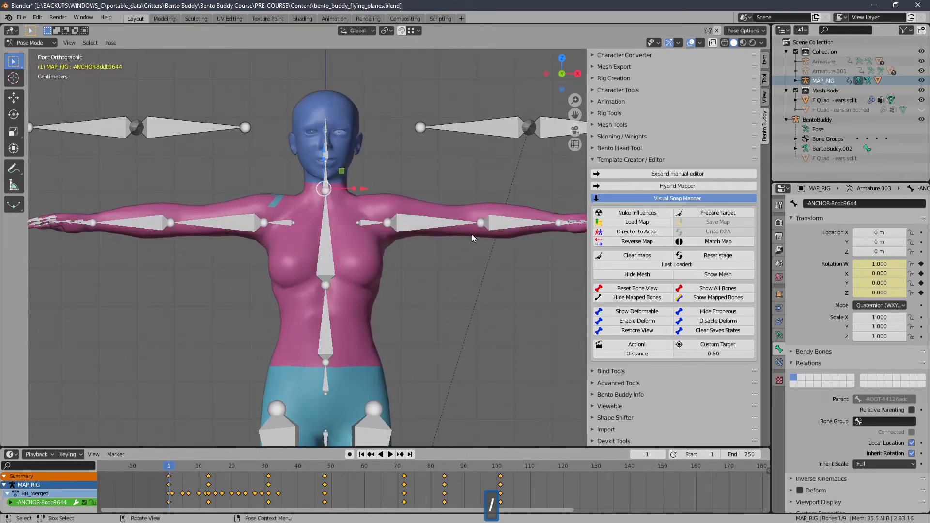
middle_click_drag(361, 228, 403, 245)
middle_click_drag(402, 244, 427, 296, "ctrl")
mouse_move(426, 295)
middle_mouse_down("shift")
mouse_move(444, 238)
mouse_move(441, 305)
middle_mouse_up("shift")
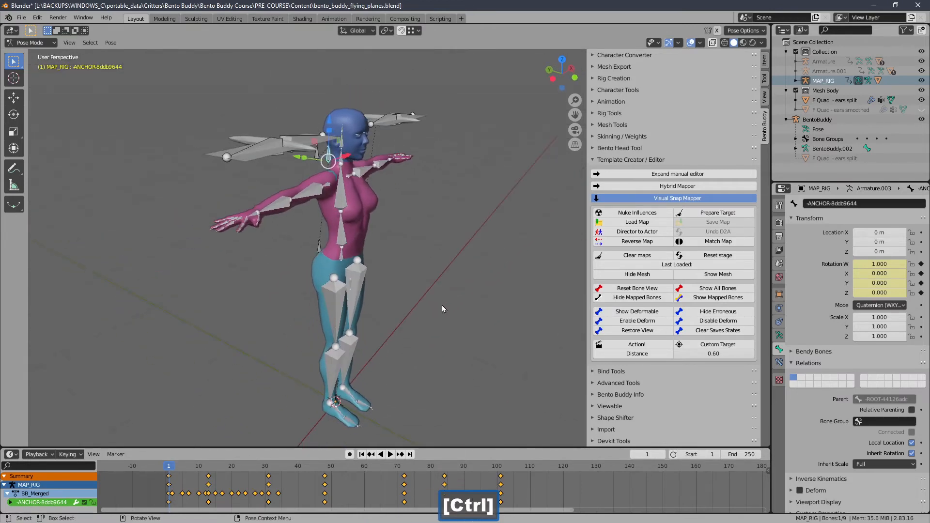
Step: Run the Visual Snap Mapper's Action! with MAP_RIG as director, and show all bones of the actor rig
left_click(606, 344)
middle_click_drag(349, 257, 370, 255)
left_click(663, 280)
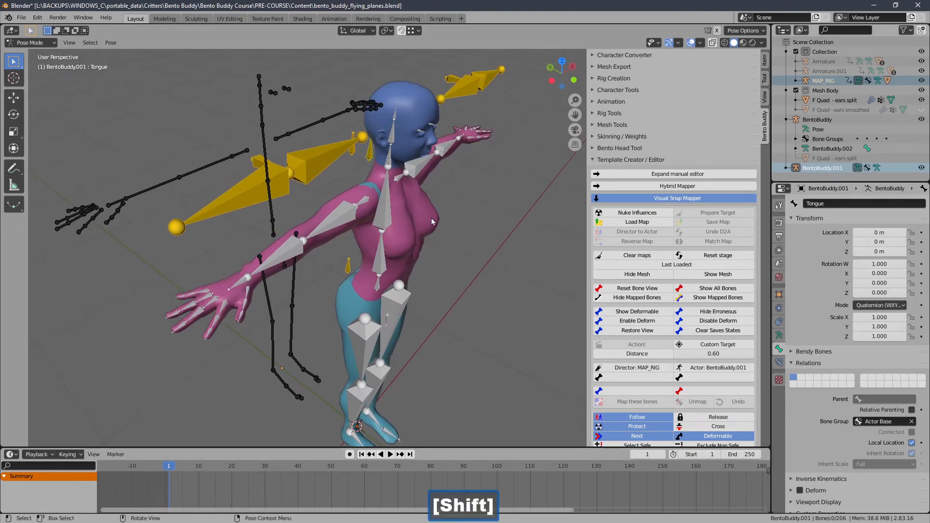
left_click(692, 291)
Step: Select the actor's mWing1Right bone, test moving and rotating it with each transform cancelled, and examine the surrounding actor bones
middle_click_drag(252, 220, 287, 213)
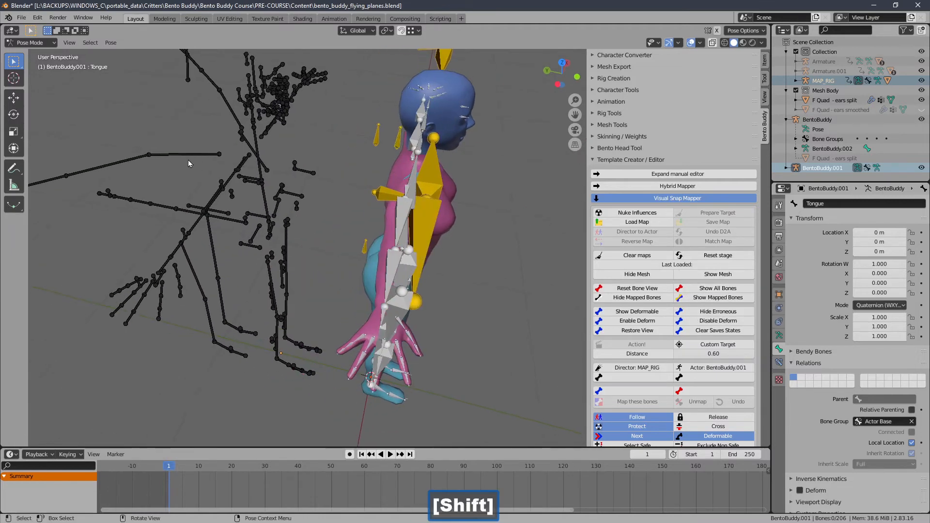
left_click(188, 159)
key("g")
key("r")
right_click(166, 155)
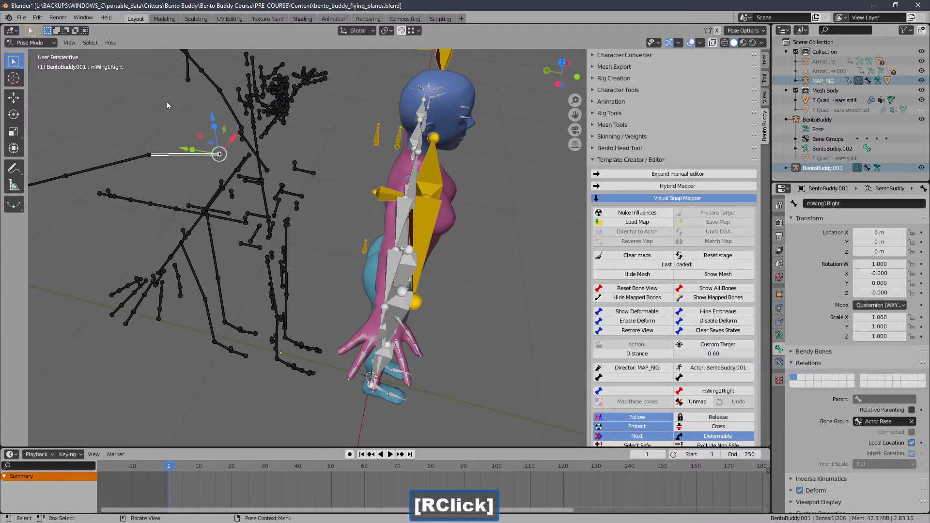
key("g")
right_click(166, 141)
middle_click_drag(176, 140, 345, 151)
middle_click_drag(226, 173, 229, 130, "ctrl")
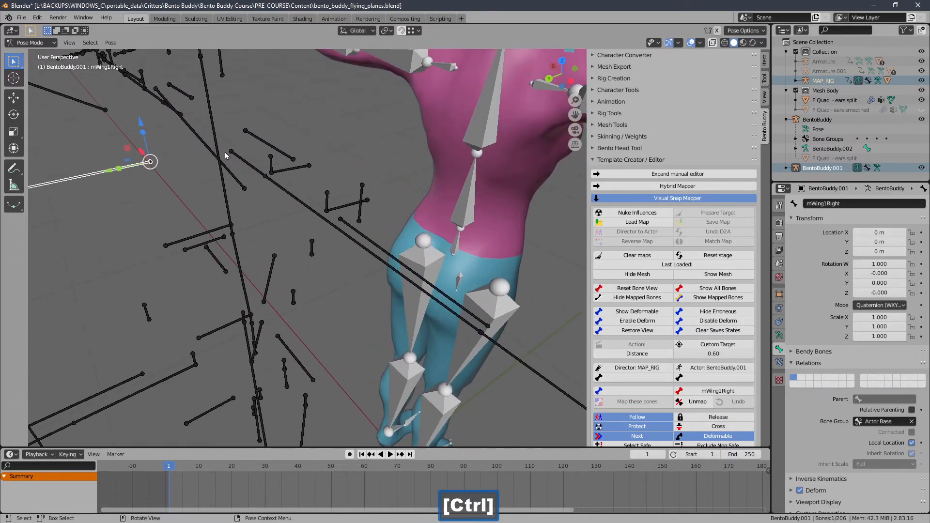
mouse_move(197, 162)
middle_mouse_down("ctrl")
mouse_move(204, 178)
mouse_move(191, 152)
middle_mouse_up("ctrl")
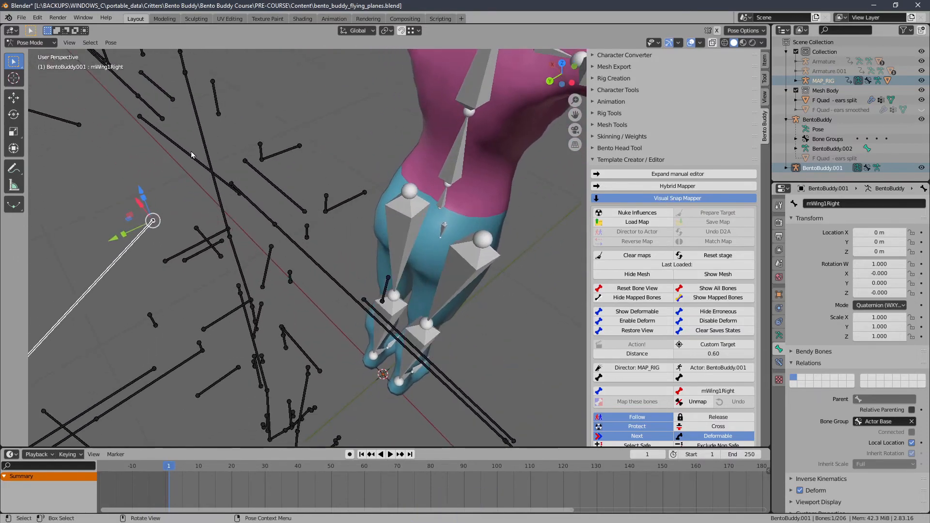
Step: Select the actor's CHEST bone and test moving it, cancelling the transform
left_click(189, 155)
key("g")
right_click(172, 143)
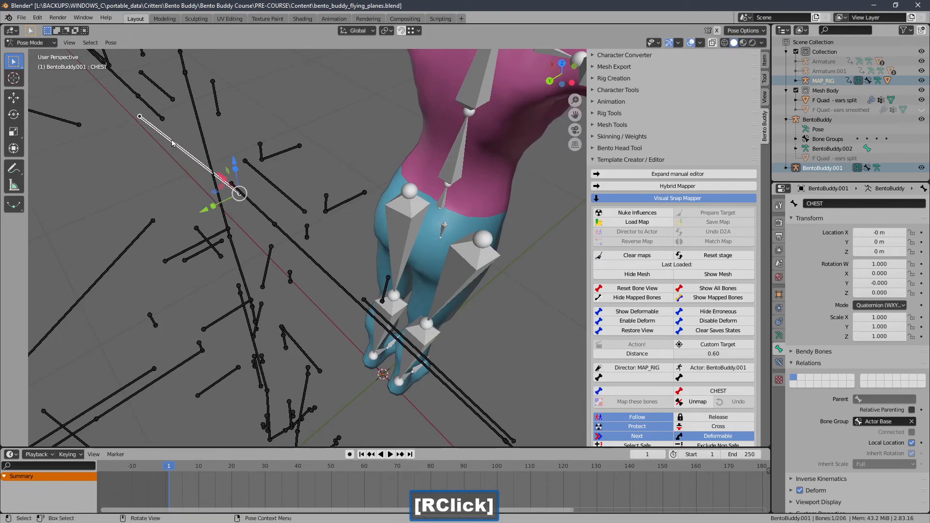
middle_click_drag(191, 172, 168, 156)
middle_click_drag(168, 160, 230, 273, "ctrl")
Step: Select the actor's mWing1Right and the director's -ANCHOR-8ddb9644.001 as a pair, and inspect both rigs around them
left_click(146, 201)
middle_click_drag(255, 241, 258, 241, "shift")
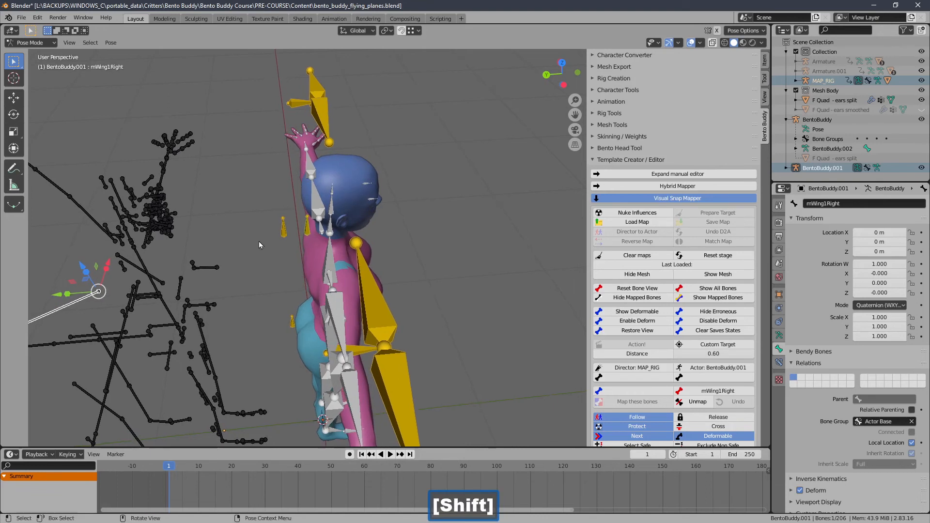
left_click(283, 234)
middle_click_drag(262, 264, 332, 241, "ctrl")
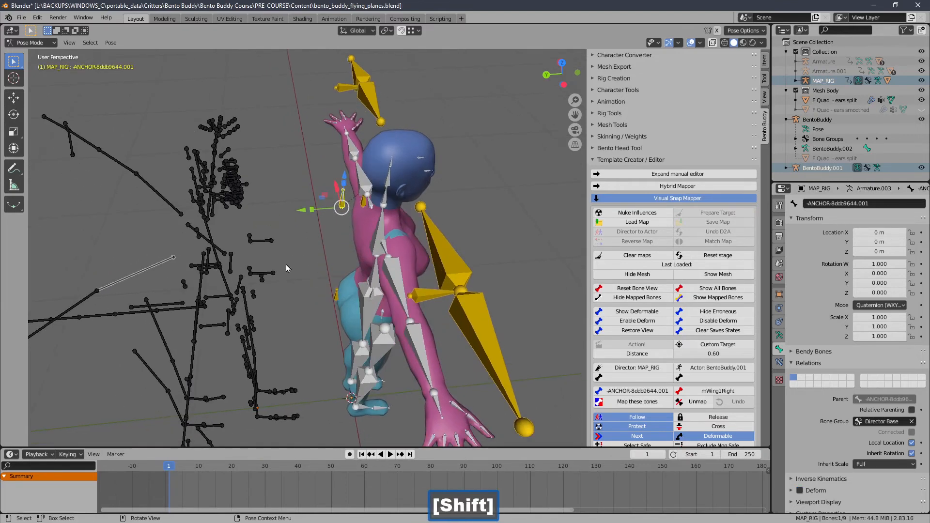
middle_click_drag(286, 268, 279, 268, "ctrl")
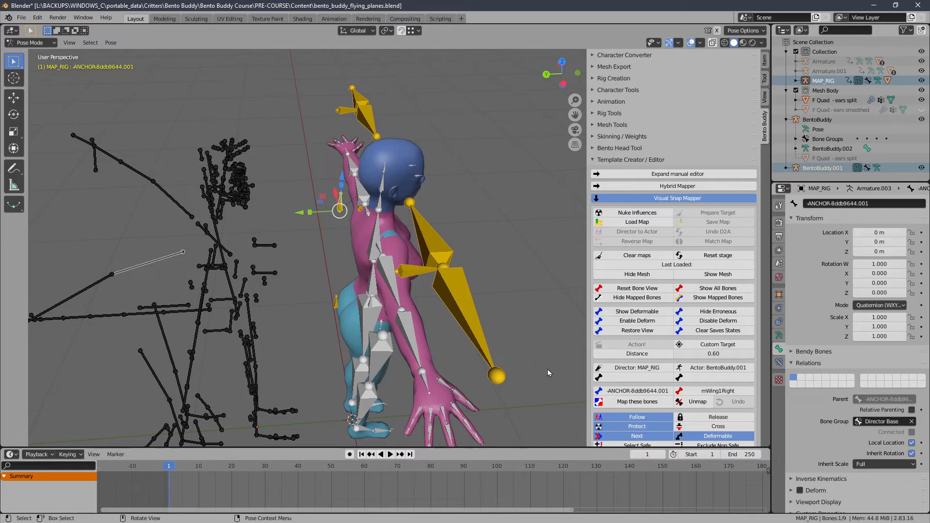
middle_click_drag(327, 241, 371, 219, "ctrl")
middle_click_drag(371, 219, 347, 246, "shift")
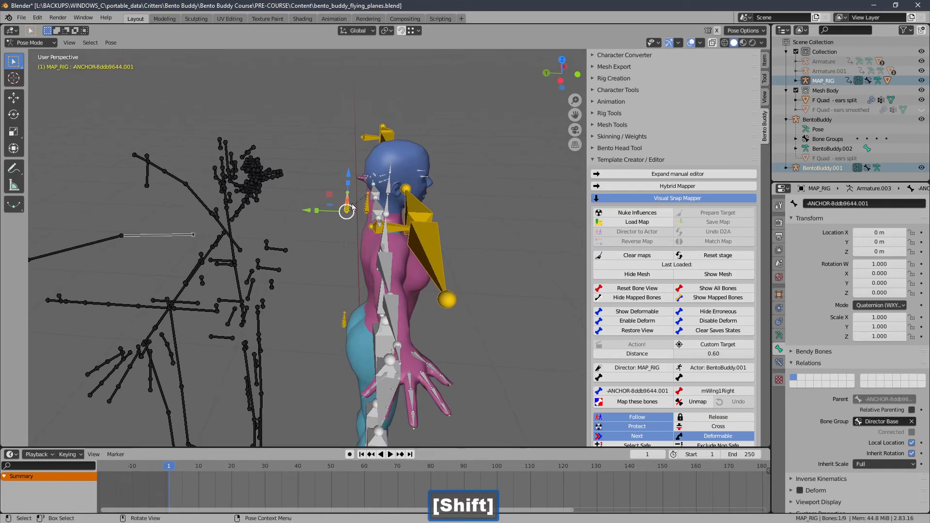
middle_click_drag(348, 213, 333, 230)
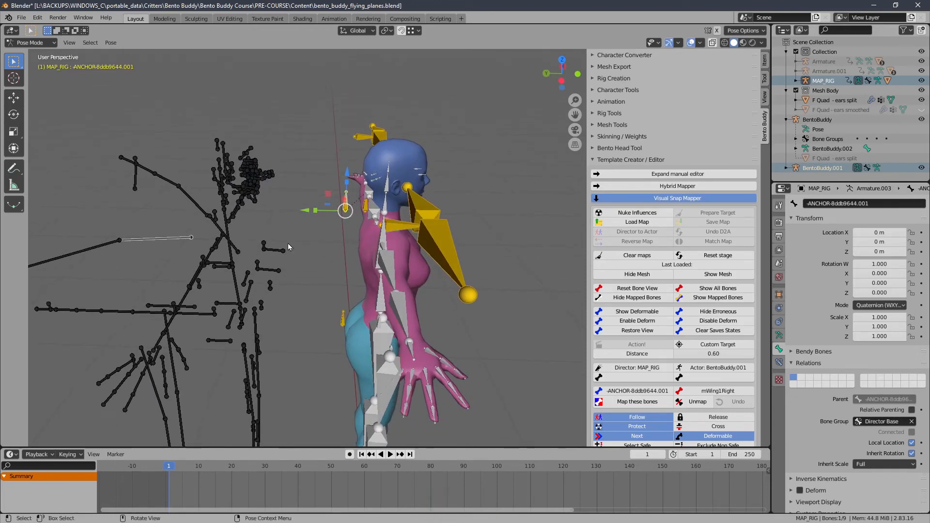
middle_click_drag(269, 212, 305, 221, "ctrl")
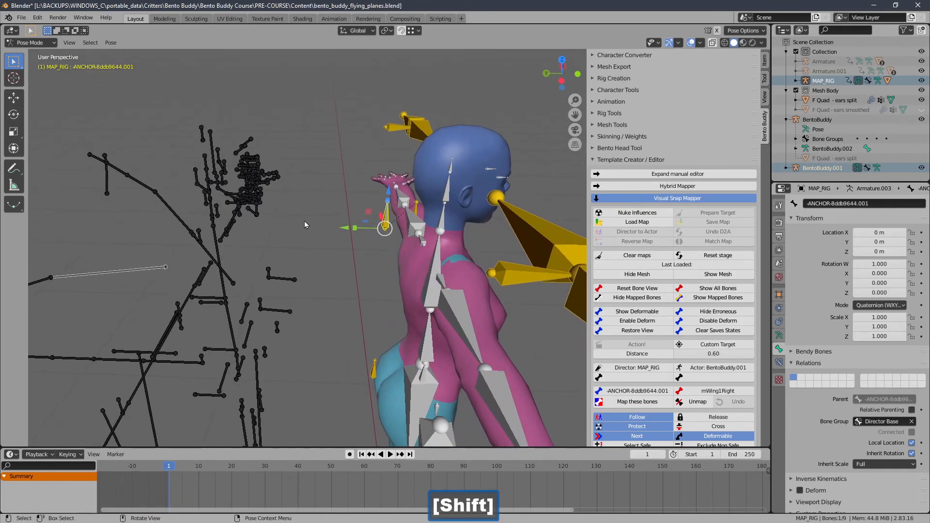
left_click(304, 221)
middle_click_drag(362, 226, 376, 254)
Step: Reset the actor's bone view, and try to map the director's -ANCHOR-8ddb9644 bone to the actor's mHead bone
left_click(396, 224)
middle_click_drag(274, 247, 262, 210, "ctrl")
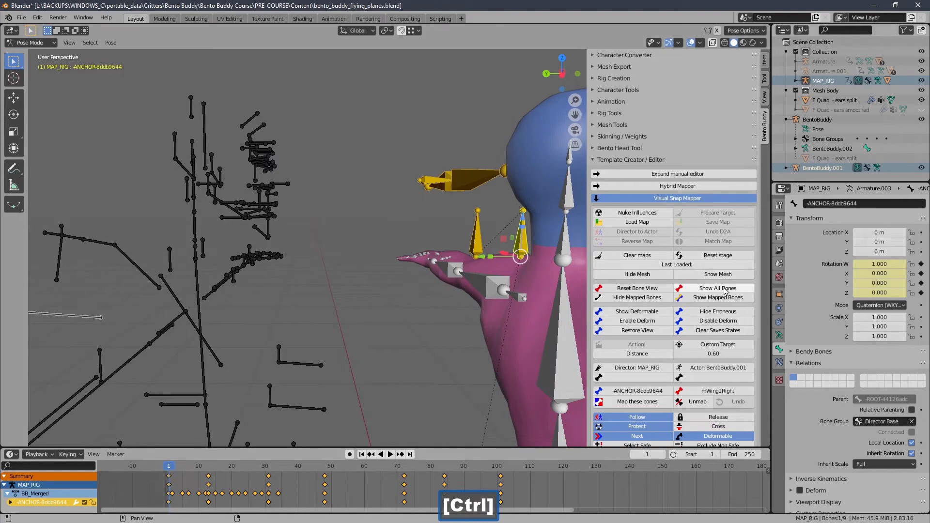
left_click(657, 289)
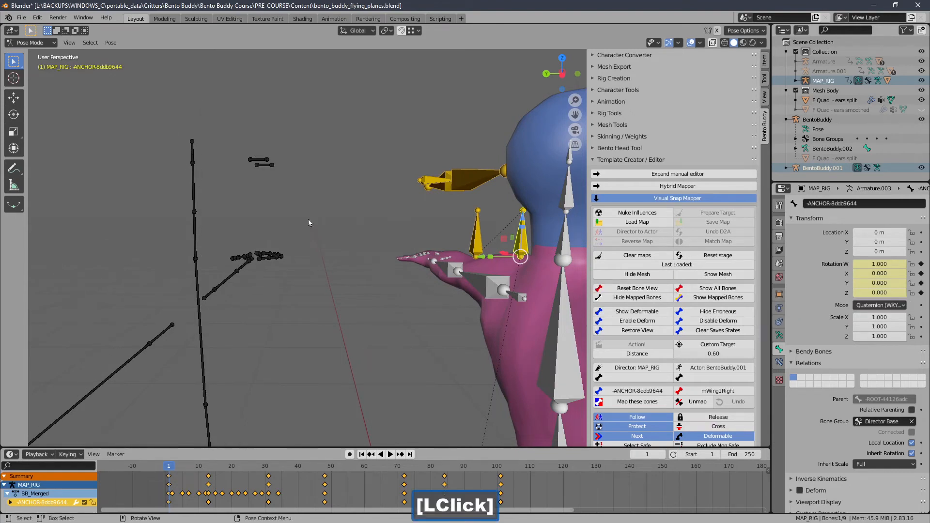
left_click(194, 192)
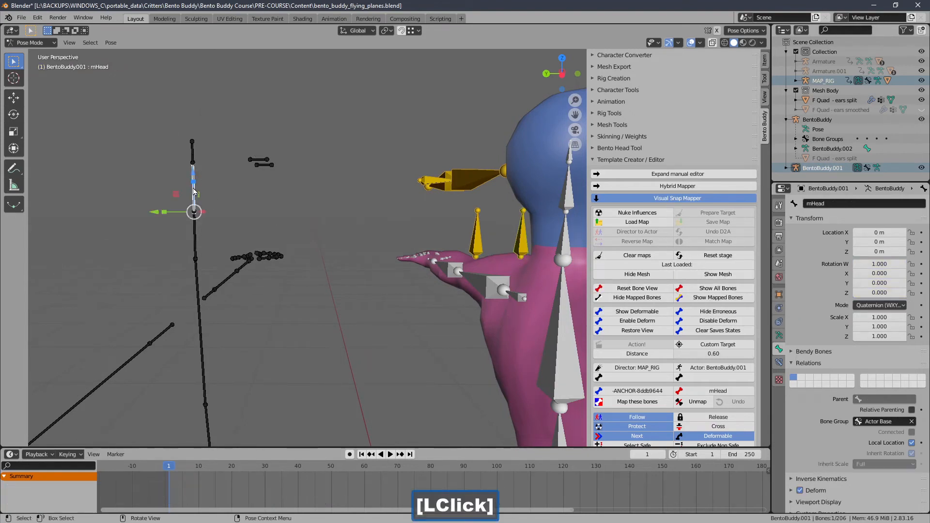
left_click(629, 391)
left_click(537, 243)
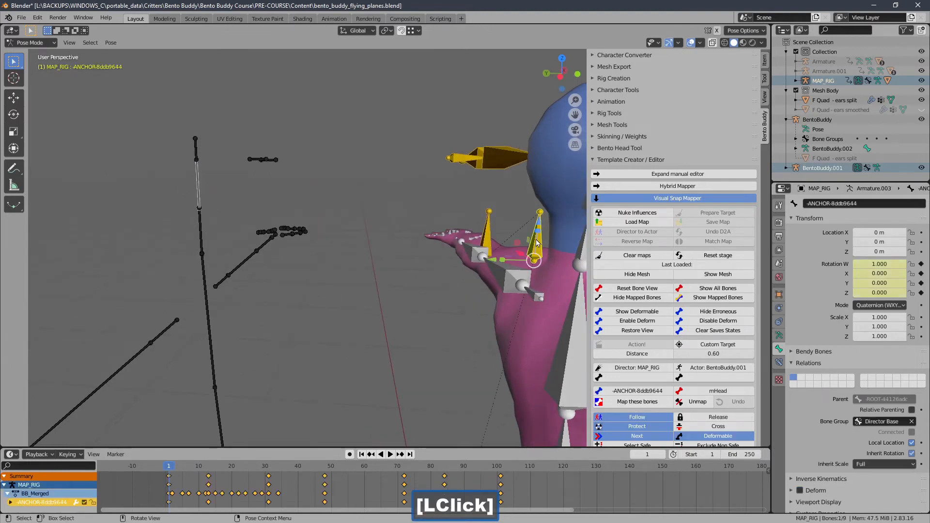
left_click(614, 402)
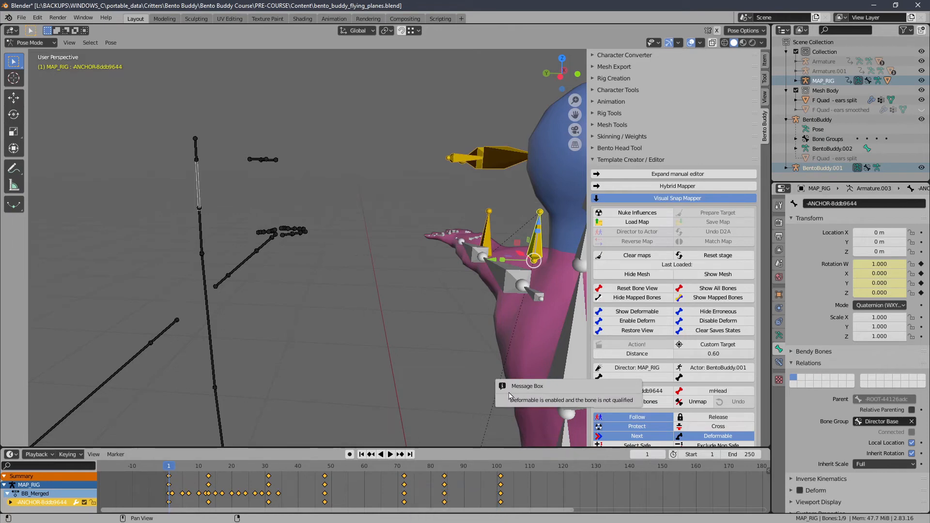
Step: Enable Deform on the -ANCHOR-8ddb9644 bone and map it to the actor's mHead bone
middle_click_drag(484, 320, 473, 320, "shift")
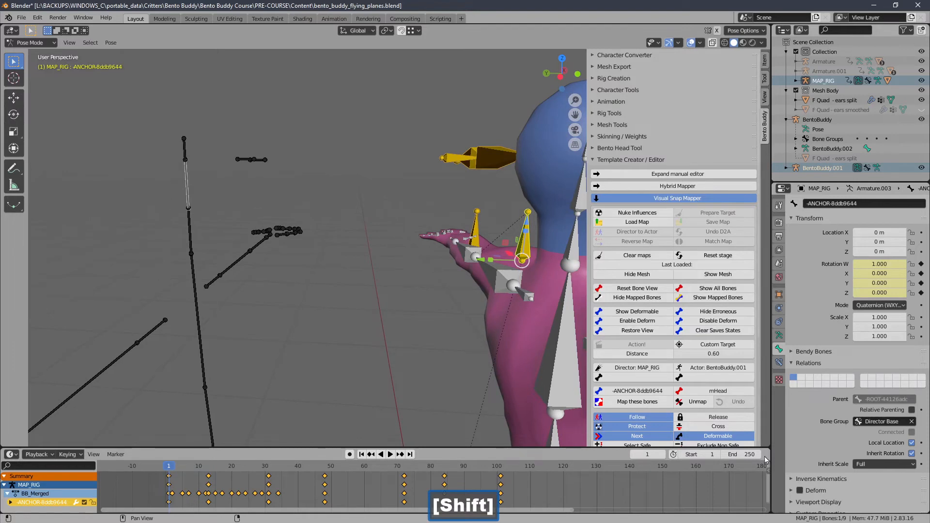
left_click(801, 493)
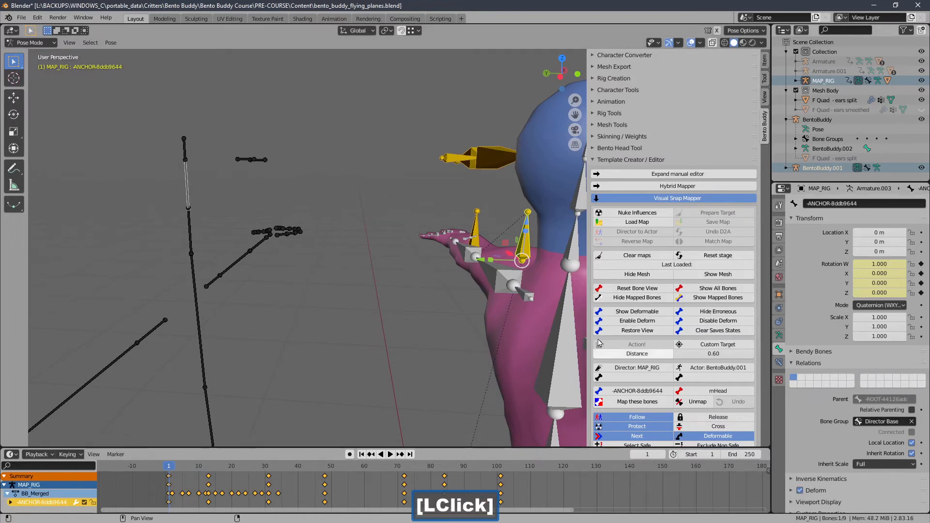
left_click(477, 234)
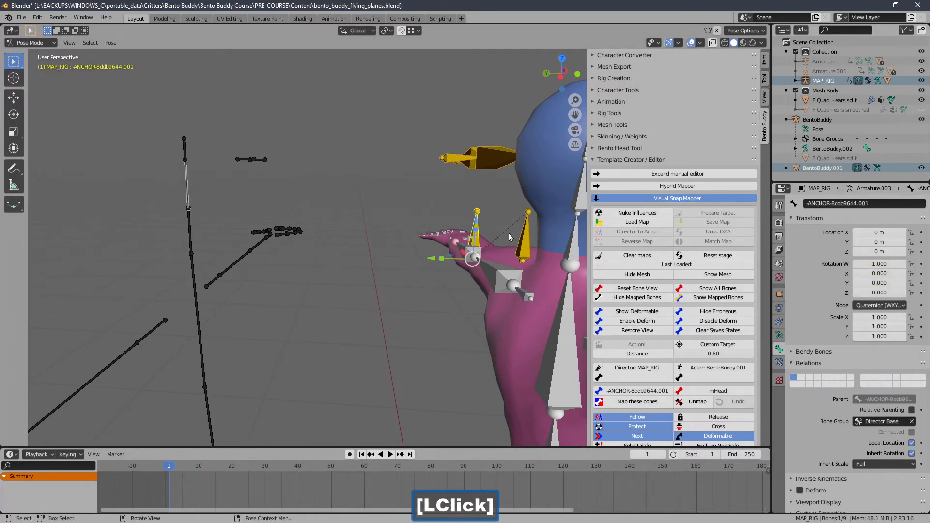
left_click(526, 236)
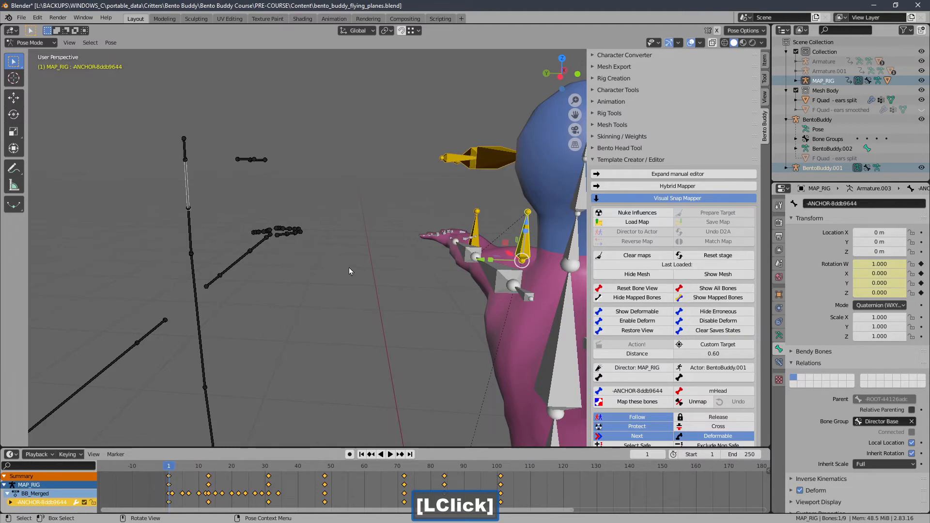
left_click(617, 403)
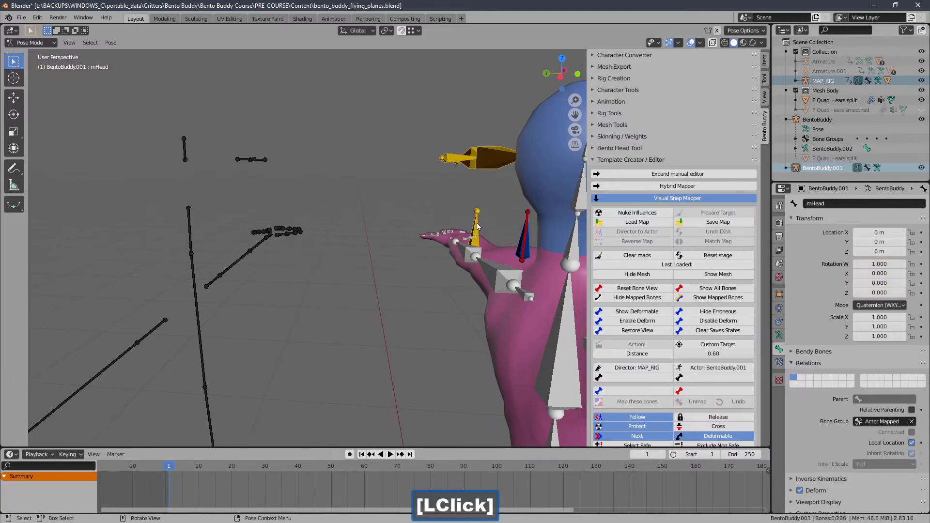
Step: Show all actor bones, and pair the director's -ANCHOR-8ddb9644.001 bone with the actor's mWing1Right bone
left_click(477, 226)
middle_click_drag(286, 246, 303, 313, "ctrl")
middle_click_drag(304, 313, 388, 308, "shift")
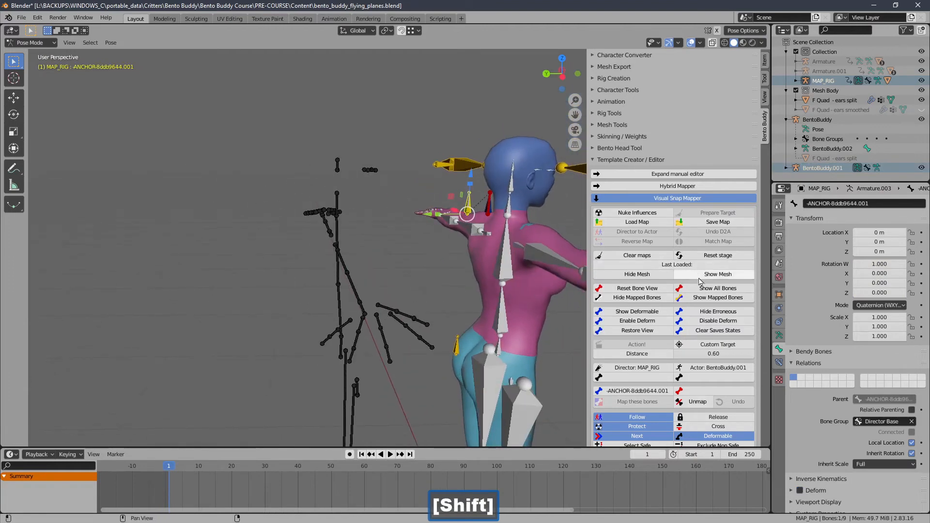
left_click(699, 295)
middle_click_drag(310, 281, 346, 286)
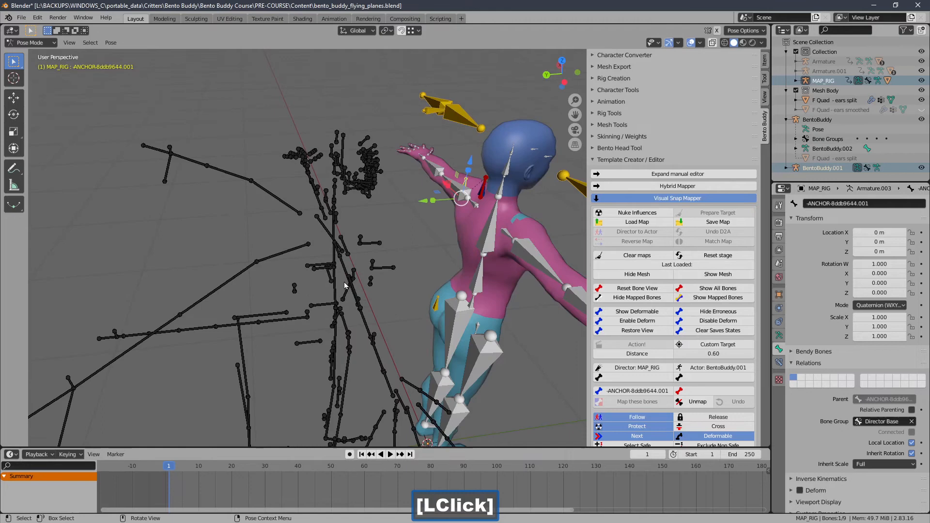
left_click(287, 251)
middle_click_drag(287, 251, 349, 238)
left_click(441, 244, "shift")
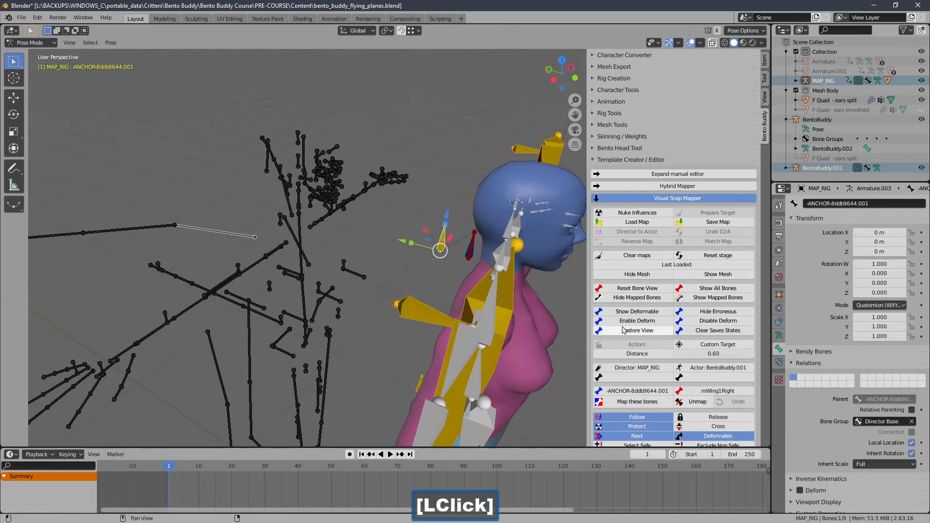
Step: Enable Deform on the -ANCHOR-8ddb9644.001 bone and map it to mWing1Right
left_click(808, 492)
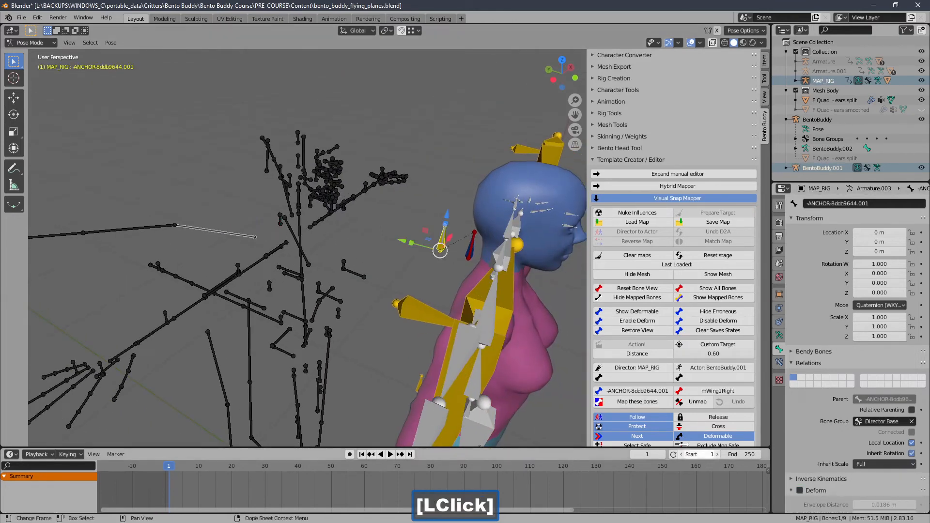
left_click(801, 491)
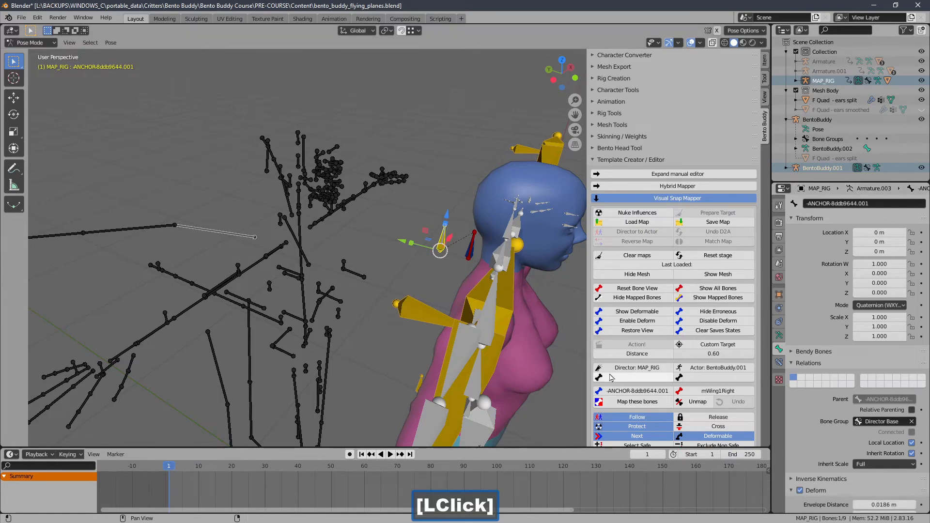
left_click(614, 403)
Step: Map the director's BODY bone under the second anchor to the actor's mWing2Right bone
middle_click_drag(360, 276, 364, 315, "ctrl")
middle_click_drag(364, 314, 353, 255, "shift")
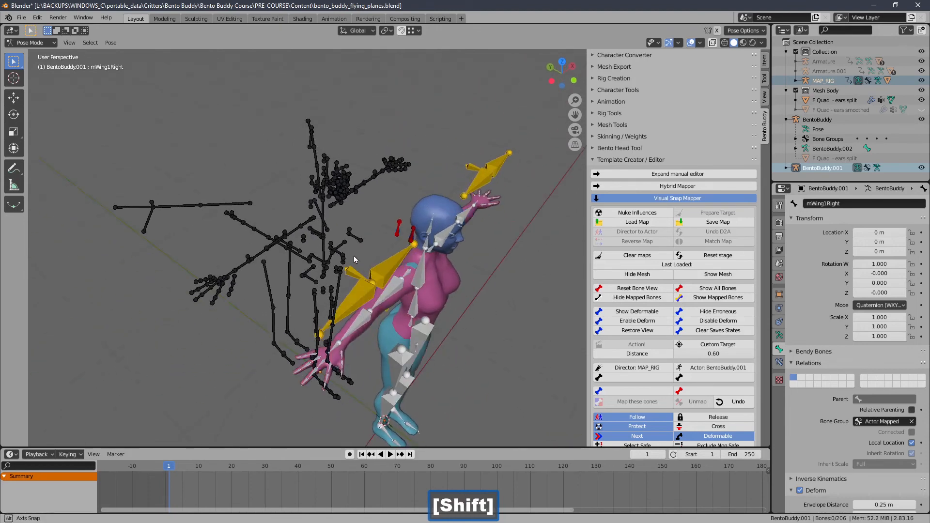
left_click(255, 200)
middle_click_drag(291, 244, 256, 232)
middle_click_drag(256, 233, 280, 209, "ctrl")
middle_click_drag(323, 243, 296, 245, "shift")
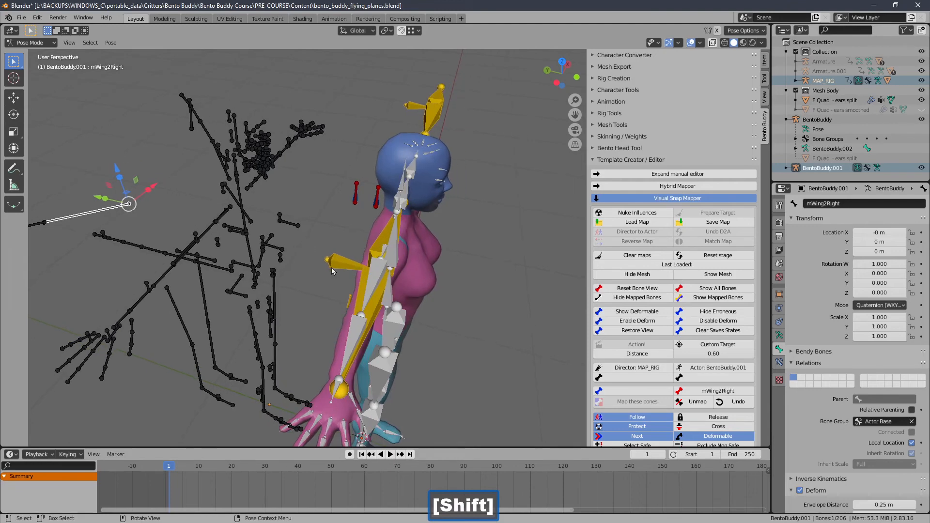
left_click(331, 266)
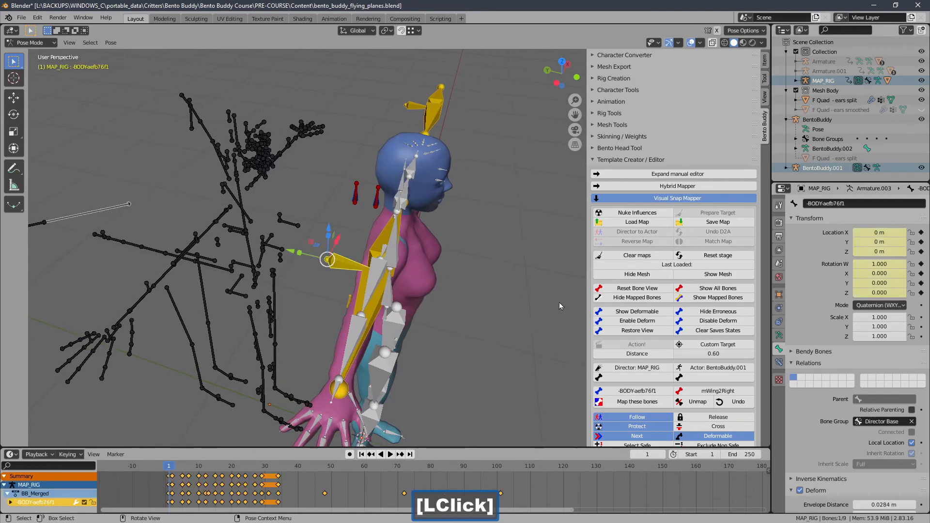
left_click(613, 406)
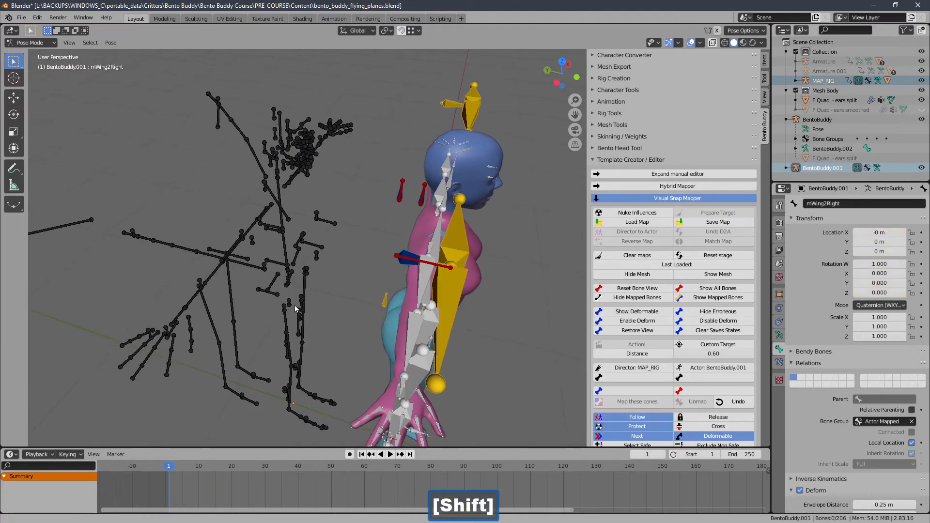
Step: Map the director's -BODY_L-c8a78f9d bone to the actor's mWing3Right bone
left_click(77, 215)
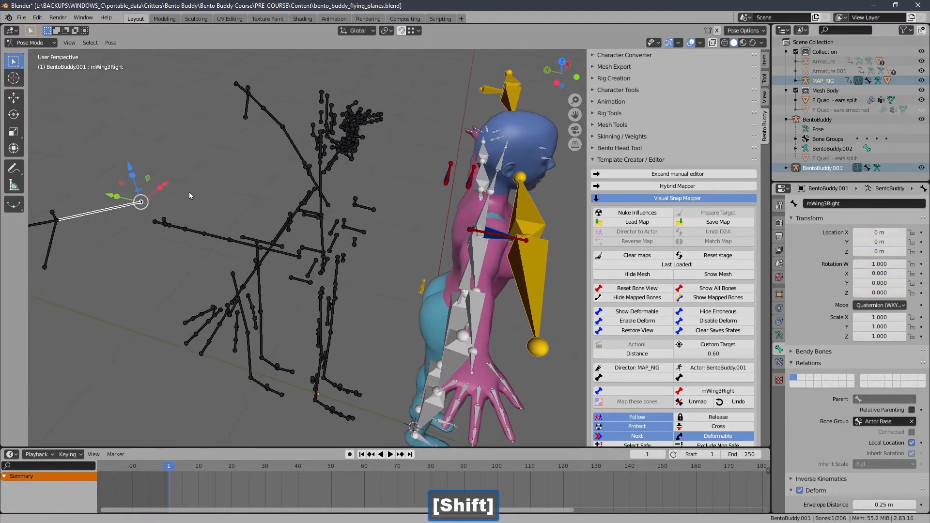
middle_click_drag(338, 238, 353, 265)
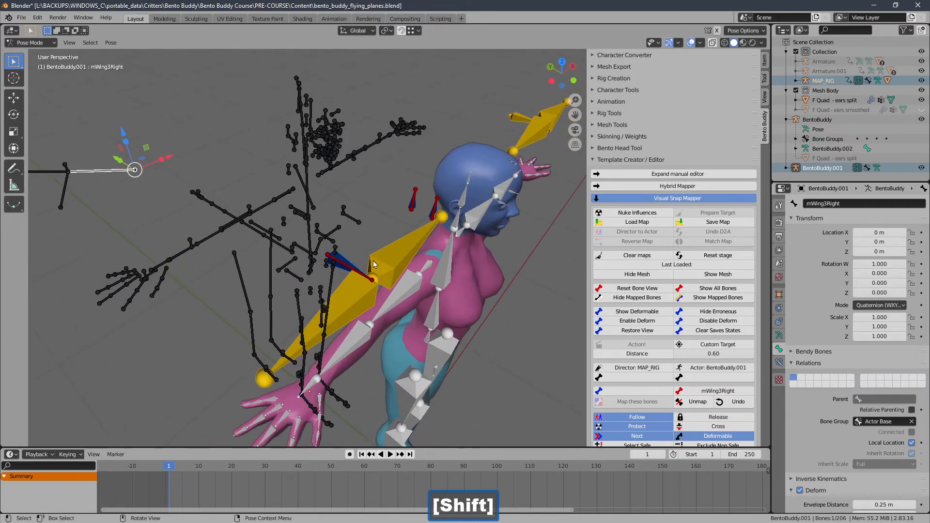
left_click(353, 267)
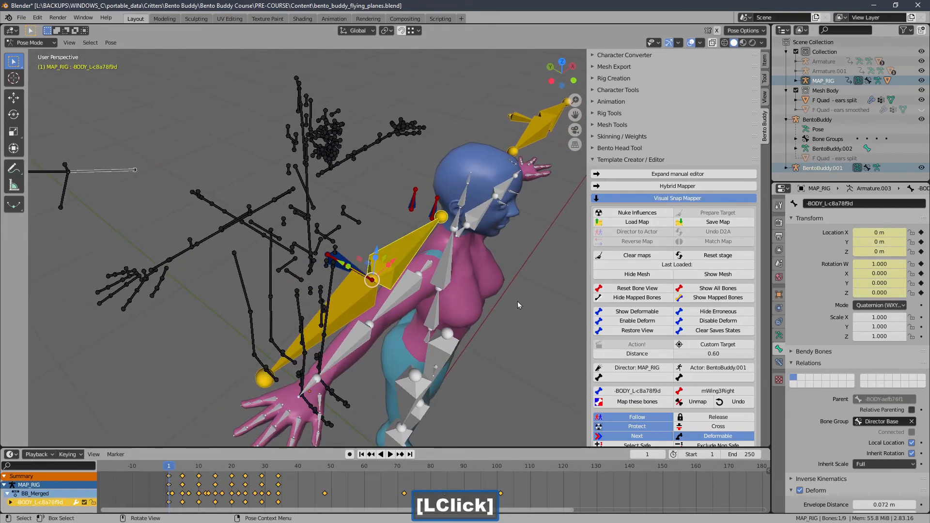
left_click(612, 402)
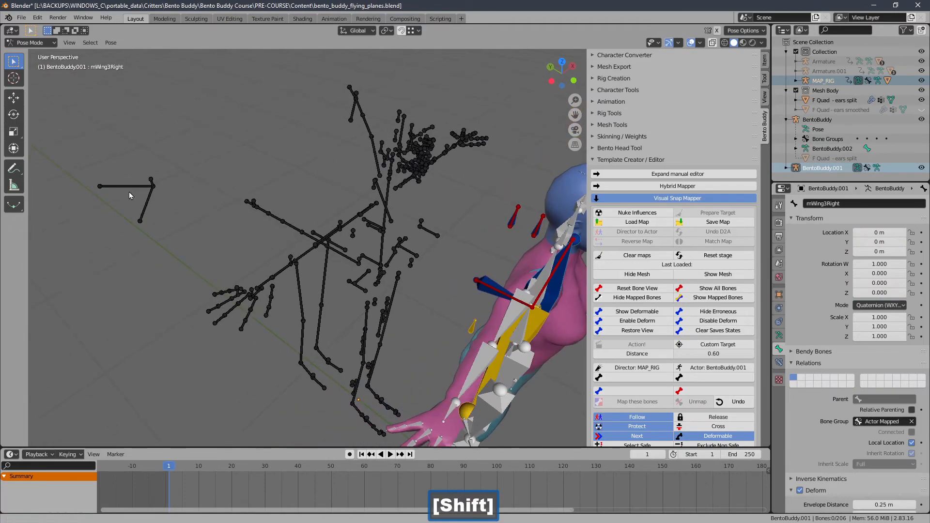
Step: Map the director's -R-48403ccf bone to the actor's mWing4FanRight bone
middle_click_drag(129, 192, 245, 274)
left_click(158, 192)
left_click(383, 263, "ctrl")
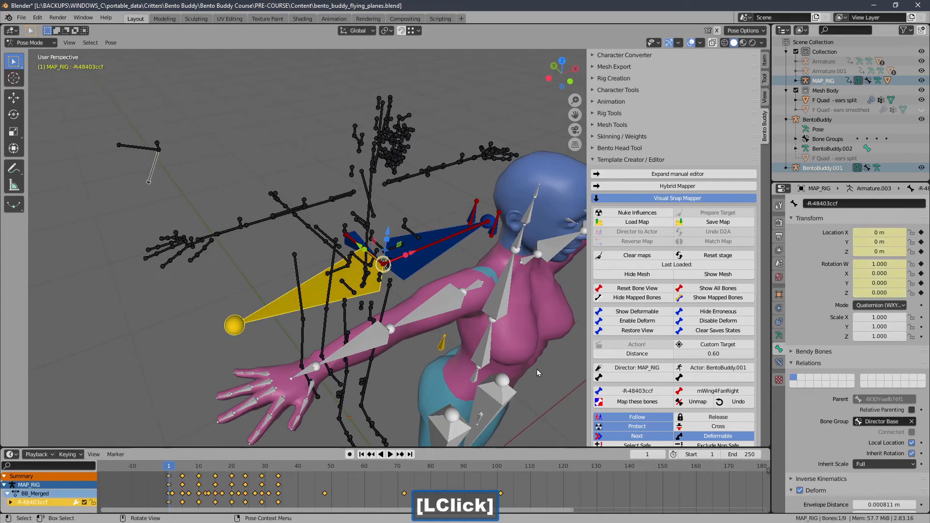
left_click(599, 403)
middle_click_drag(284, 317, 306, 326, "shift")
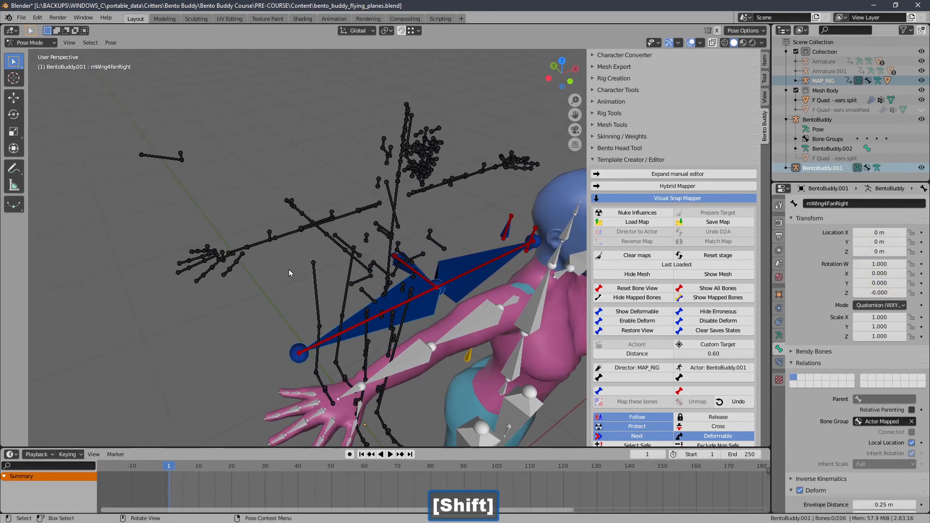
Step: Map the director's -BODYe13d3c0c bone to the actor's mWing1Left bone
middle_click_drag(289, 269, 141, 235)
middle_click_drag(325, 247, 210, 242, "ctrl")
left_click(258, 212)
left_click(216, 284)
left_click(212, 281)
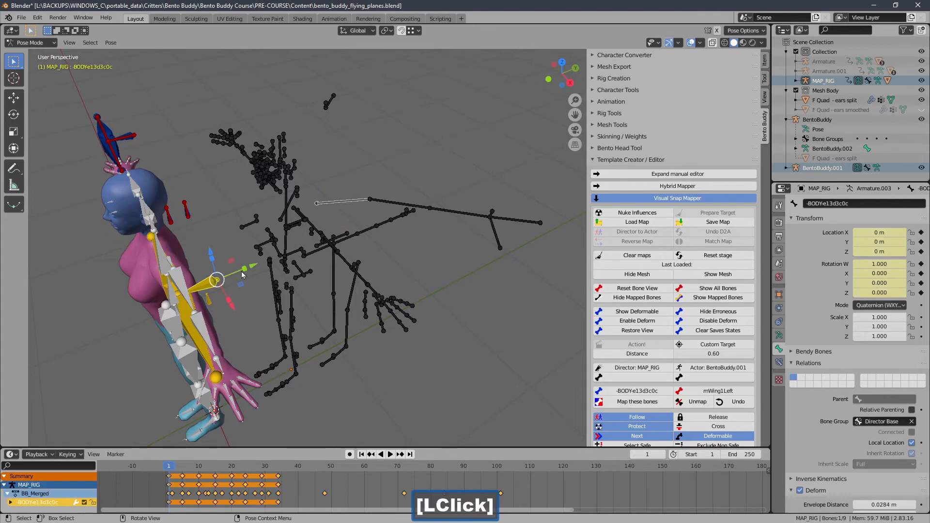
left_click(335, 209)
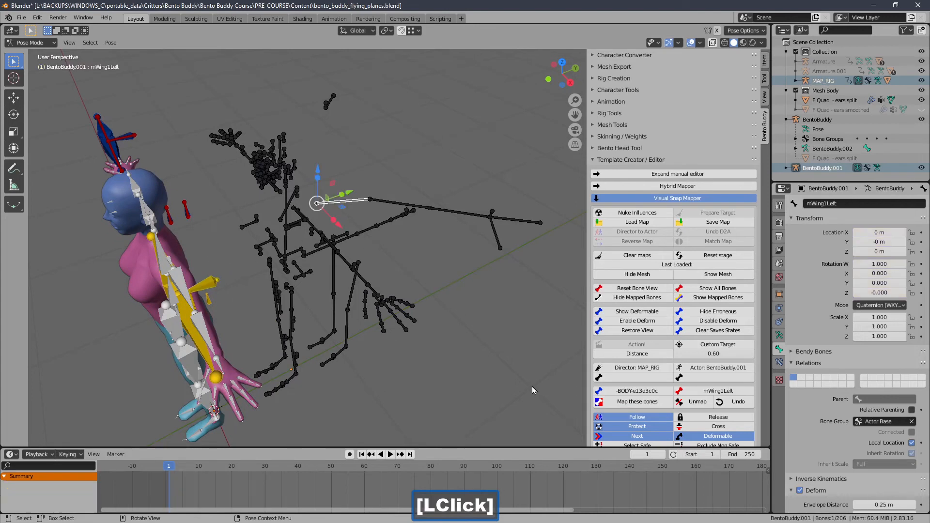
left_click(623, 401)
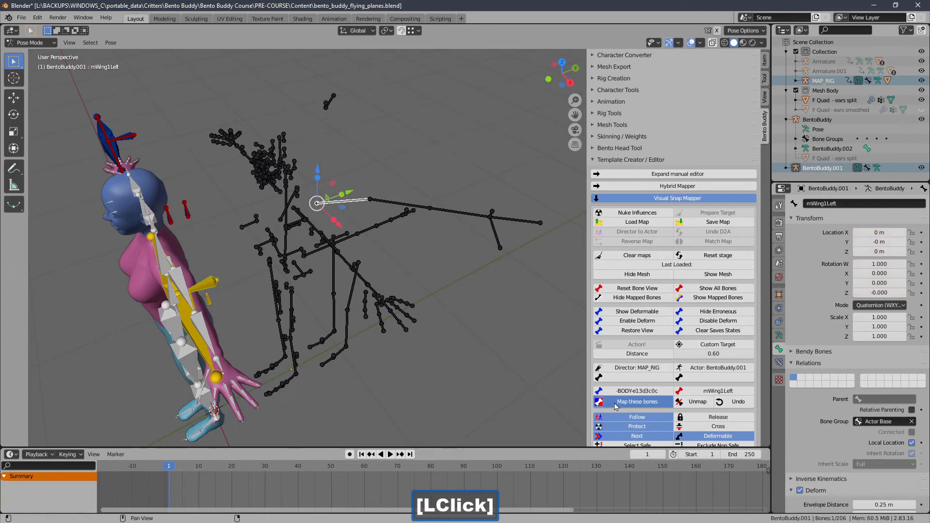
Step: Map the director's -BODY_L-562049f8 bone to the actor's mWing2Left bone
left_click(381, 212)
middle_click_drag(259, 291, 223, 317)
left_click(218, 312)
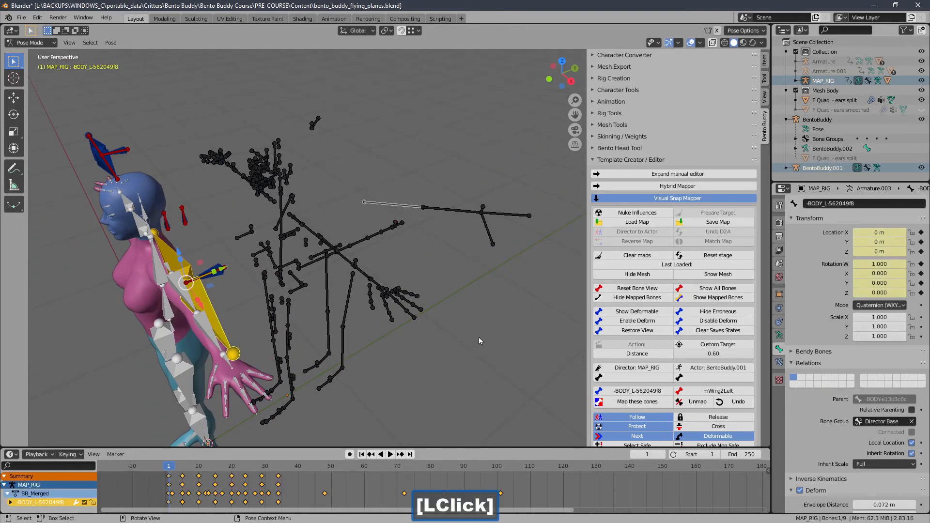
left_click(619, 403)
Step: Map the director's -R-33d4b71e bone to the actor's mWing3Left bone
left_click(437, 207)
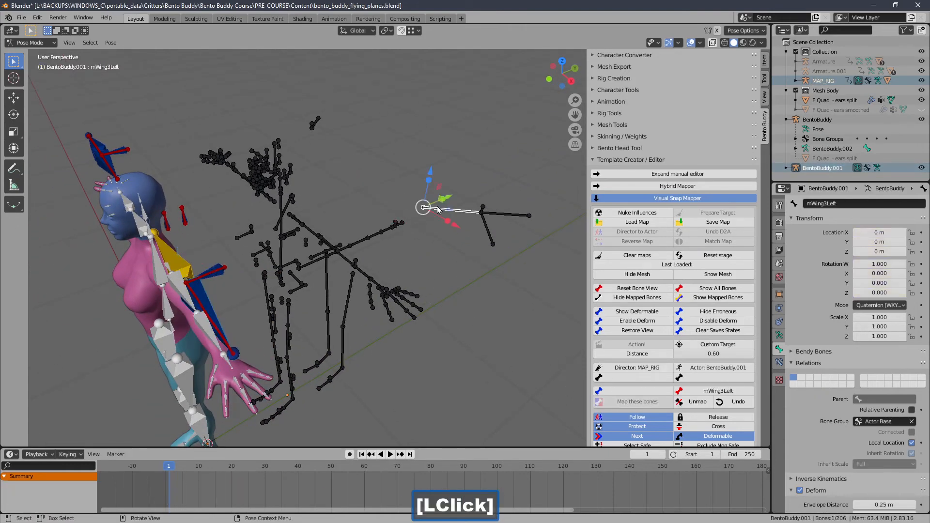
middle_click_drag(437, 207, 255, 262)
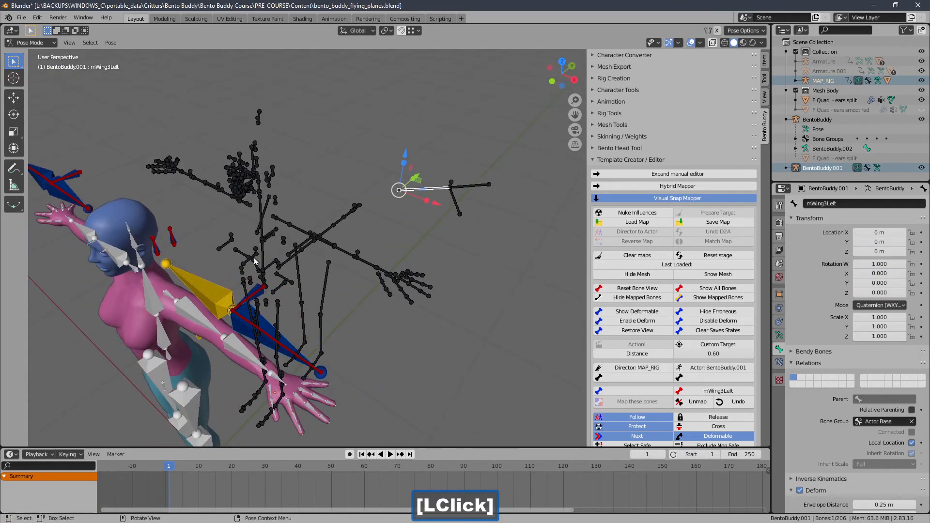
left_click(205, 289)
left_click(614, 402)
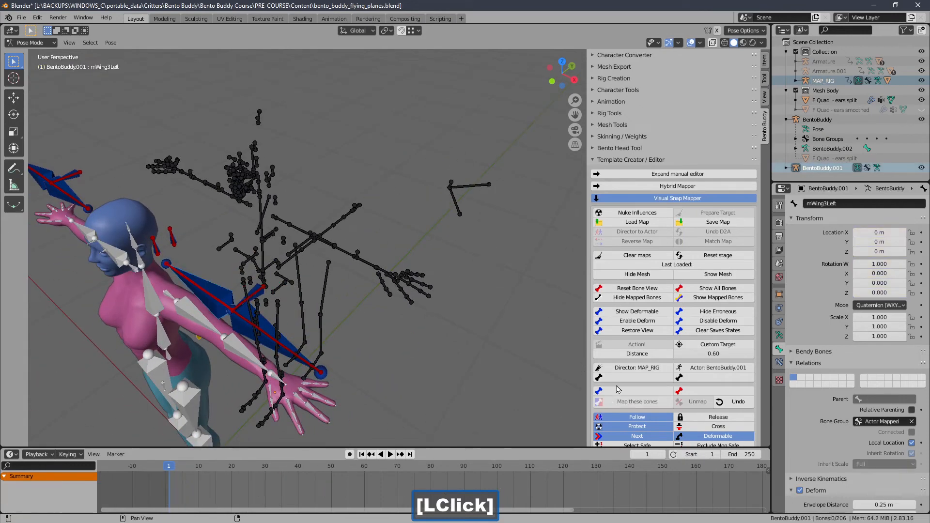
Step: Scrub the animation to frame 13 to check the mapped wing motion, and return to frame 1
middle_click_drag(429, 287, 466, 266)
middle_click_drag(396, 273, 375, 301, "ctrl")
middle_click_drag(302, 298, 359, 277)
middle_click_drag(359, 277, 406, 257, "shift")
middle_click_drag(363, 258, 353, 277, "ctrl")
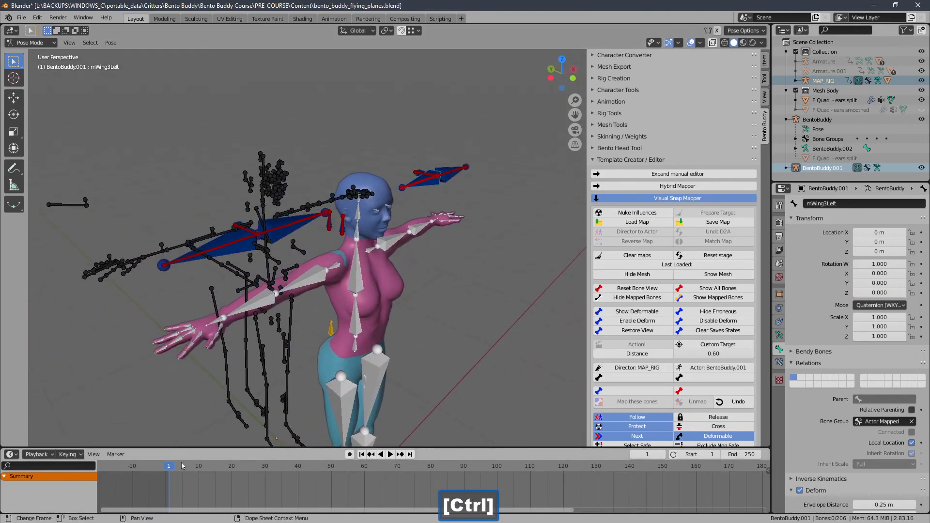
mouse_move(220, 466)
left_mouse_down()
mouse_move(269, 465)
mouse_move(166, 464)
mouse_move(217, 460)
mouse_move(167, 455)
mouse_move(210, 462)
left_mouse_up()
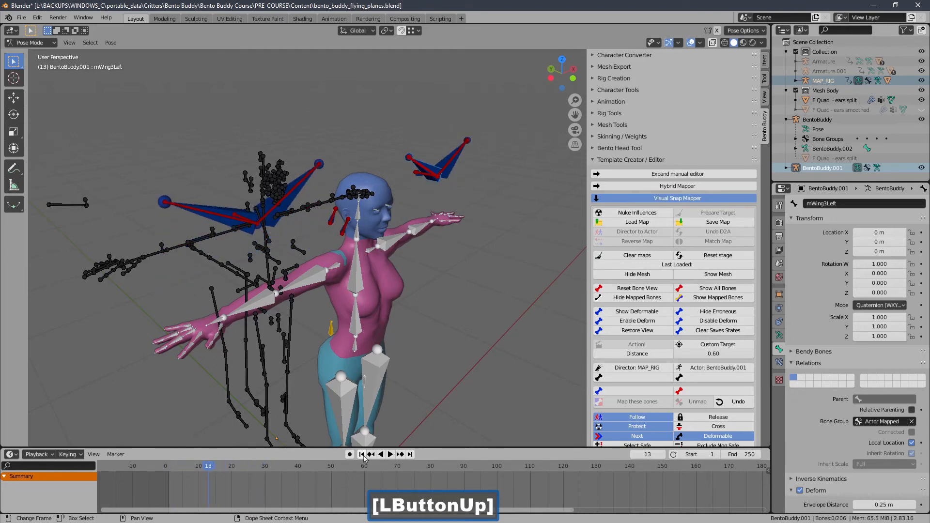
left_click(362, 455)
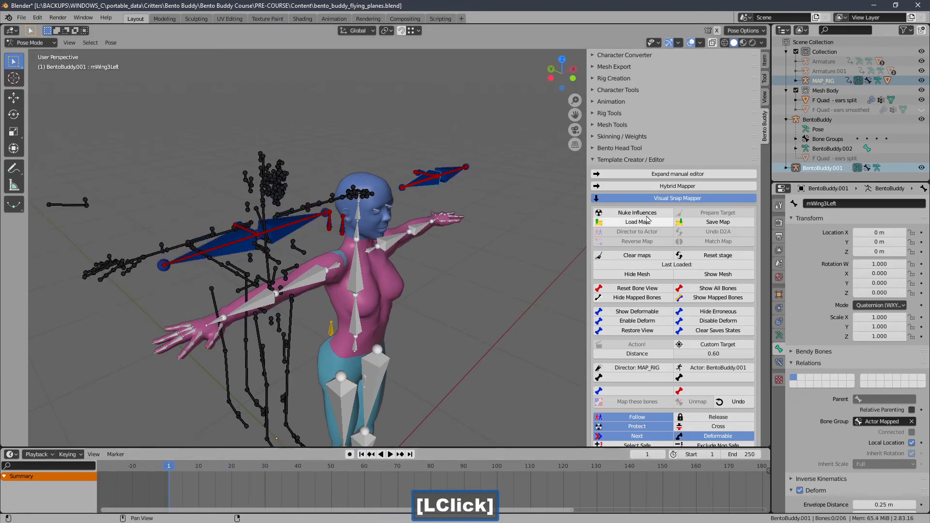
Step: Reset the Visual Snap Mapper stage and collapse the Template Creator / Editor section
left_click(710, 255)
left_click(628, 160)
middle_click_drag(348, 204, 443, 208)
middle_click_drag(371, 252, 361, 315, "shift")
middle_click_drag(361, 315, 310, 221, "ctrl")
middle_click_drag(311, 226, 265, 163, "shift")
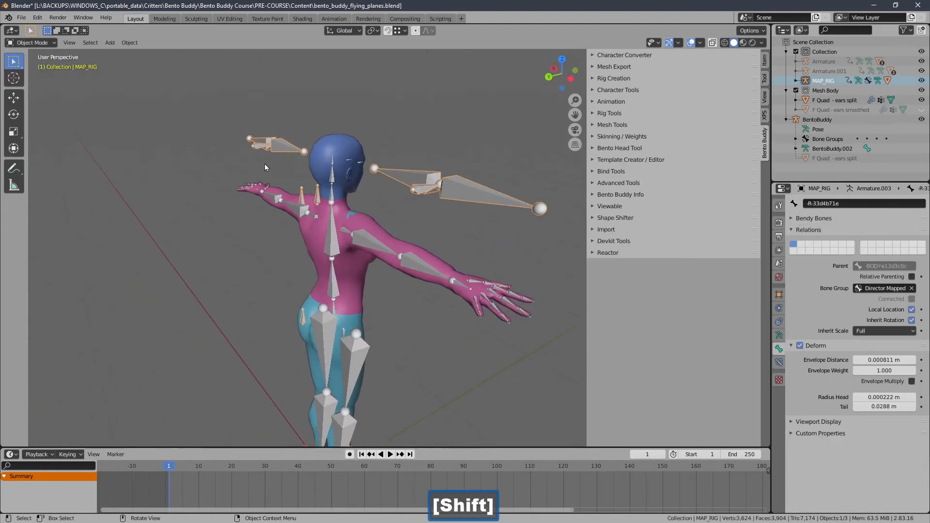
Step: Deselect everything in the scene and put MAP_RIG into Edit Mode
mouse_move(357, 205)
middle_mouse_down()
mouse_move(398, 211)
mouse_move(368, 214)
middle_mouse_up()
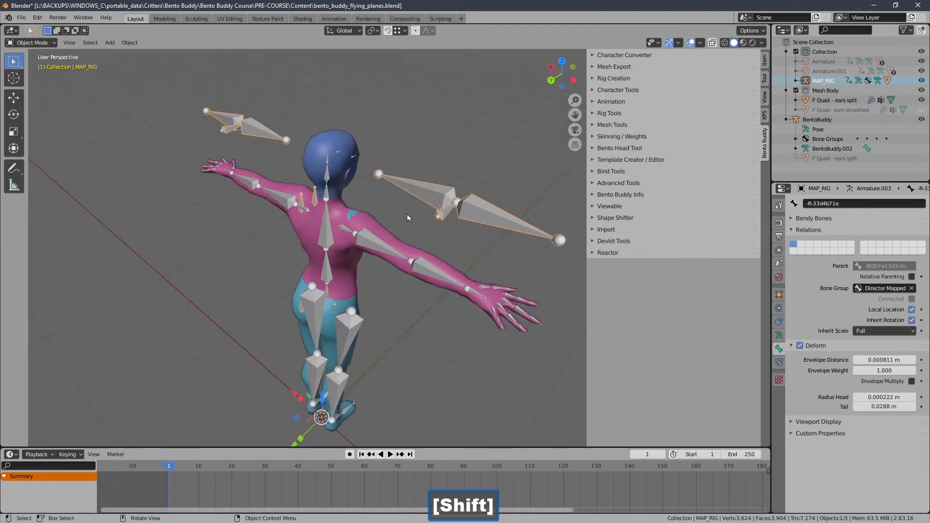
middle_click_drag(275, 207, 231, 232)
scroll(248, 197, "up", 1)
left_click(231, 232)
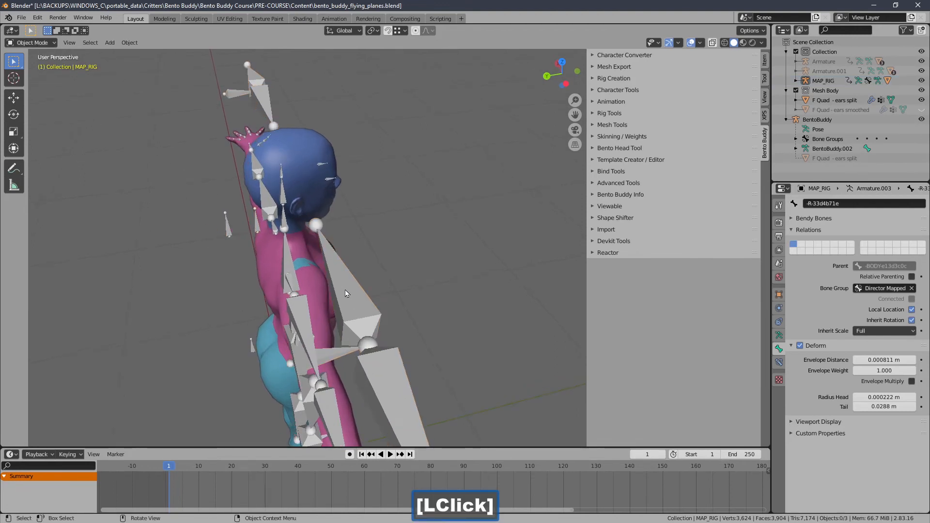
left_click(32, 42)
left_click(47, 72)
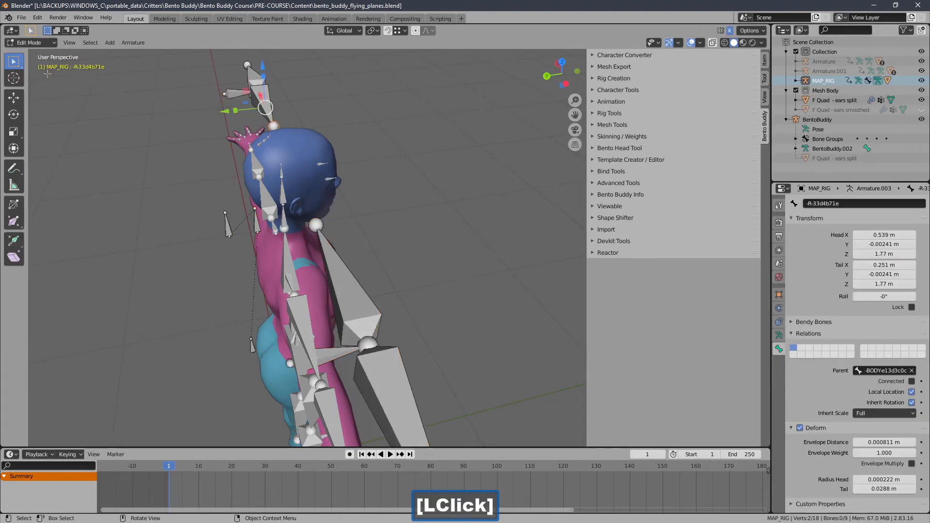
Step: Parent the -BODYaefb76f1 bone to the -ANCHOR-8ddb9644.001 bone in MAP_RIG
middle_click_drag(48, 73, 210, 225)
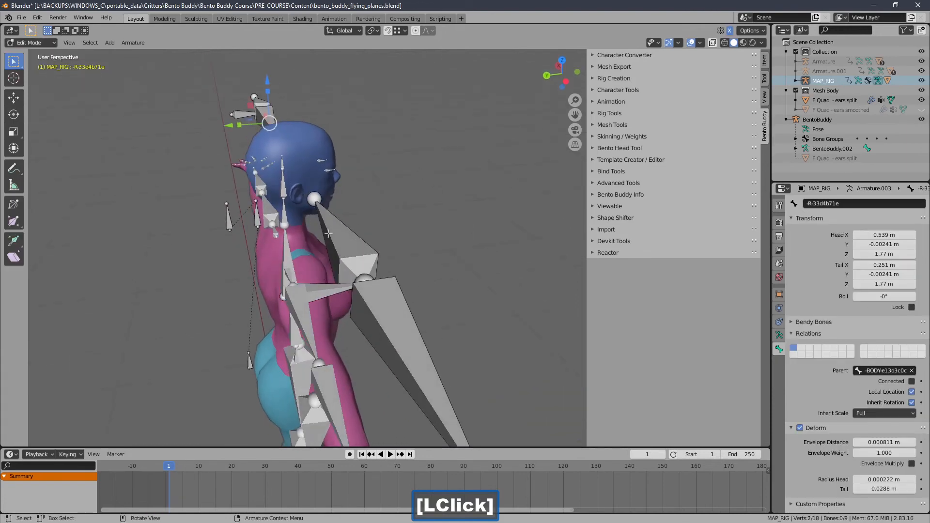
middle_click_drag(339, 237, 376, 268)
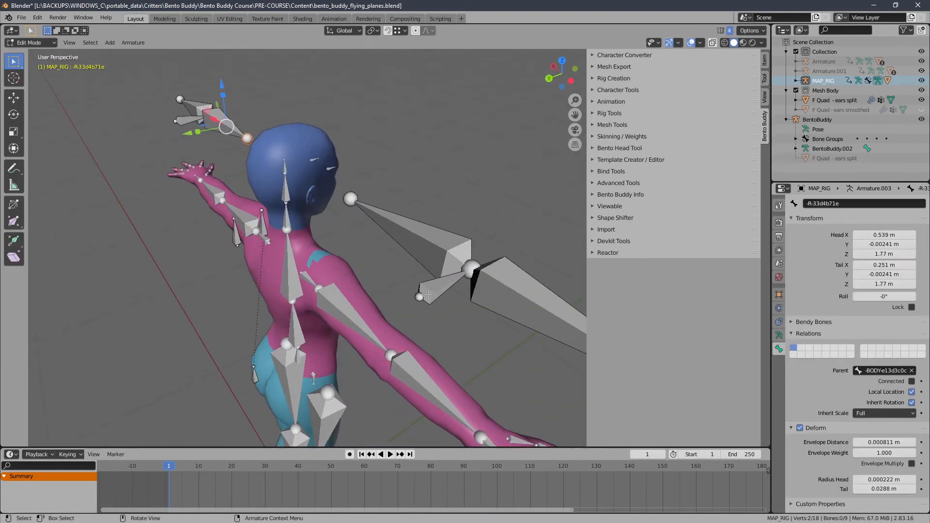
left_click(428, 295)
middle_click_drag(217, 256, 182, 252)
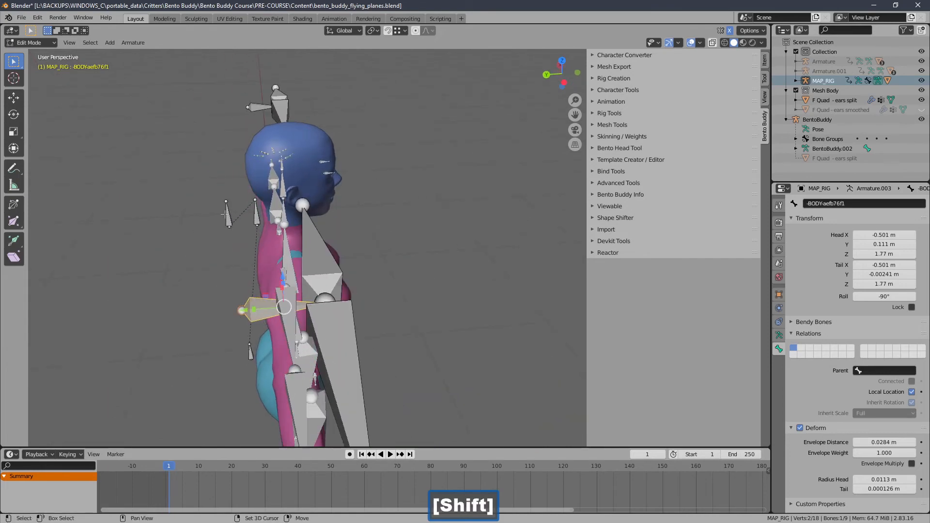
left_click(226, 214, "shift")
left_click(130, 44)
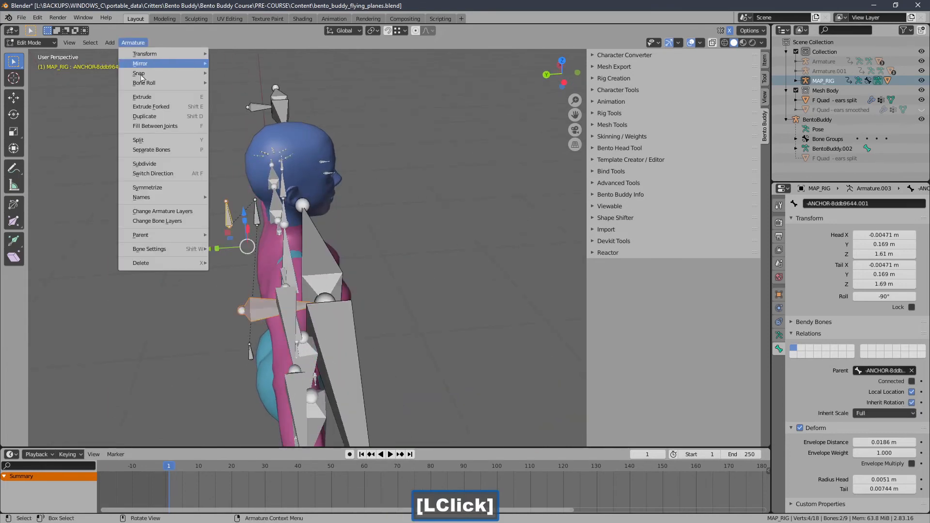
mouse_move(154, 237)
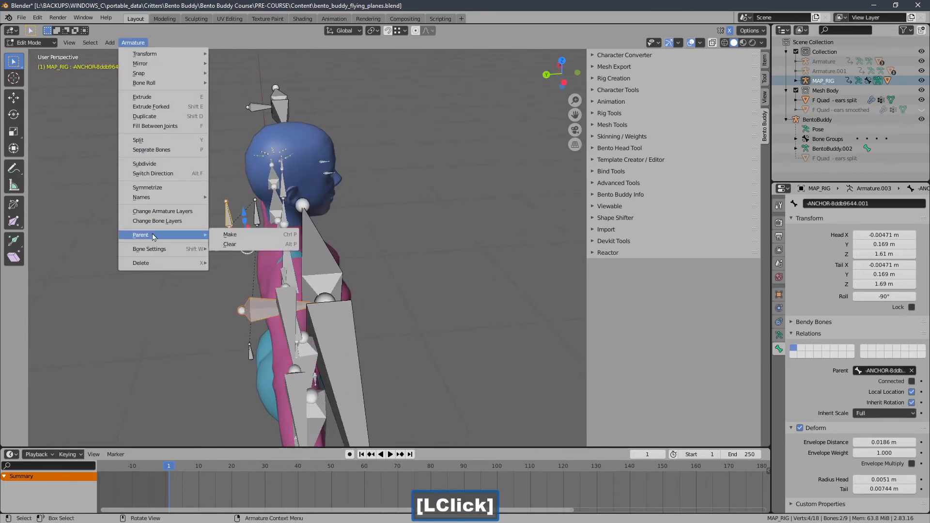
left_click(243, 236)
left_click(243, 236)
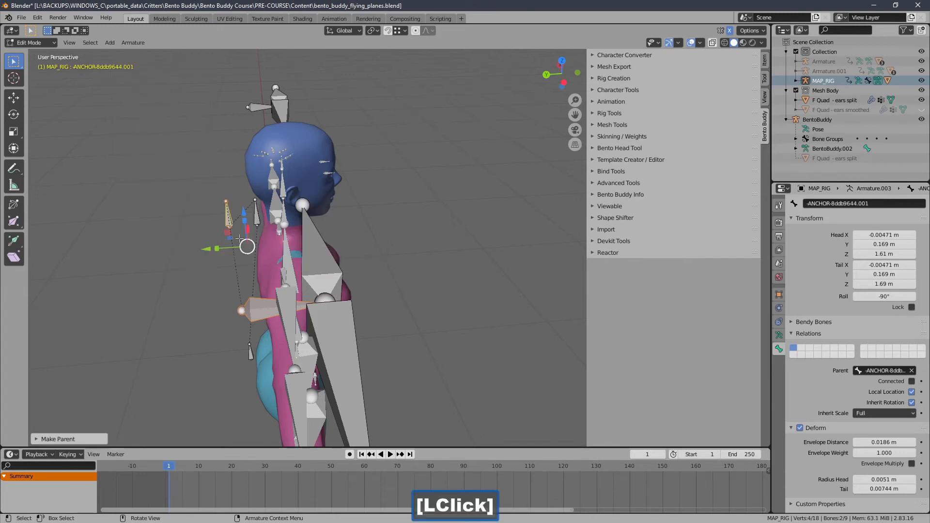
Step: Parent the other flyer's -BODYe13d3c0c bone to the -ANCHOR-8ddb9644.001 bone
middle_click_drag(240, 238, 198, 113)
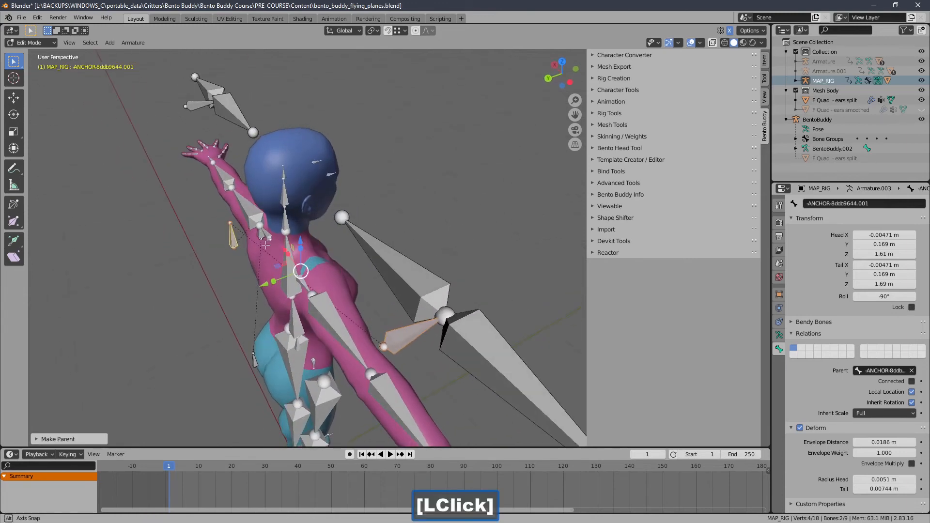
left_click(197, 114)
middle_click_drag(215, 175, 216, 220)
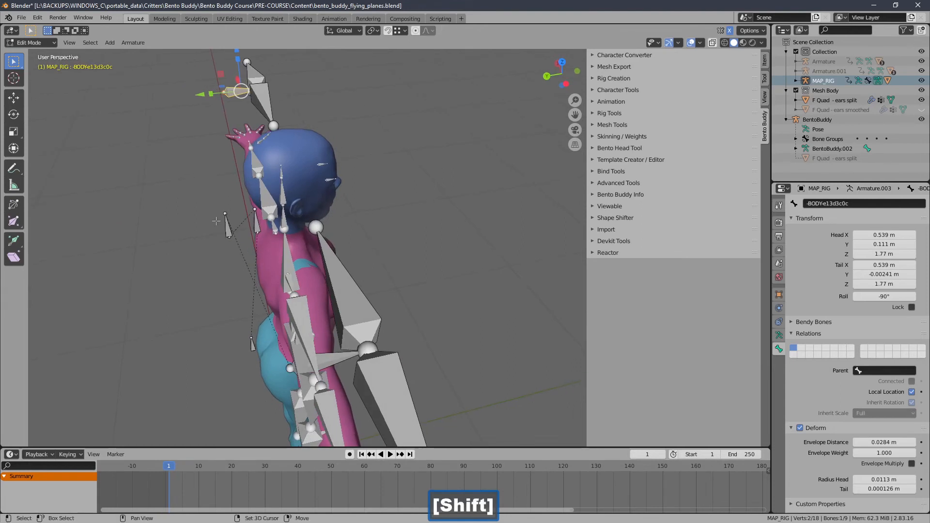
left_click(227, 224, "shift")
left_click(132, 42)
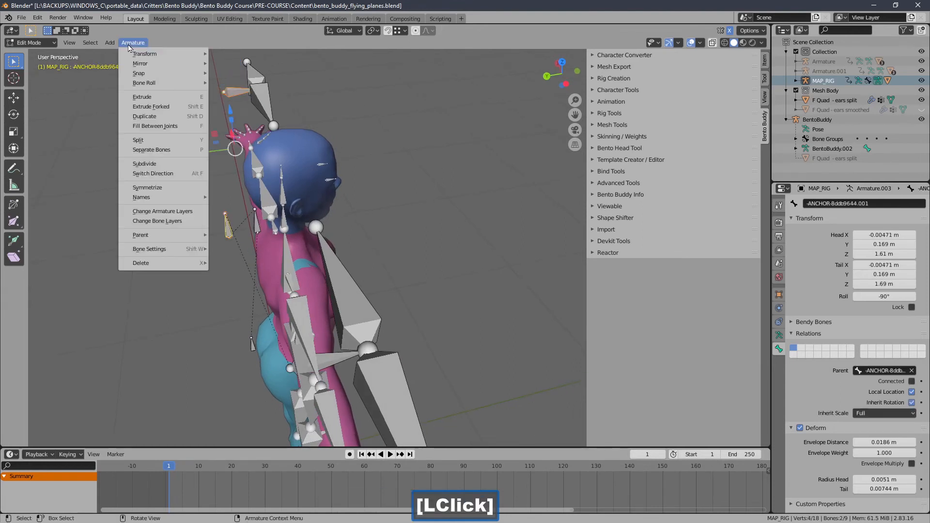
mouse_move(163, 239)
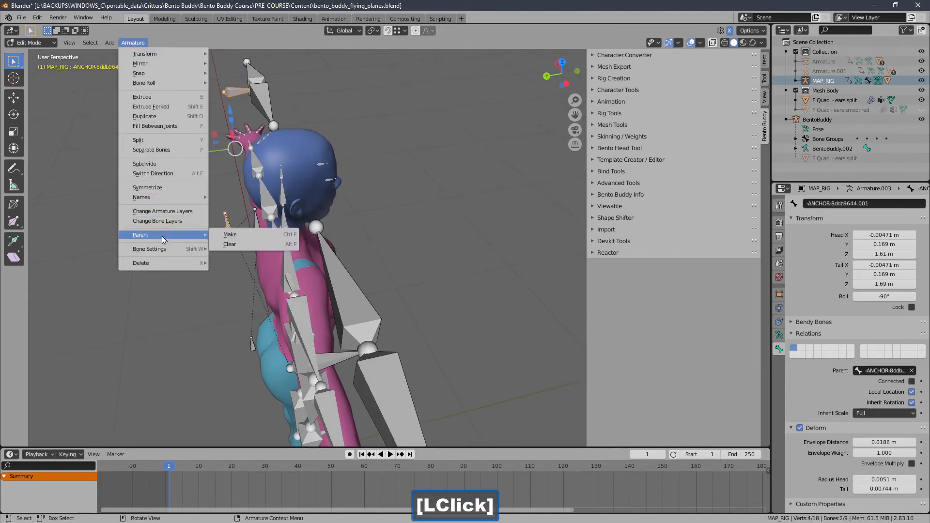
left_click(222, 237)
left_click(222, 237)
middle_click_drag(229, 217, 349, 239, "ctrl")
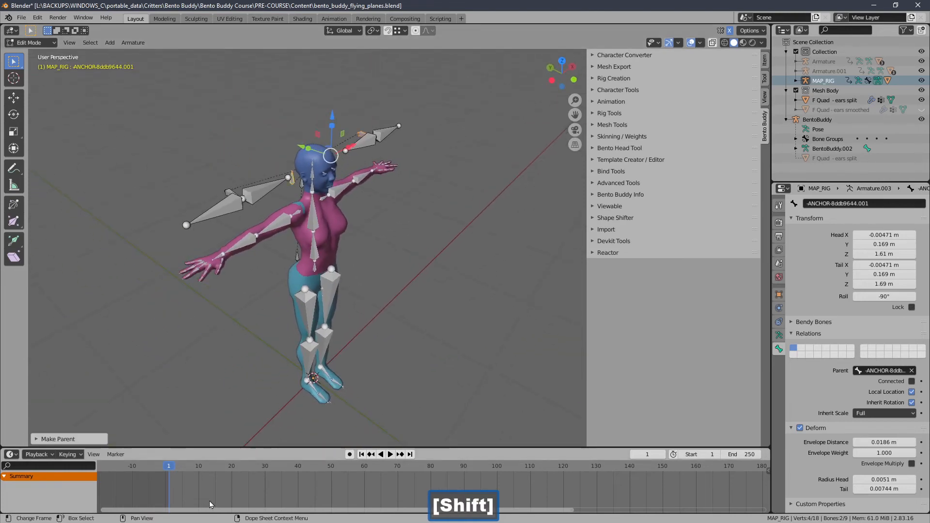
Step: Return MAP_RIG to Object Mode and scrub the timeline to frame 37 to review the flyers' motion
left_click_drag(205, 472, 209, 474)
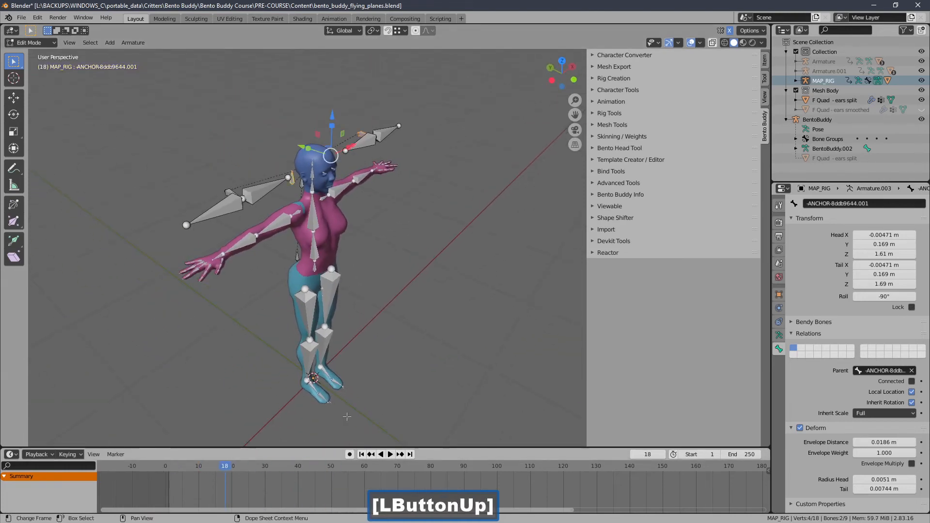
left_click(43, 43)
left_click(30, 53)
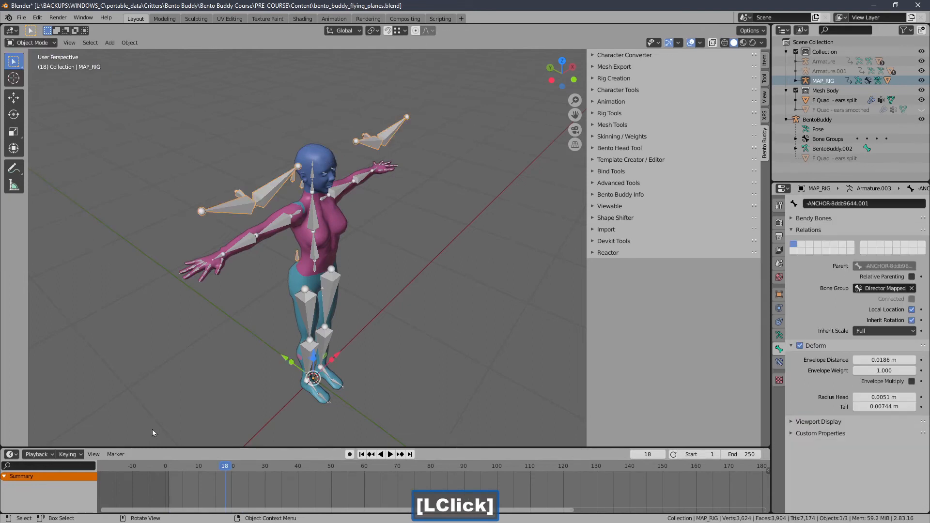
left_click_drag(226, 471, 288, 471)
middle_click_drag(301, 252, 346, 257)
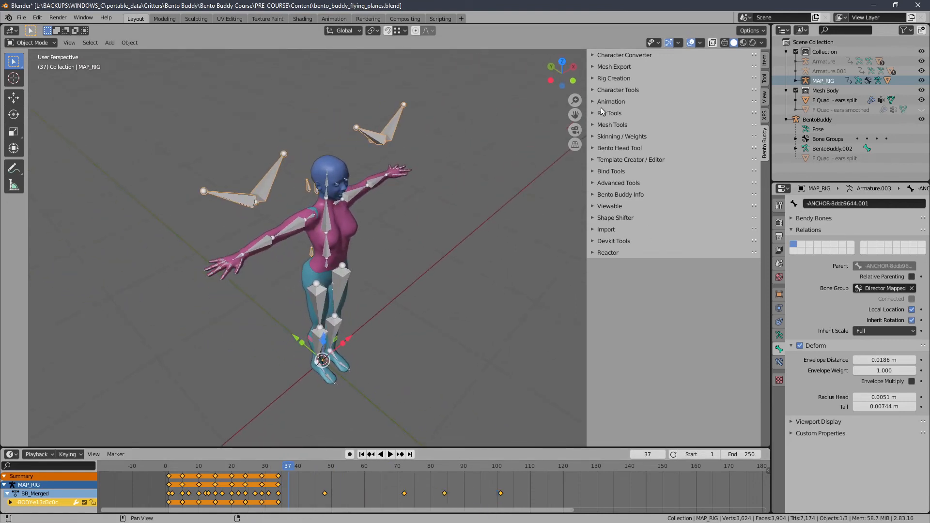
Step: Show the meshes attached to MAP_RIG using the Retarget Motion character tools
left_click(604, 91)
left_click(617, 119)
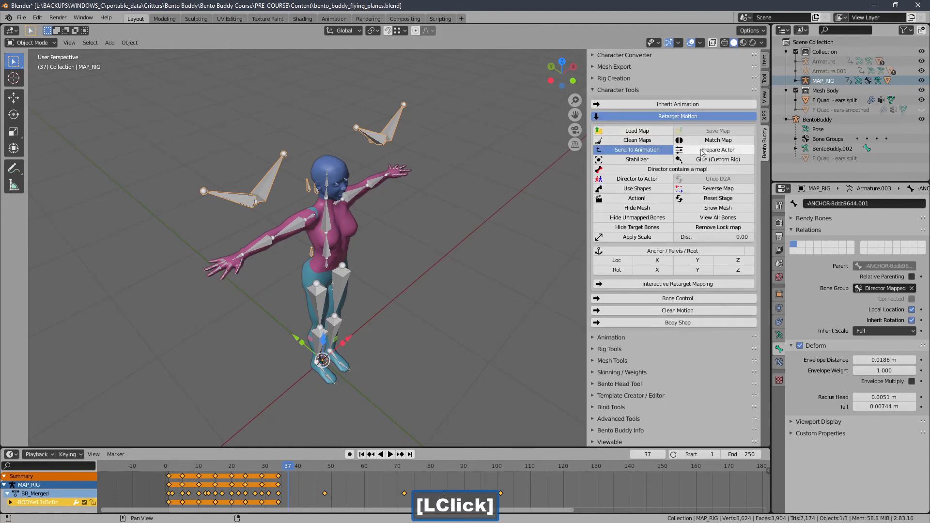
left_click(711, 209)
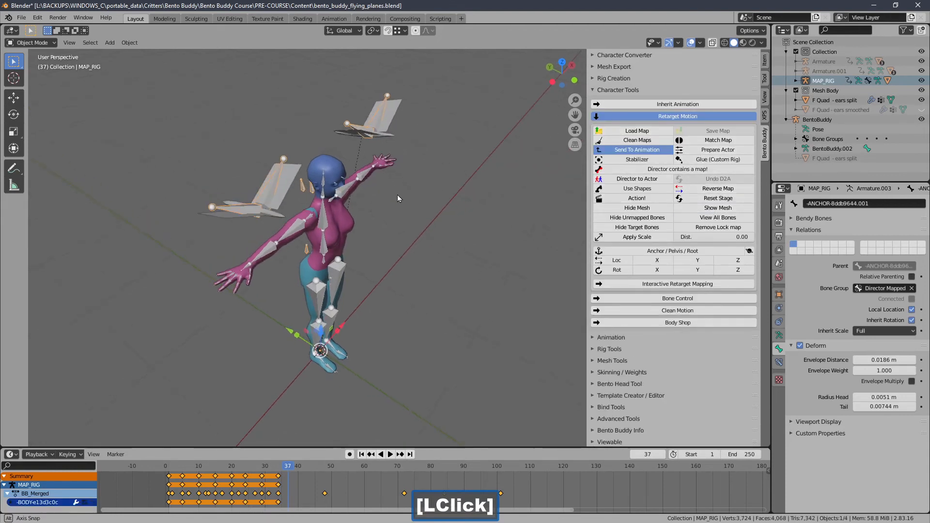
middle_click_drag(397, 195, 360, 212)
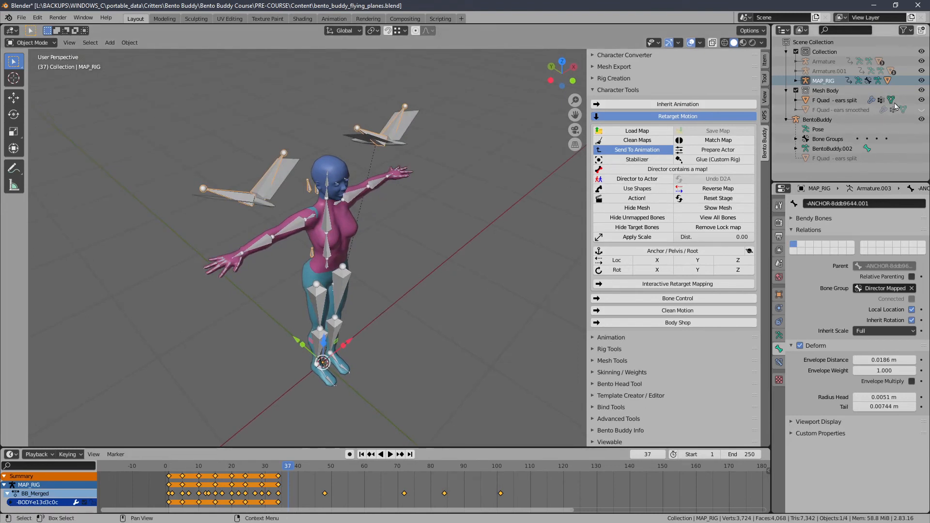
Step: Hide the "F Quad - ears split" body mesh and the BentoBuddy armature in the scene
left_click(921, 101)
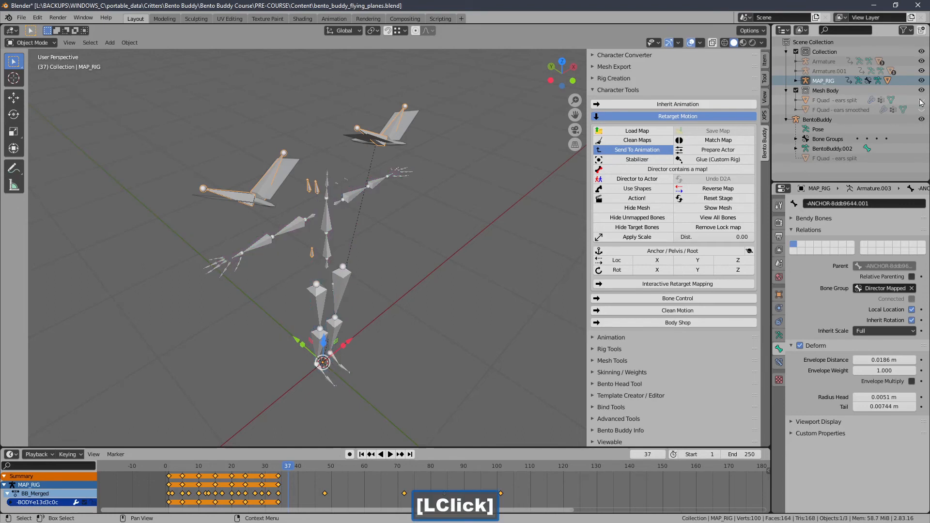
left_click(347, 281)
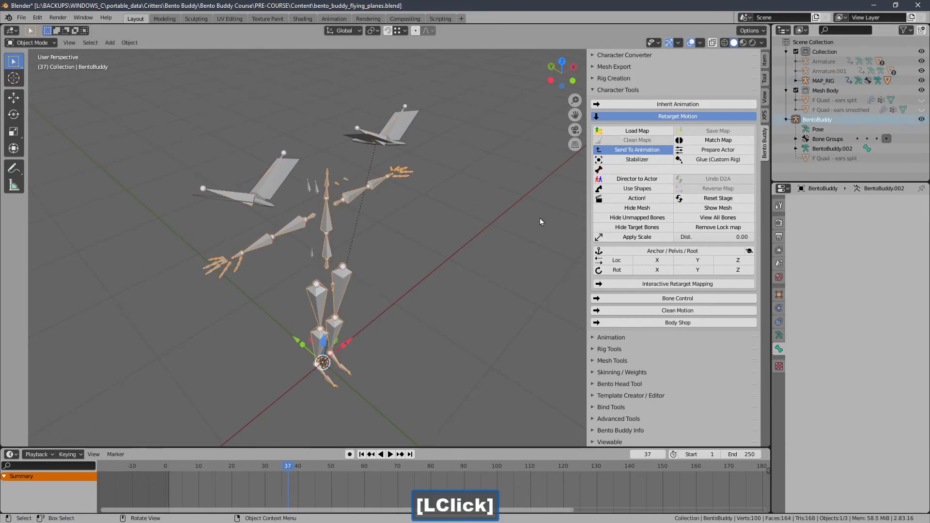
left_click(922, 119)
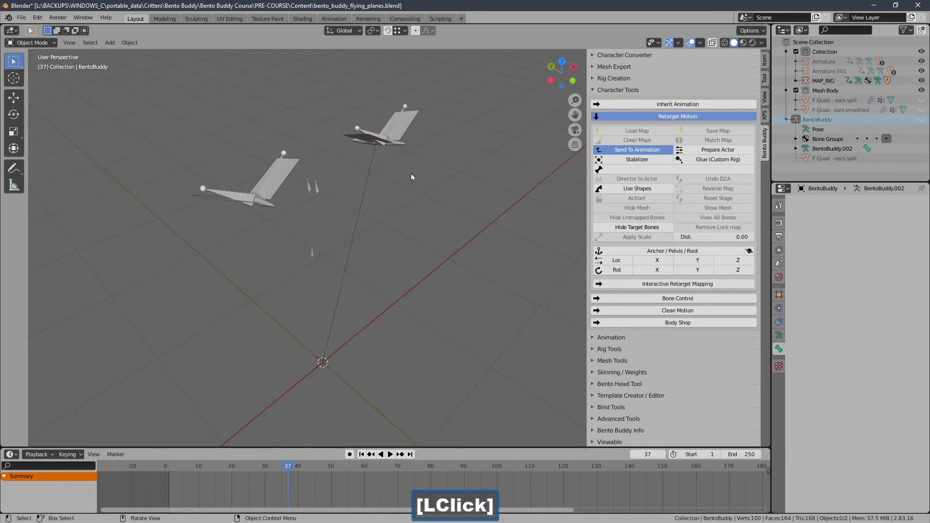
Step: Scrub the timeline back to frame 16 to inspect both flyers' wing motion
middle_click_drag(388, 184, 402, 180)
left_click_drag(289, 468, 219, 470)
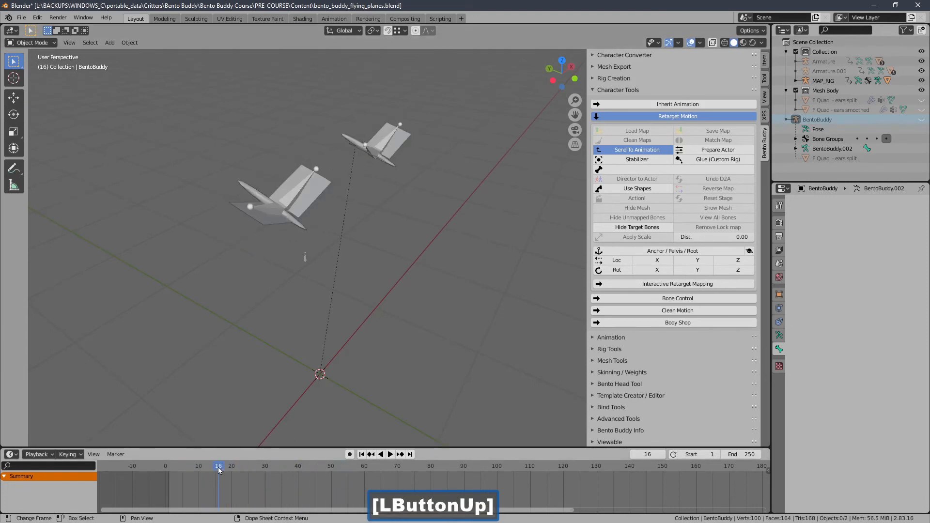
Step: Return the timeline to frame 1 and select both flyer meshes in the scene
left_click(361, 454)
left_click_drag(321, 194, 174, 276)
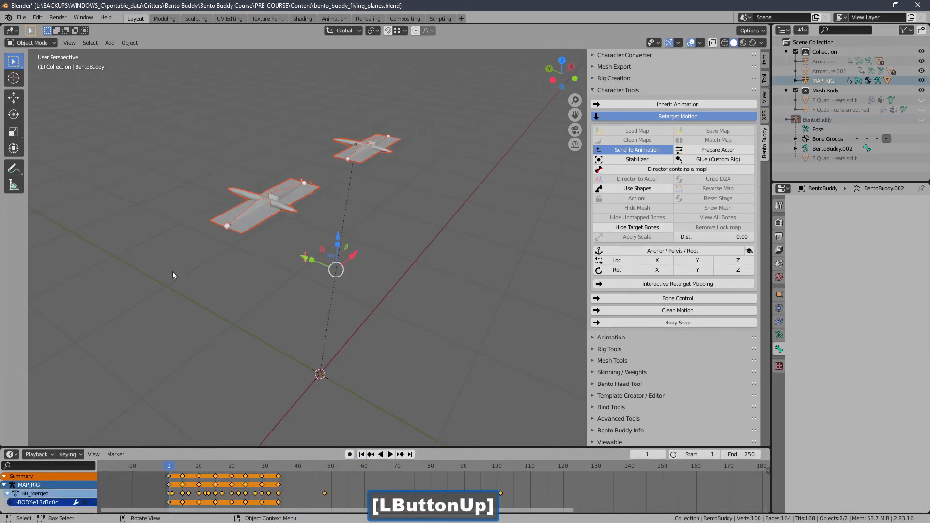
middle_click_drag(403, 166, 401, 171, "shift")
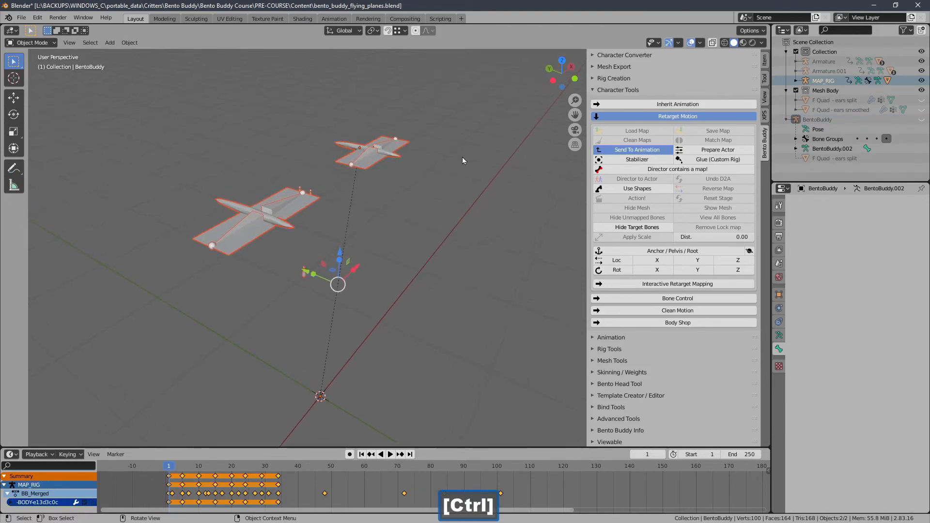
Step: Export the selected flyers as a mapped mesh to a_test.dae in the test_material folder
left_click(606, 116)
double_click(609, 91)
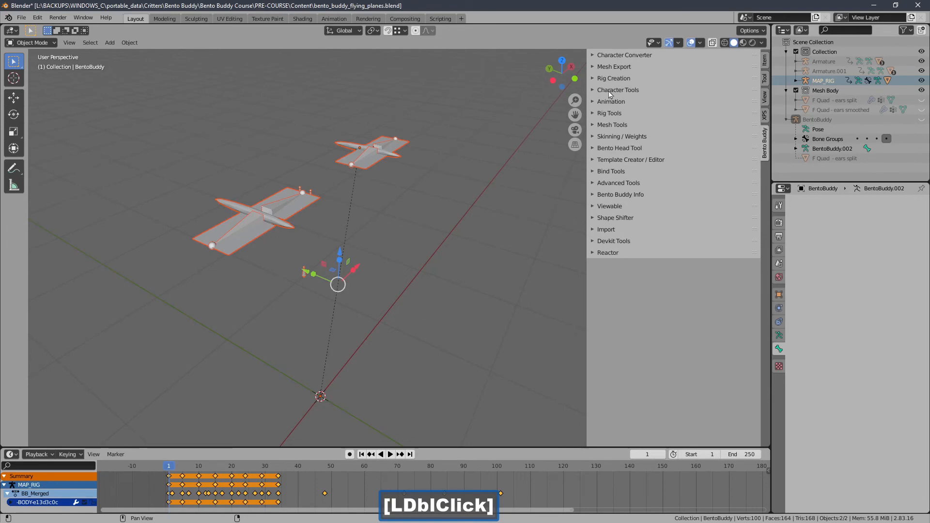
left_click(610, 68)
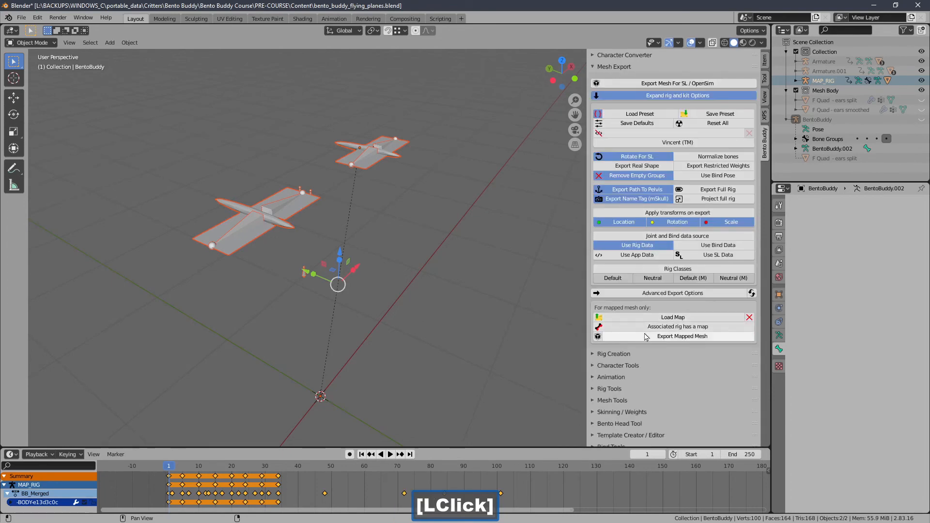
left_click(644, 337)
left_click(258, 242)
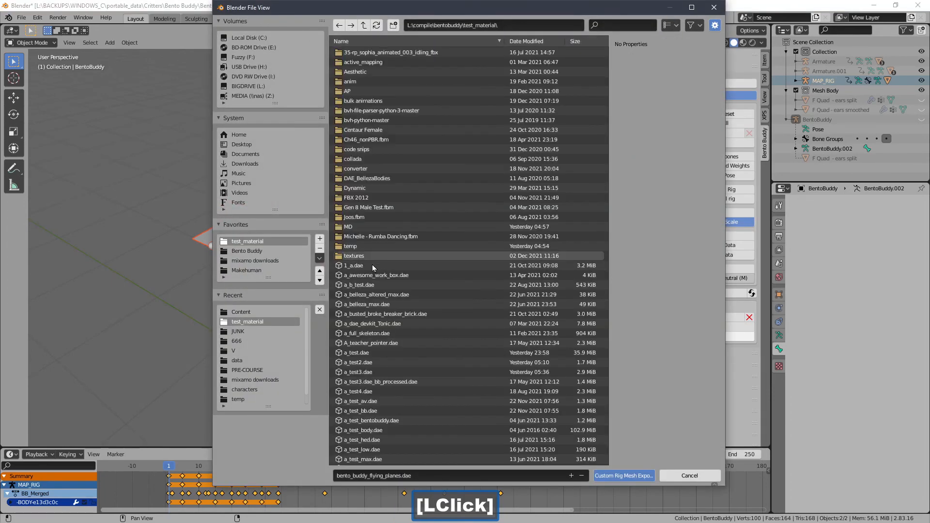
double_click(376, 353)
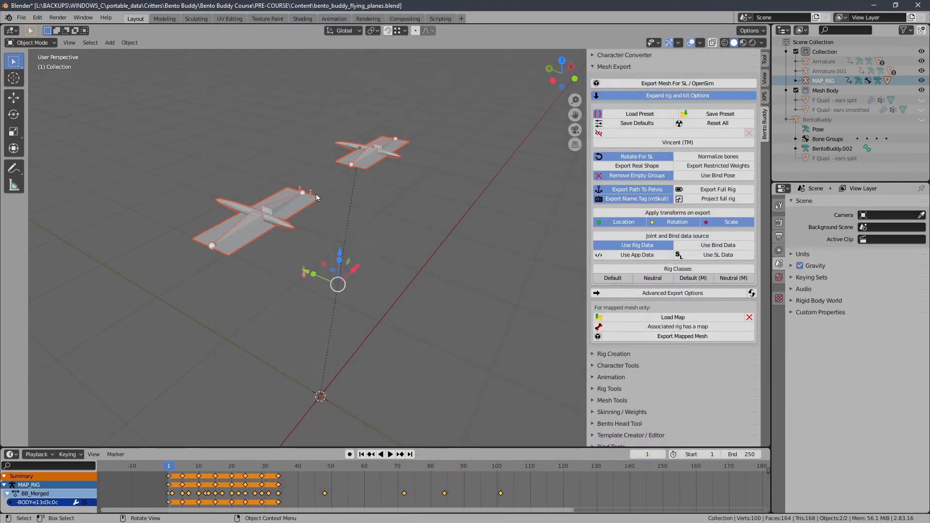
Step: Select MAP_RIG, enable Glue (Custom Rig) in Retarget Motion and run Action! to generate the glued actor rig
left_click(279, 204)
left_click(279, 206)
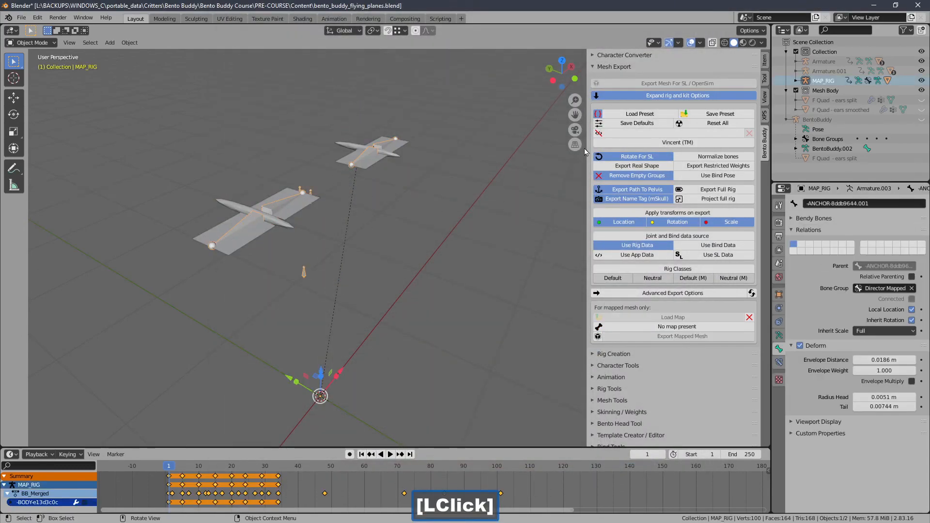
left_click(603, 69)
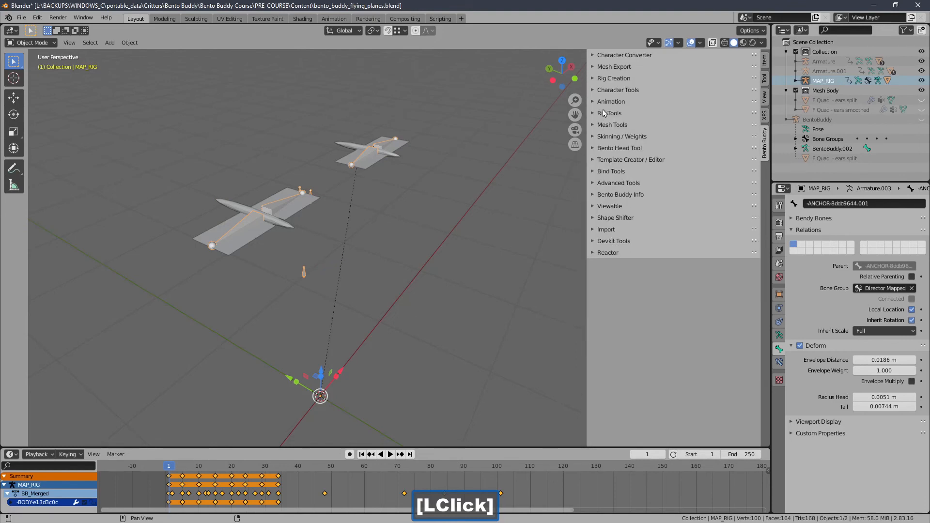
left_click(603, 90)
left_click(622, 116)
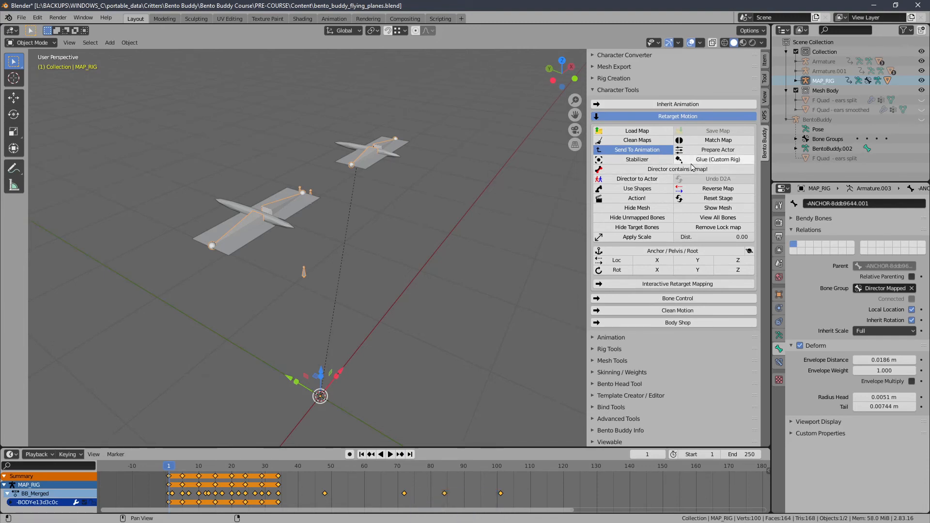
left_click(693, 162)
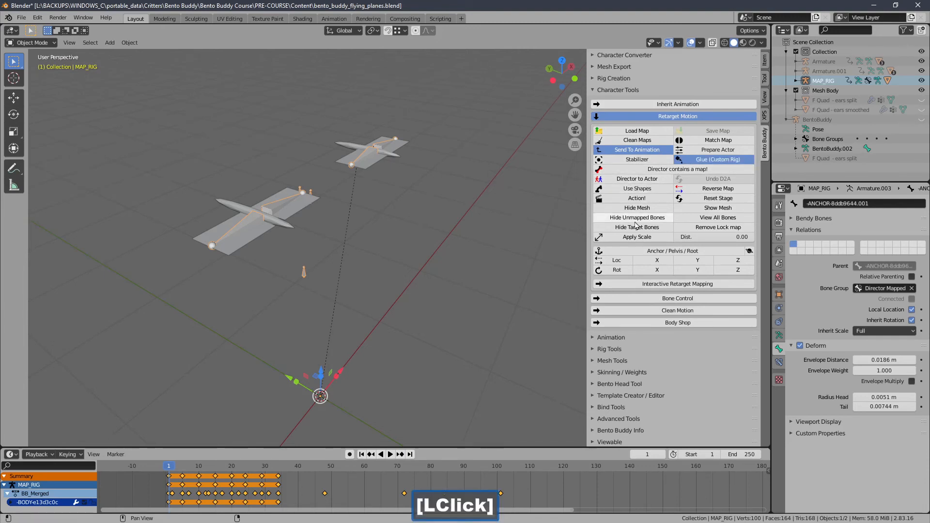
left_click(625, 199)
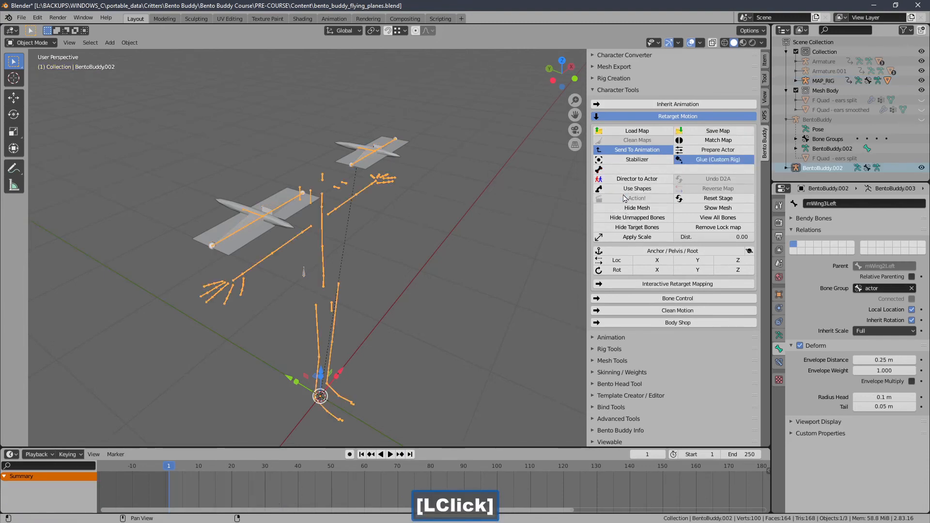
Step: Export the glued rig's animation as animation.anim in the test_material folder
left_click(601, 91)
left_click(602, 101)
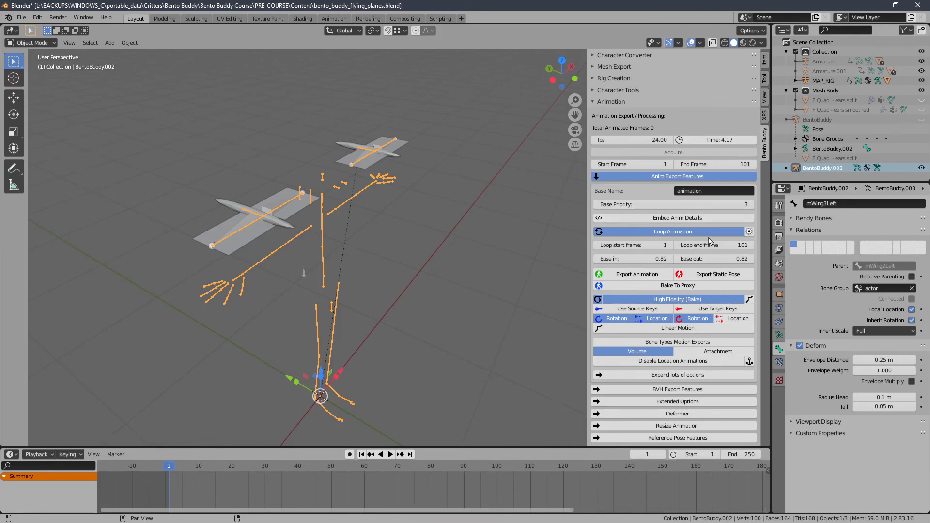
left_click(624, 274)
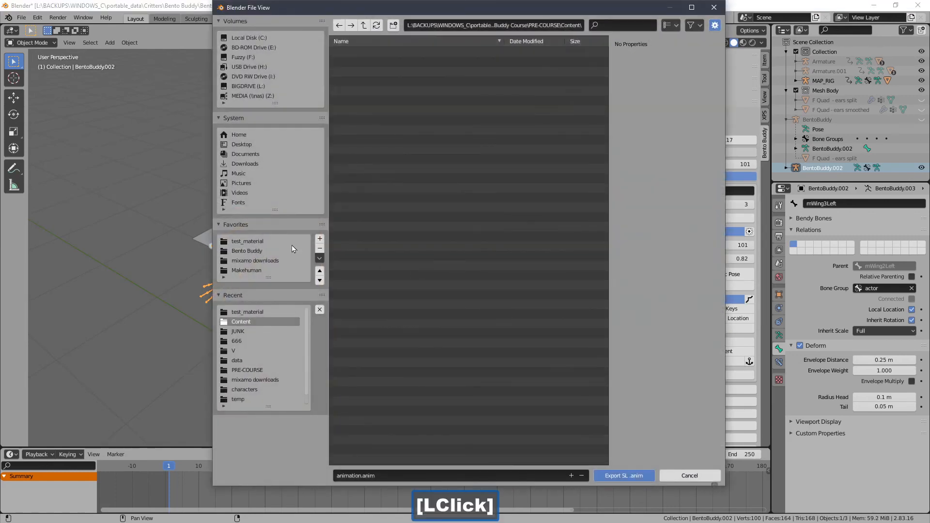
left_click(262, 241)
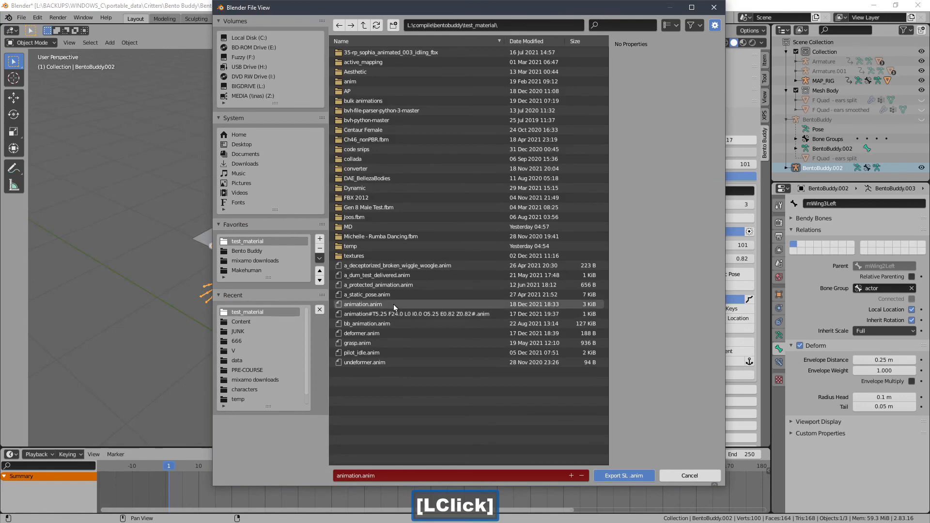
double_click(394, 305)
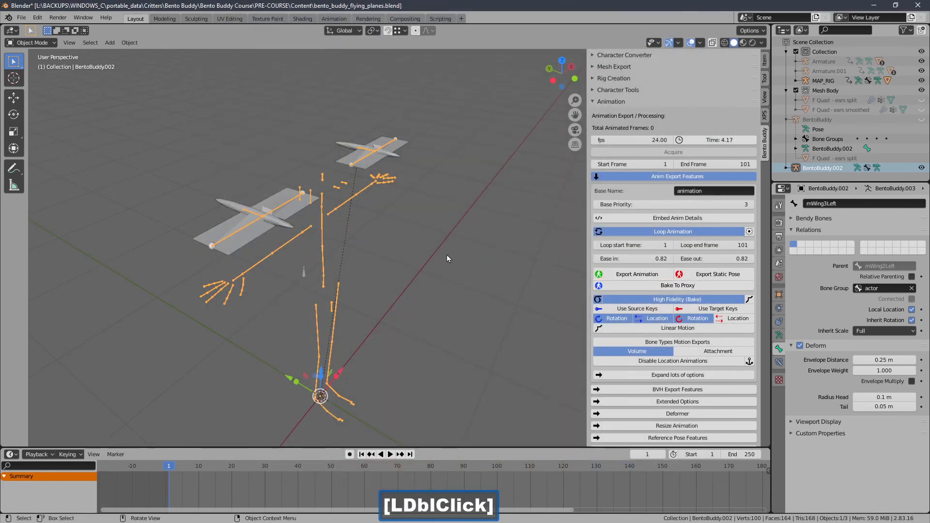
mouse_move(447, 255)
middle_mouse_down("shift")
mouse_move(452, 239)
mouse_move(435, 242)
middle_mouse_up("shift")
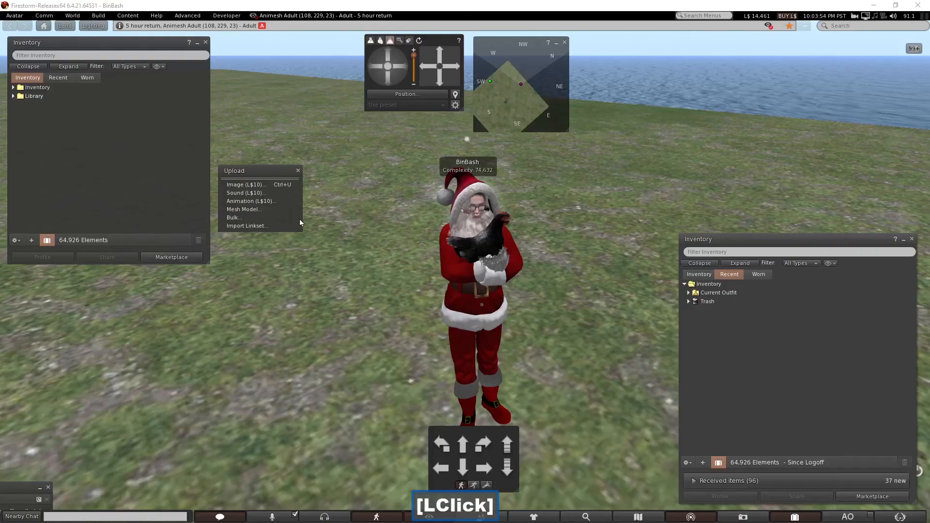
Step: Switch to Firestorm, load a_test.dae as a mesh model for upload and inspect both flyers in the preview
left_click(262, 209)
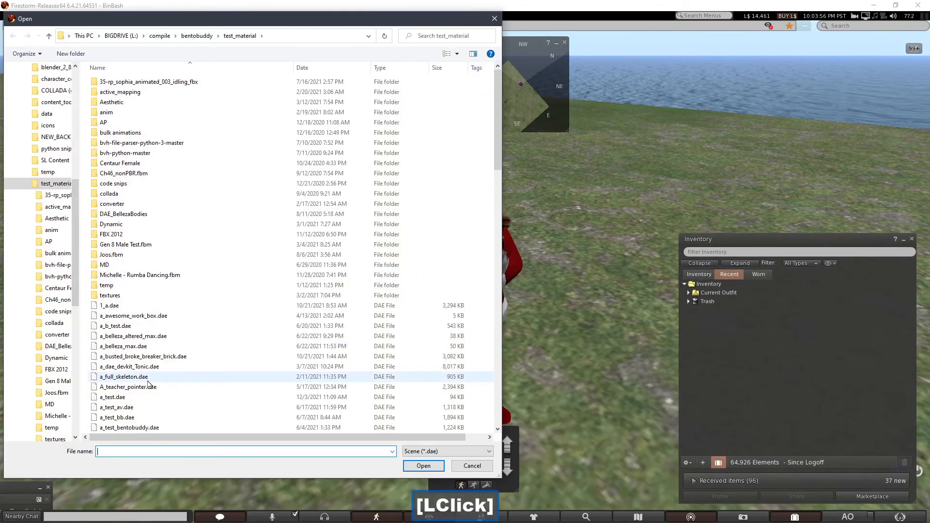
double_click(145, 397)
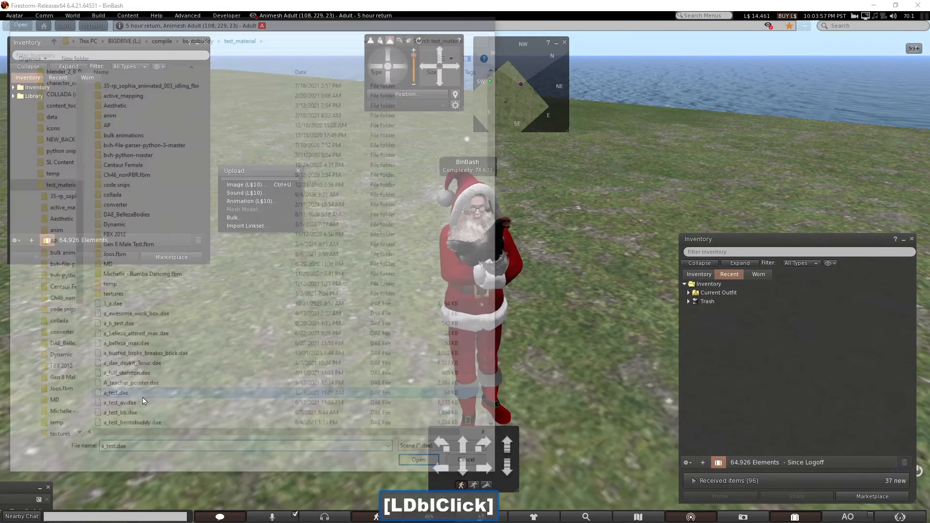
left_click_drag(327, 284, 359, 166)
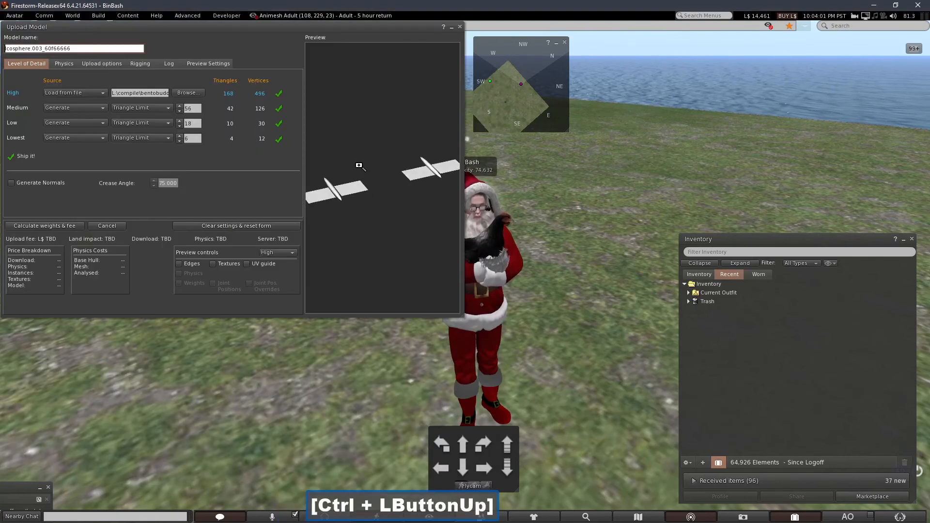
left_click(373, 405)
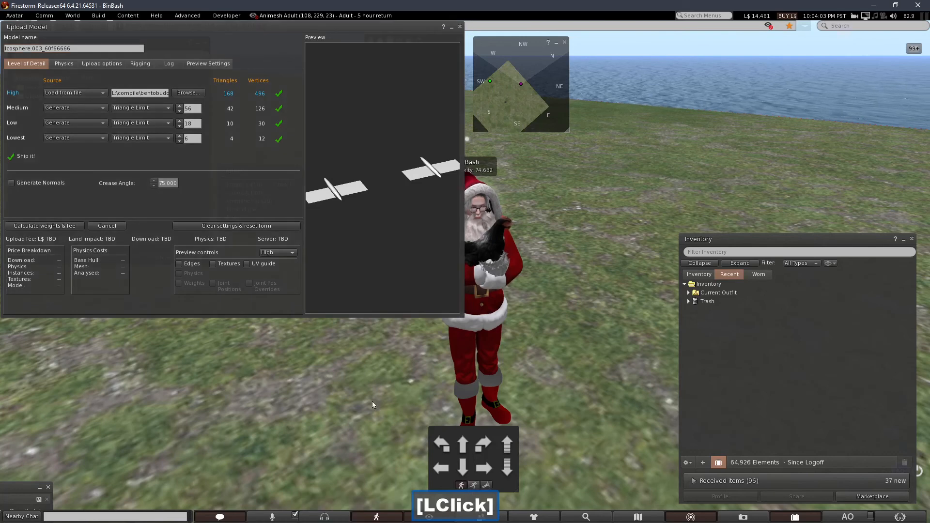
Step: Include skin weight and joint positions, calculate the upload fee, and inspect the mSkull joint's position override
left_click(64, 63)
left_click(140, 64)
left_click(11, 75)
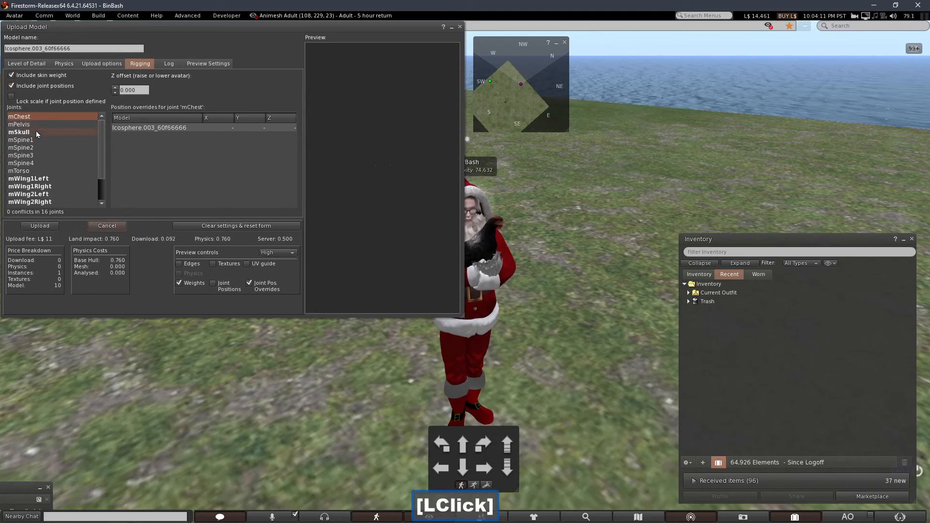
left_click(51, 134)
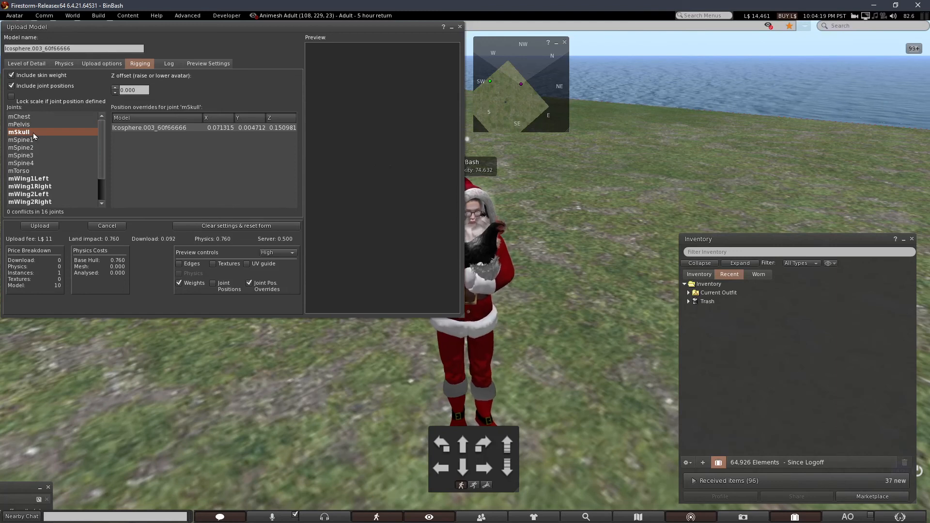
mouse_move(102, 138)
left_mouse_down()
mouse_move(103, 158)
mouse_move(97, 134)
left_mouse_up()
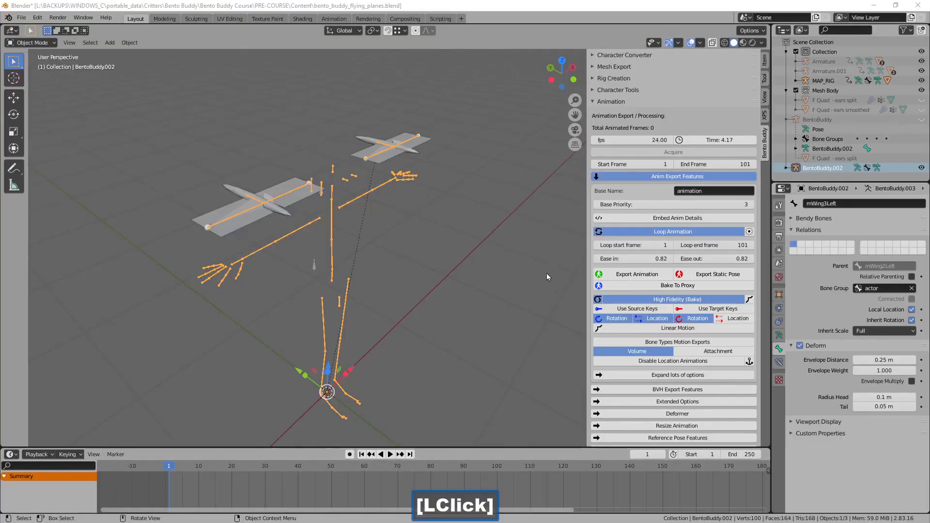
Step: Switch to Blender and reset the Retarget Motion stage to remove the glued actor rig
left_click(609, 104)
left_click(610, 91)
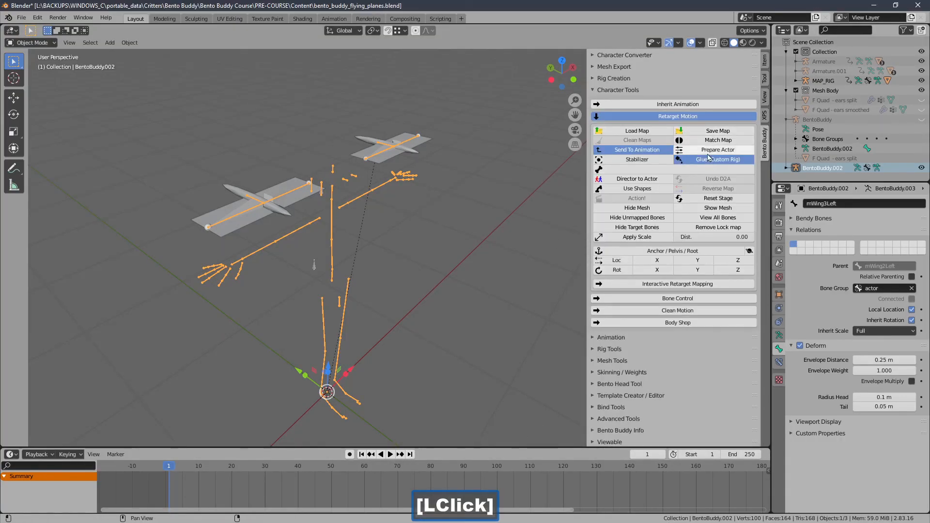
left_click(698, 199)
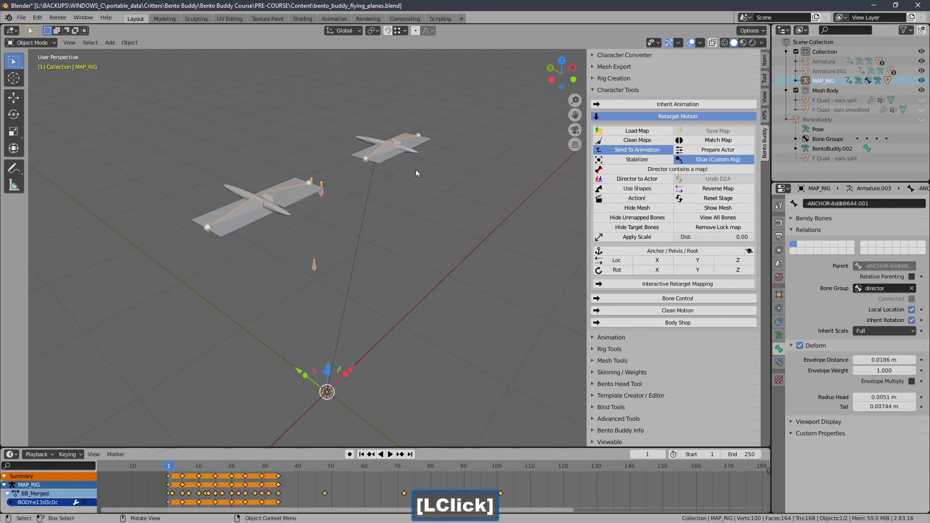
Step: Run Action! in the Visual Snap Mapper for MAP_RIG and expand the view of mapped bones
left_click(627, 91)
left_click(612, 160)
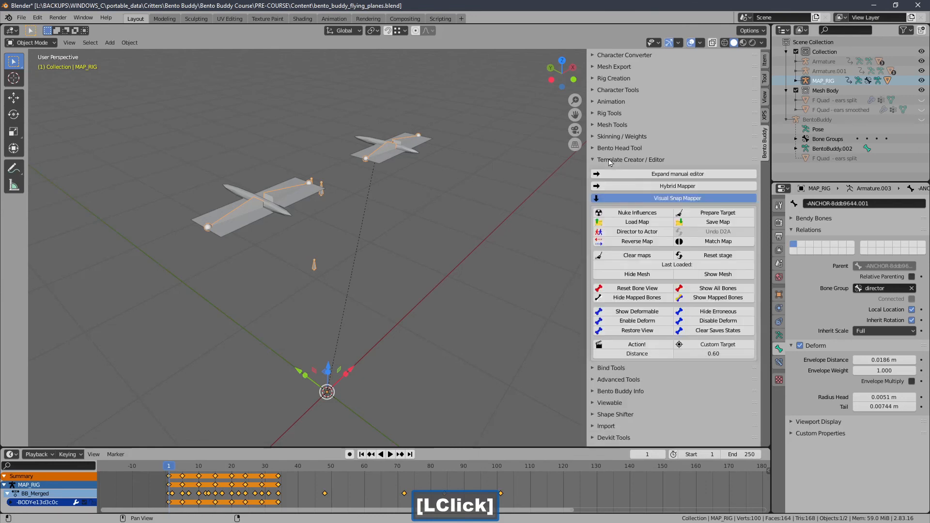
left_click(649, 344)
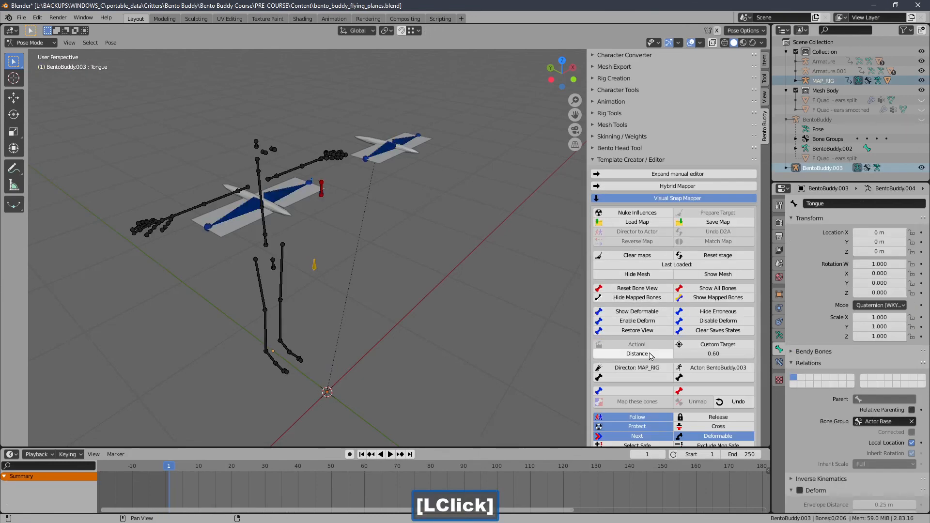
left_click_drag(759, 290, 761, 395)
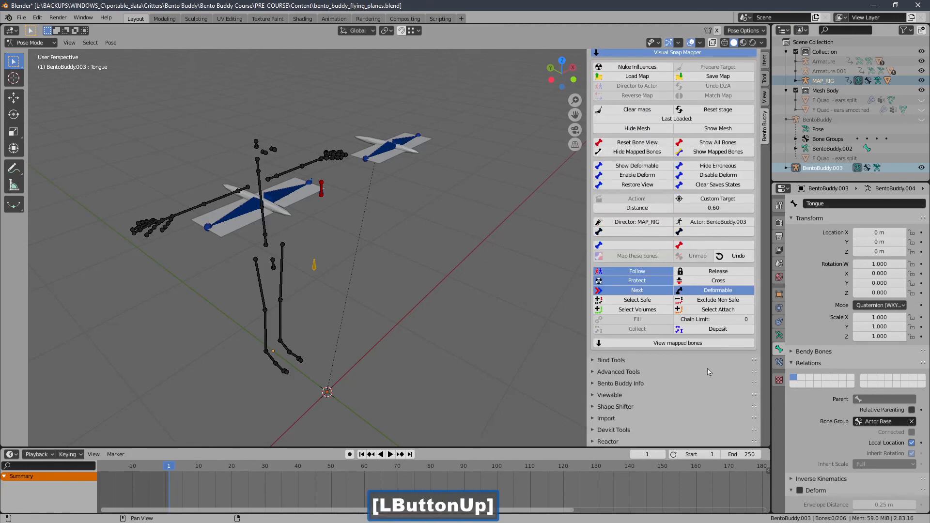
left_click(693, 345)
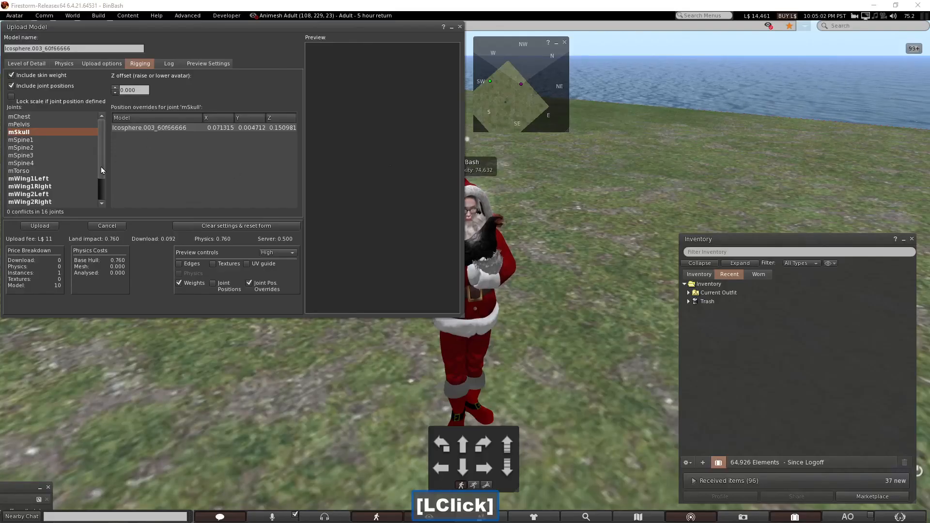
Step: Switch to Firestorm, upload the rigged flyer model, and upload animation.anim under the name "animation"
left_click(45, 227)
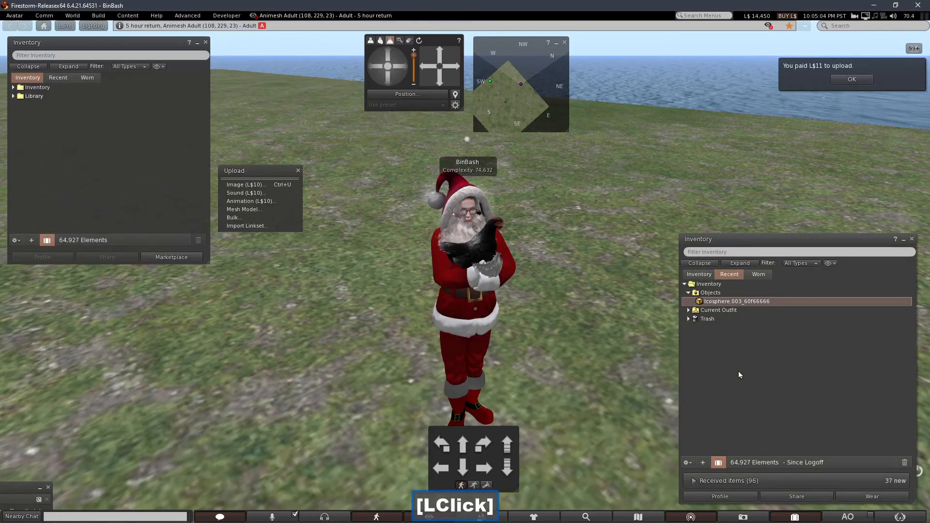
left_click(250, 201)
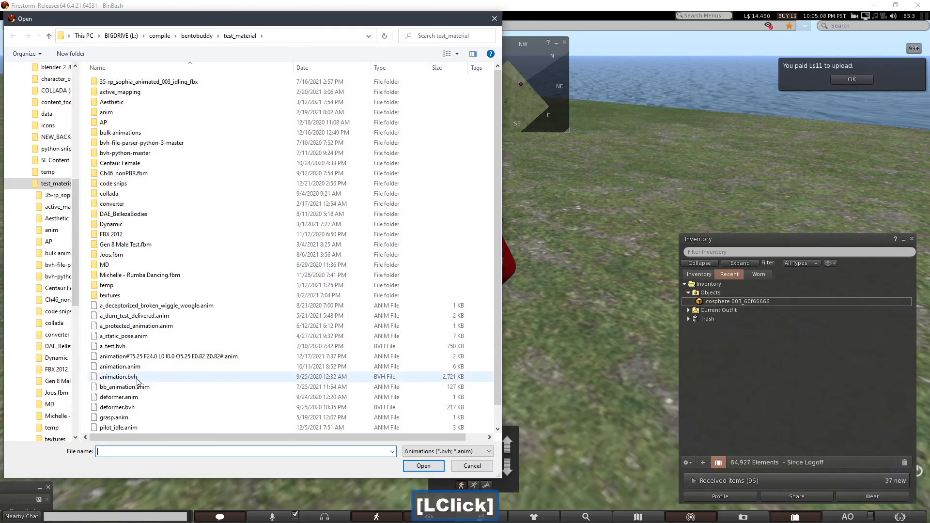
double_click(137, 370)
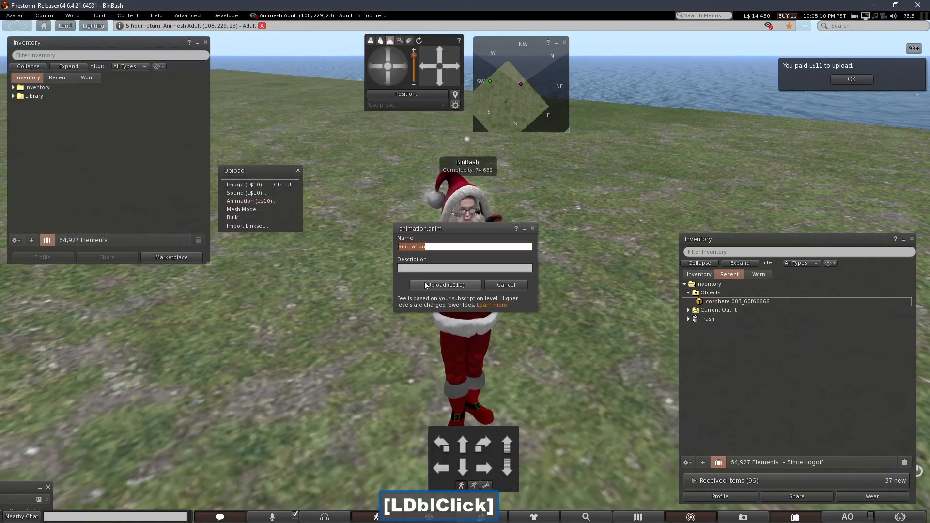
left_click(425, 285)
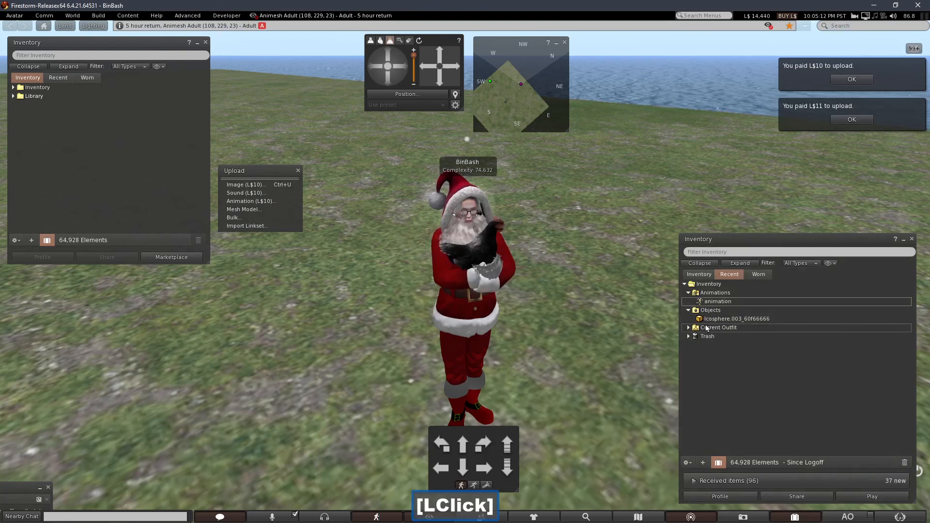
Step: Wear the uploaded Icosphere.003_60f66666 object from the recent inventory and open the uploaded animation
right_click(705, 319)
left_click(719, 459)
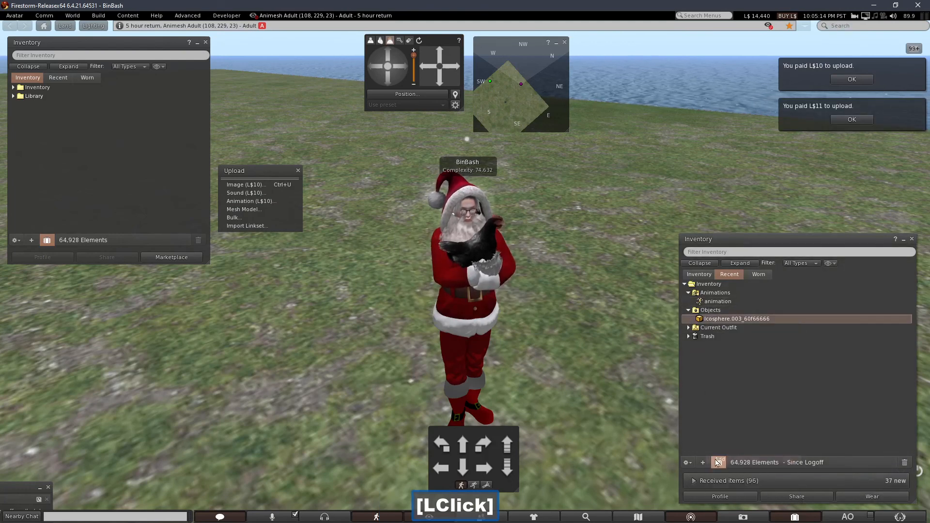
double_click(716, 310)
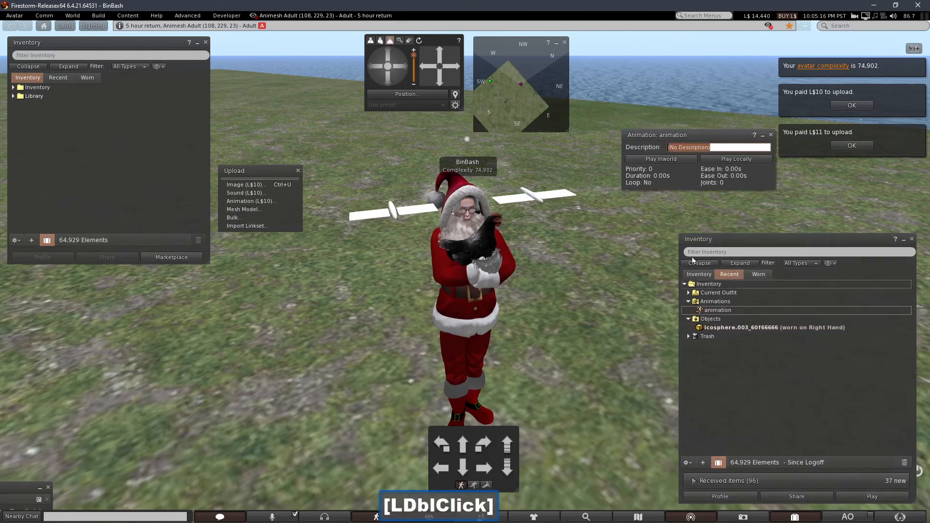
Step: Play the uploaded animation inworld and examine the motion of the worn flyers from behind, above and the side of the avatar
left_click(649, 161)
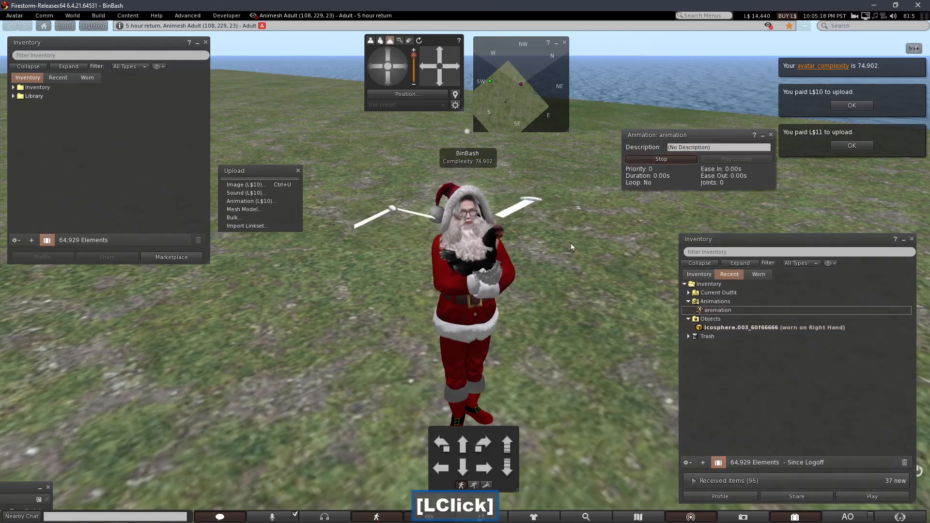
left_click_drag(502, 257, 814, 245, "alt")
left_click(388, 51)
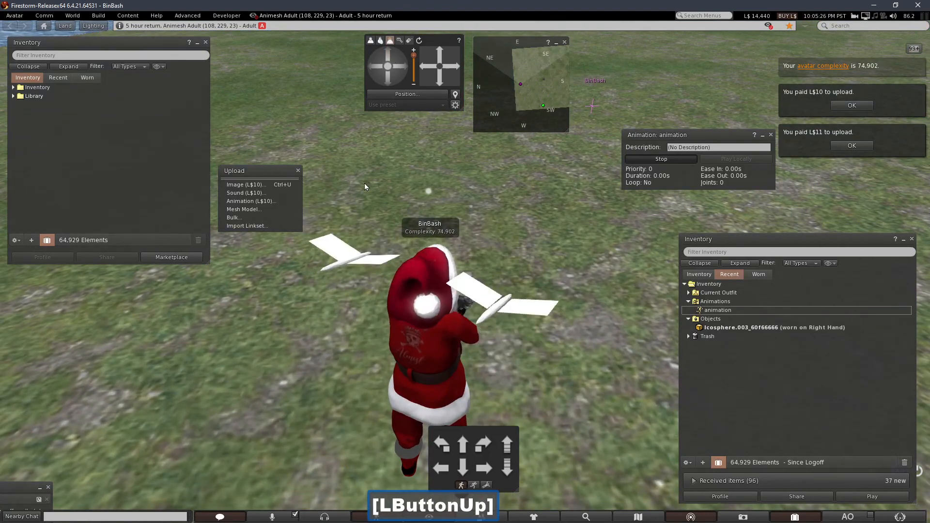
double_click(387, 77)
left_click(387, 76)
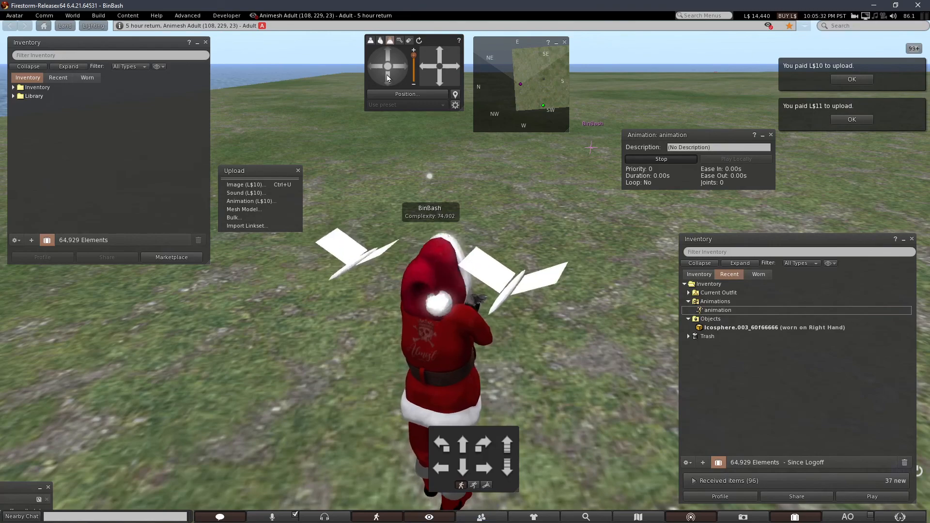
left_click_drag(440, 324, 499, 305, "alt")
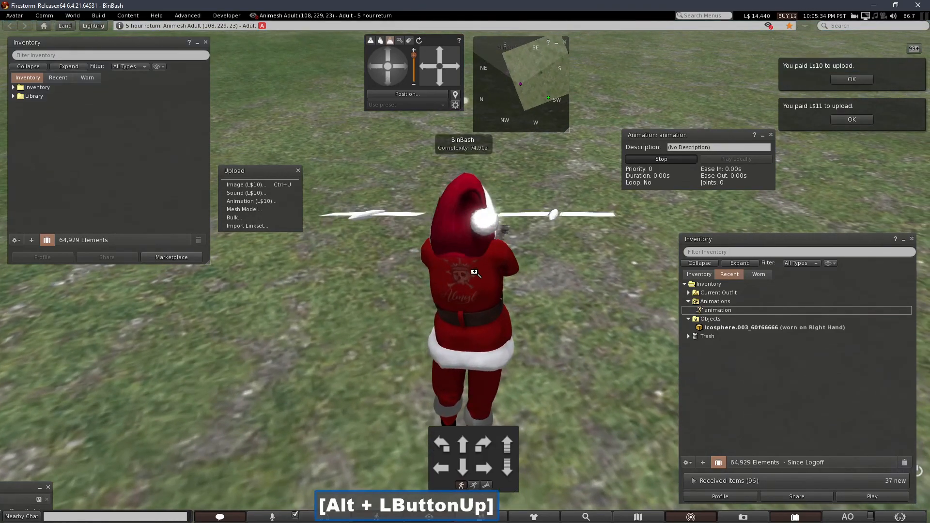
left_click_drag(474, 272, 713, 300, "alt")
double_click(382, 54)
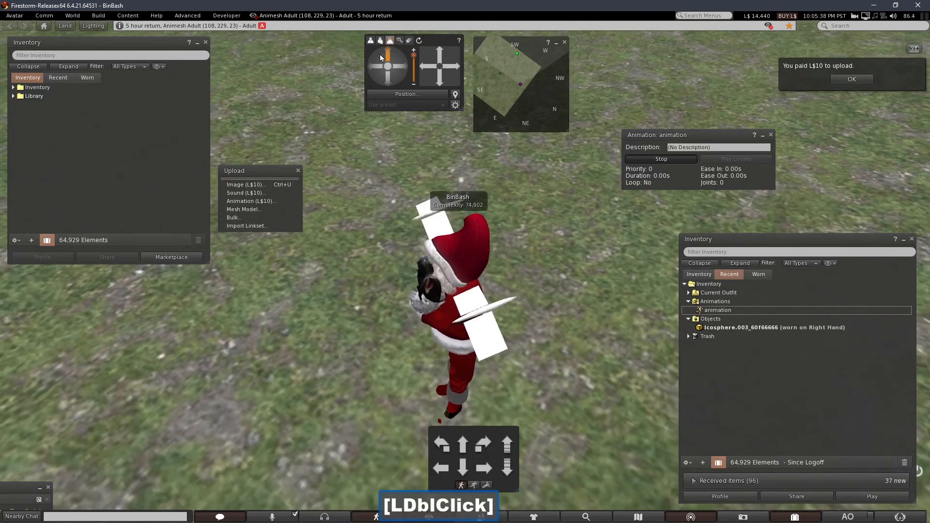
left_click(382, 55)
mouse_move(475, 271)
left_mouse_down("alt")
mouse_move(476, 252)
mouse_move(485, 272)
mouse_move(494, 266)
mouse_move(467, 285)
left_mouse_up("alt")
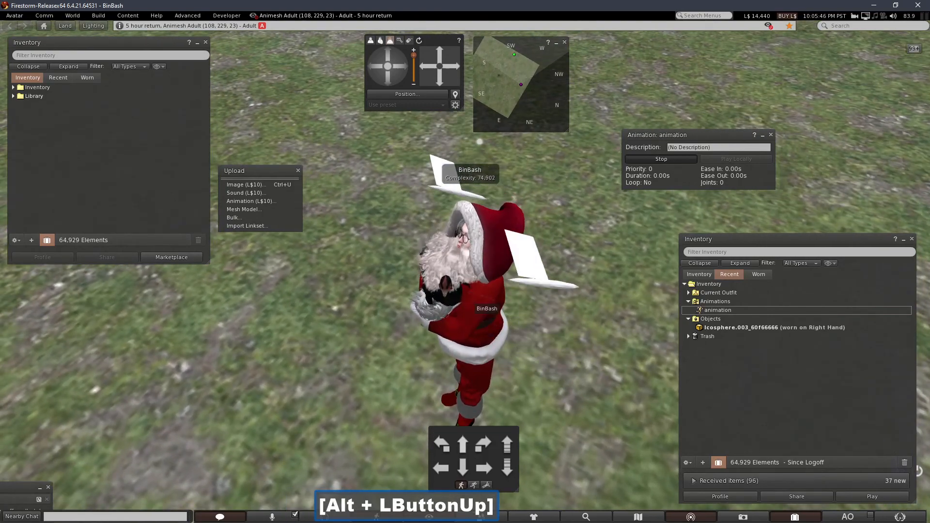